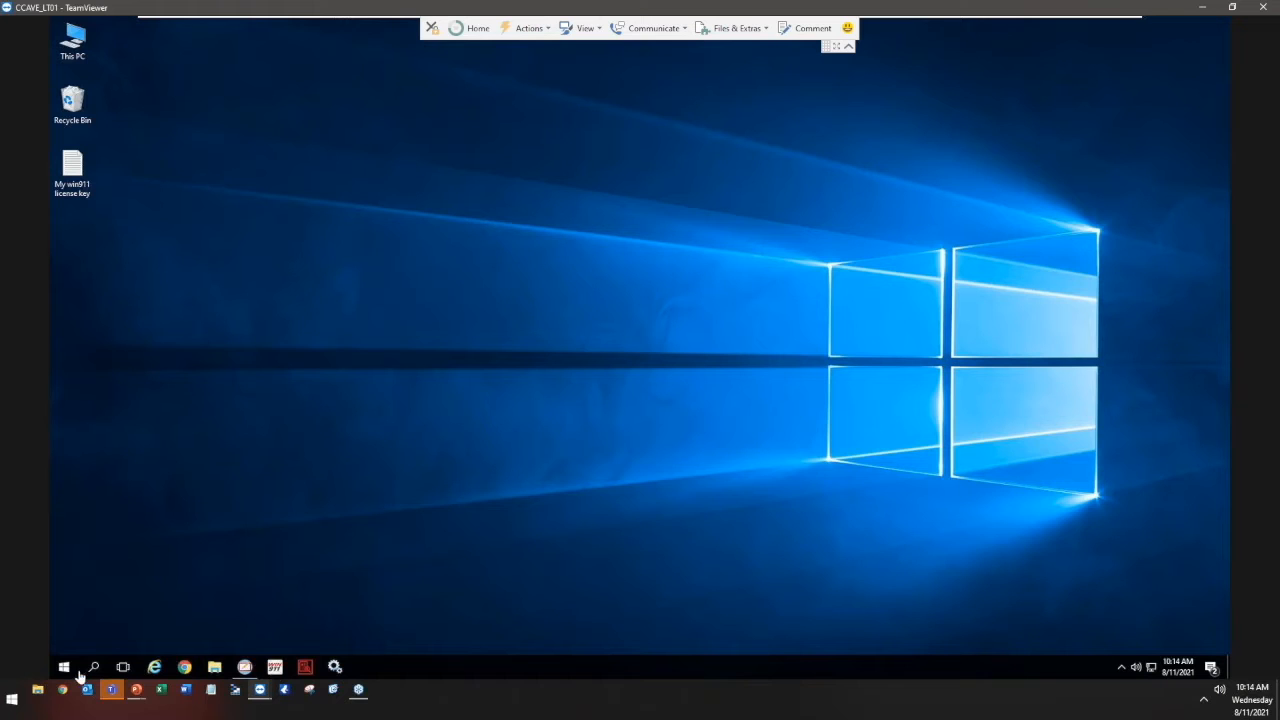
# - Launch WIN-911 Workspace from the WIN-911 program group
pyautogui.click(64, 668)
pyautogui.scroll(-5, 141, 520)
pyautogui.scroll(-1, 141, 530)
pyautogui.click(135, 500)
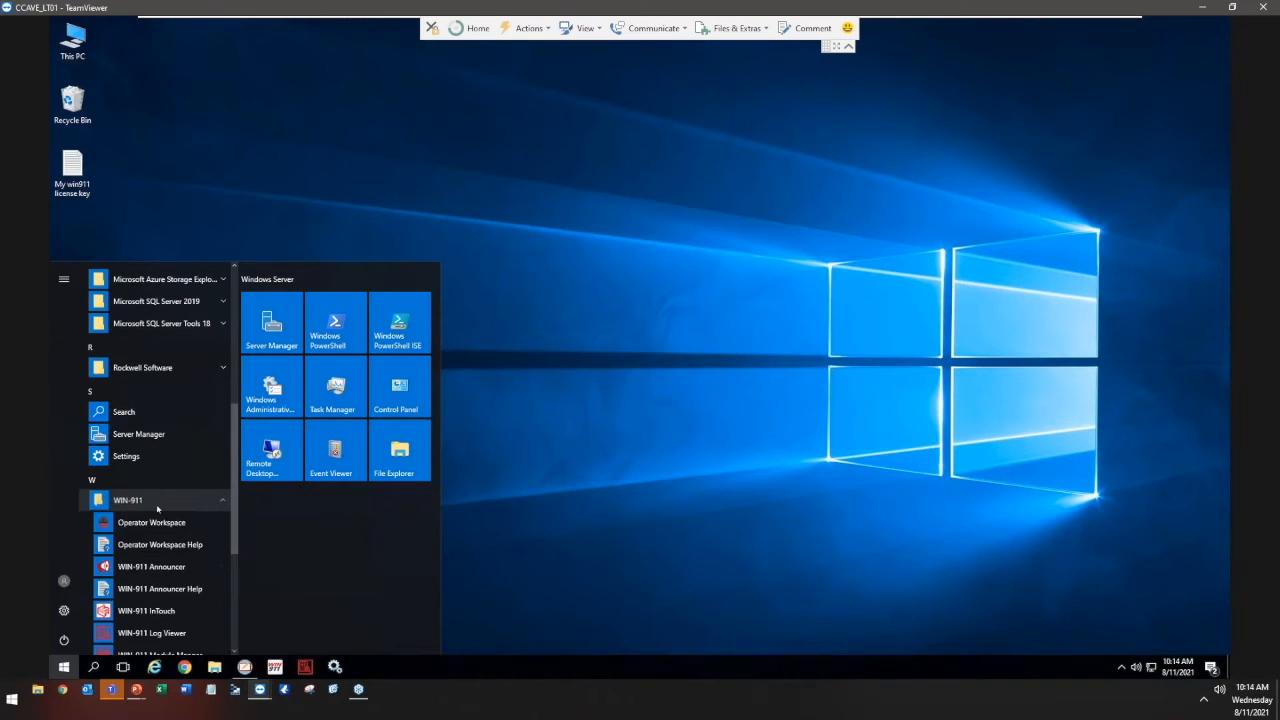
pyautogui.scroll(-4, 157, 510)
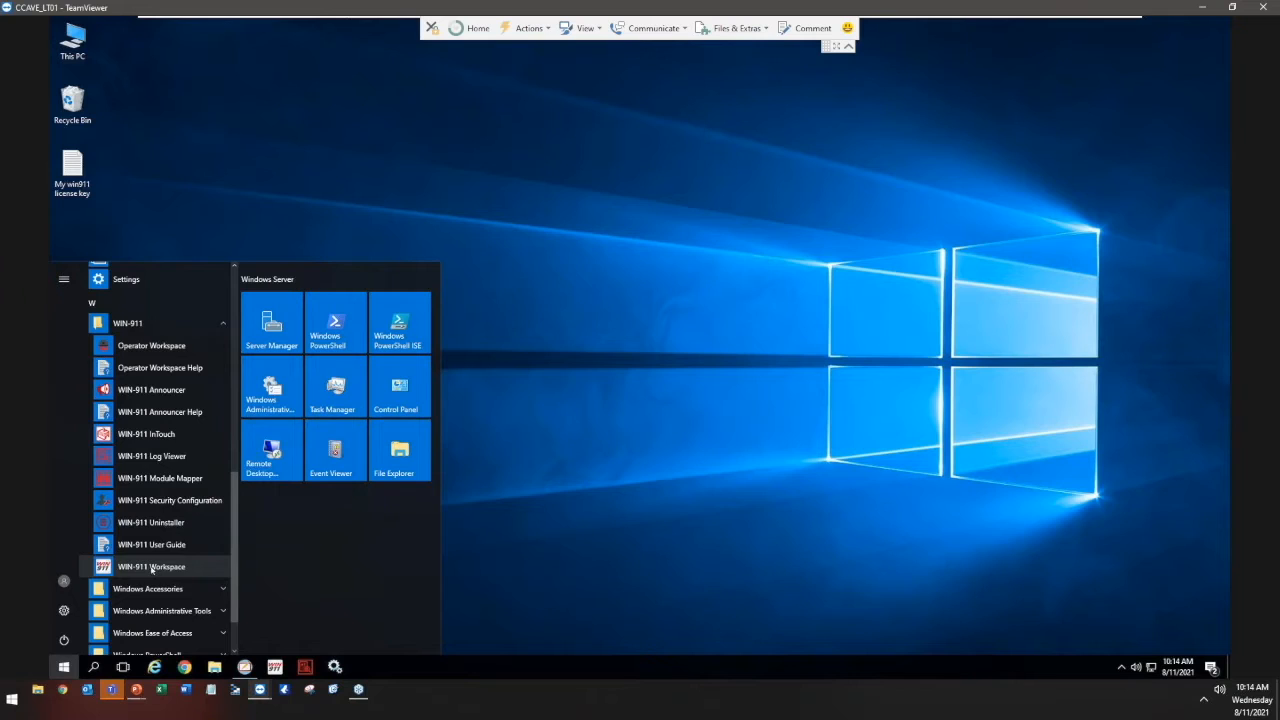
pyautogui.click(151, 567)
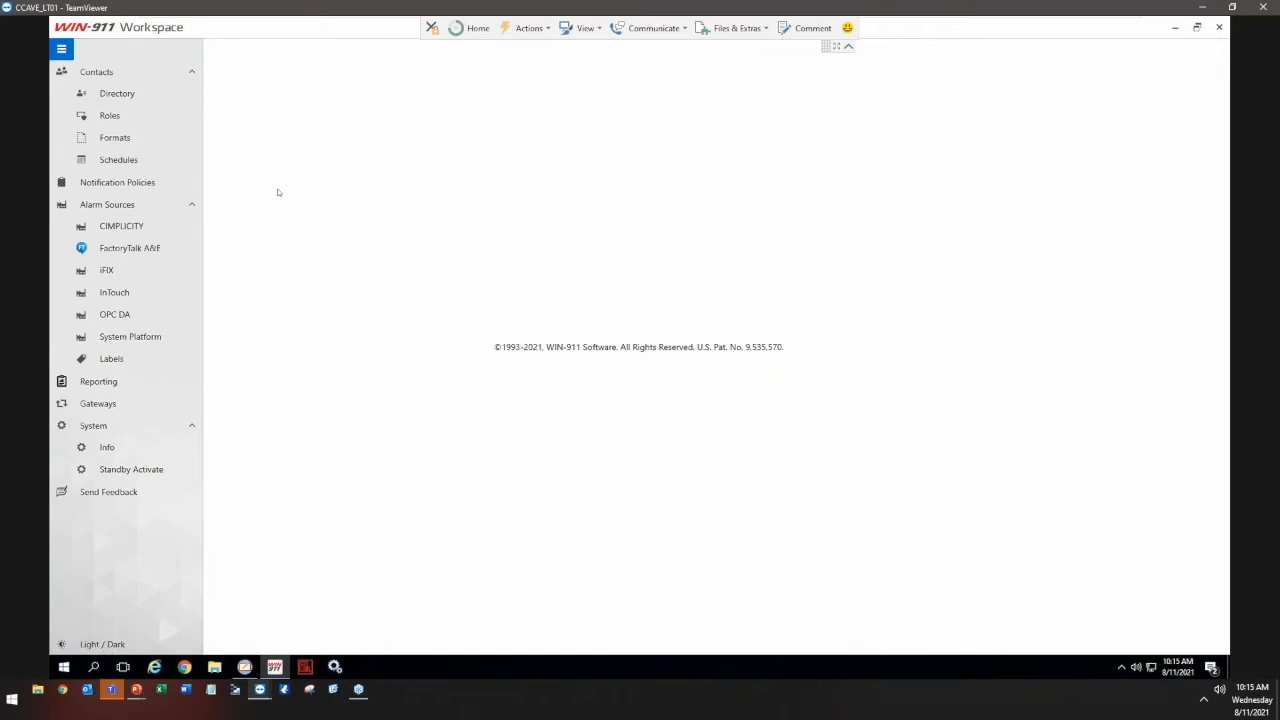
# - Switch the workspace from the light theme to the dark theme
pyautogui.click(100, 644)
pyautogui.click(93, 648)
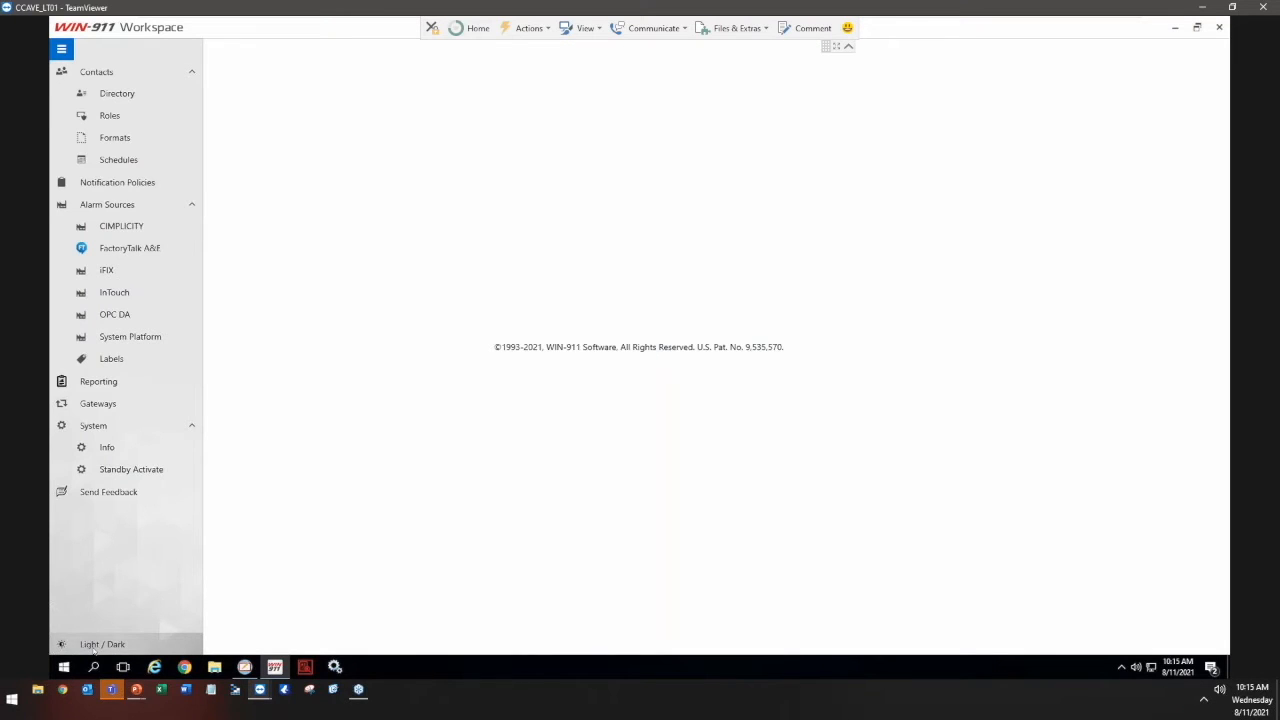
pyautogui.click(93, 648)
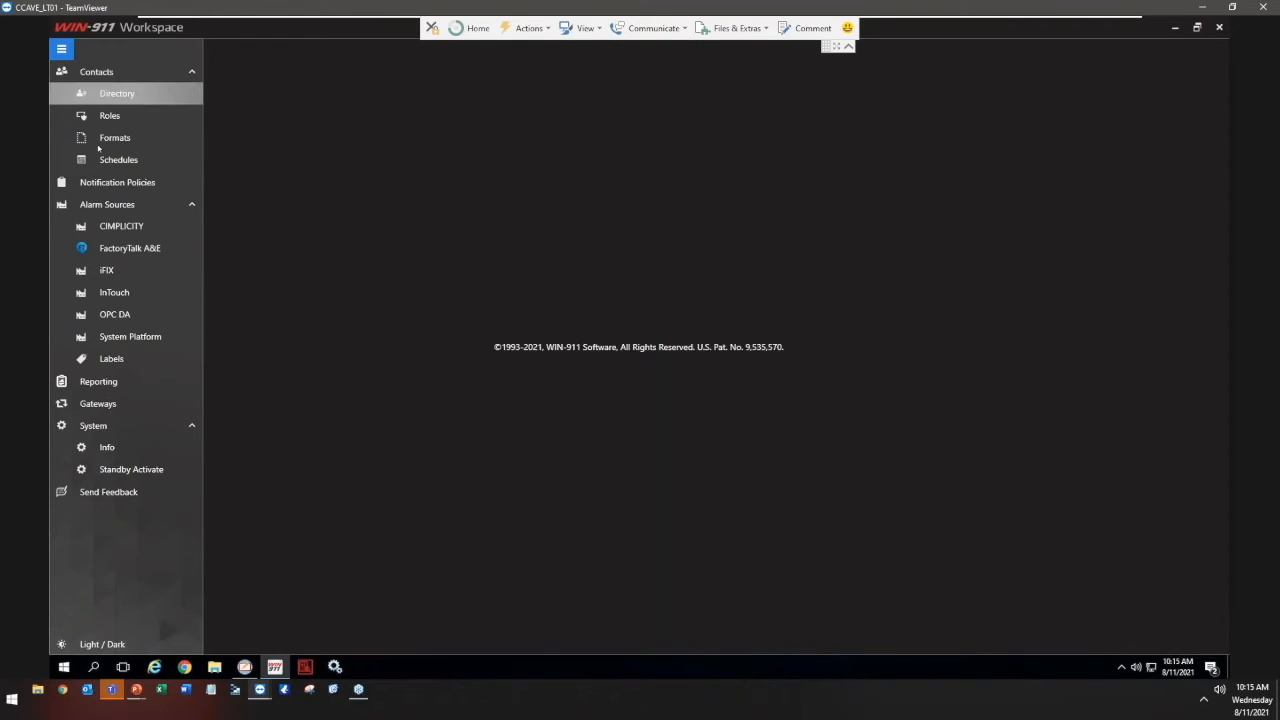
# - Open the first contact in the contacts directory and view the connection types offered for a new connection
pyautogui.click(62, 49)
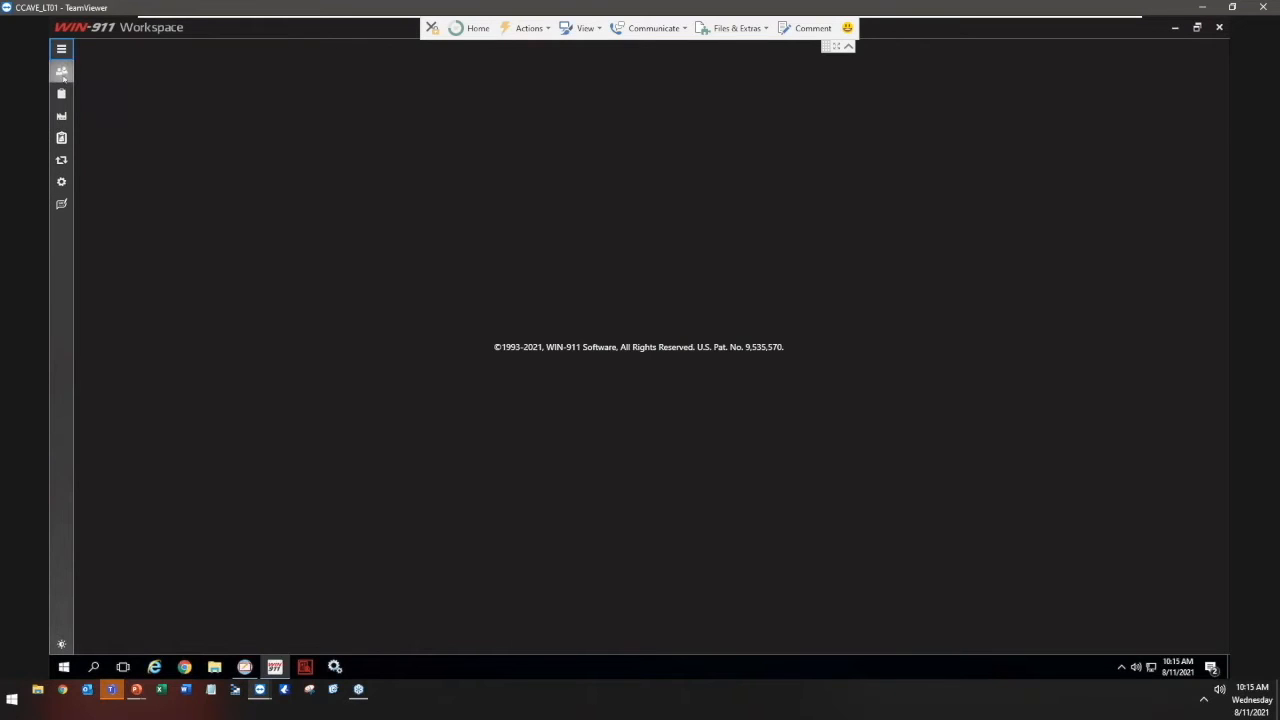
pyautogui.click(62, 72)
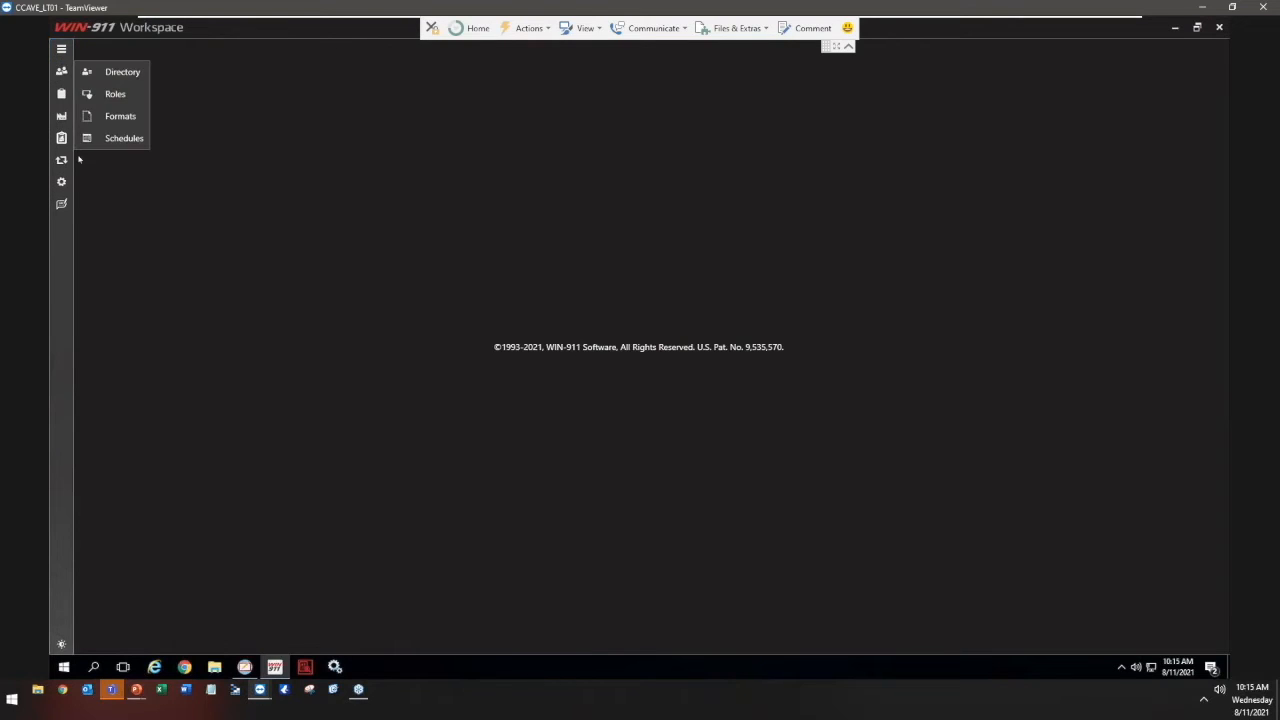
pyautogui.click(122, 72)
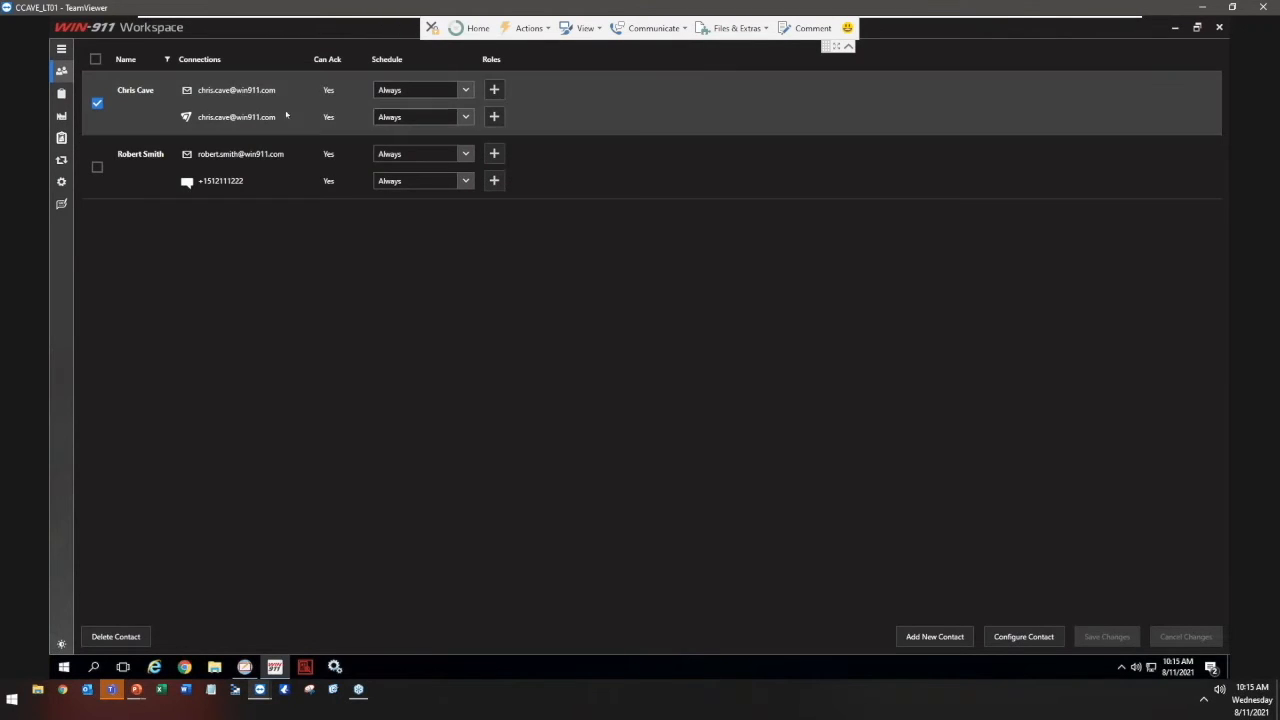
pyautogui.doubleClick(584, 120)
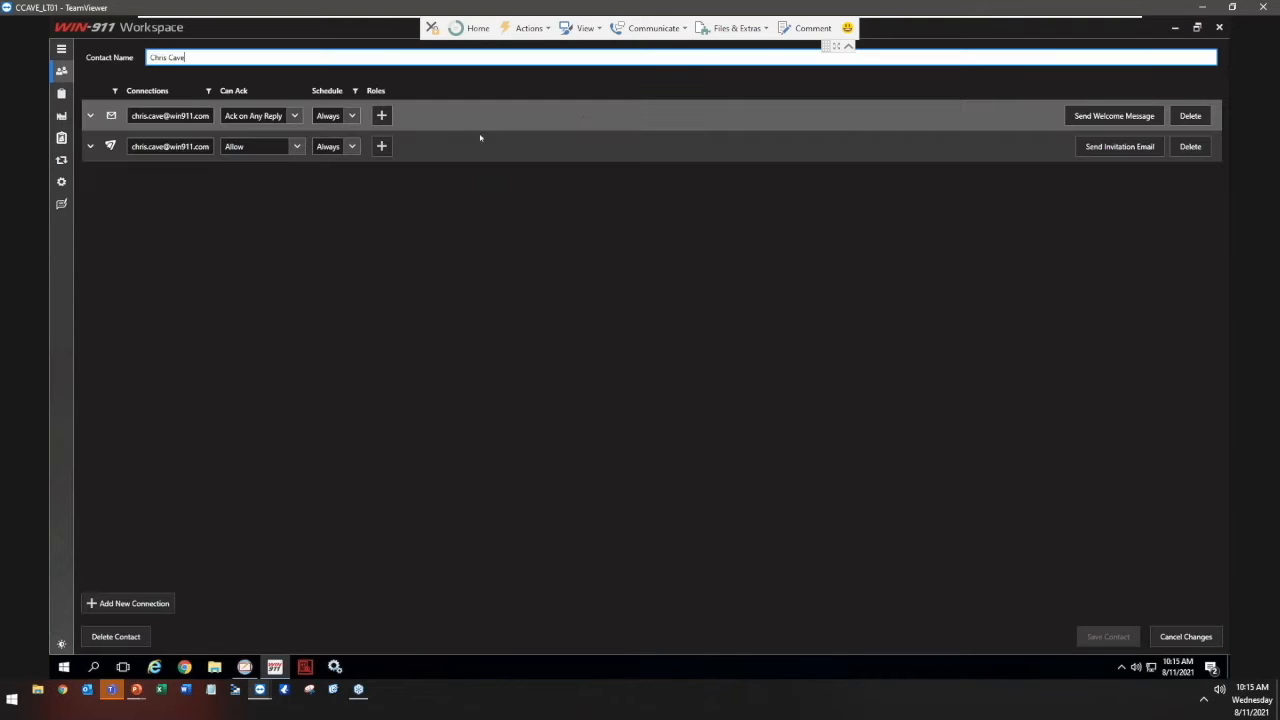
pyautogui.click(114, 608)
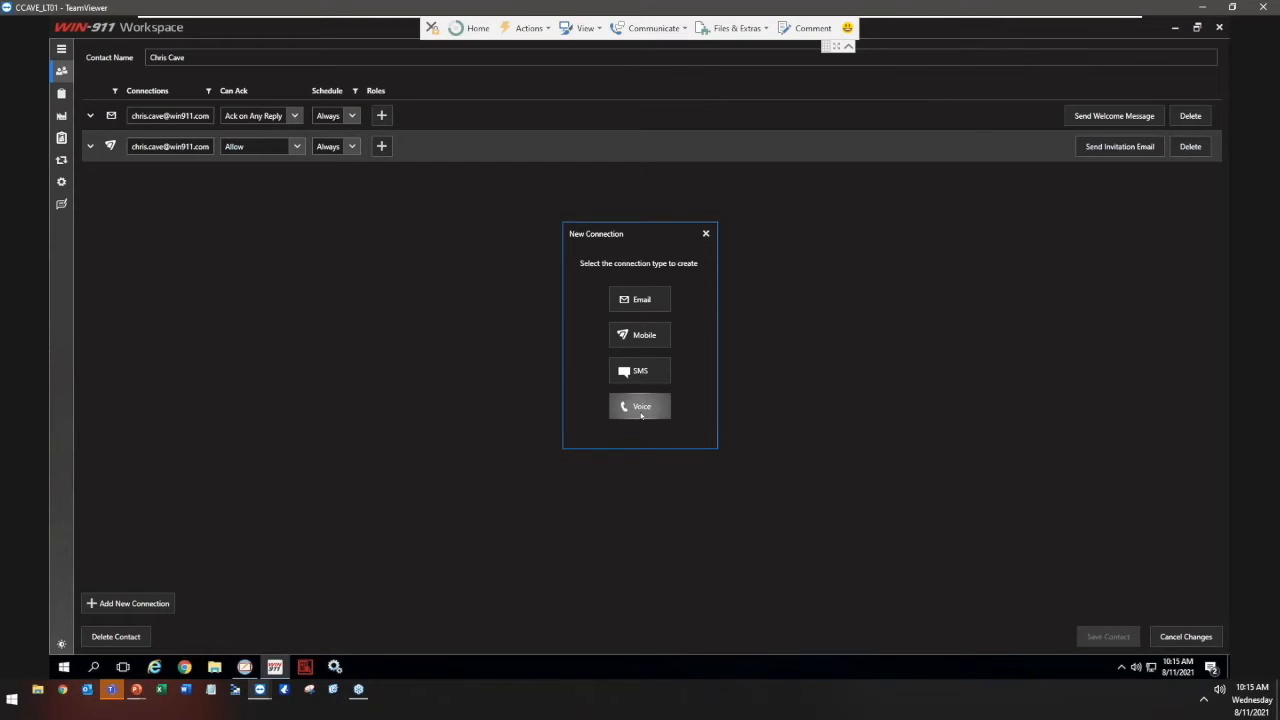
pyautogui.click(705, 233)
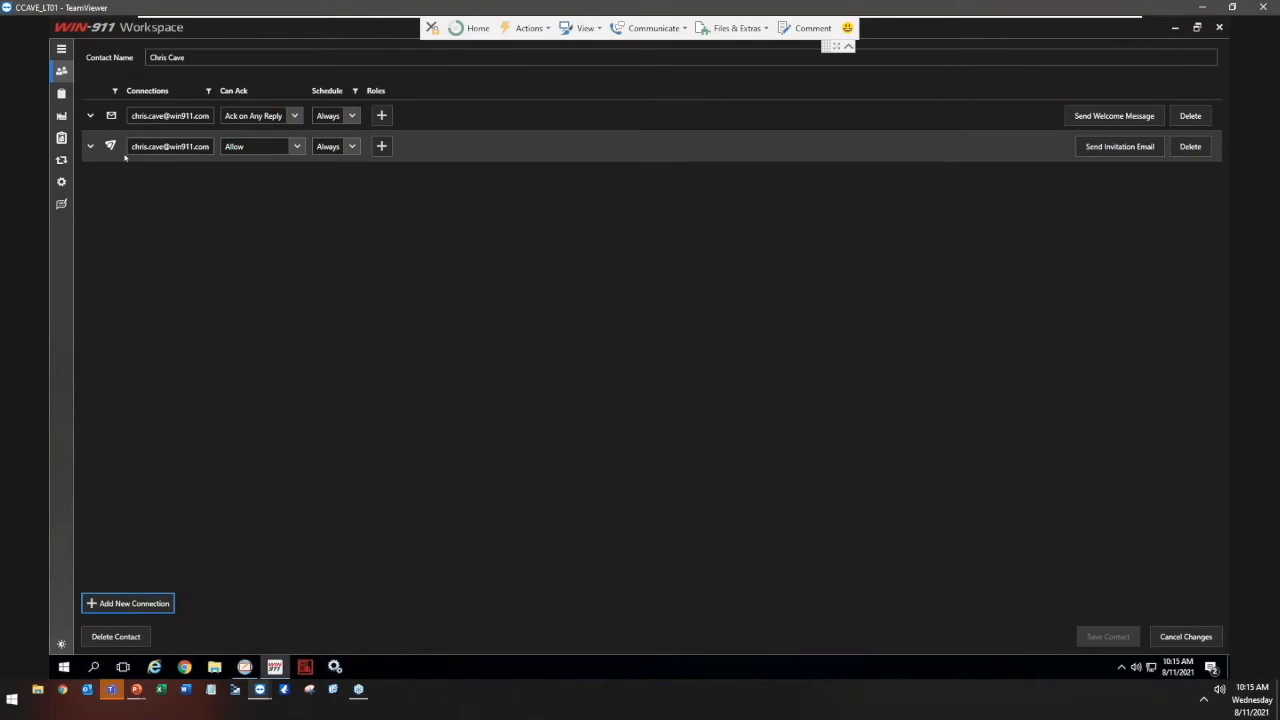
# - Expand the contact's email connection and review its schedule and alarm body format options, keeping English - HTML Short selected
pyautogui.click(93, 118)
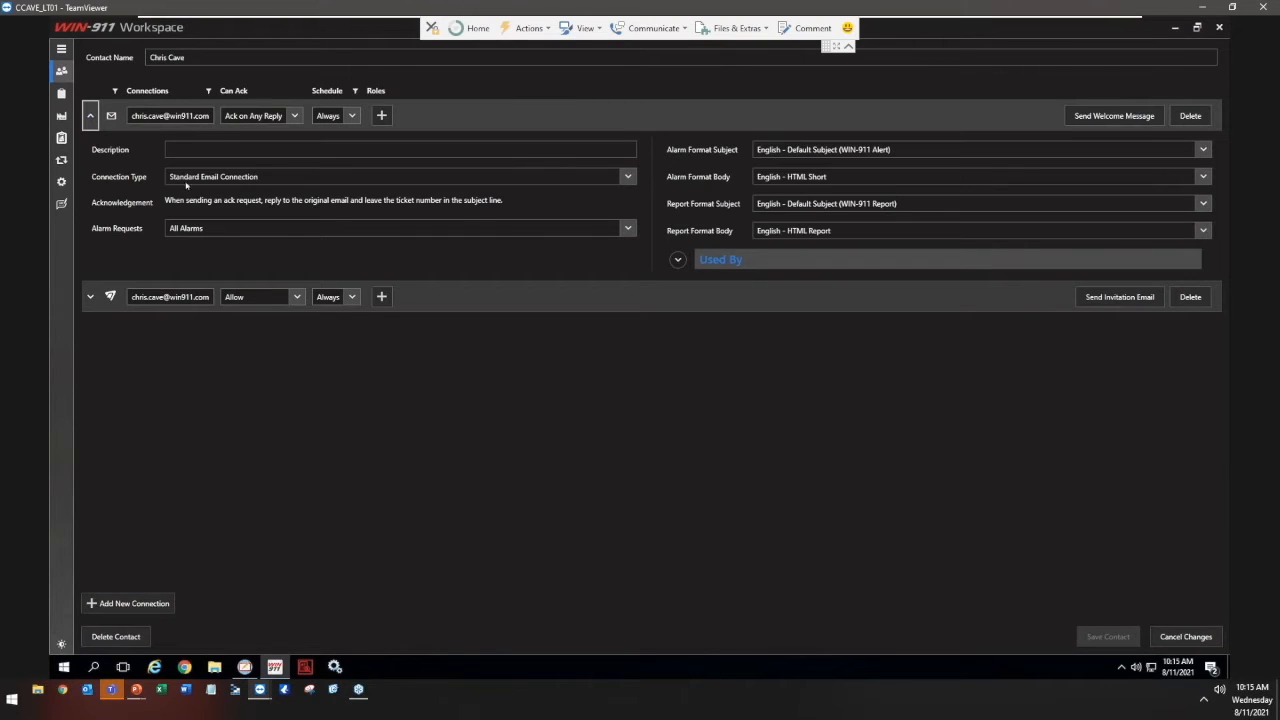
pyautogui.click(352, 116)
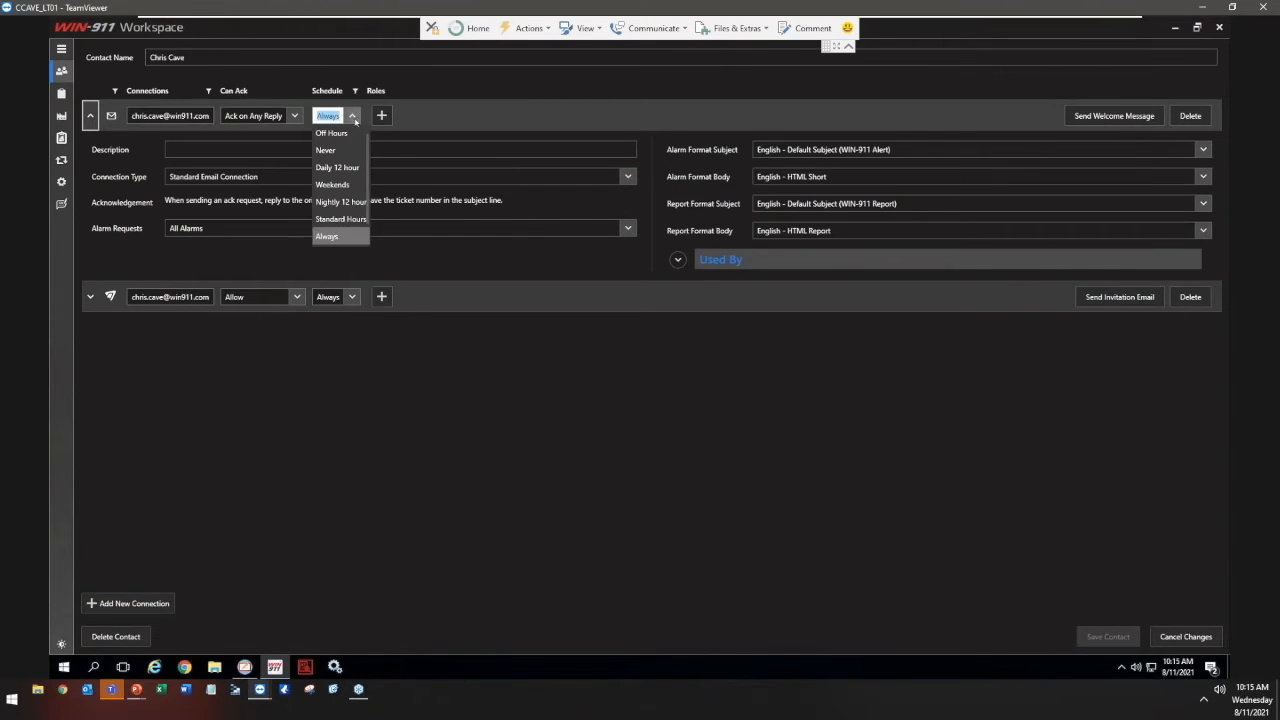
pyautogui.click(429, 120)
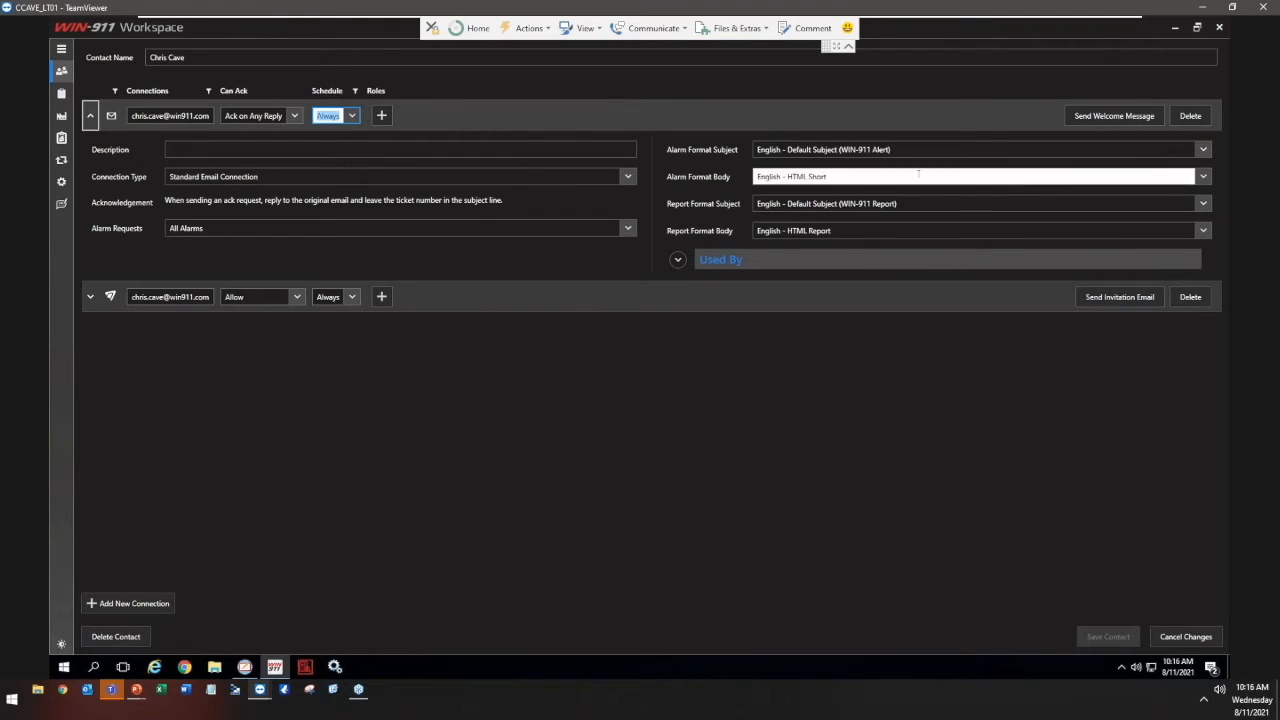
pyautogui.click(1205, 177)
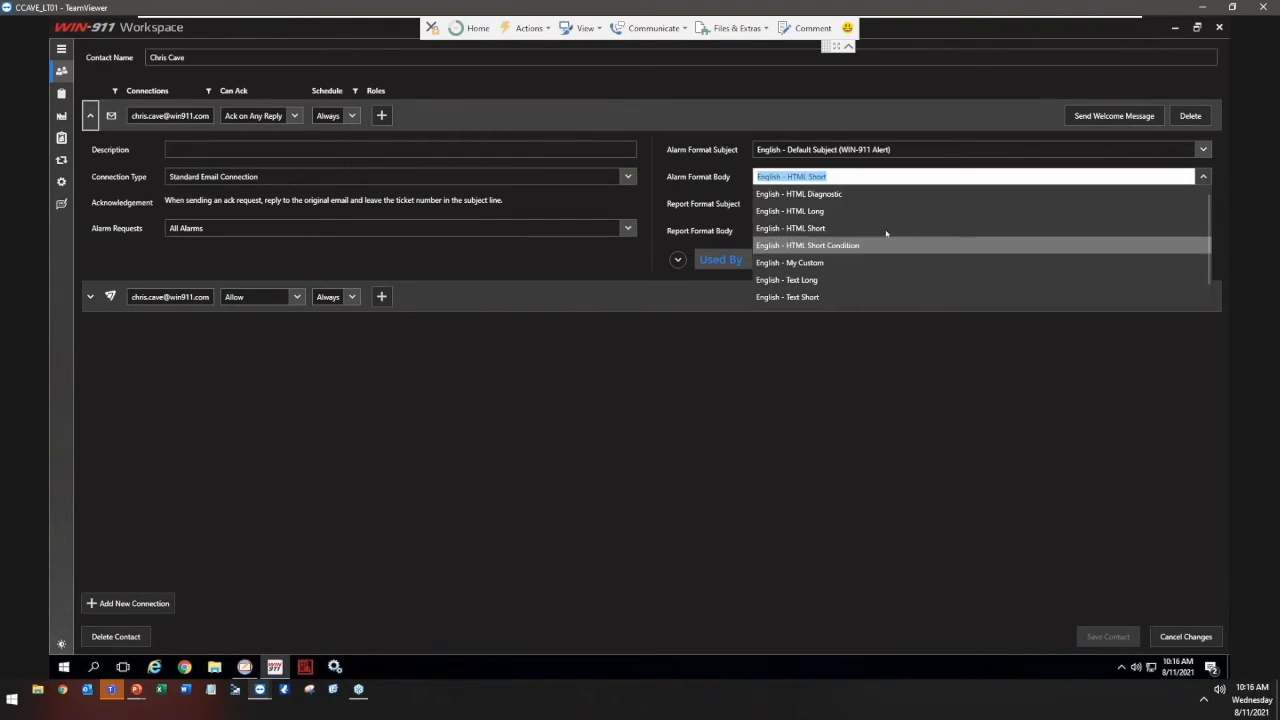
pyautogui.click(843, 228)
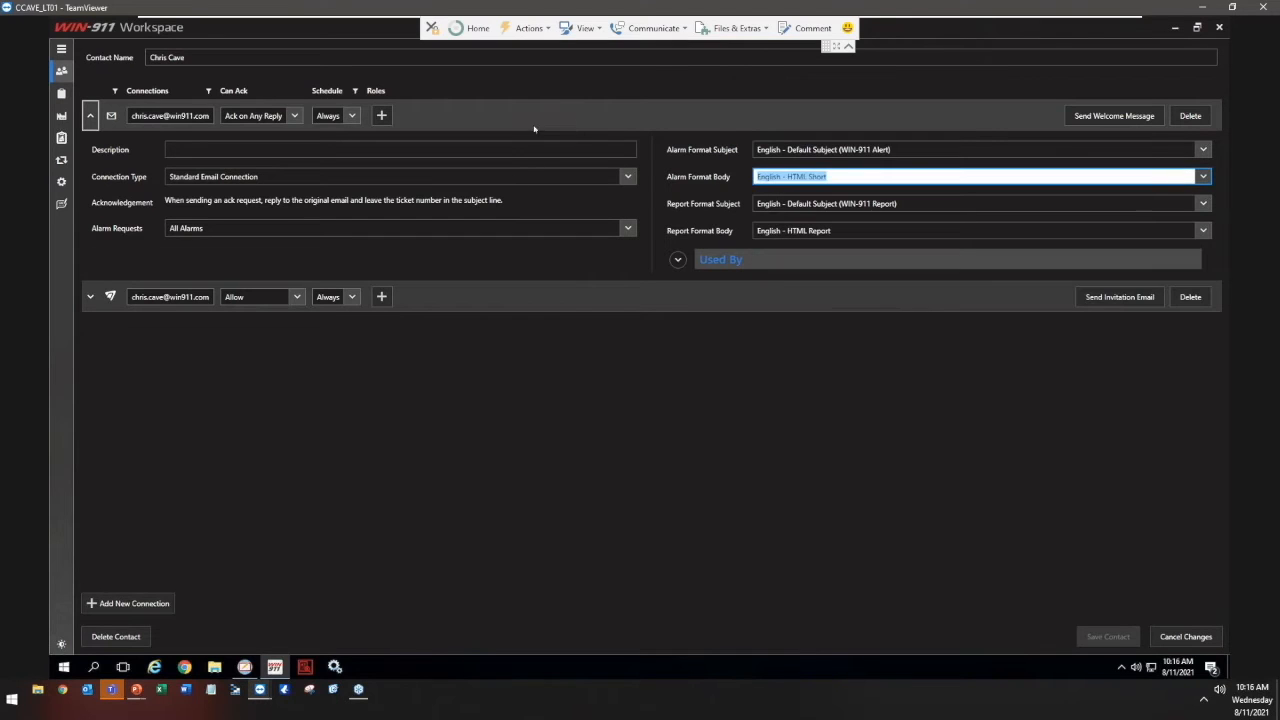
# - Go to the message formats and view the built-in XSLT format HTML Report
pyautogui.click(61, 48)
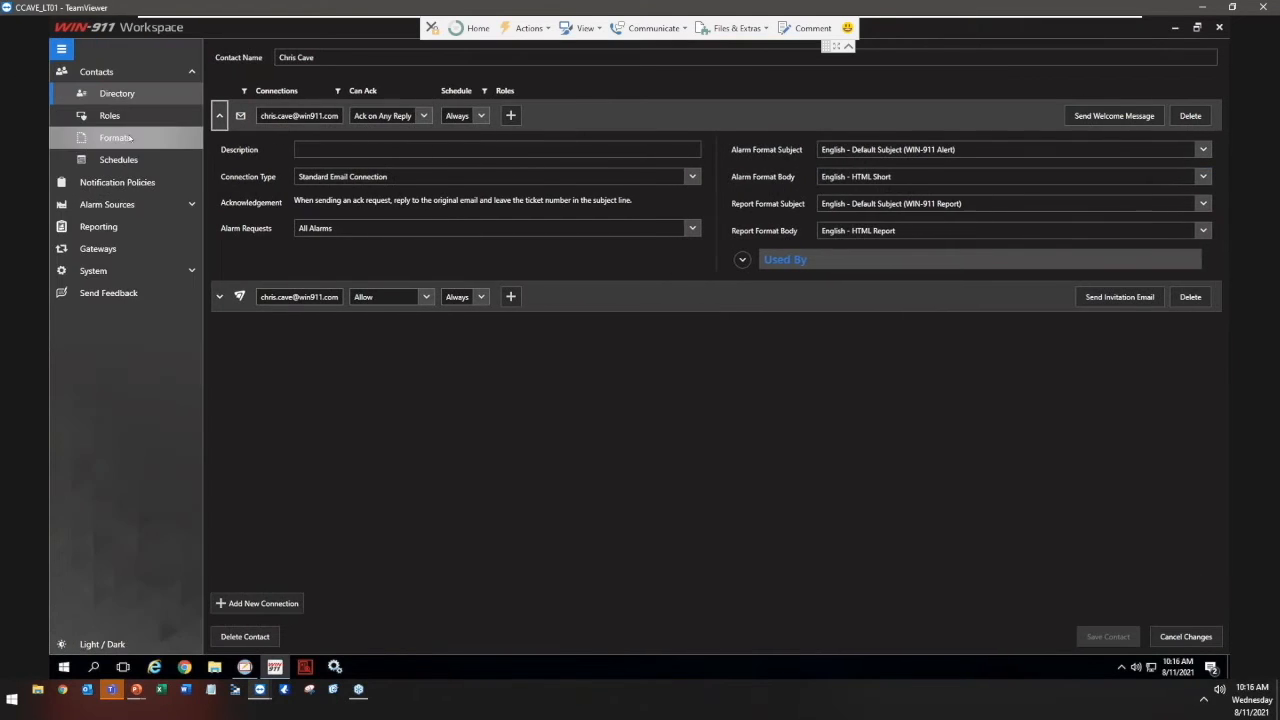
pyautogui.click(125, 183)
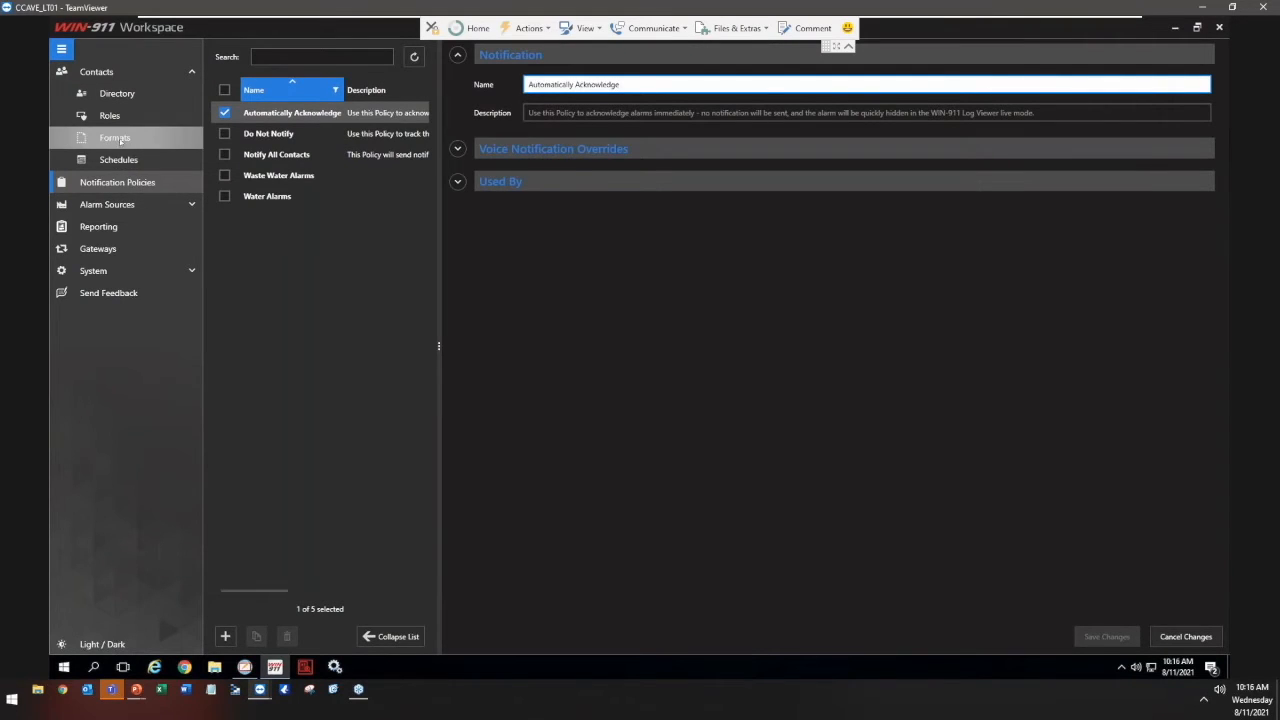
pyautogui.click(117, 139)
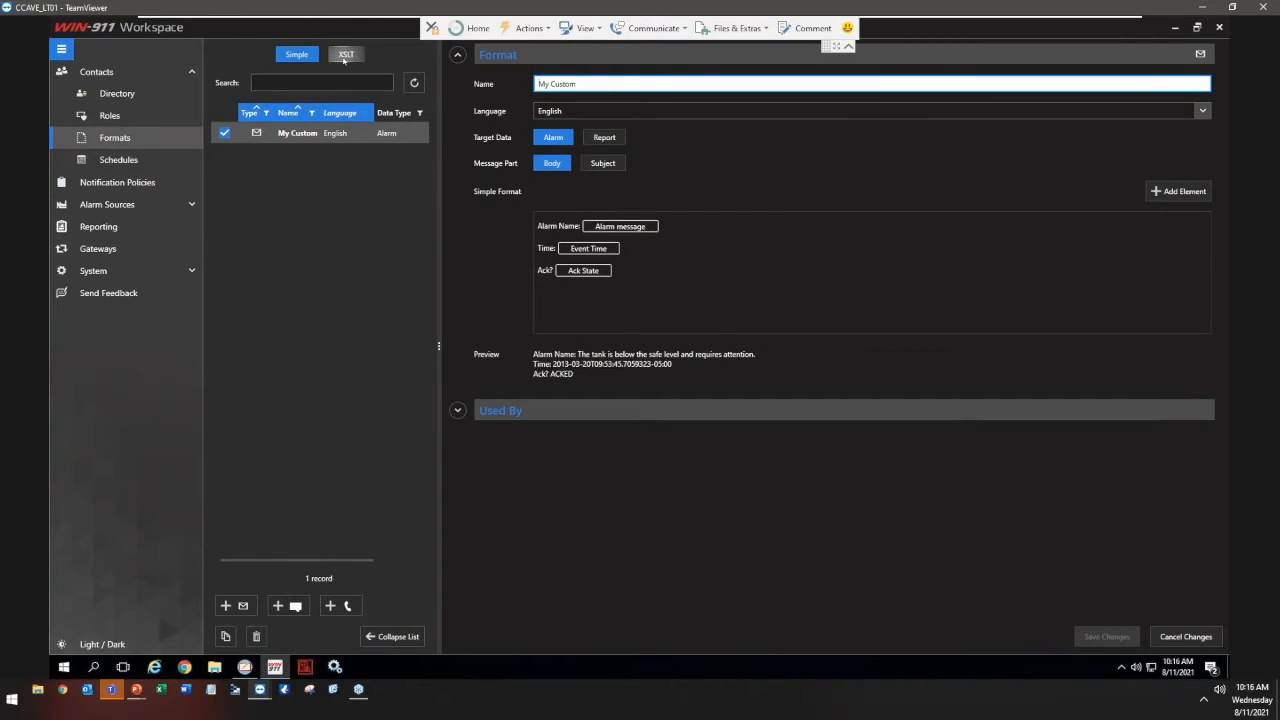
pyautogui.click(346, 54)
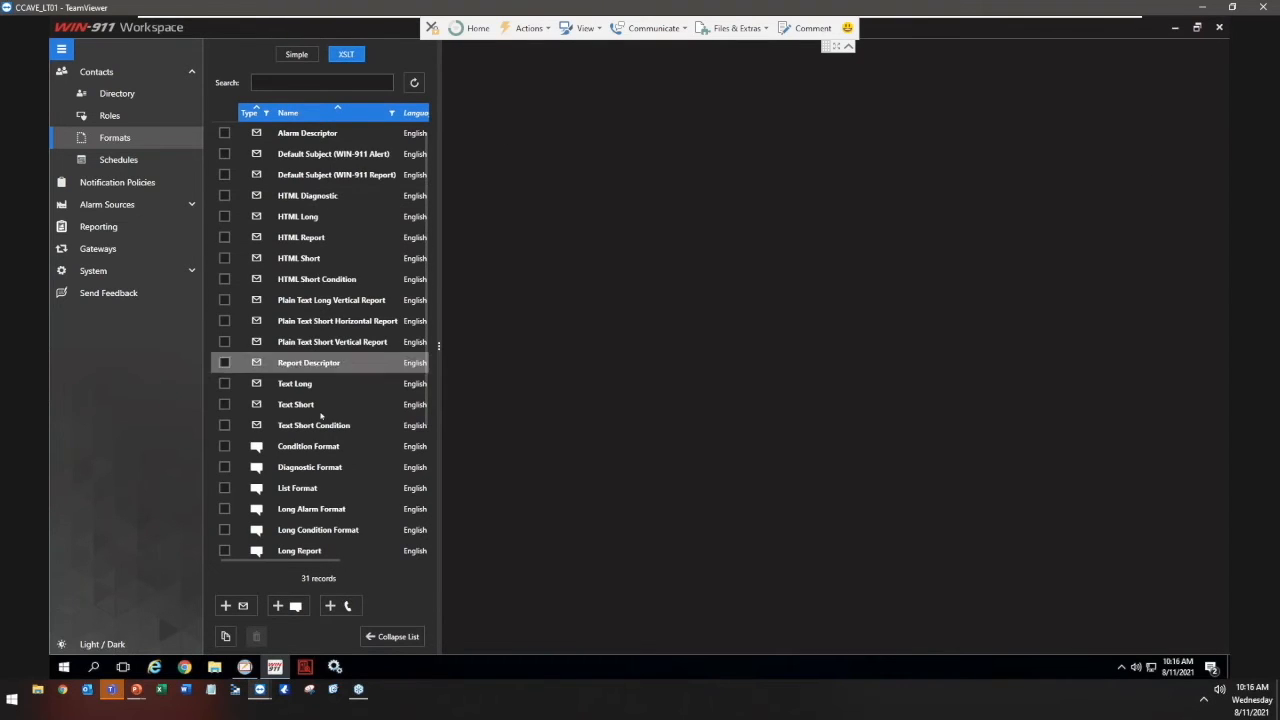
pyautogui.click(318, 238)
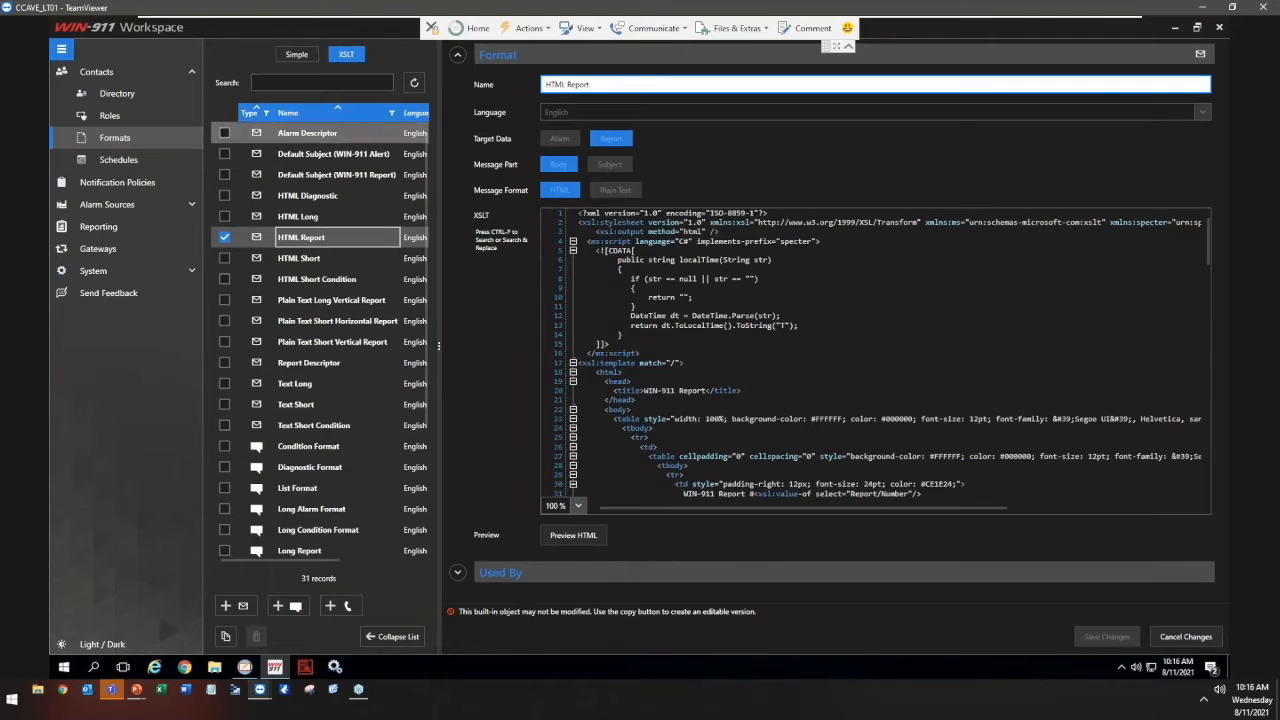
# - Open the simple format My Custom and view the elements that can be added to its message body
pyautogui.click(280, 57)
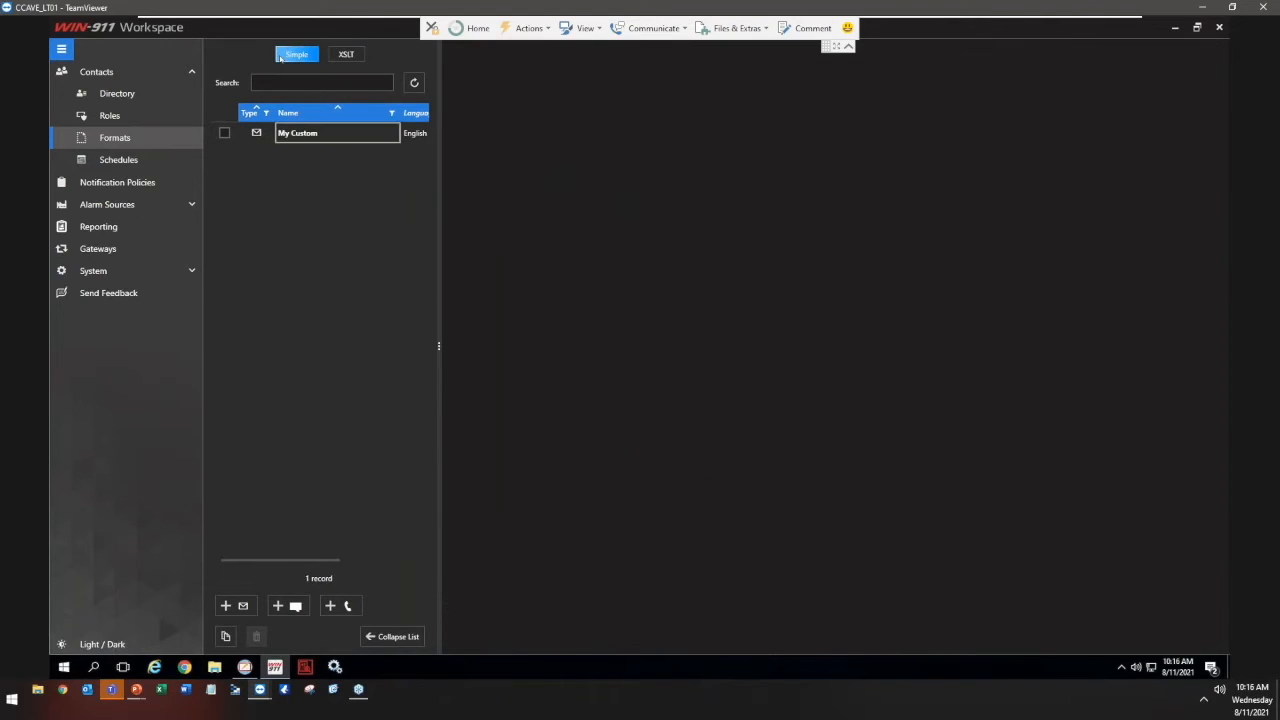
pyautogui.click(284, 135)
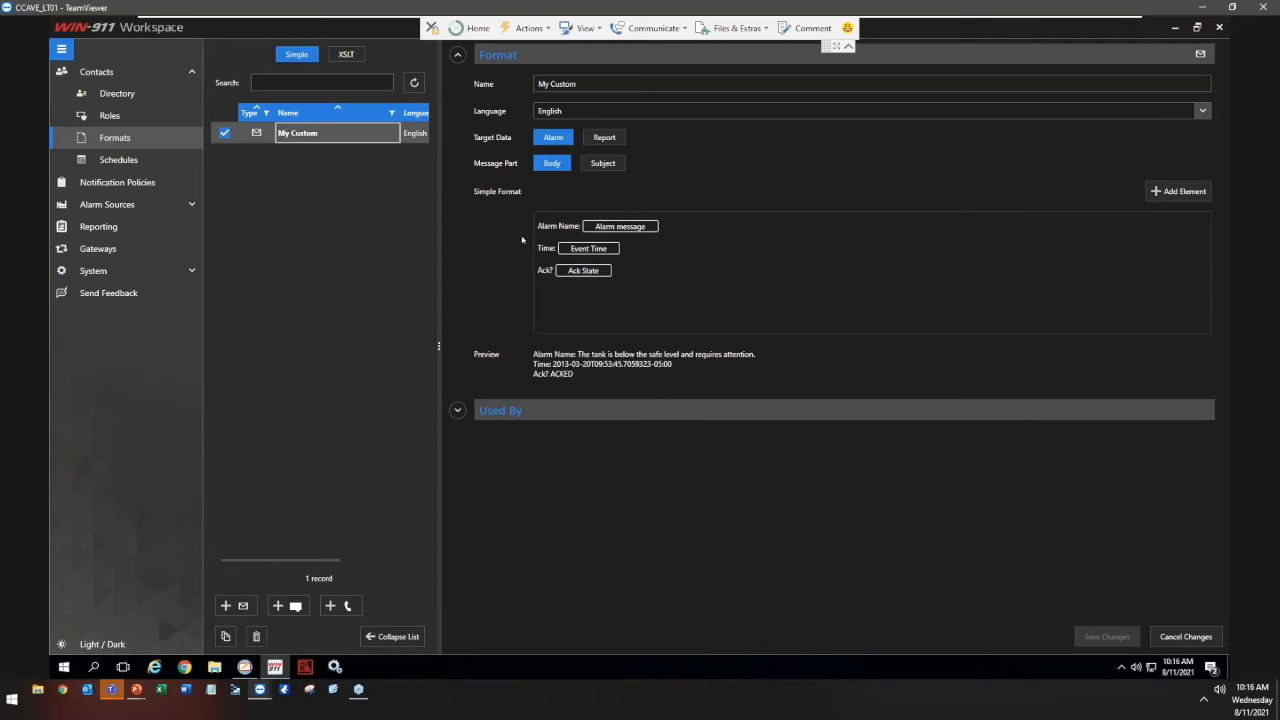
pyautogui.click(1186, 193)
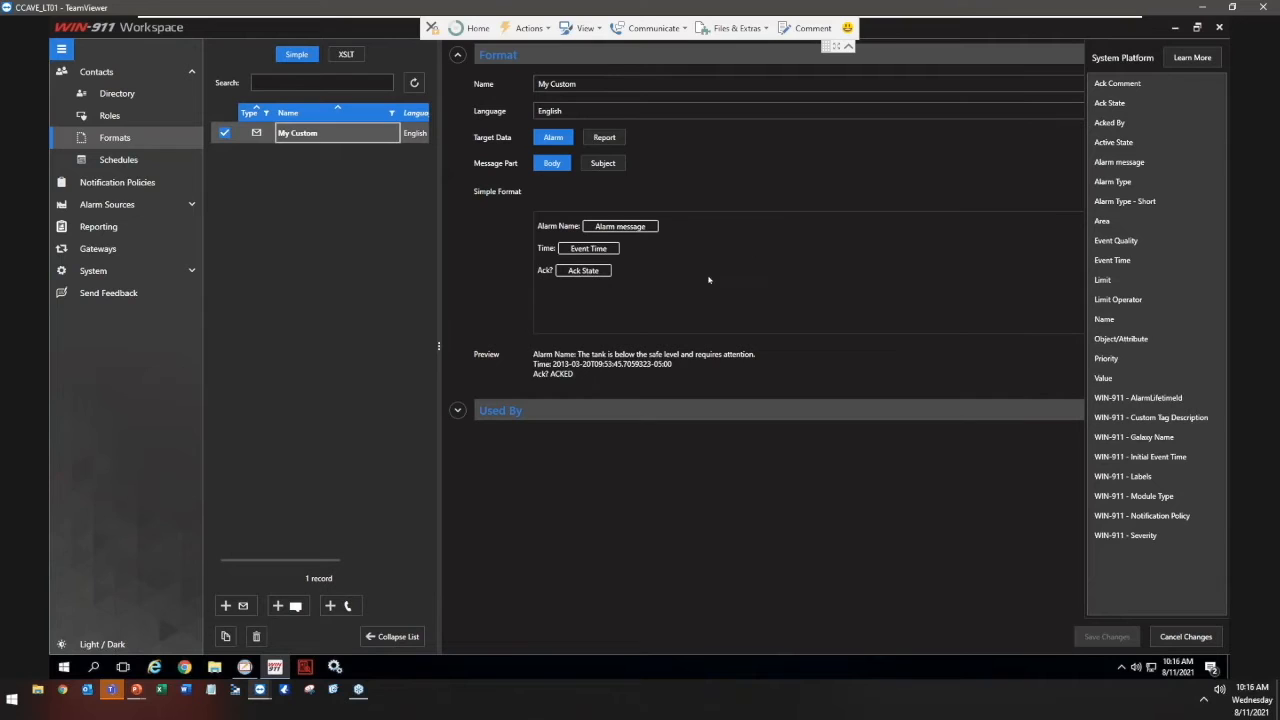
pyautogui.click(626, 273)
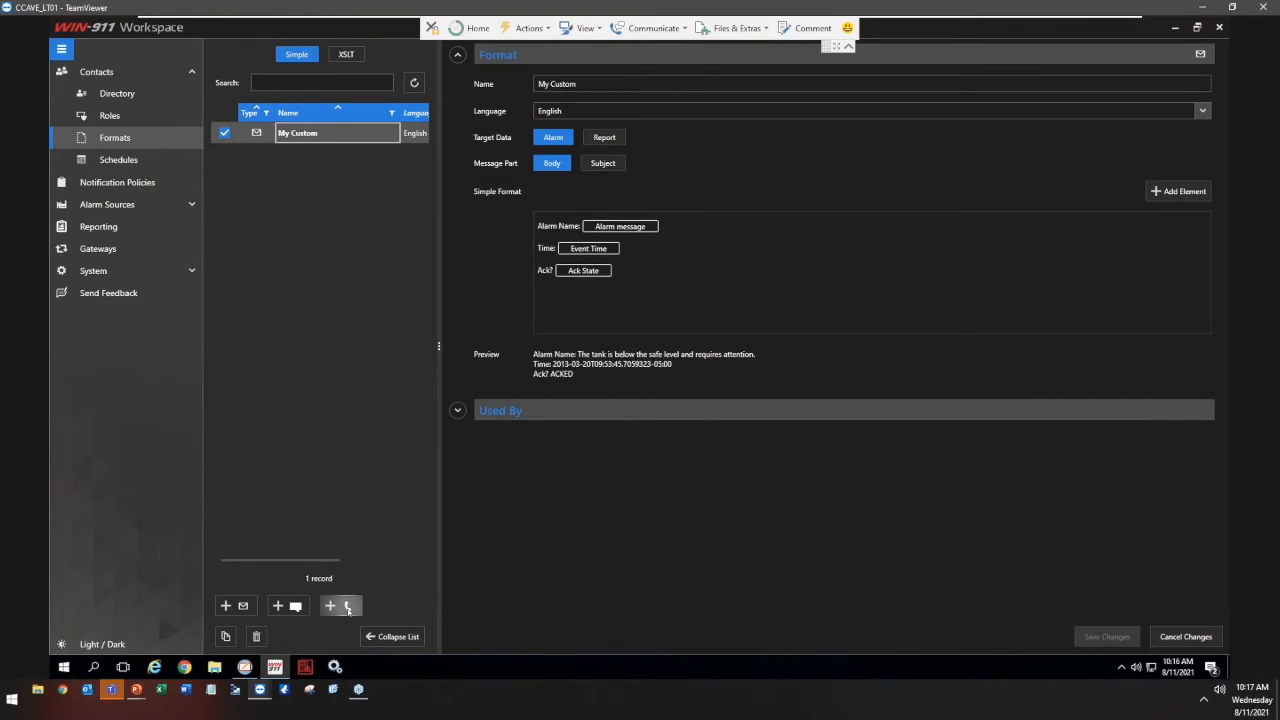
# - Start a new schedule with a shift whose subject is Test, ending at 5:00 PM on 8/11/2021
pyautogui.click(125, 160)
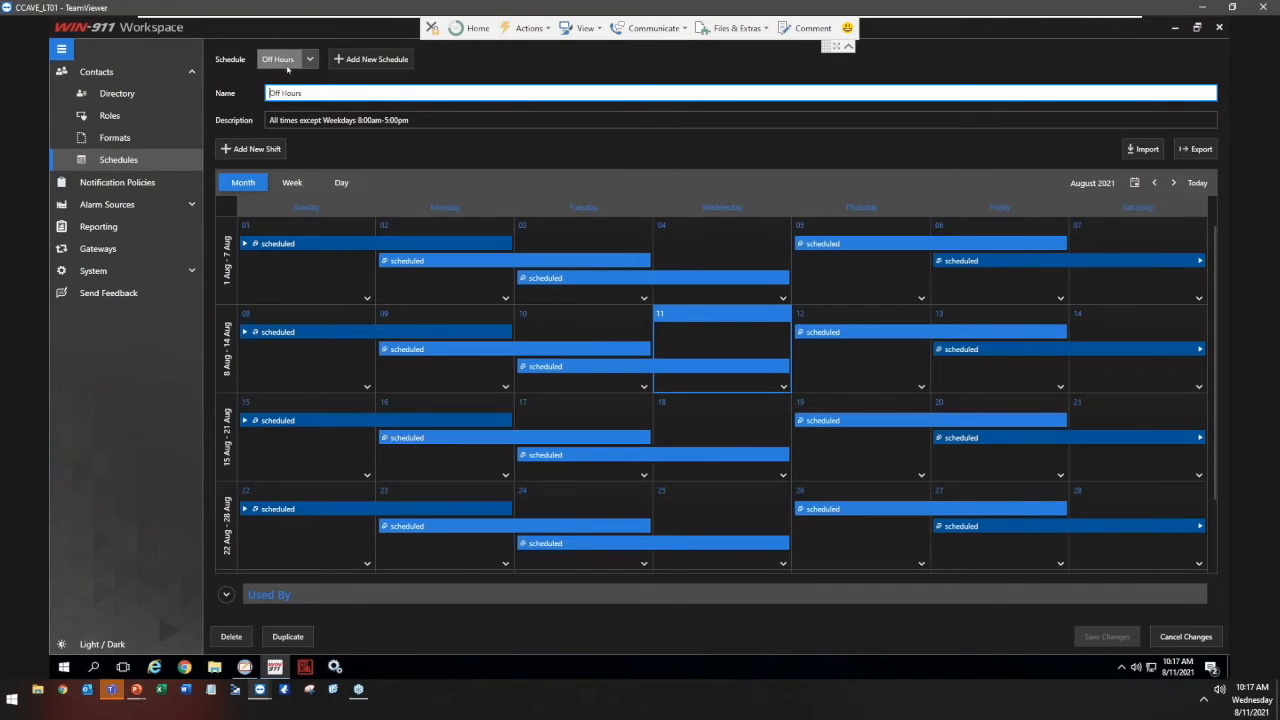
pyautogui.click(365, 60)
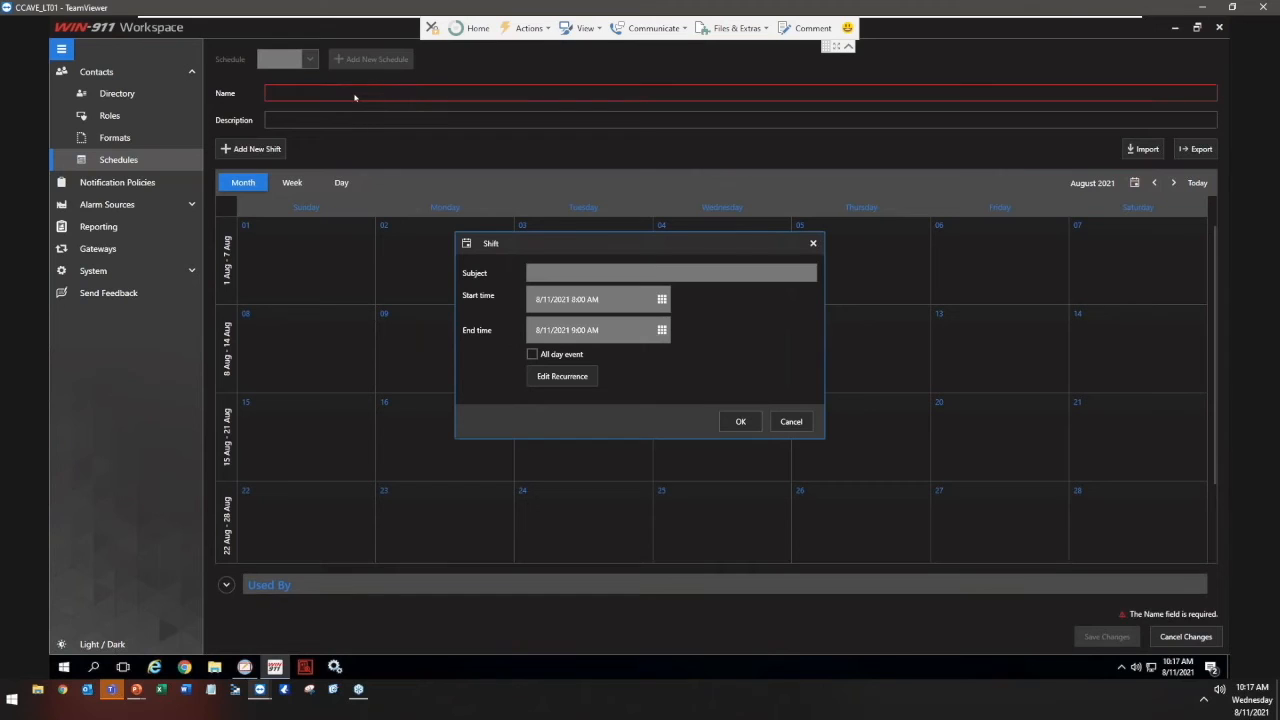
pyautogui.click(601, 274)
pyautogui.write('sTe')
pyautogui.moveTo(601, 274); pyautogui.dragTo(515, 278)
pyautogui.write('Test')
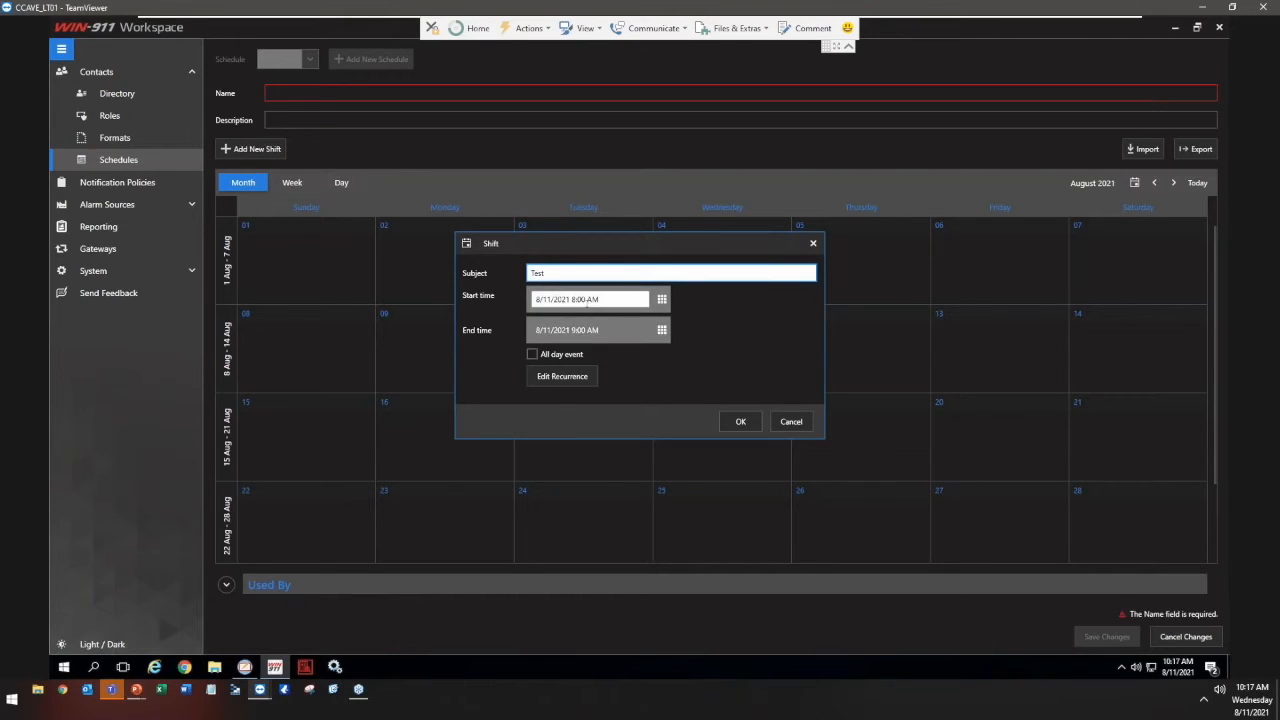
pyautogui.click(661, 330)
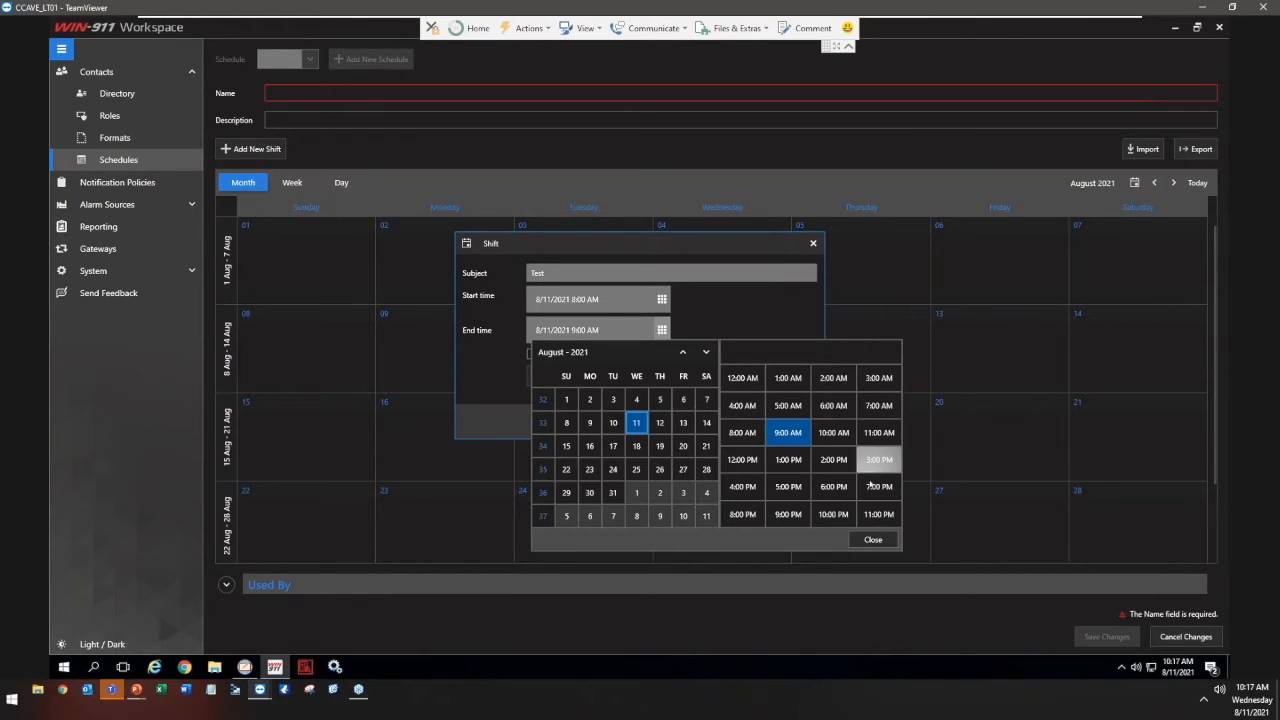
pyautogui.click(788, 486)
pyautogui.click(870, 540)
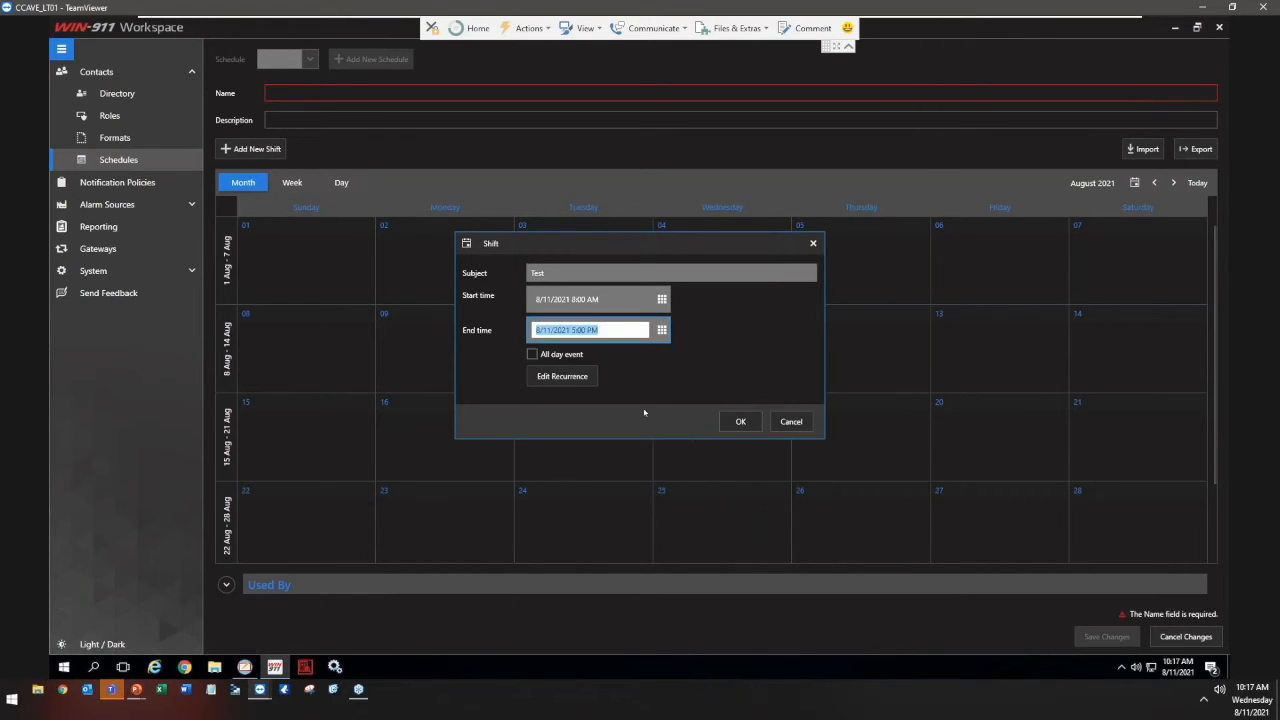
# - Try adding Sunday and Saturday to the Test shift's weekly recurrence, and cancel both the recurrence and the shift
pyautogui.click(566, 377)
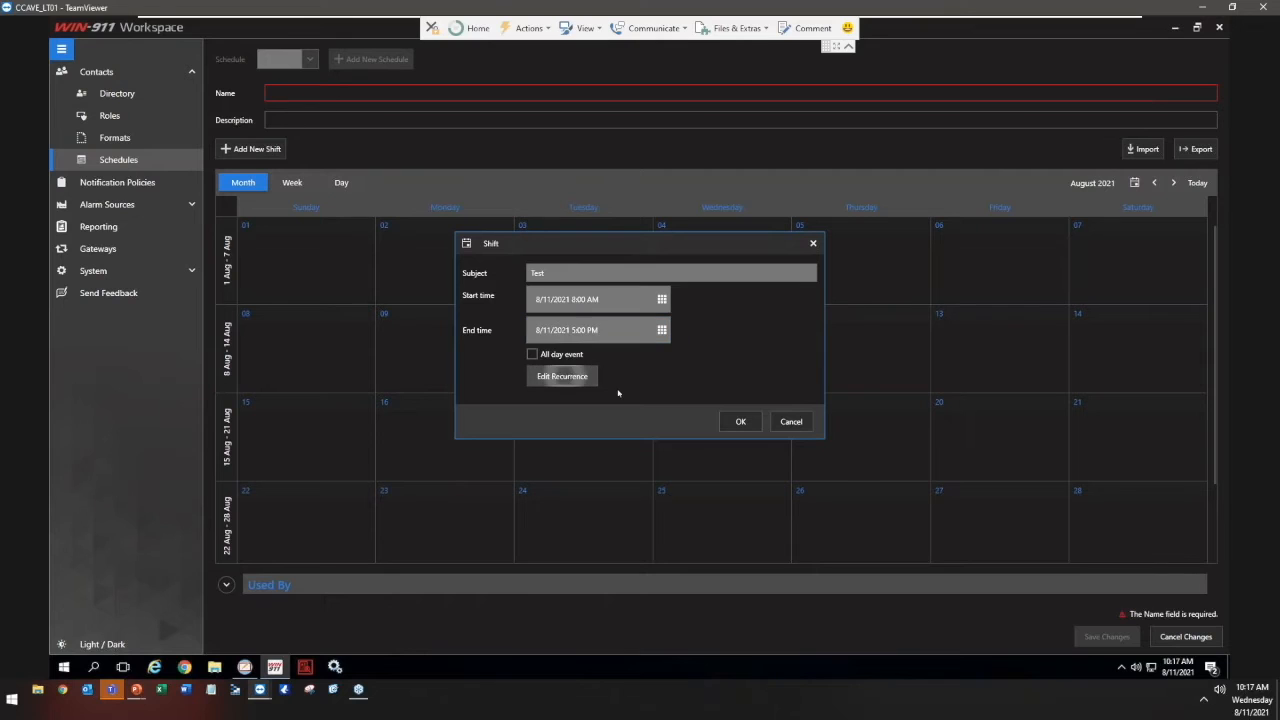
pyautogui.click(603, 337)
pyautogui.click(583, 336)
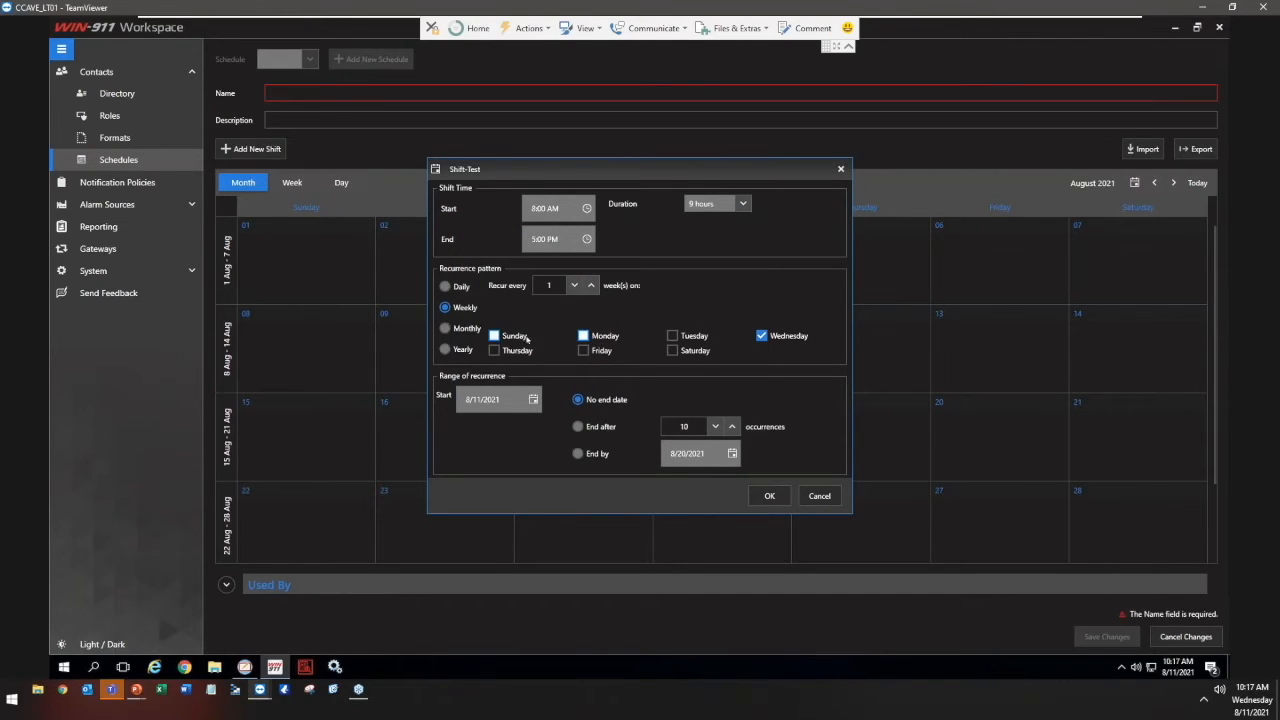
pyautogui.click(493, 336)
pyautogui.click(671, 351)
pyautogui.click(822, 500)
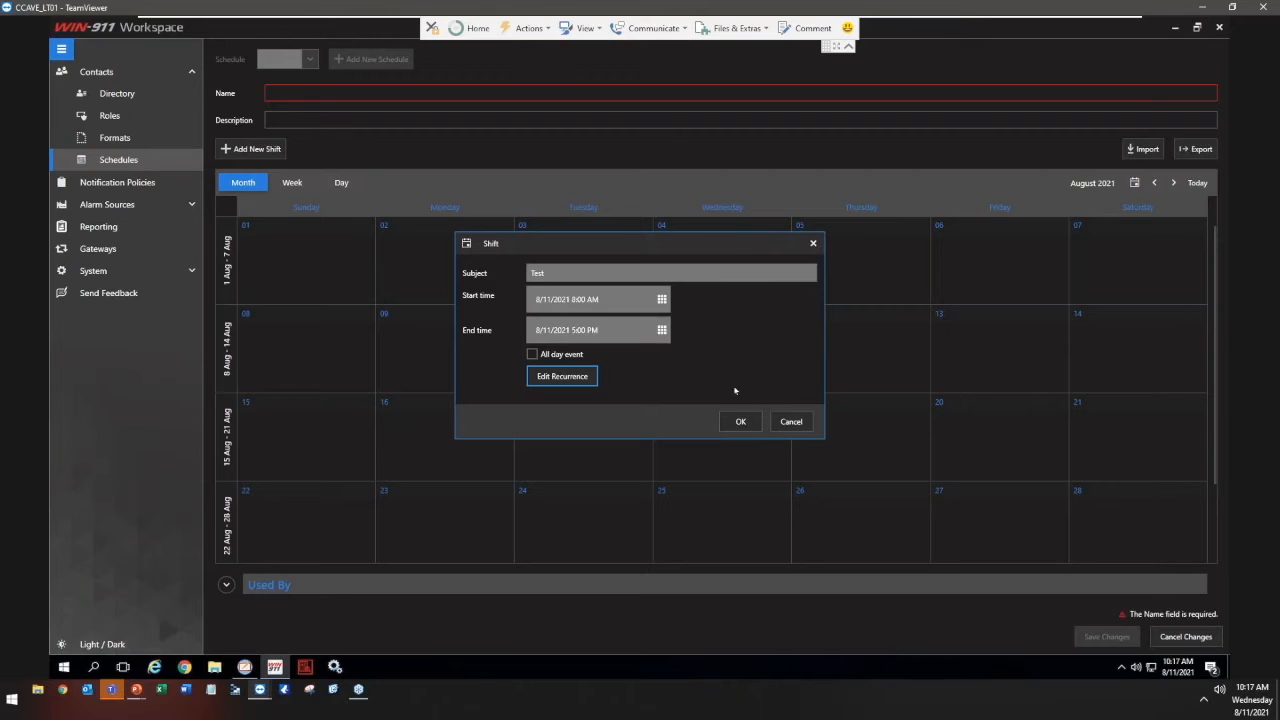
pyautogui.moveTo(725, 238); pyautogui.dragTo(749, 232)
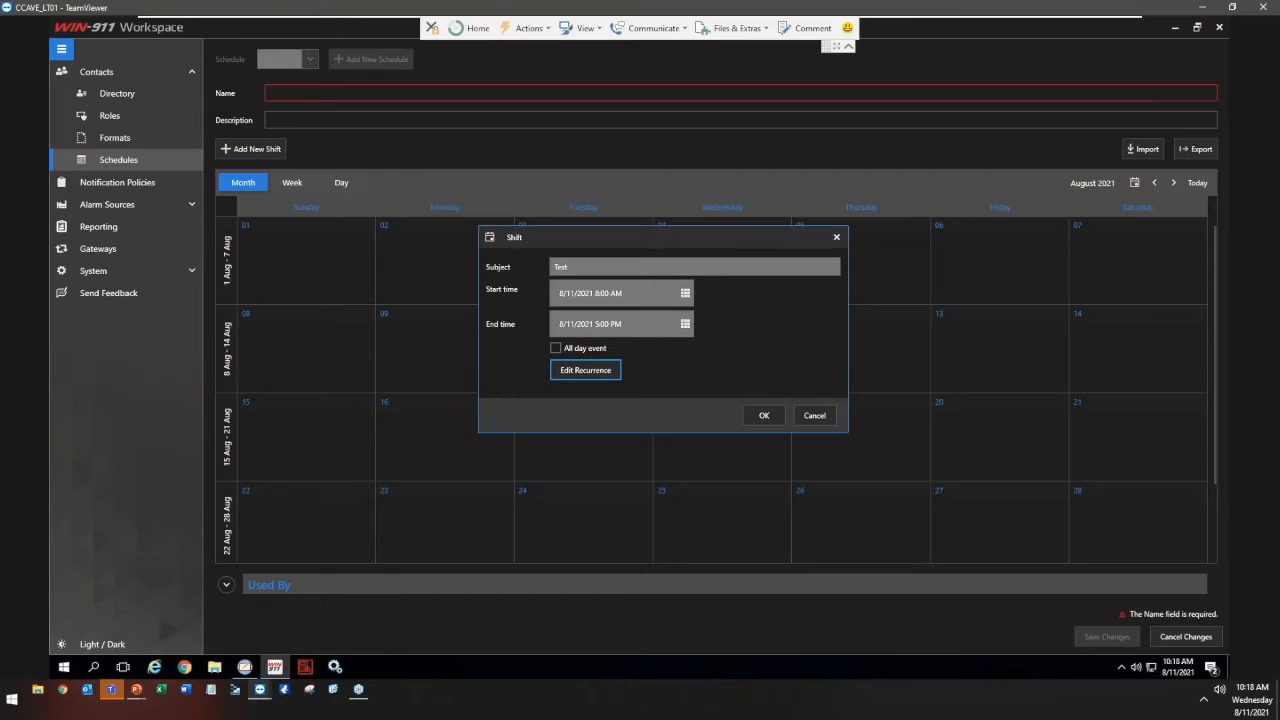
pyautogui.click(815, 415)
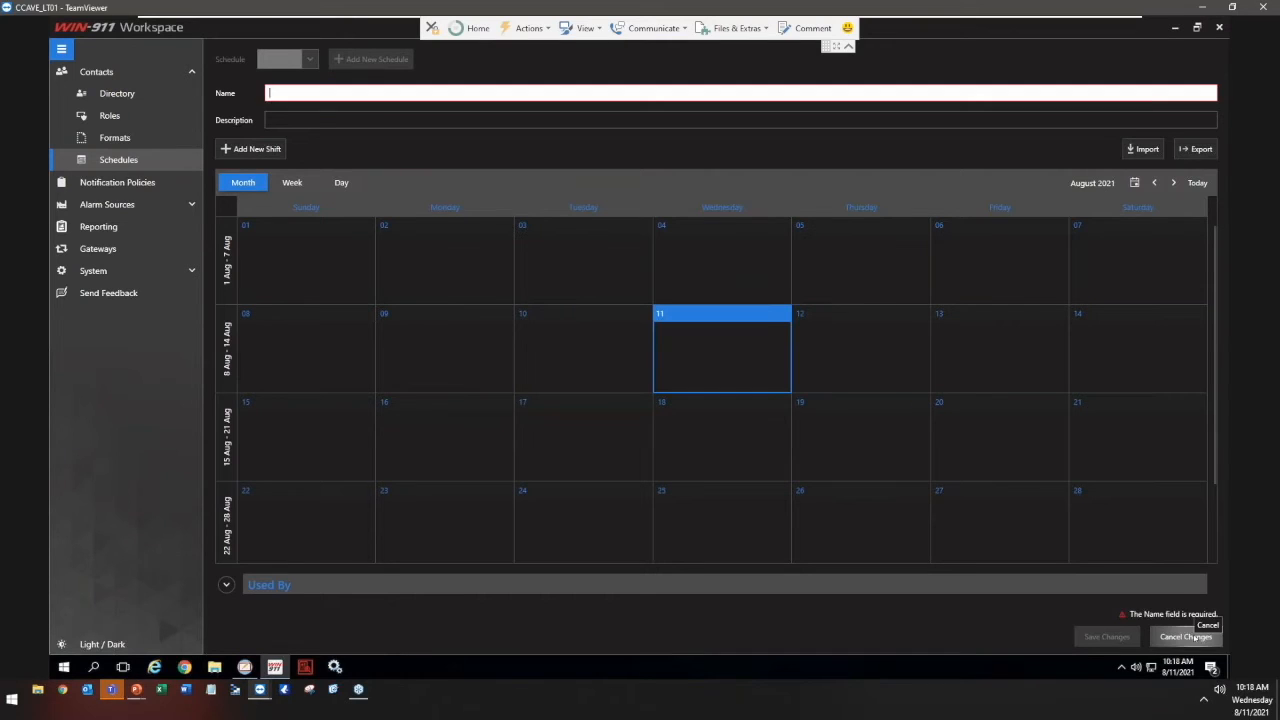
# - Discard the new schedule and view the settings of the Managers role
pyautogui.click(1190, 637)
pyautogui.click(690, 366)
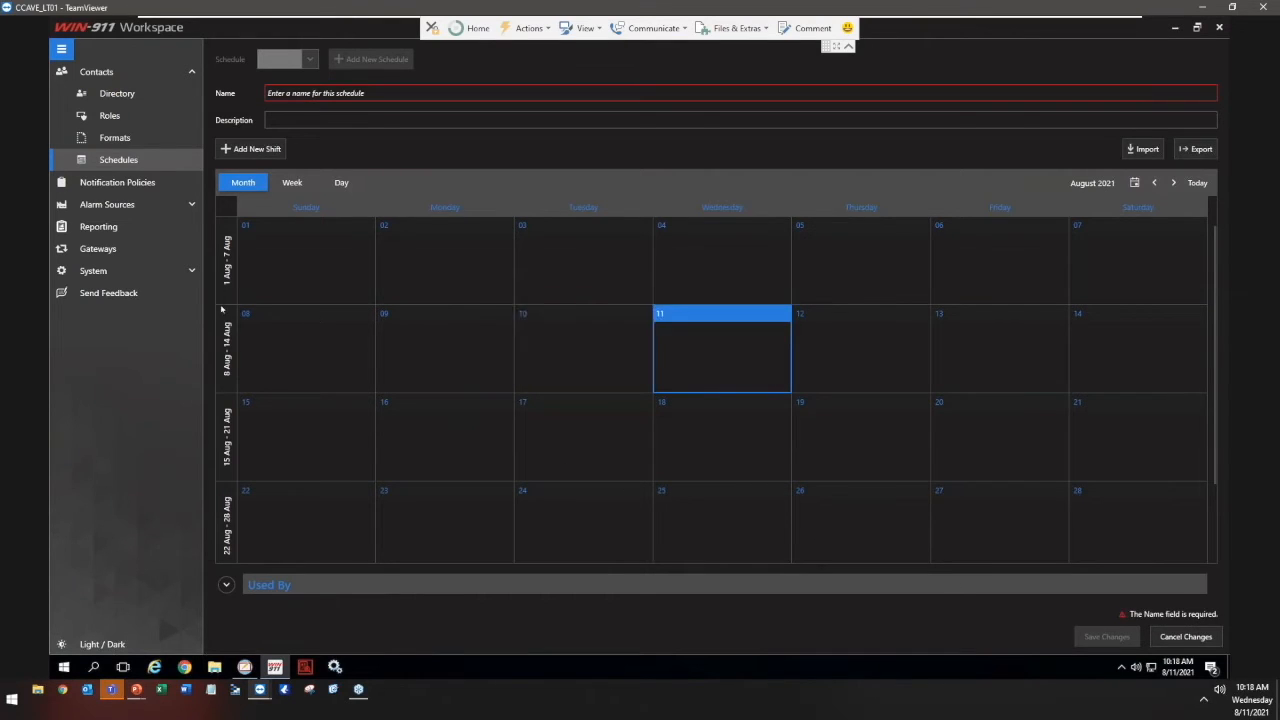
pyautogui.click(115, 120)
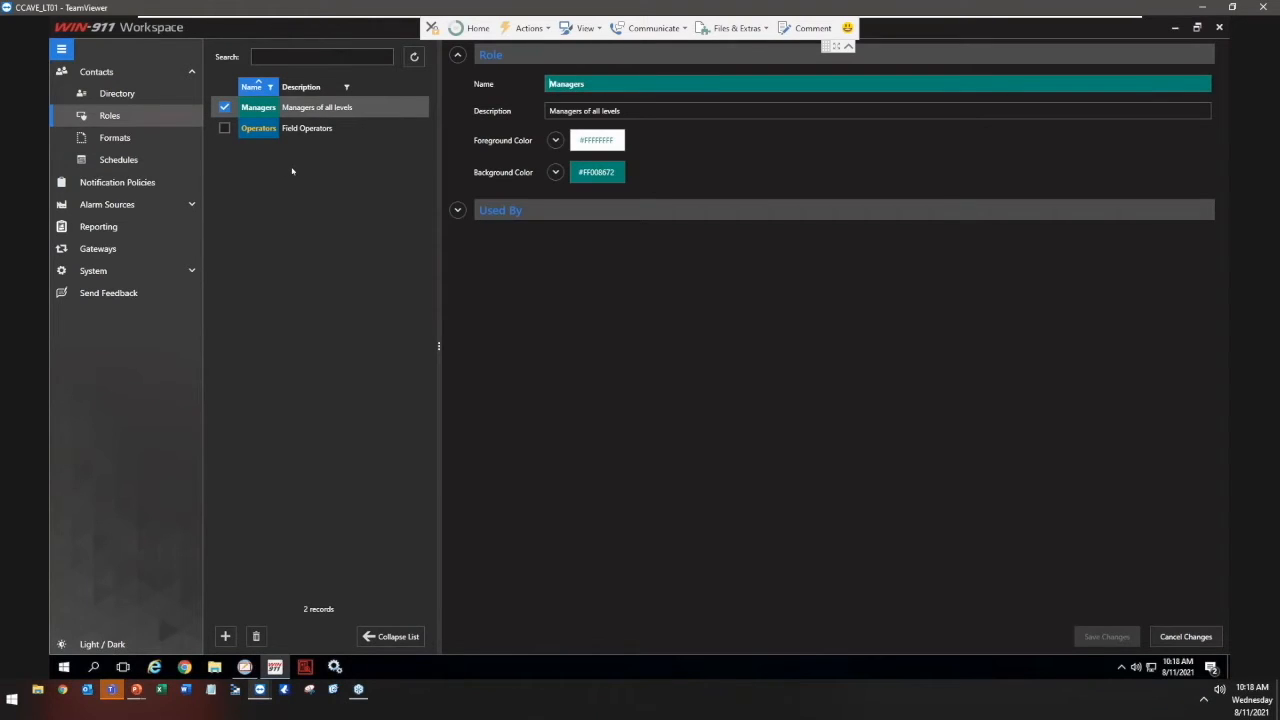
# - Go to the notification policies and view the Waste Water Alarms and Water Alarms policies
pyautogui.click(128, 184)
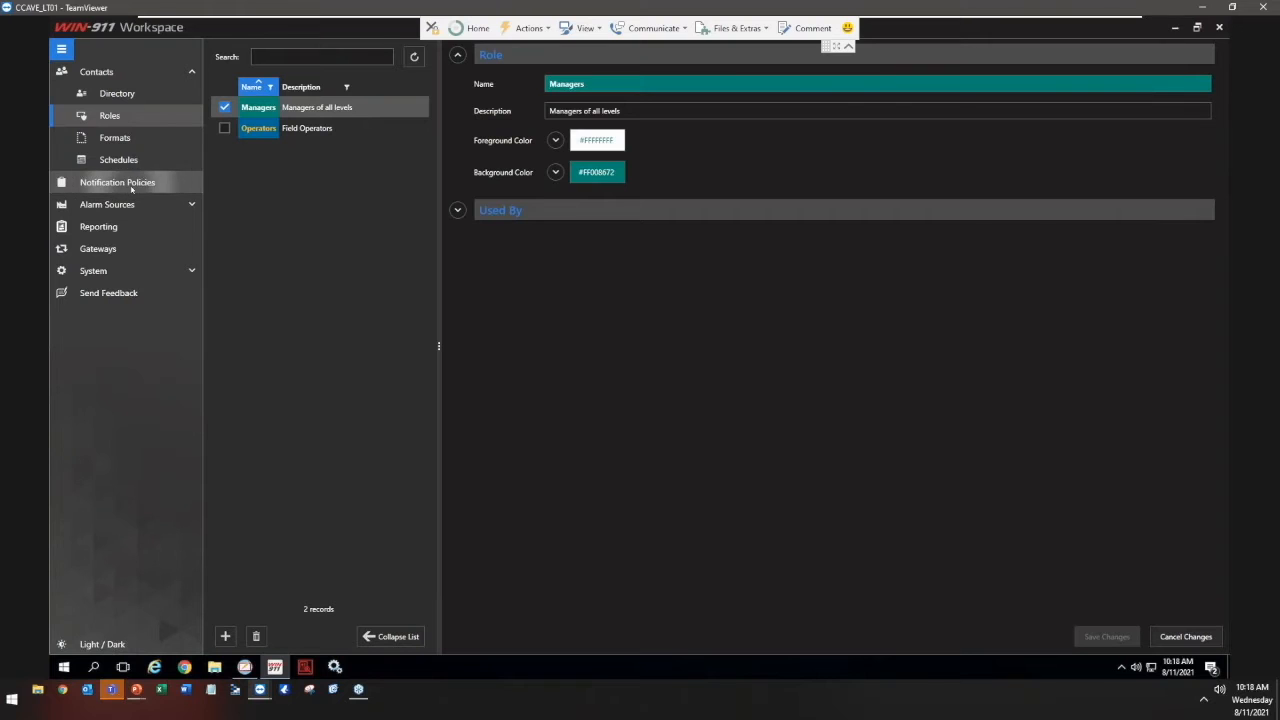
pyautogui.click(277, 176)
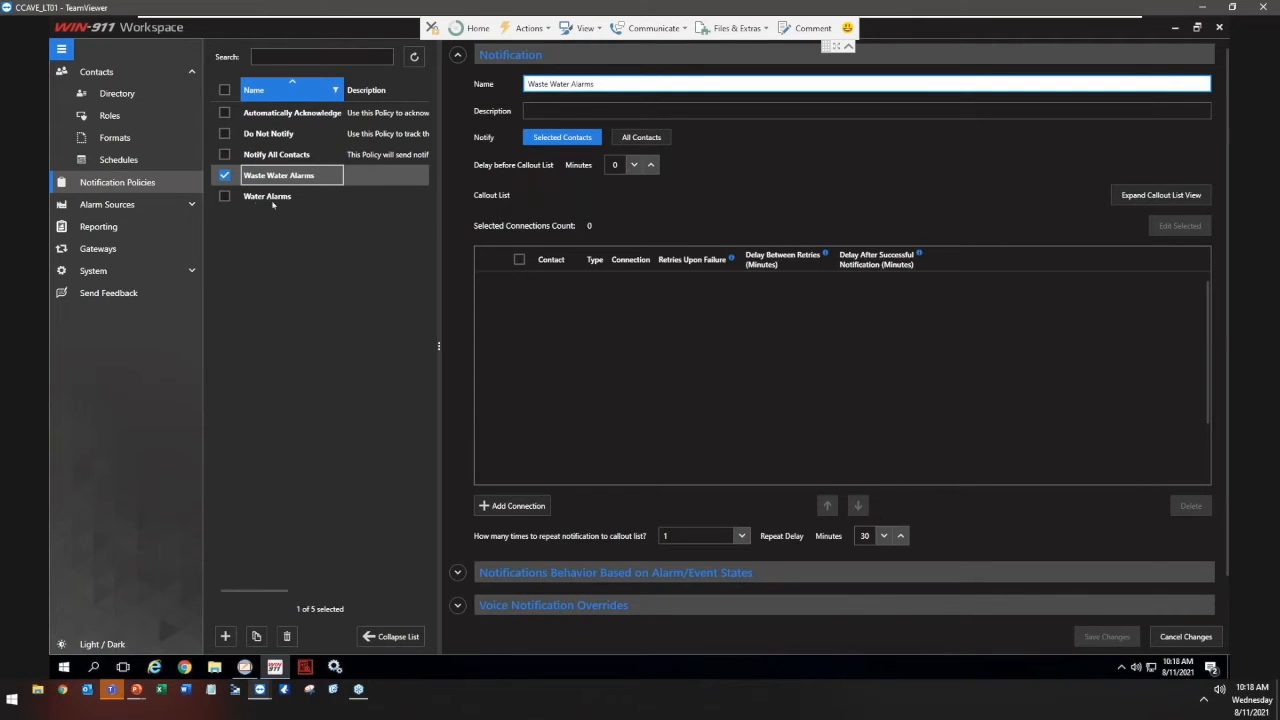
pyautogui.click(276, 197)
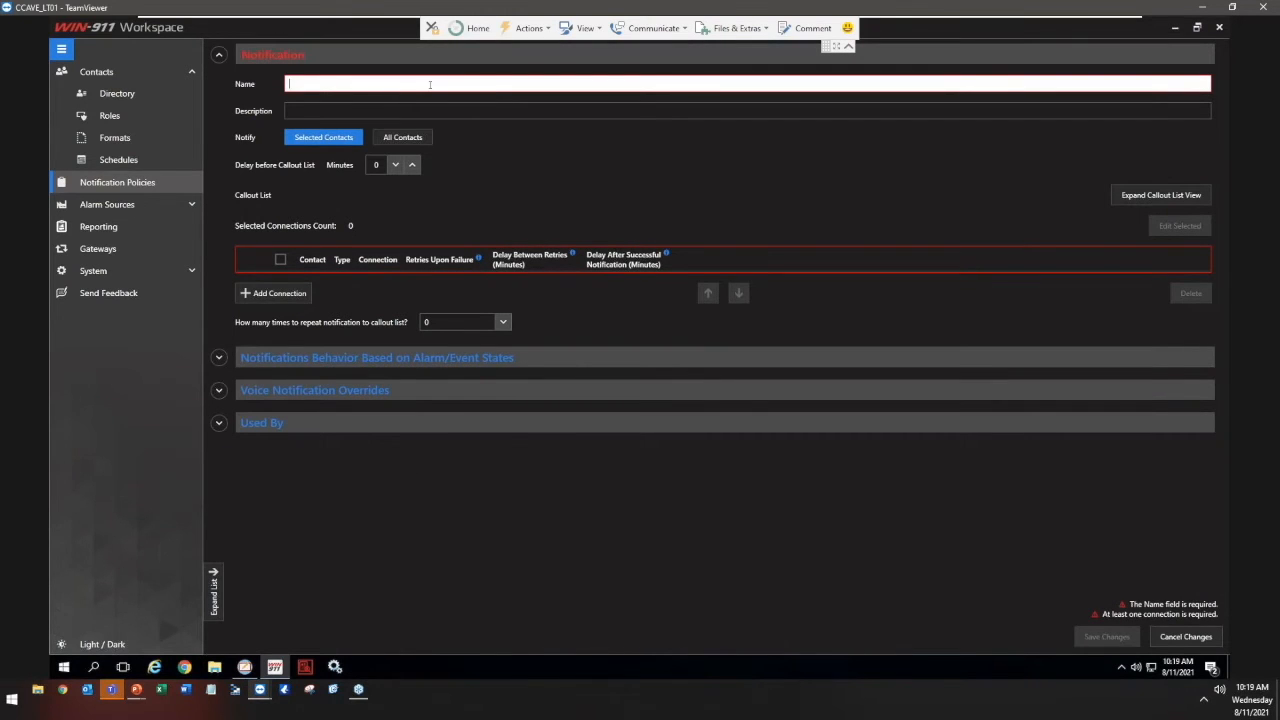
# - Create a new notification policy named Test for selected contacts and add all available connections to its callout list
pyautogui.write('Test')
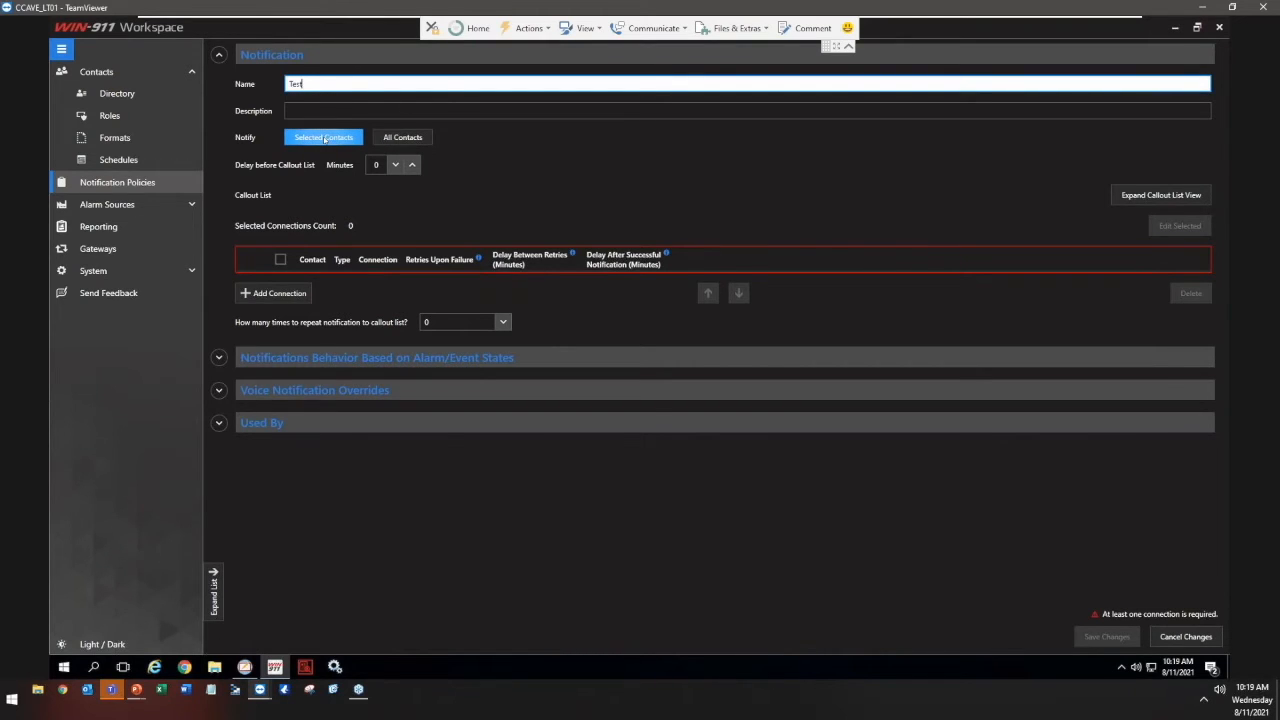
pyautogui.click(277, 294)
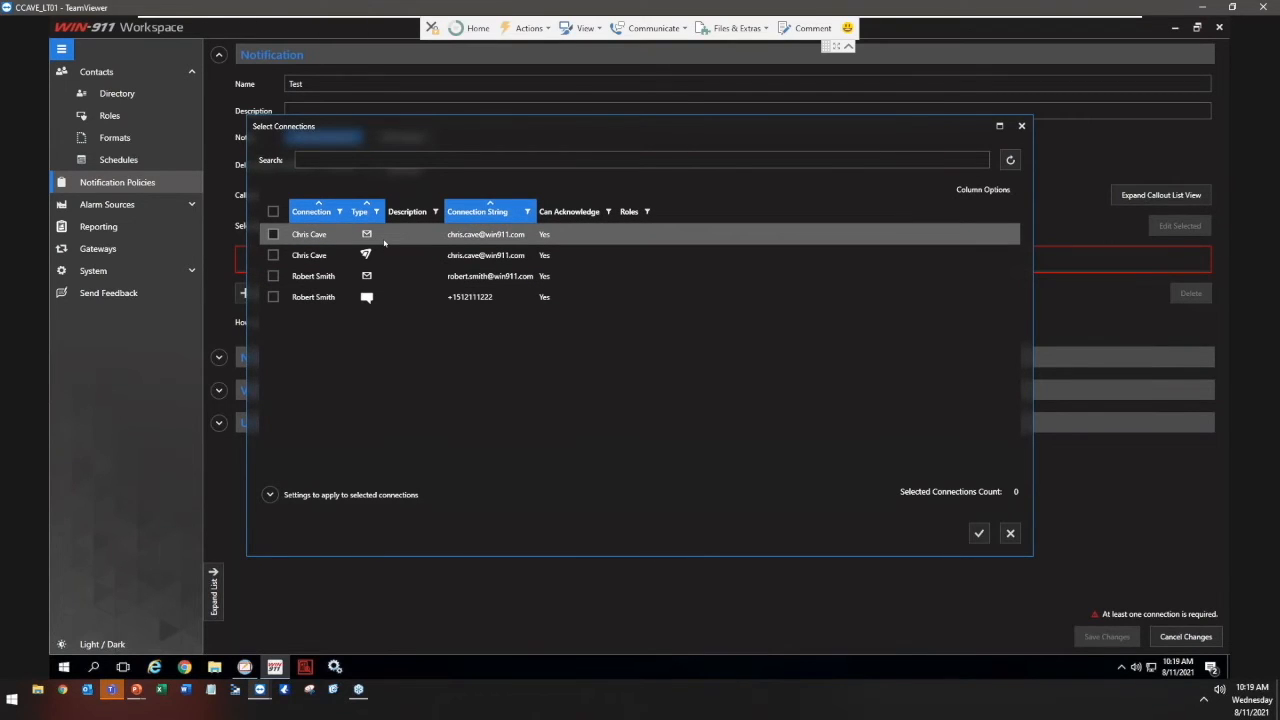
pyautogui.click(273, 211)
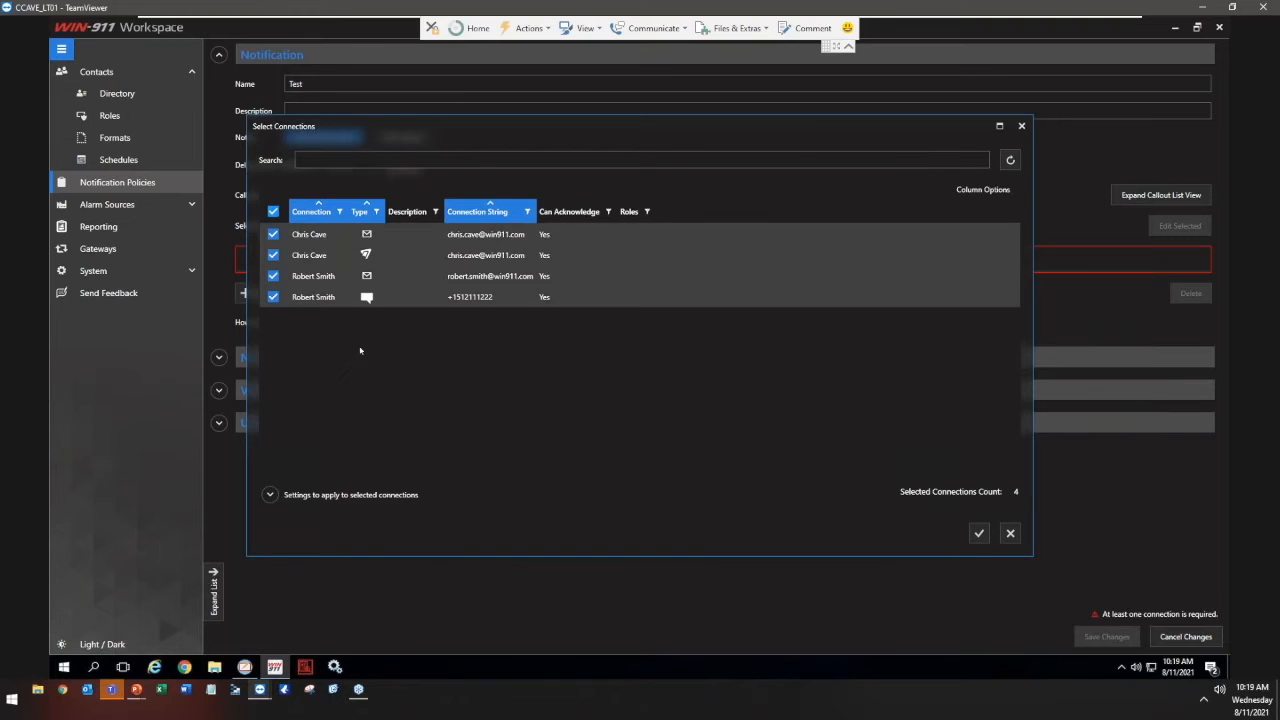
pyautogui.click(979, 533)
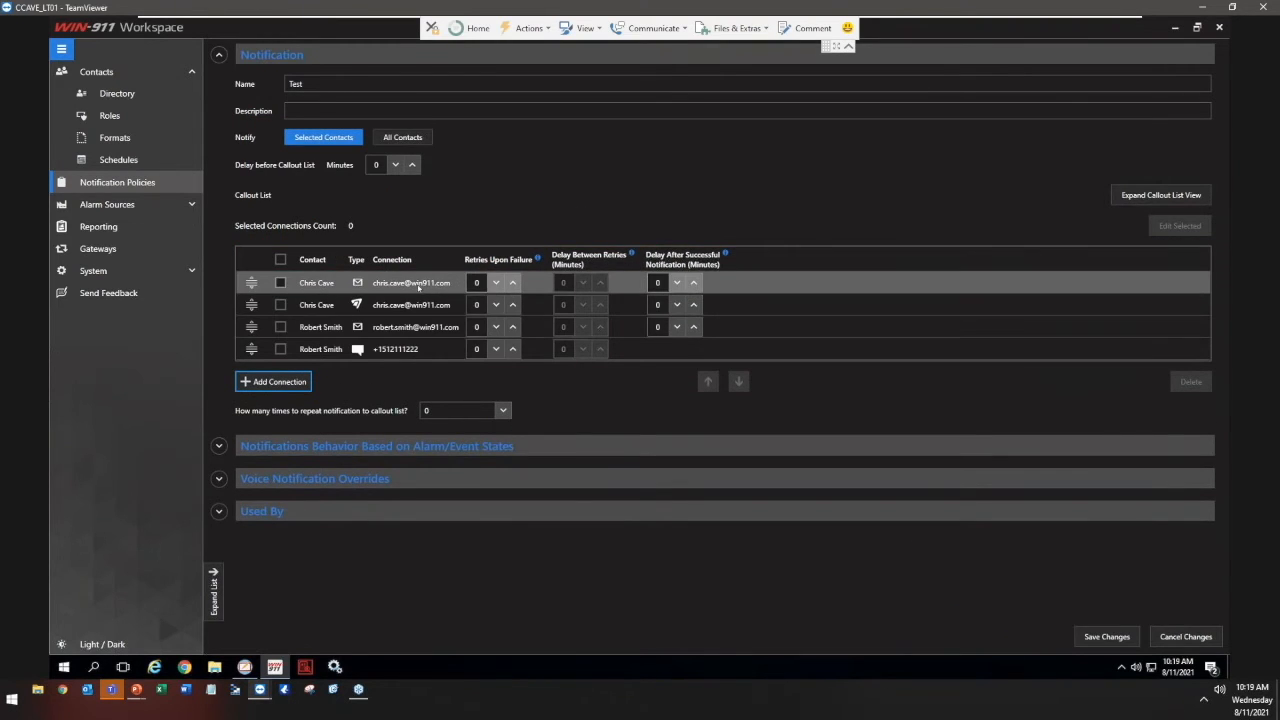
# - Set retries upon failure to 1 and the delay between retries to 1 minute for every connection in the callout list
pyautogui.click(513, 283)
pyautogui.click(513, 305)
pyautogui.click(513, 327)
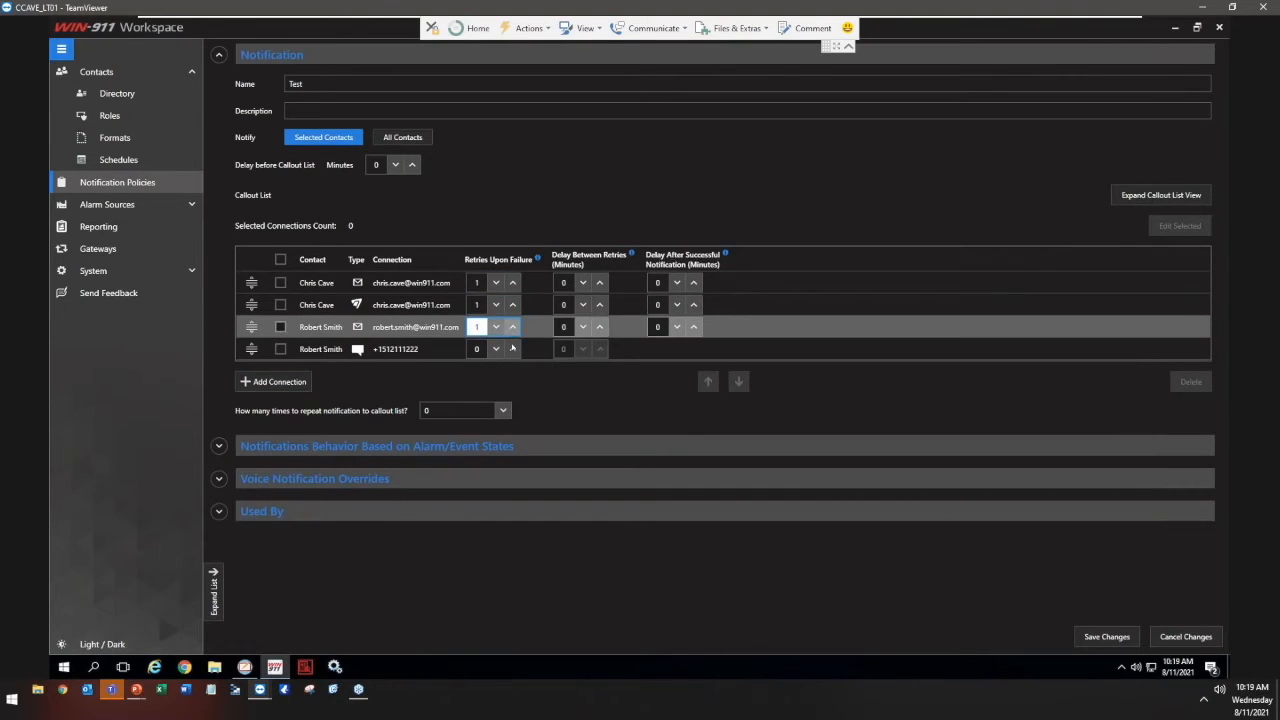
pyautogui.click(513, 349)
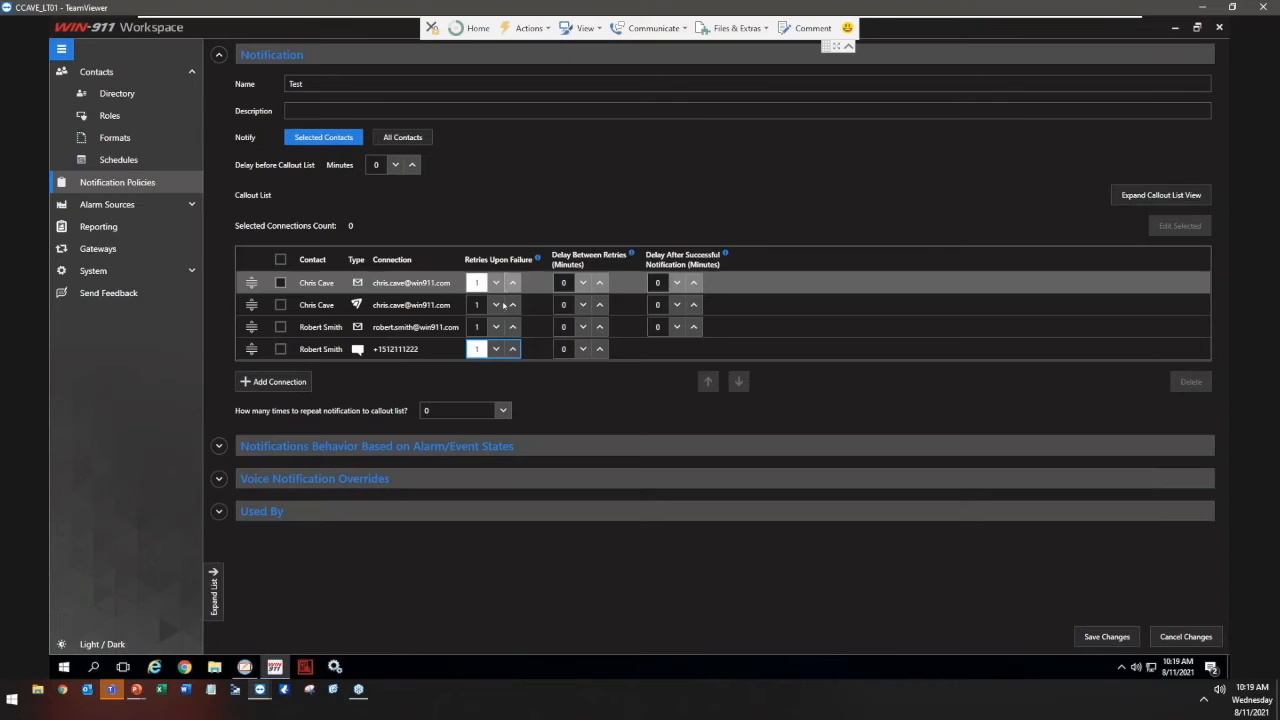
pyautogui.click(599, 283)
pyautogui.click(599, 305)
pyautogui.click(599, 327)
pyautogui.click(599, 349)
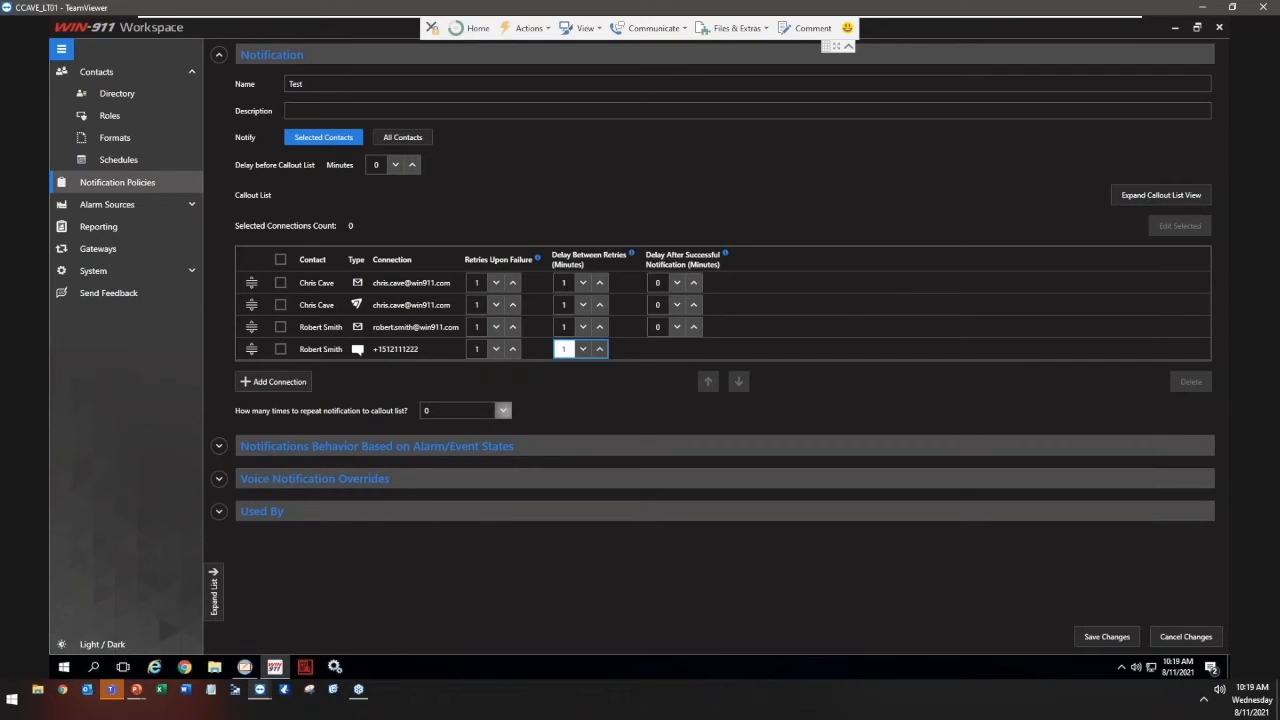
# - Set the callout list notification to repeat 5 times with a repeat delay of 30 minutes
pyautogui.click(503, 411)
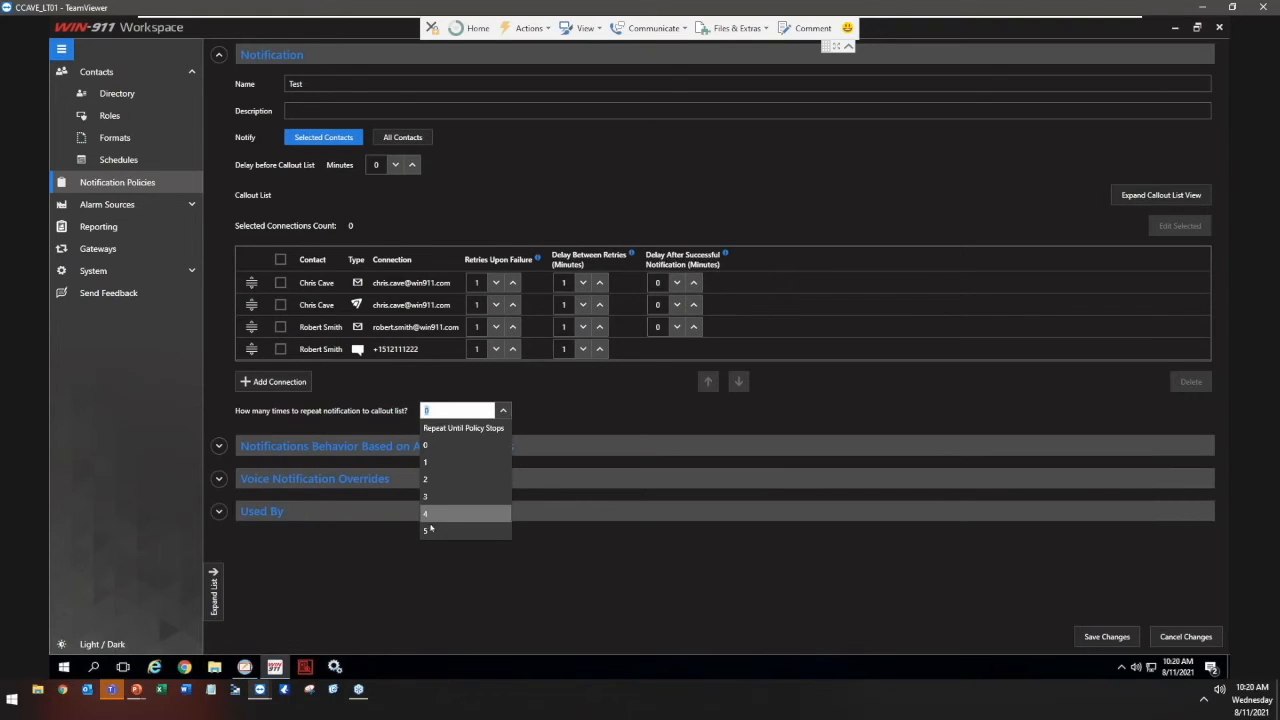
pyautogui.click(430, 530)
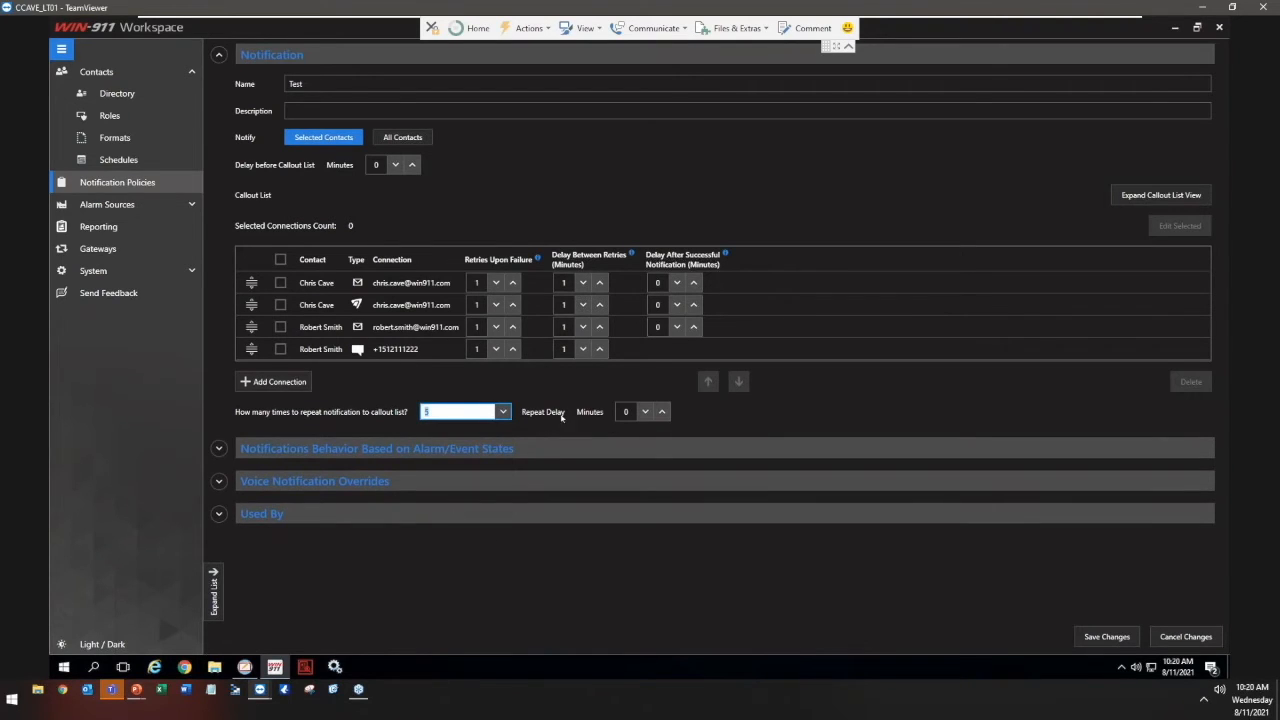
pyautogui.click(626, 411)
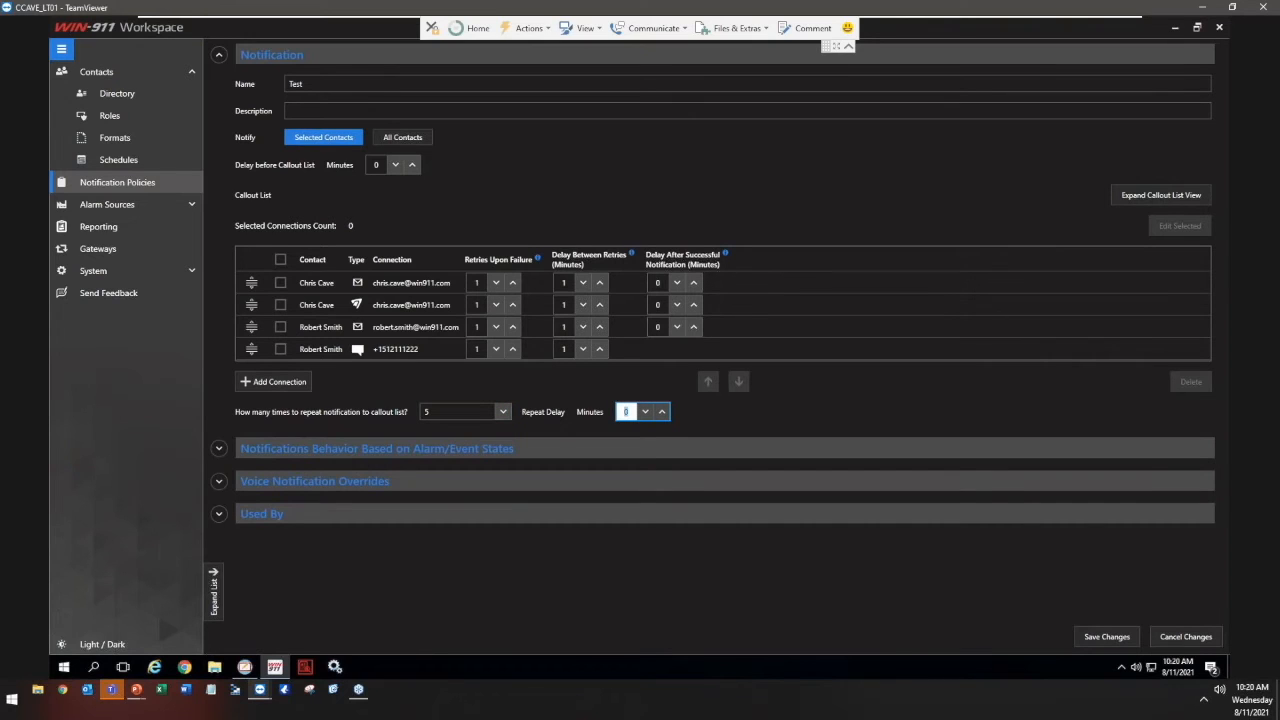
pyautogui.write('30')
# - Exclude the Inactive + Unacknowledged, Active + Acknowledged and Inactive + Acknowledged states from the Test policy's notifications
pyautogui.click(219, 448)
pyautogui.scroll(-2, 295, 410)
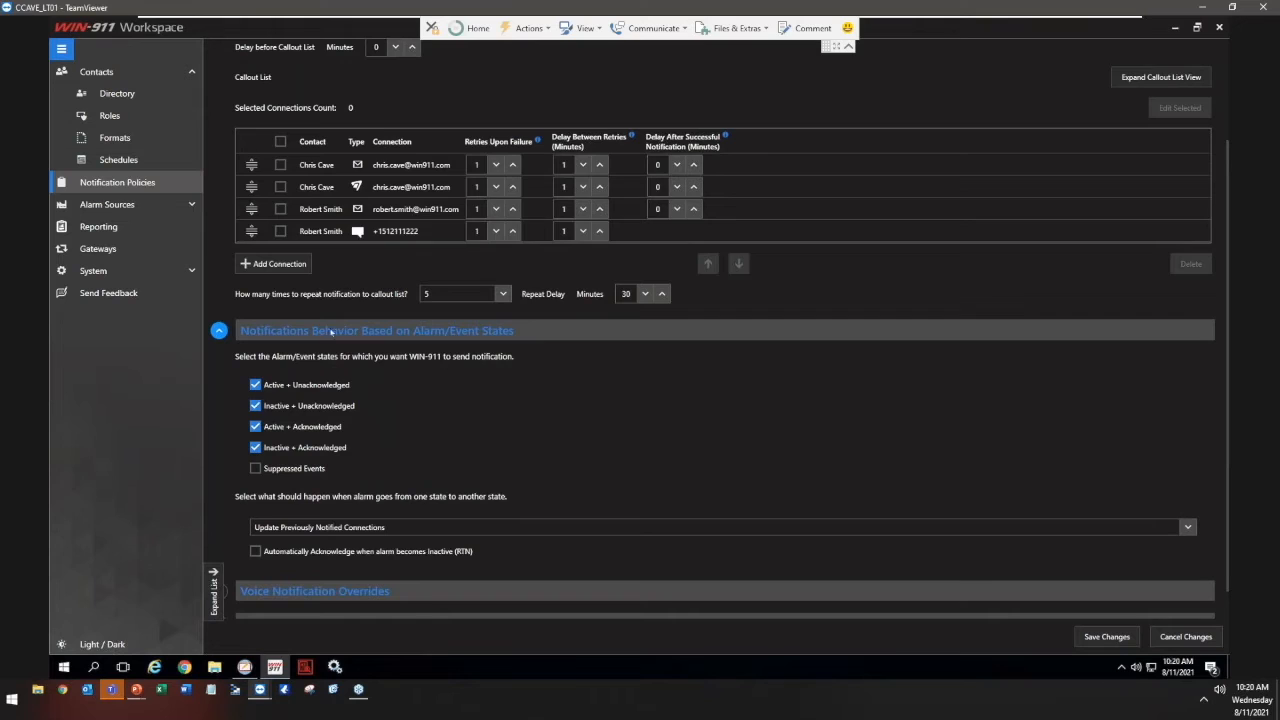
pyautogui.click(255, 405)
pyautogui.click(255, 426)
pyautogui.click(255, 447)
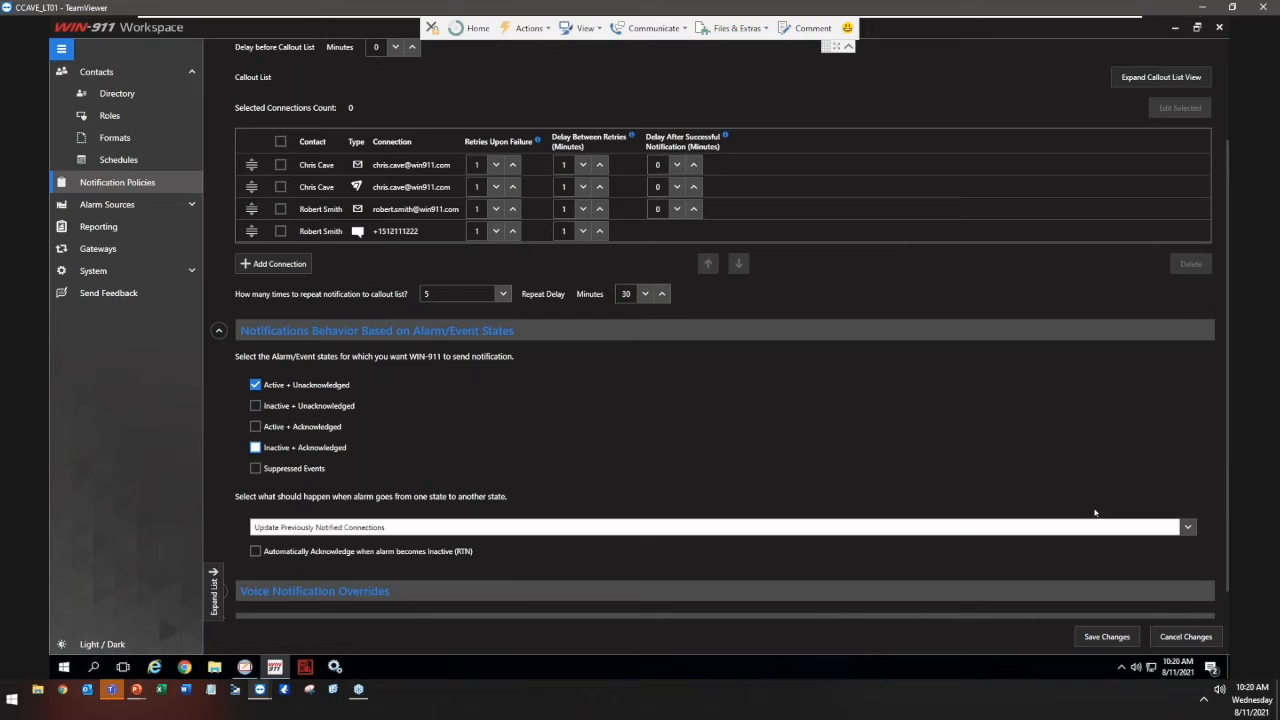
# - Try Do Nothing as the behavior on alarm state changes, and restore Update Previously Notified Connections
pyautogui.click(440, 527)
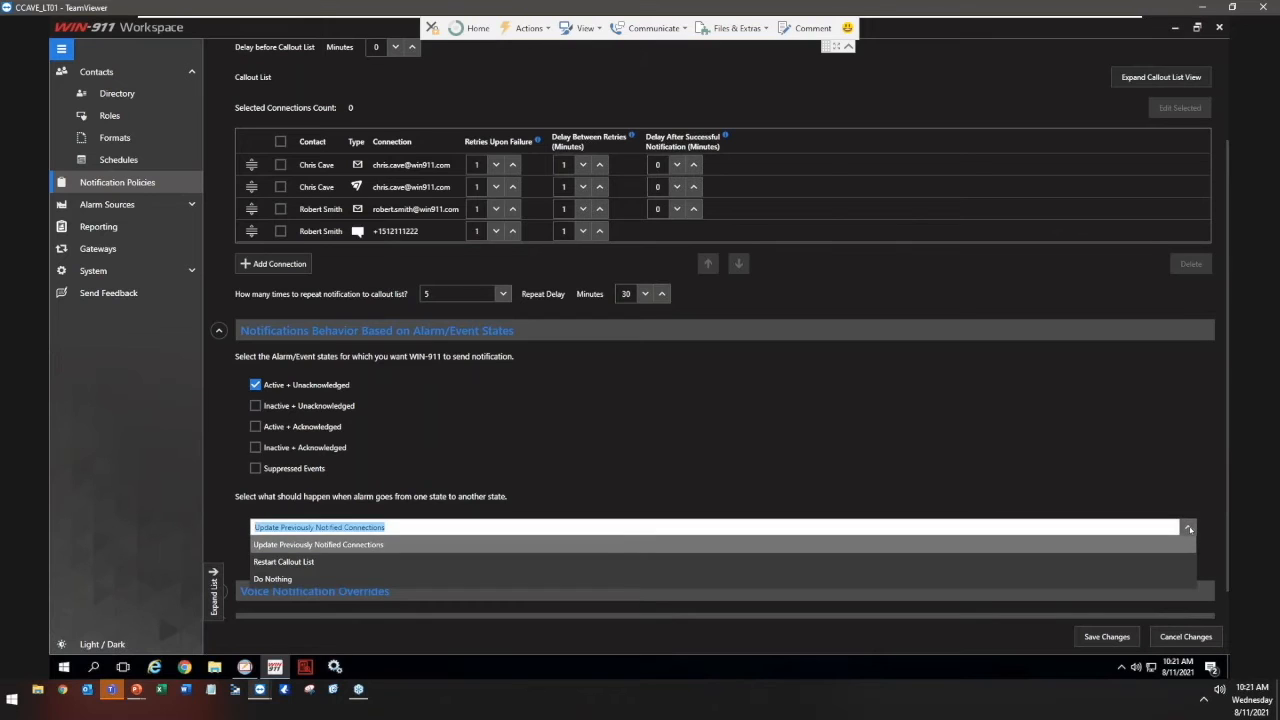
pyautogui.click(290, 578)
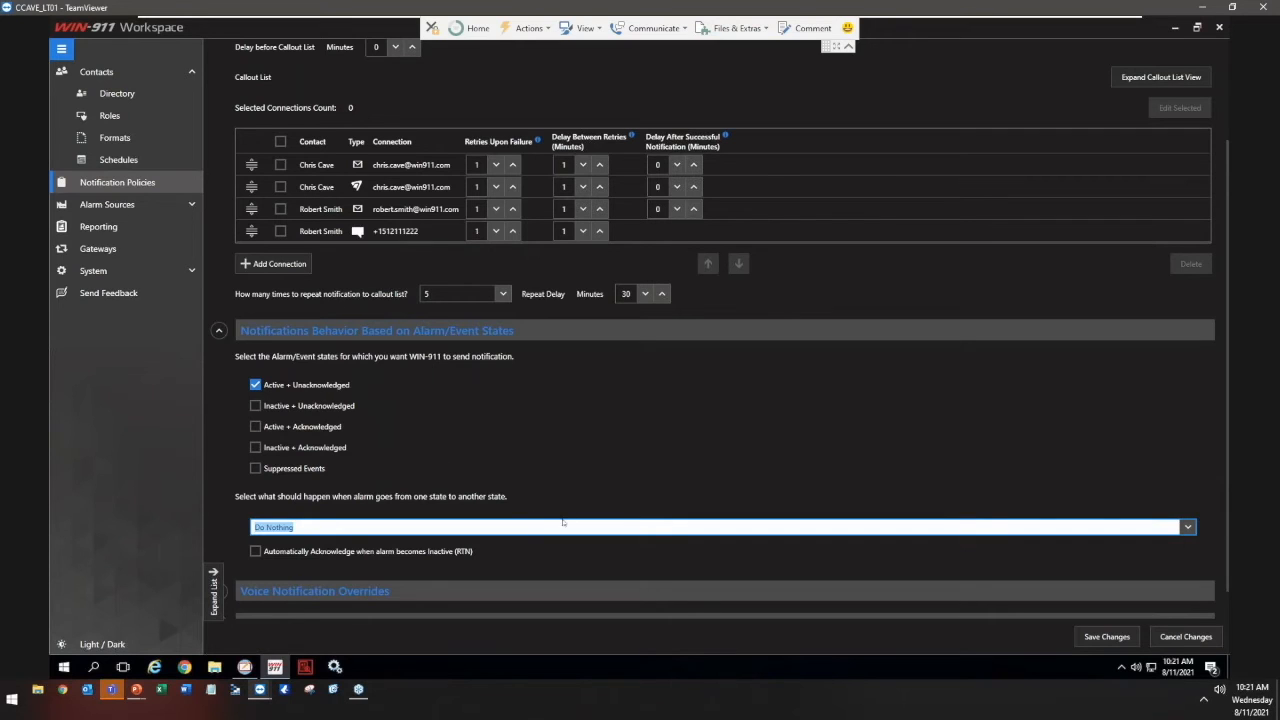
pyautogui.click(1187, 526)
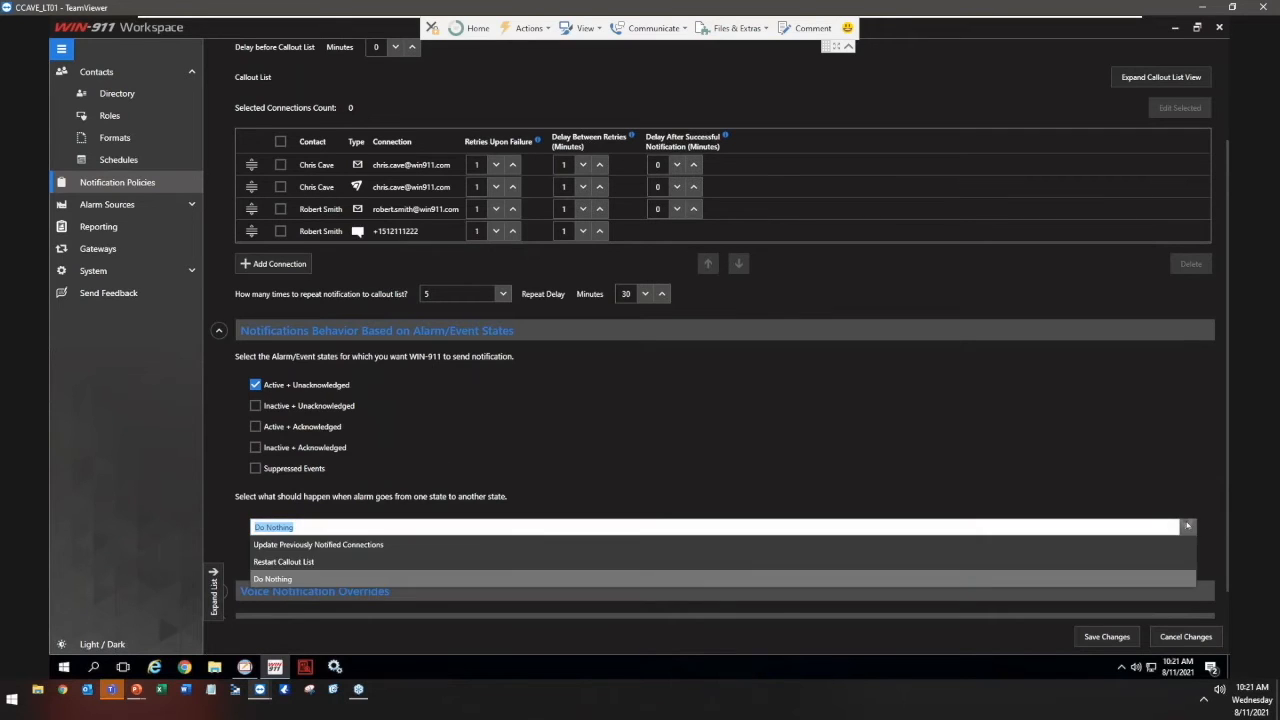
pyautogui.click(341, 545)
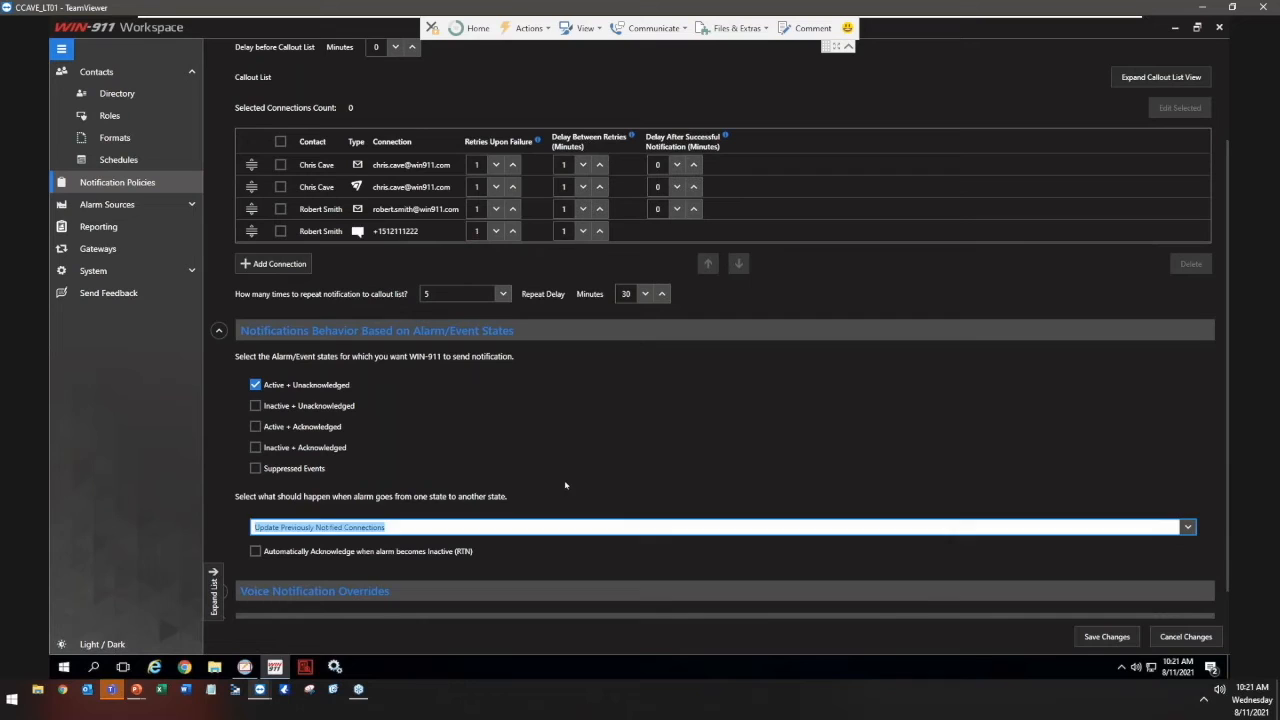
# - Expand the policy list and Voice Notification Overrides, and enable notifications for the Inactive + Unacknowledged and Active + Acknowledged states
pyautogui.scroll(-1, 585, 486)
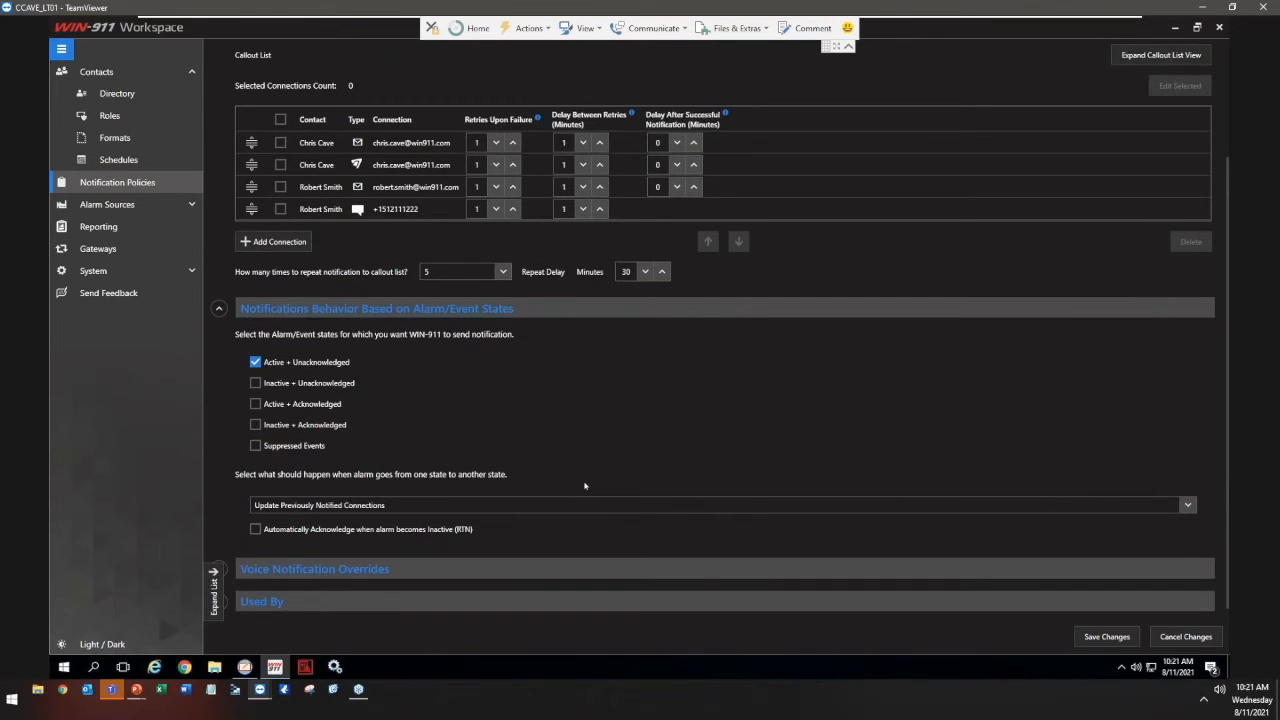
pyautogui.moveTo(210, 592)
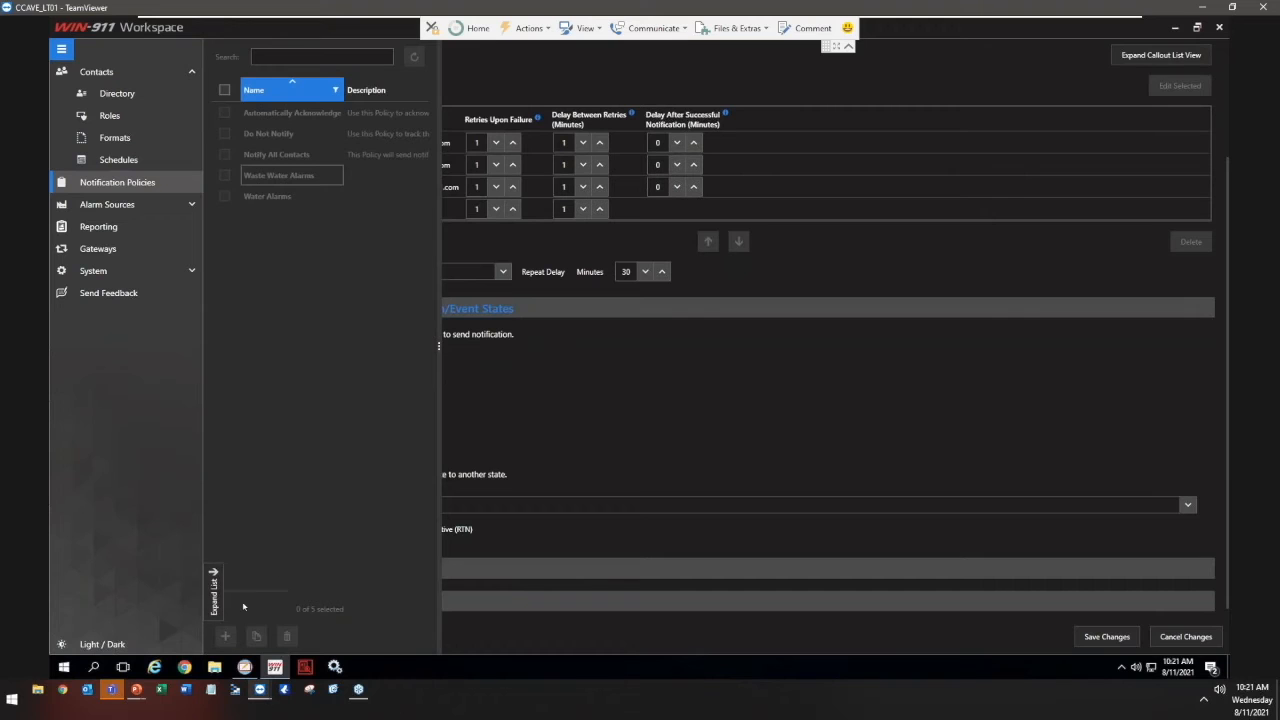
pyautogui.click(213, 590)
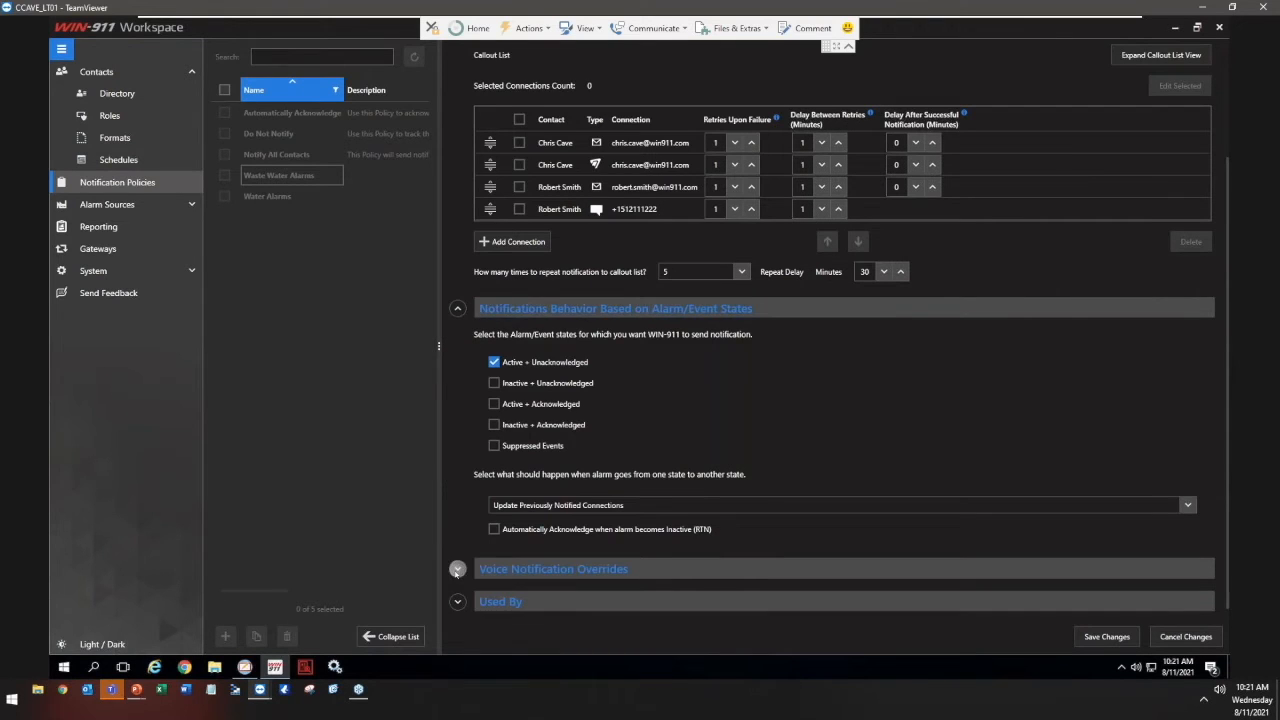
pyautogui.click(457, 569)
pyautogui.scroll(-1, 541, 580)
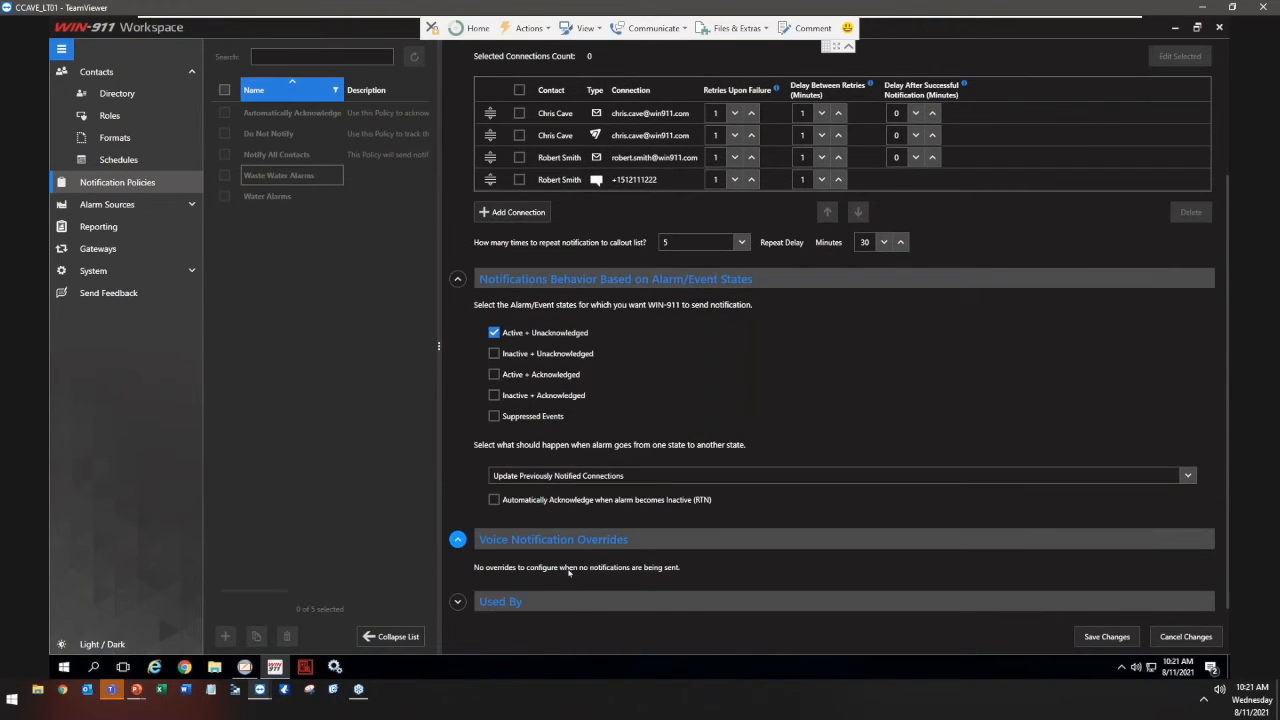
pyautogui.click(494, 354)
pyautogui.click(494, 380)
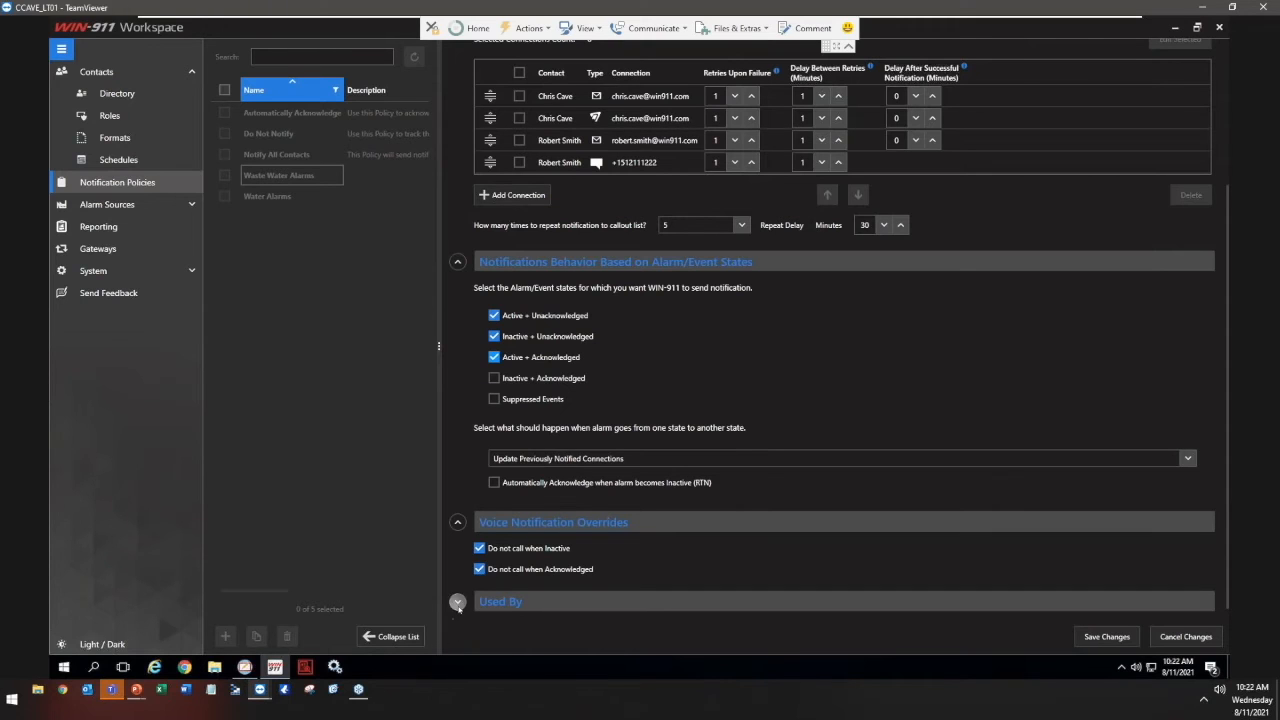
# - Check where the Test policy is used, review its settings and save it
pyautogui.click(459, 603)
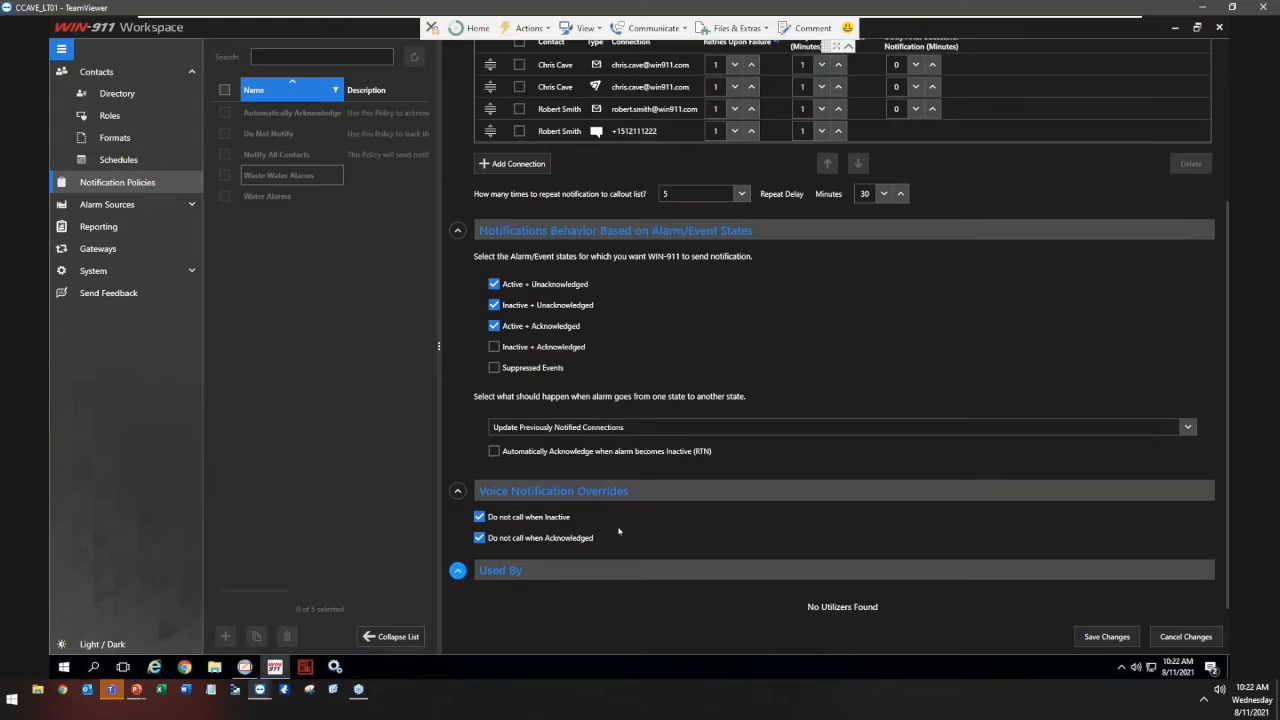
pyautogui.scroll(2, 619, 531)
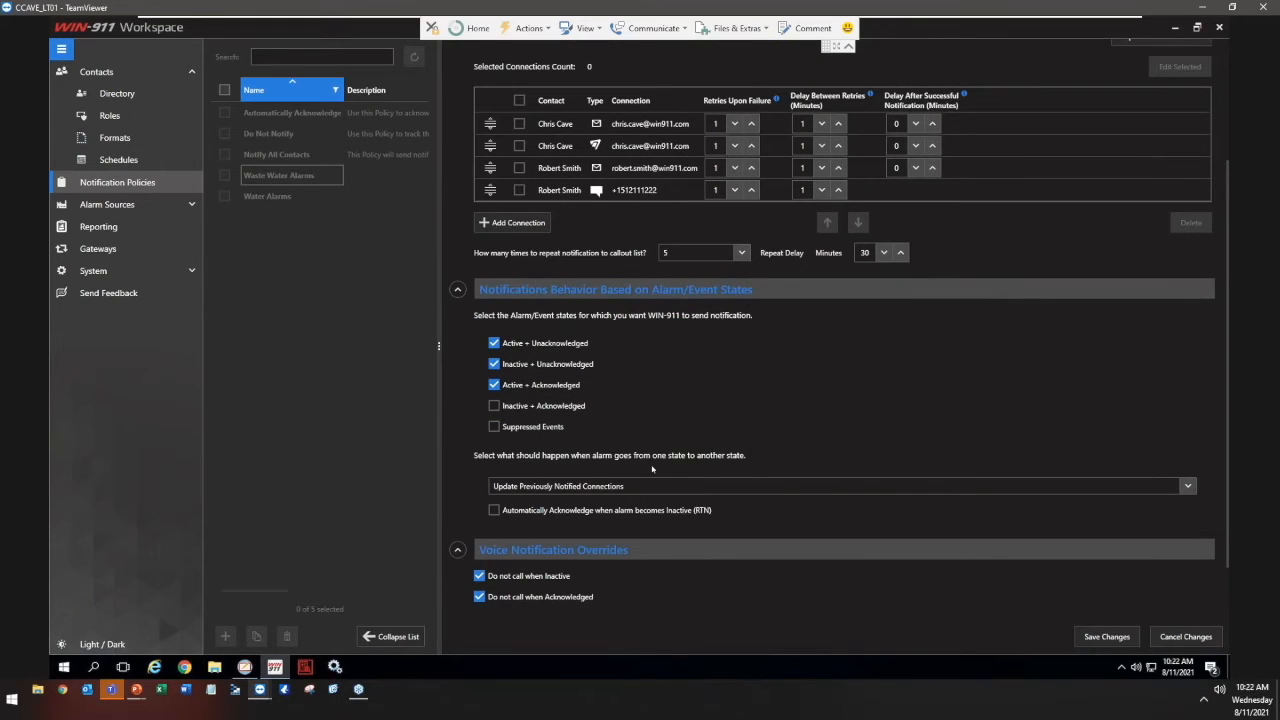
pyautogui.scroll(-2, 603, 554)
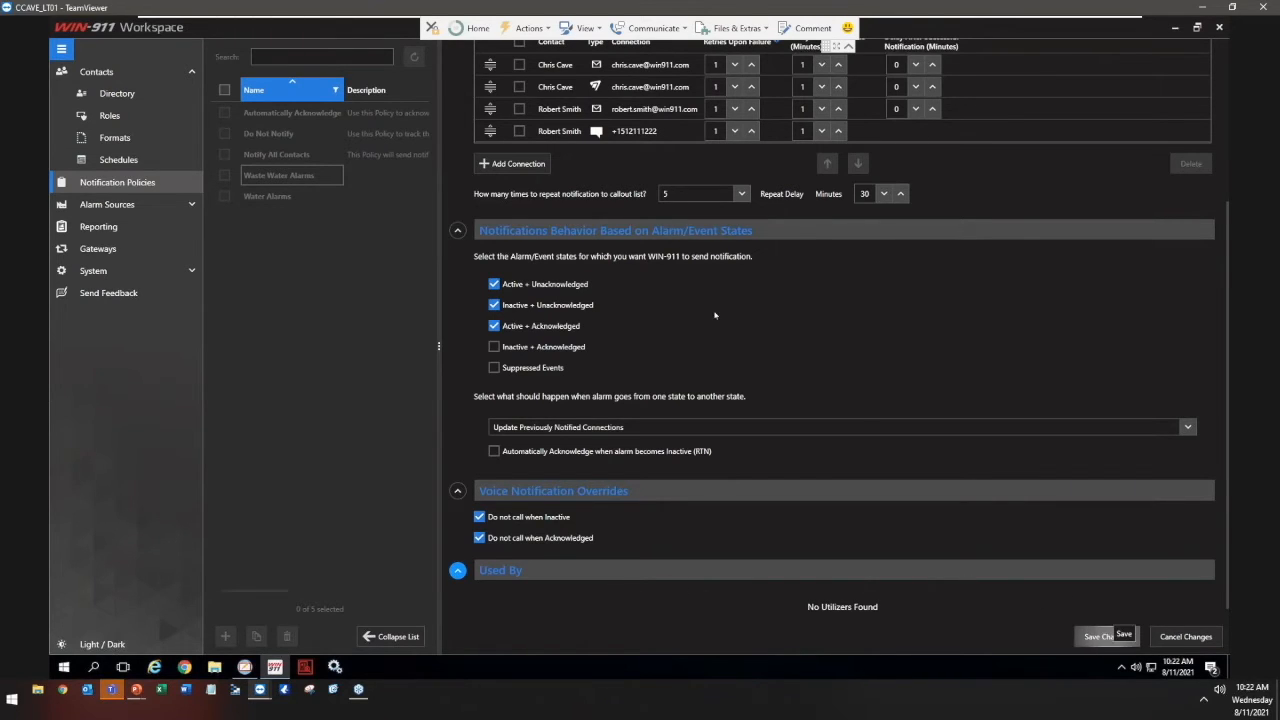
pyautogui.click(1110, 637)
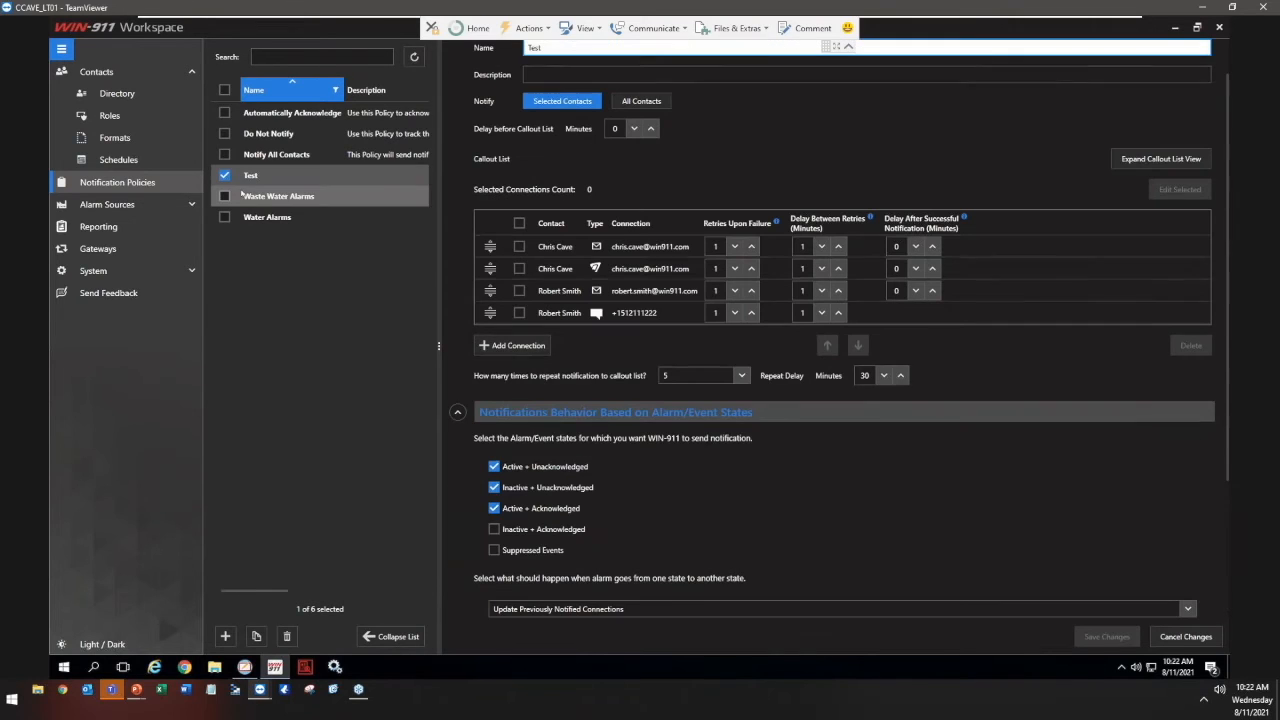
# - Open the Waste Water Alarms policy and review its callout list and notification behavior
pyautogui.click(262, 197)
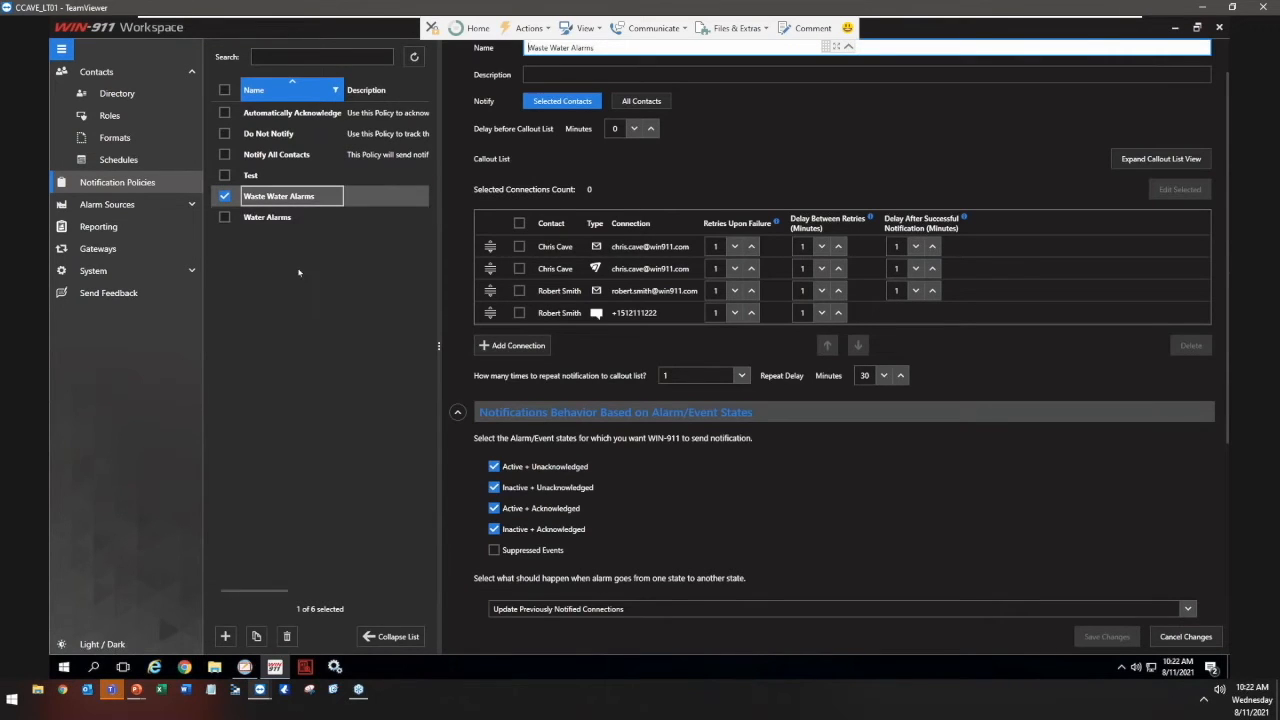
pyautogui.scroll(1, 545, 312)
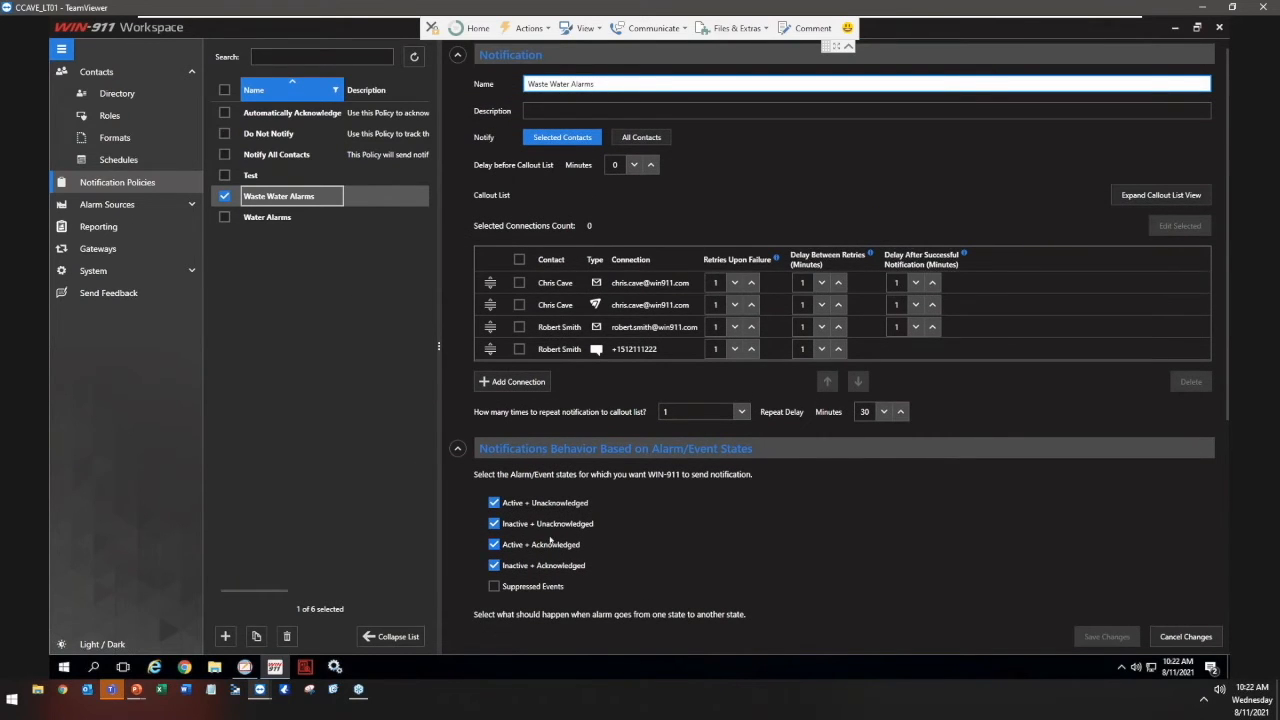
pyautogui.scroll(-1, 545, 530)
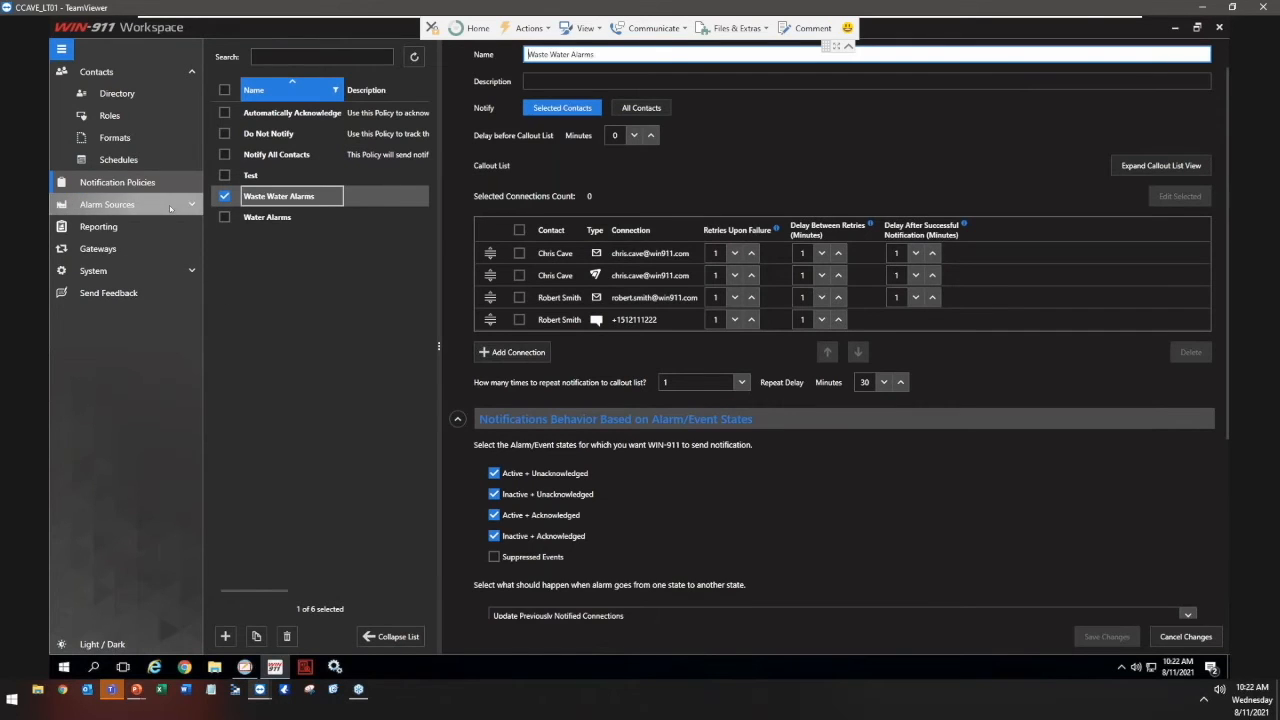
# - Open the FactoryTalk A&E alarm source and review the filters of the High Priority Alarms and Waste Water Alarms subscriptions
pyautogui.click(108, 204)
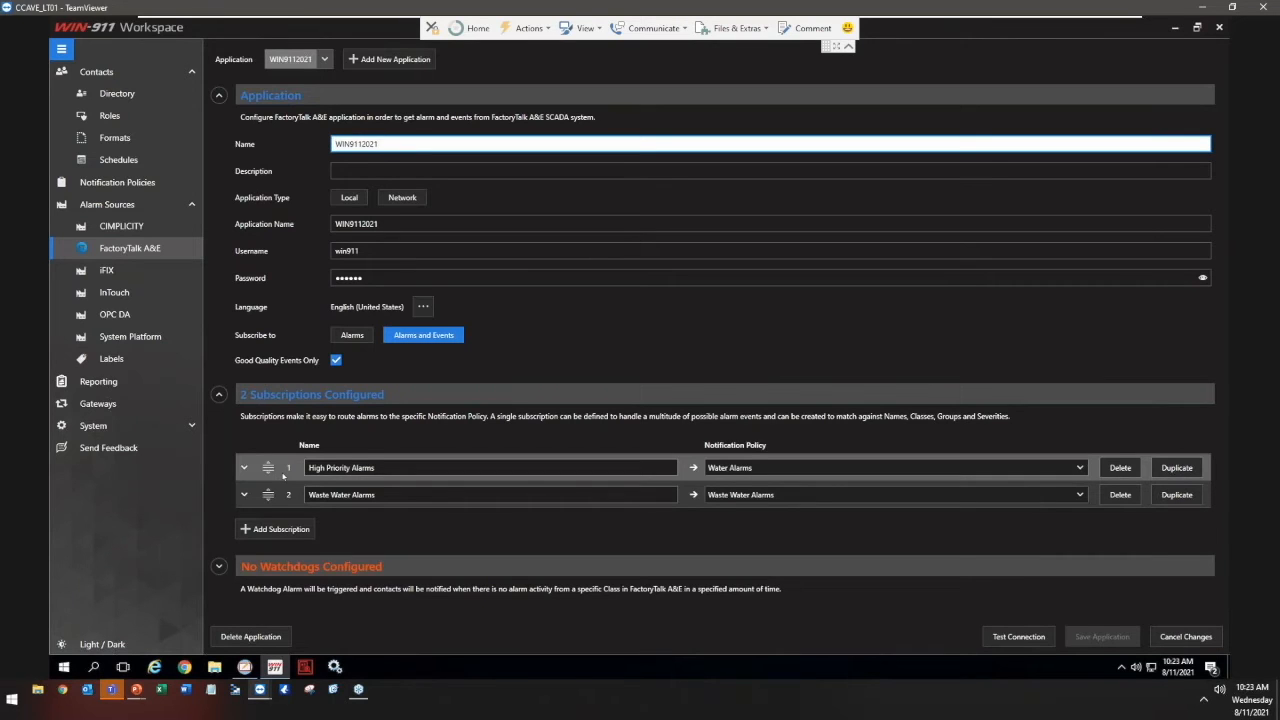
pyautogui.click(275, 477)
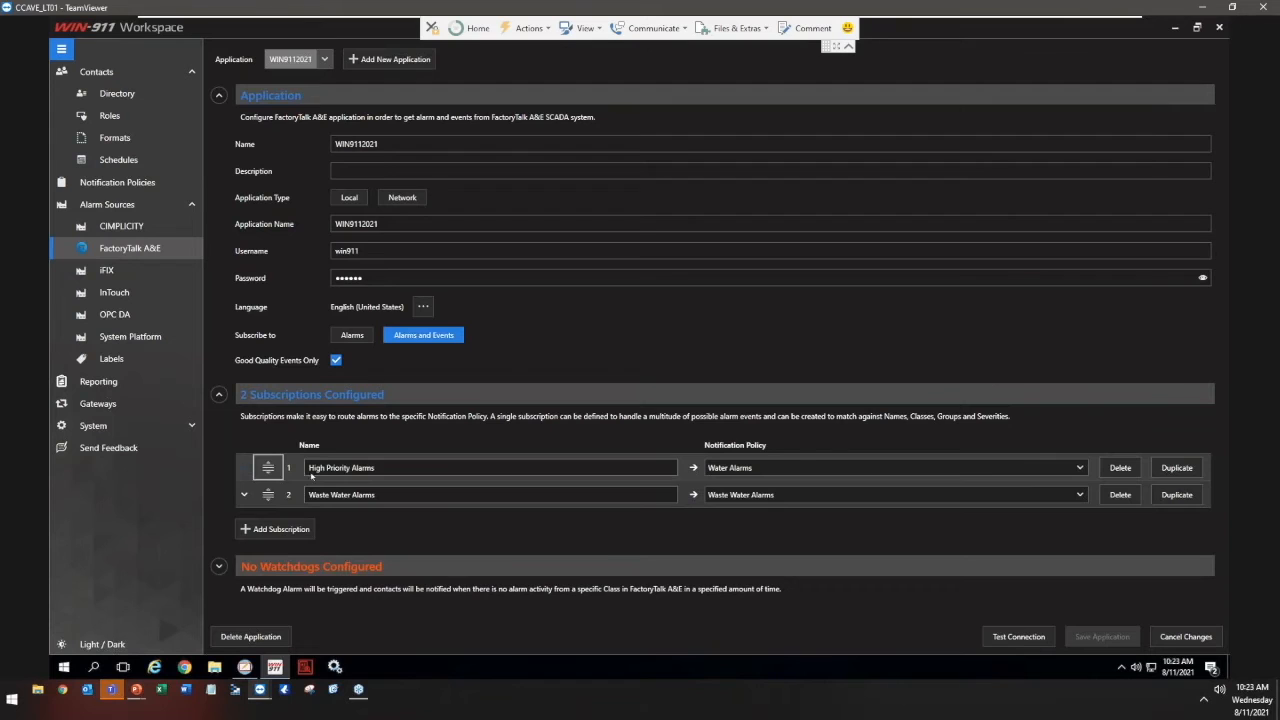
pyautogui.scroll(-4, 318, 470)
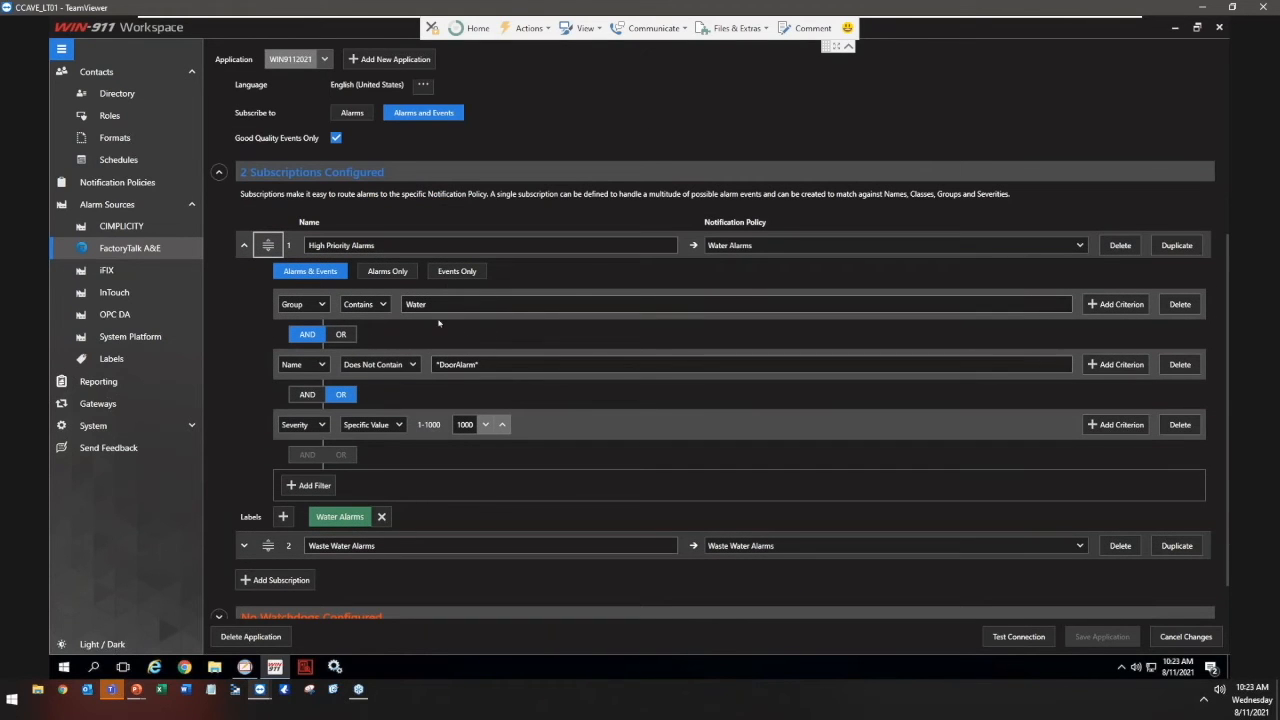
pyautogui.click(485, 303)
pyautogui.scroll(-1, 503, 330)
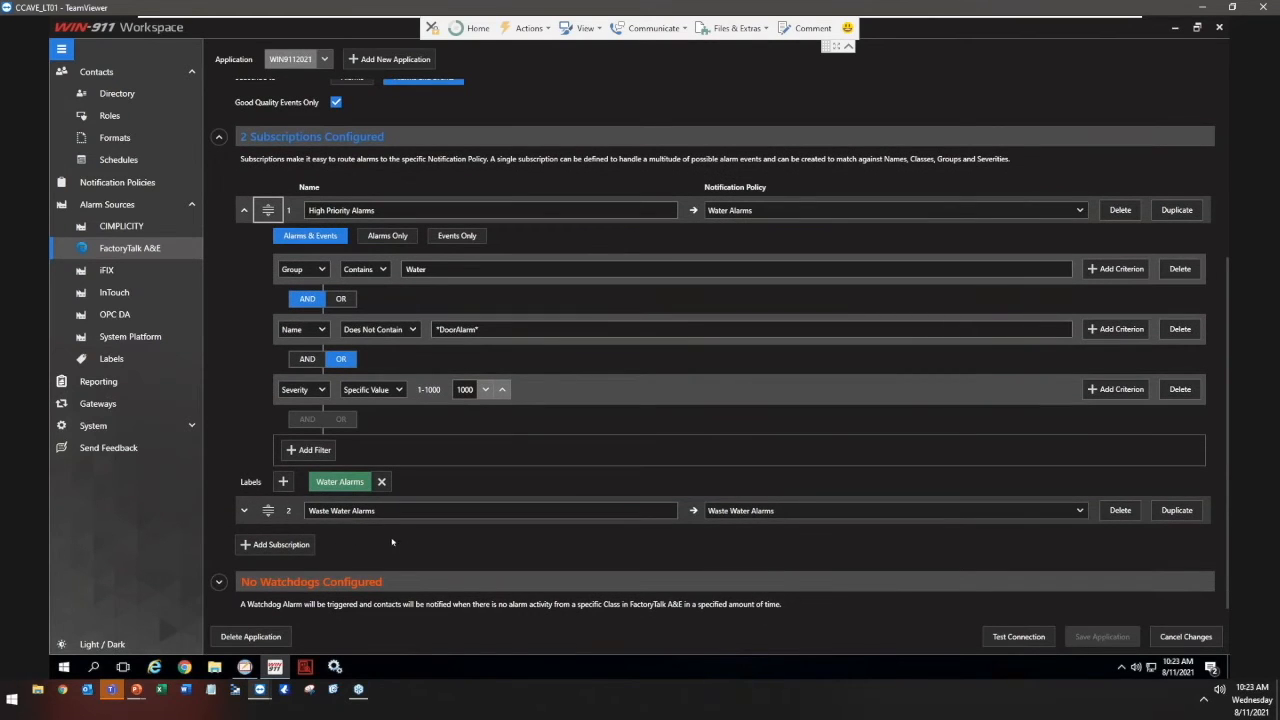
pyautogui.click(243, 513)
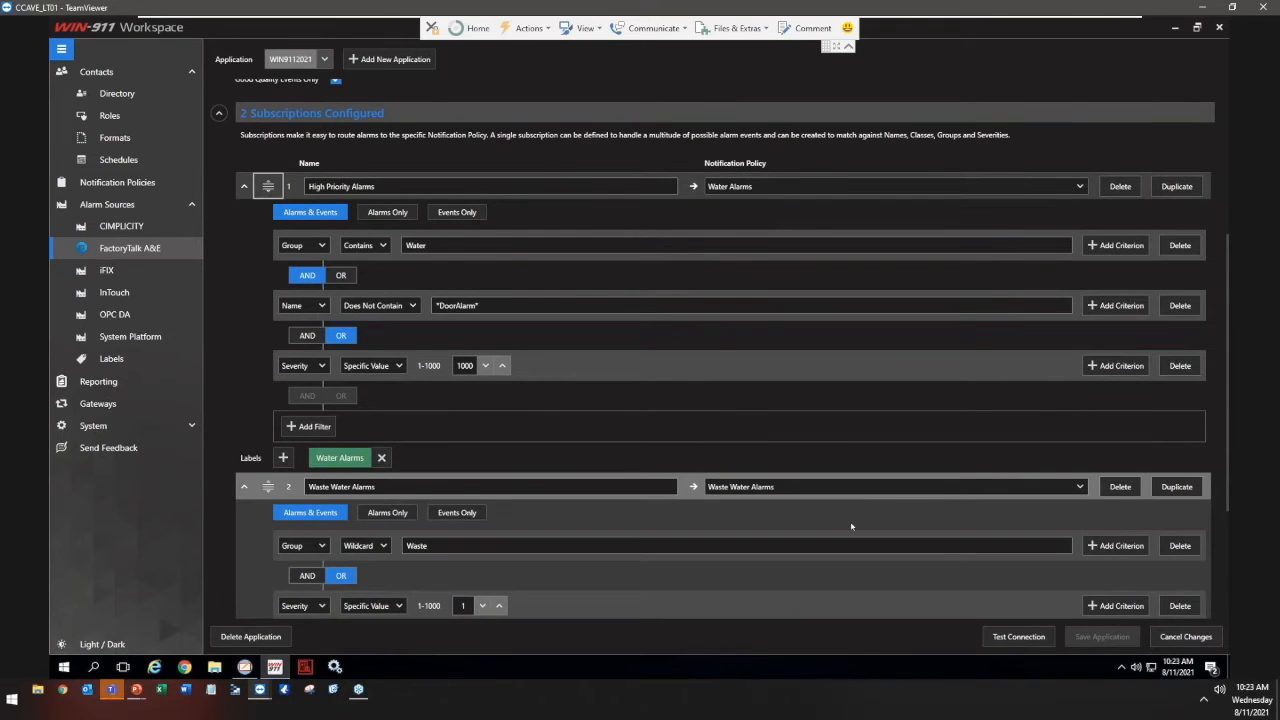
pyautogui.scroll(-4, 851, 523)
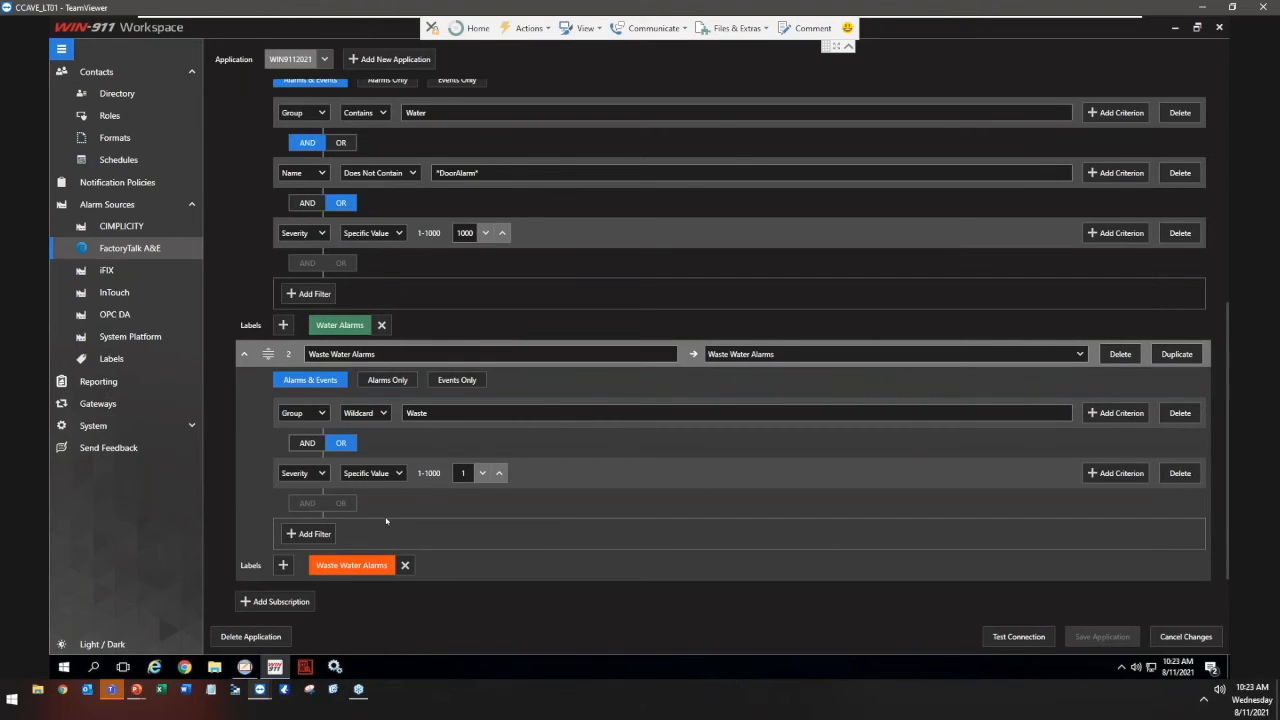
# - Try an All Alarms subscription with a * wildcard name filter routed to the Do Not Notify policy, and delete it
pyautogui.scroll(-2, 386, 520)
pyautogui.click(262, 537)
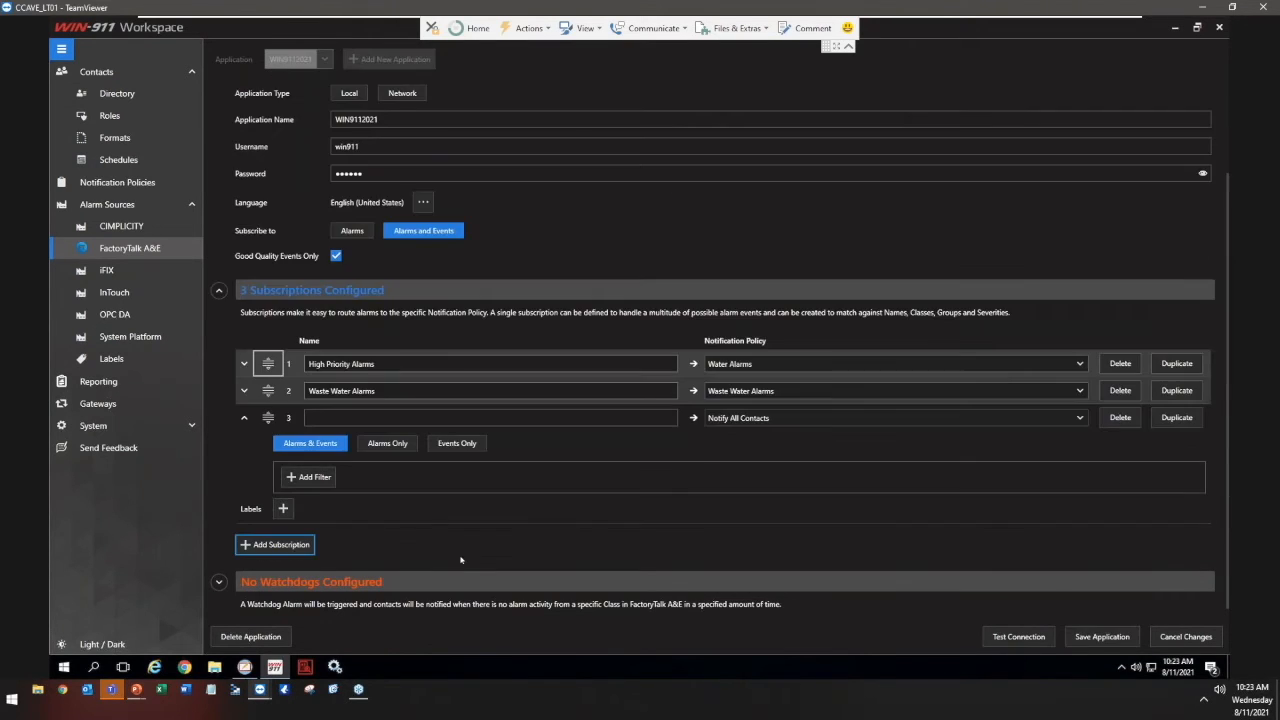
pyautogui.click(362, 411)
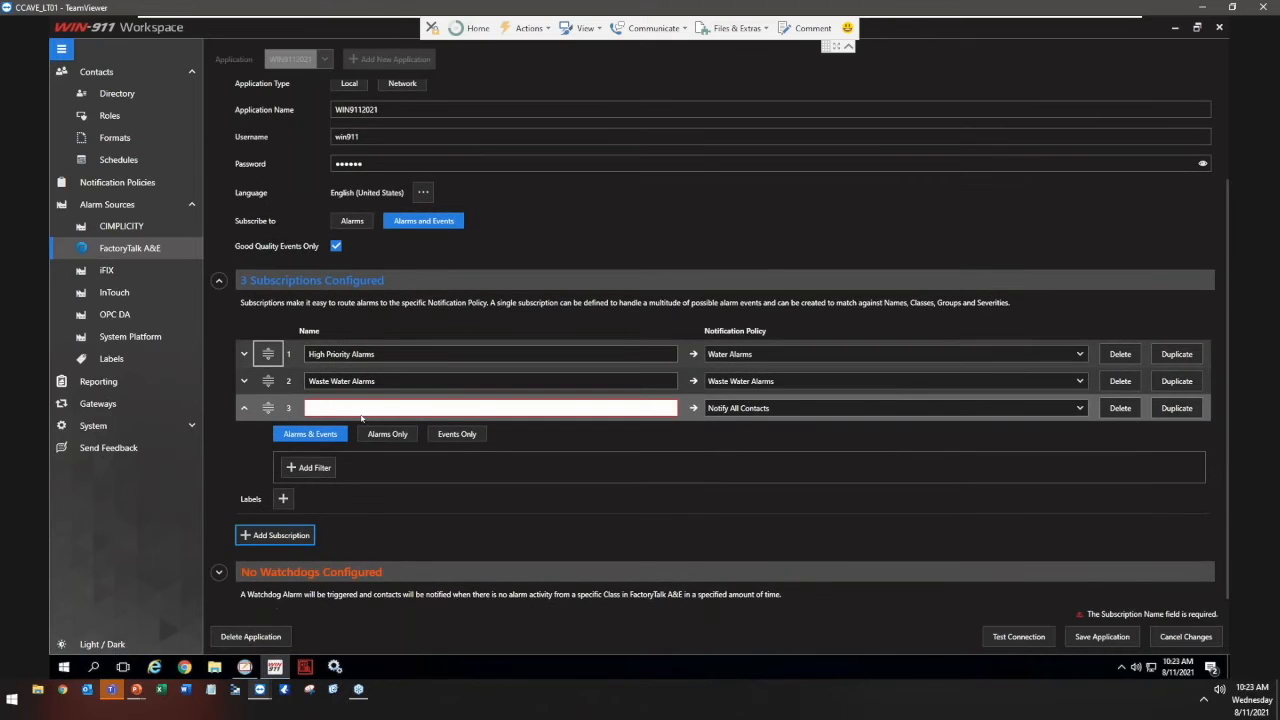
pyautogui.write('All Alarms')
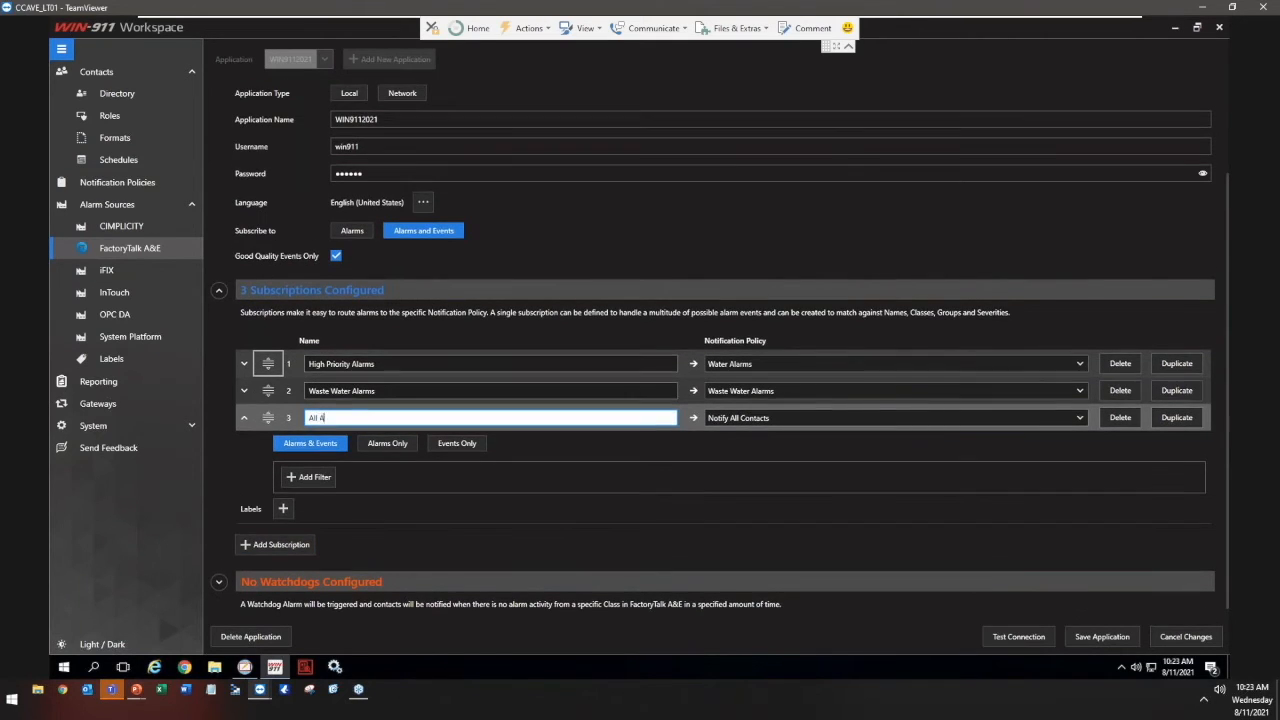
pyautogui.click(309, 477)
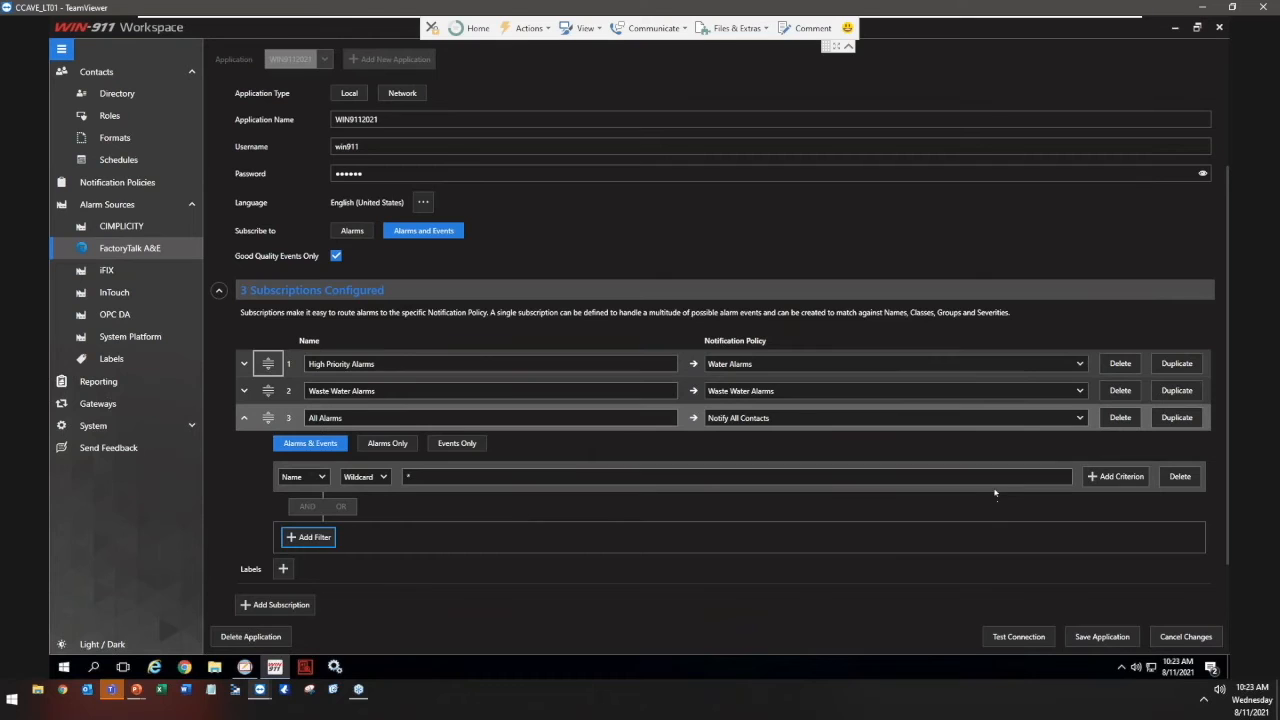
pyautogui.click(1078, 420)
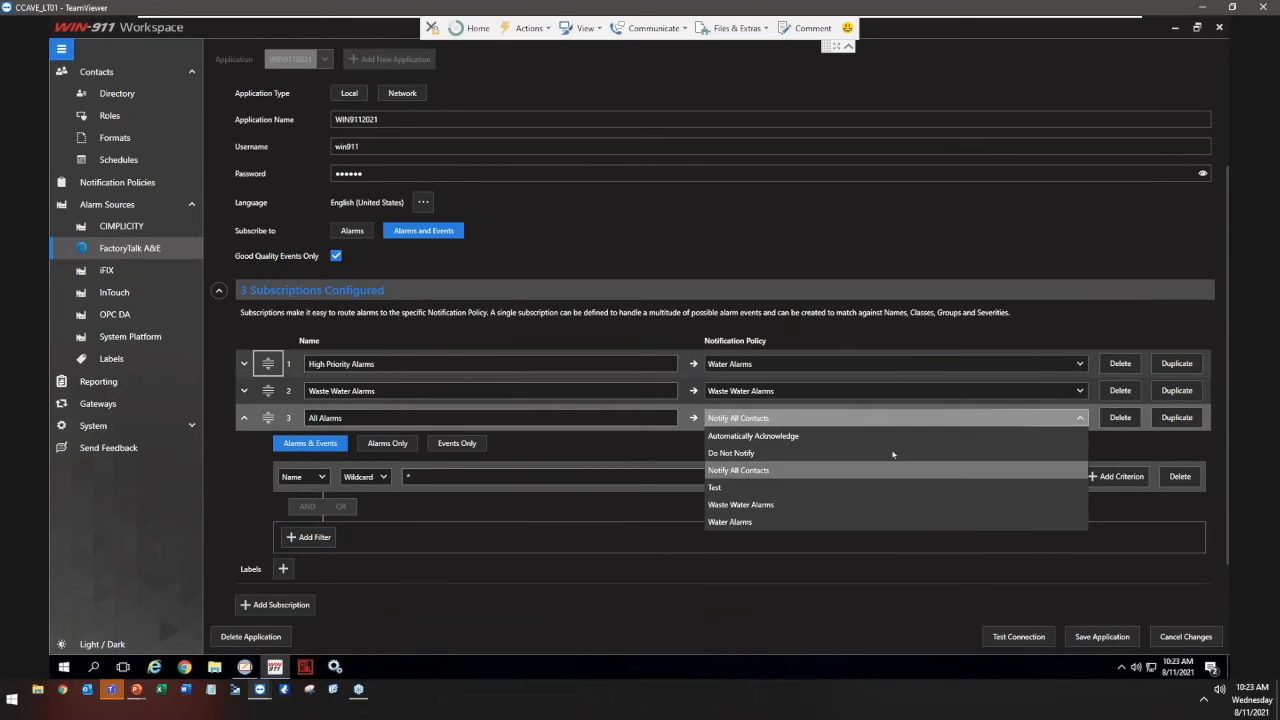
pyautogui.click(730, 454)
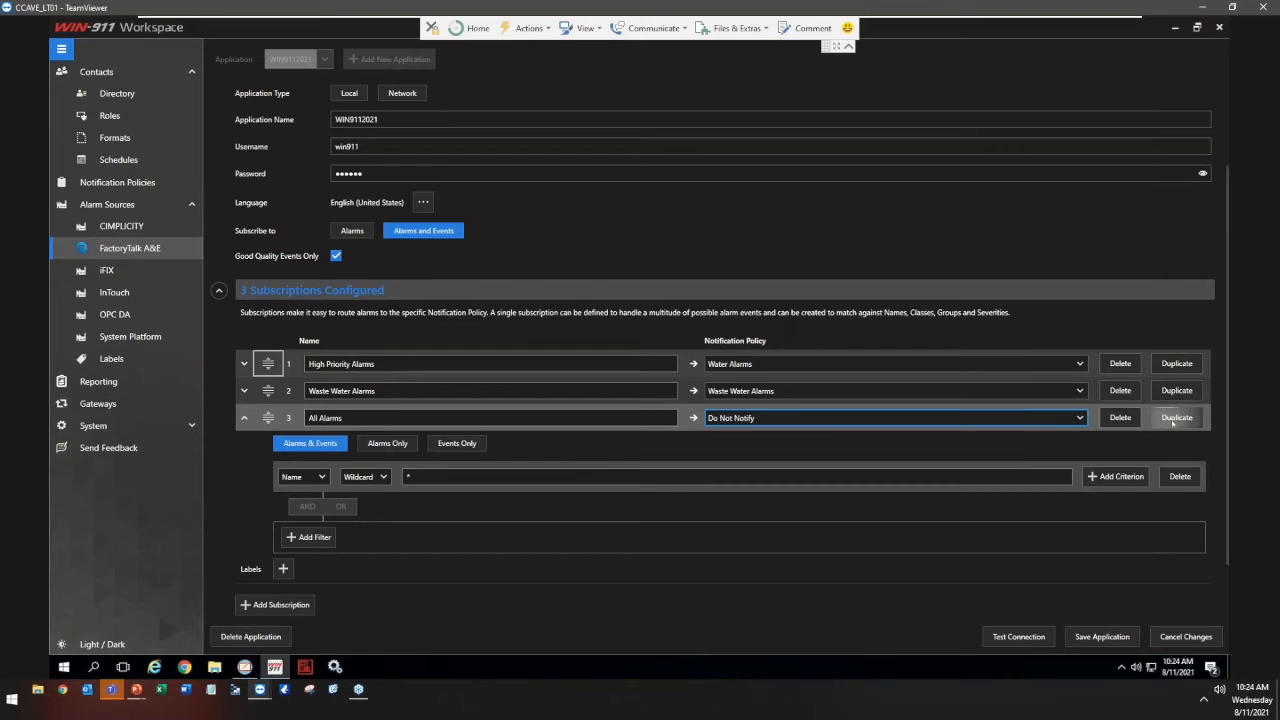
pyautogui.click(1120, 417)
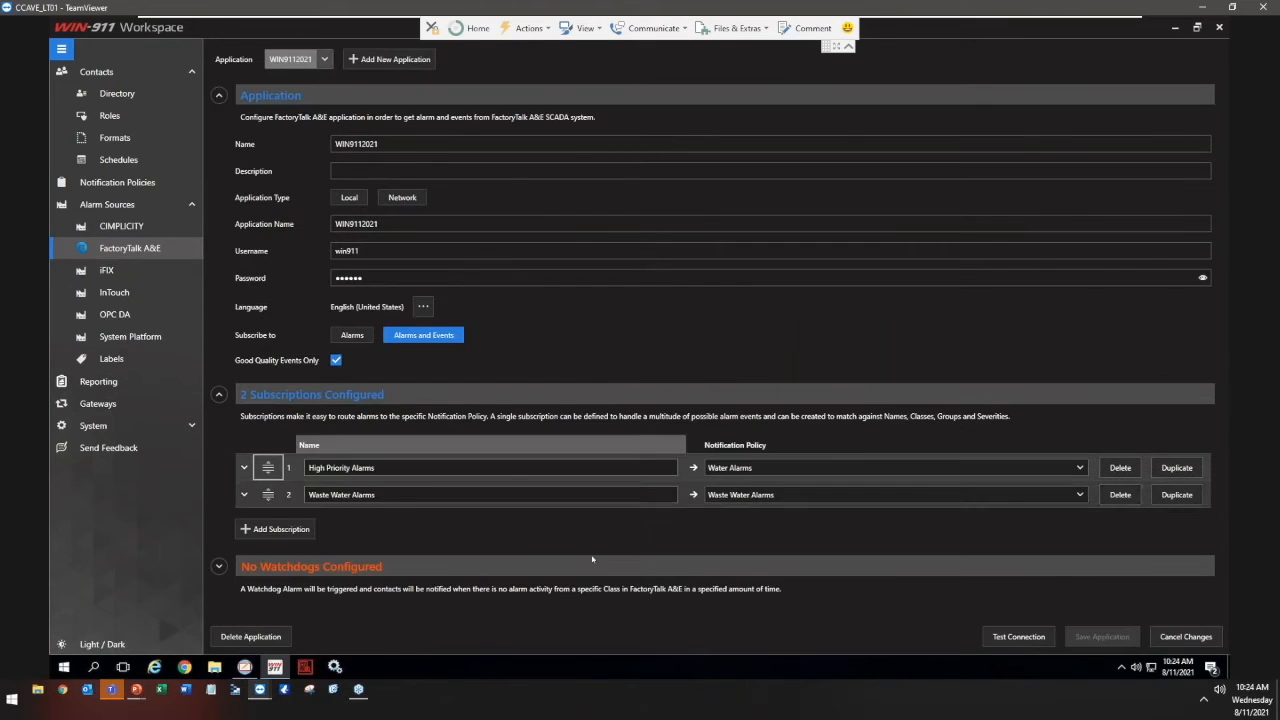
pyautogui.click(526, 495)
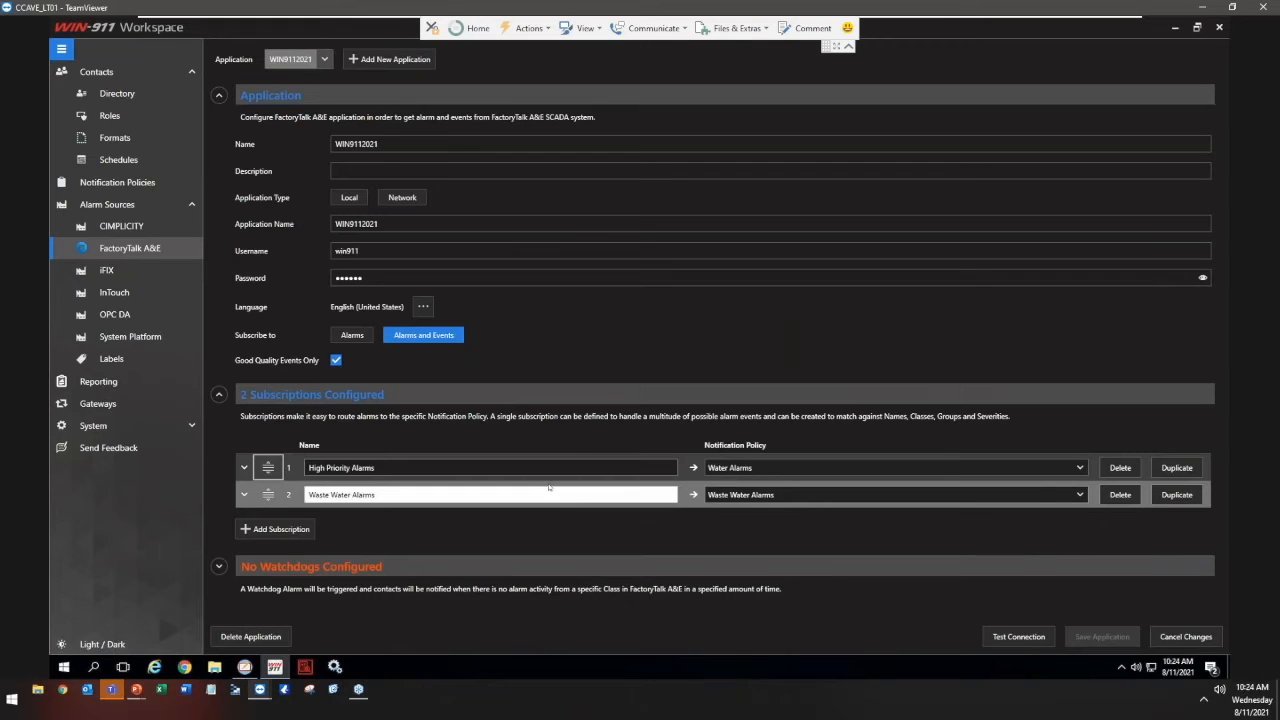
pyautogui.click(430, 467)
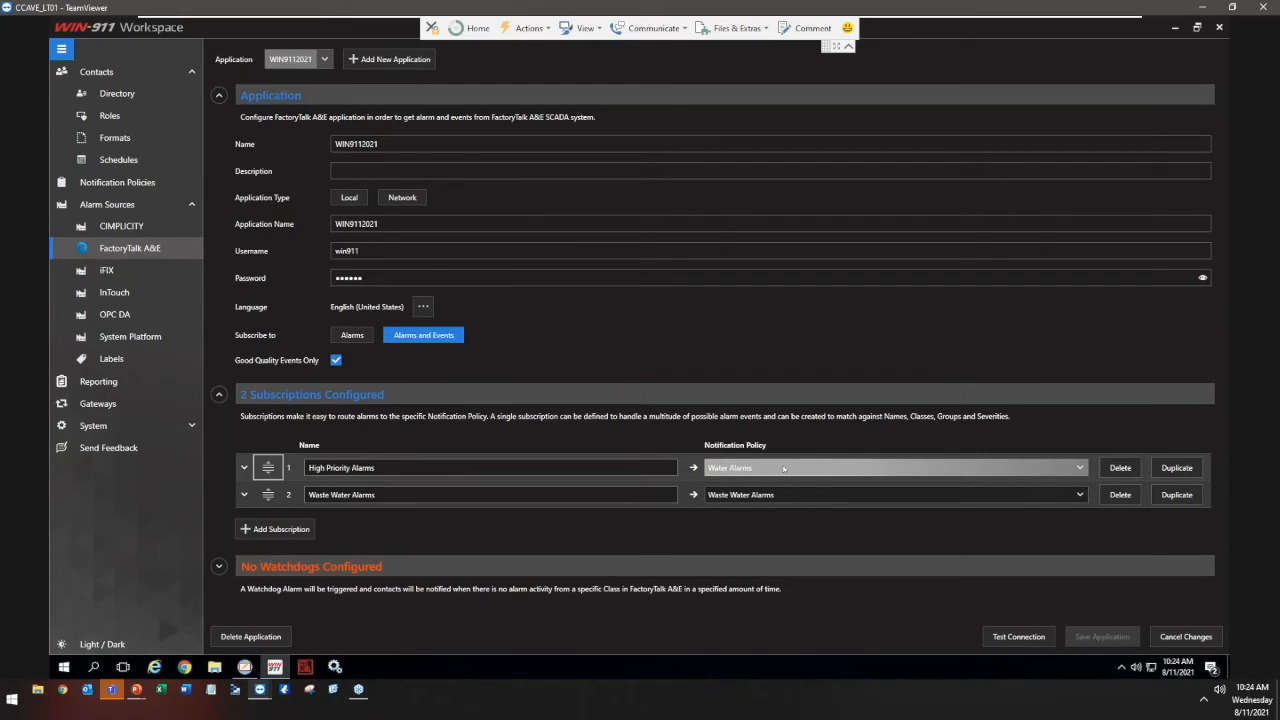
# - Start a new InTouch alarm source application, proceed with its tag import as far as the file selection, and cancel the import
pyautogui.click(135, 302)
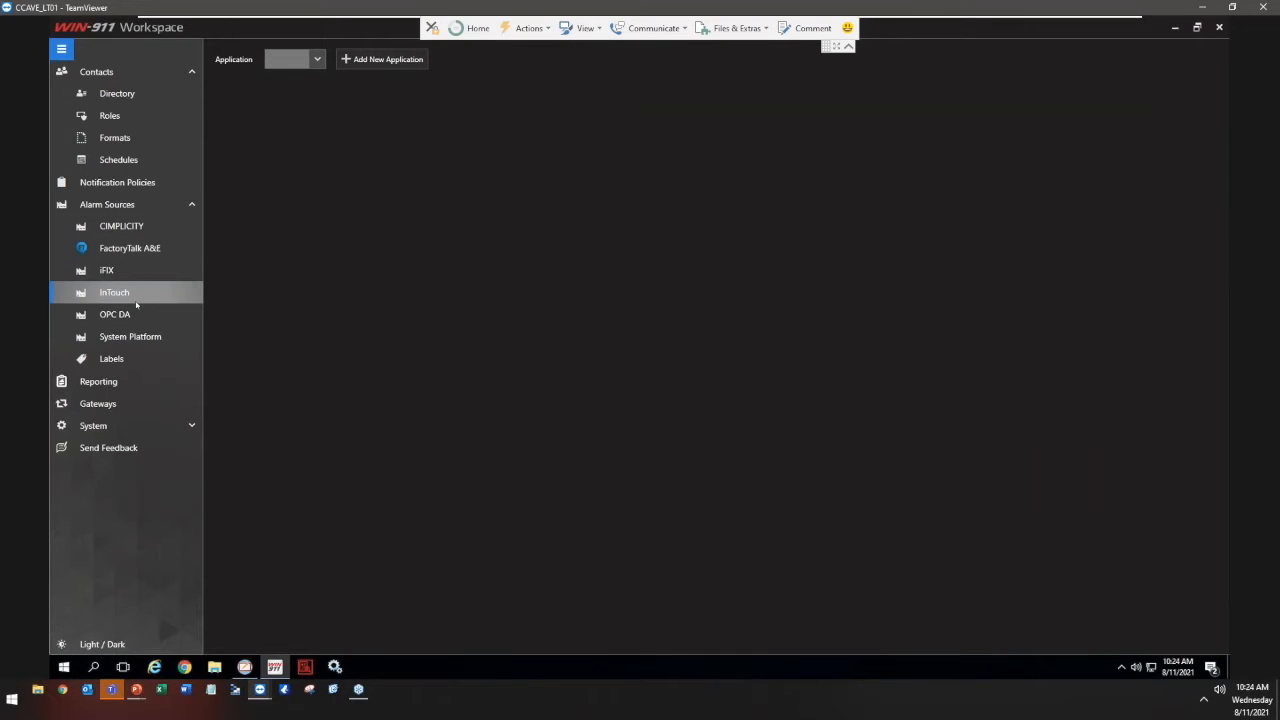
pyautogui.click(397, 62)
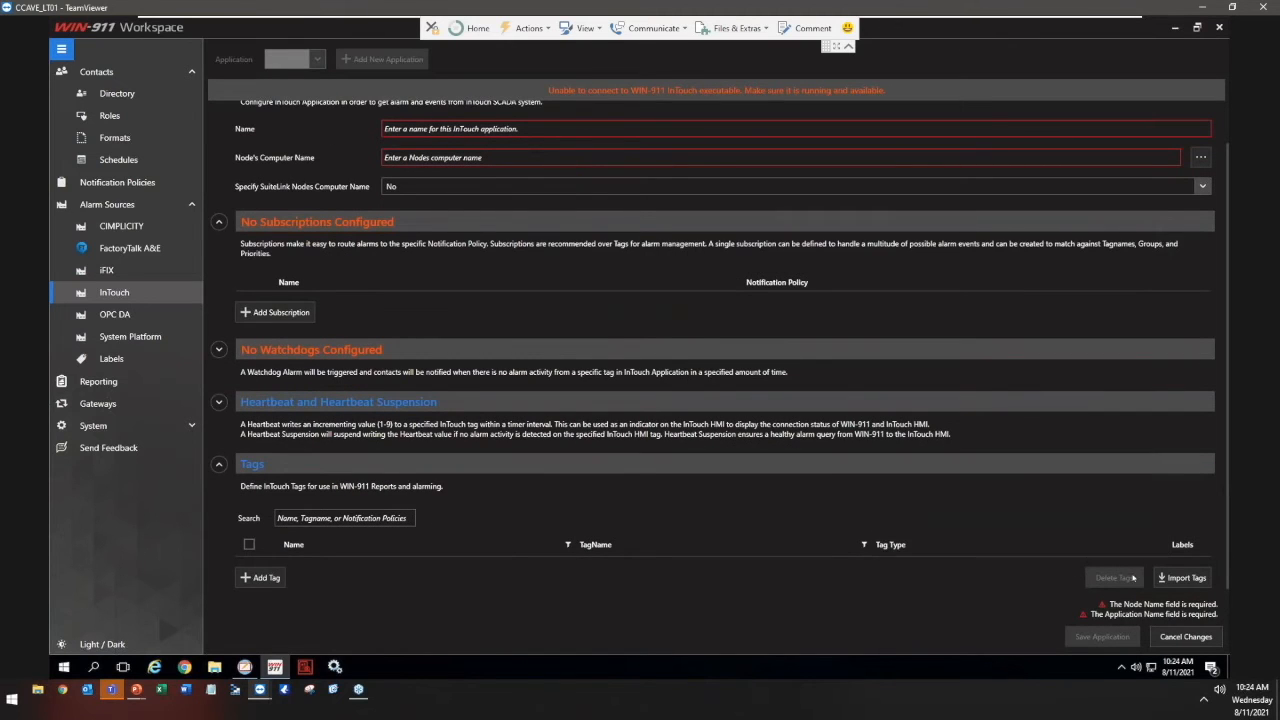
pyautogui.click(1184, 577)
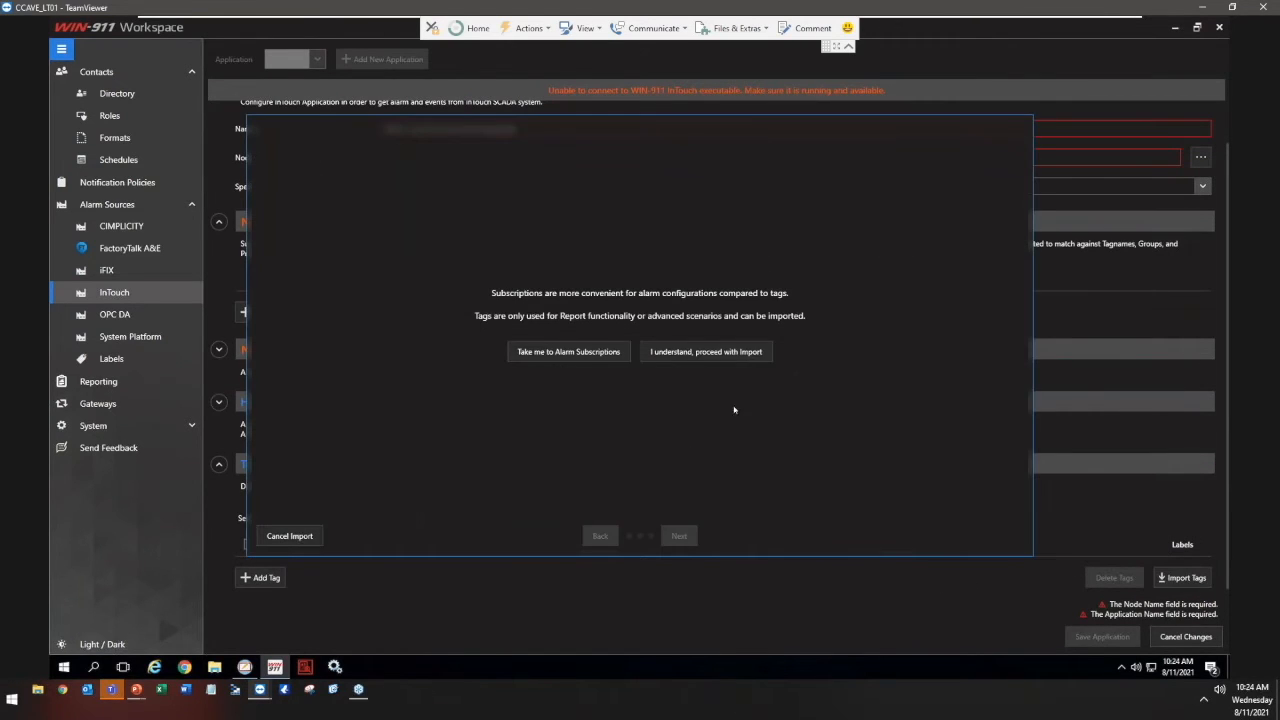
pyautogui.click(706, 352)
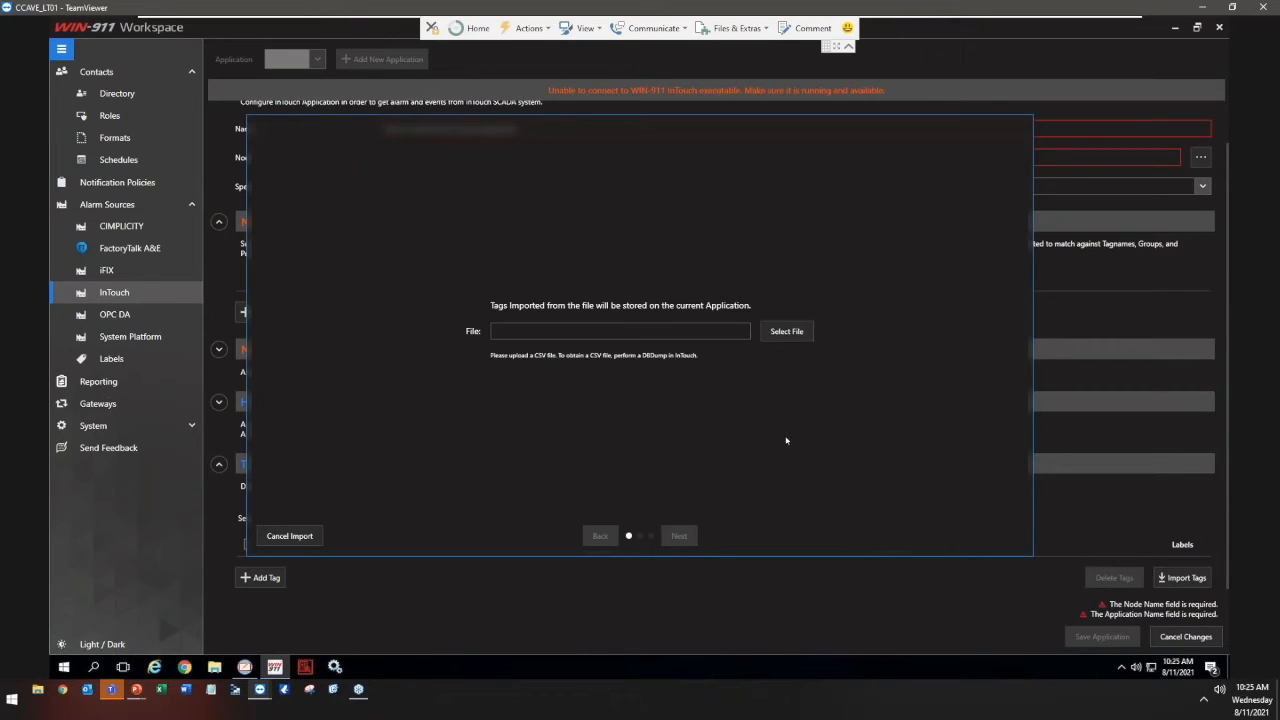
pyautogui.click(294, 539)
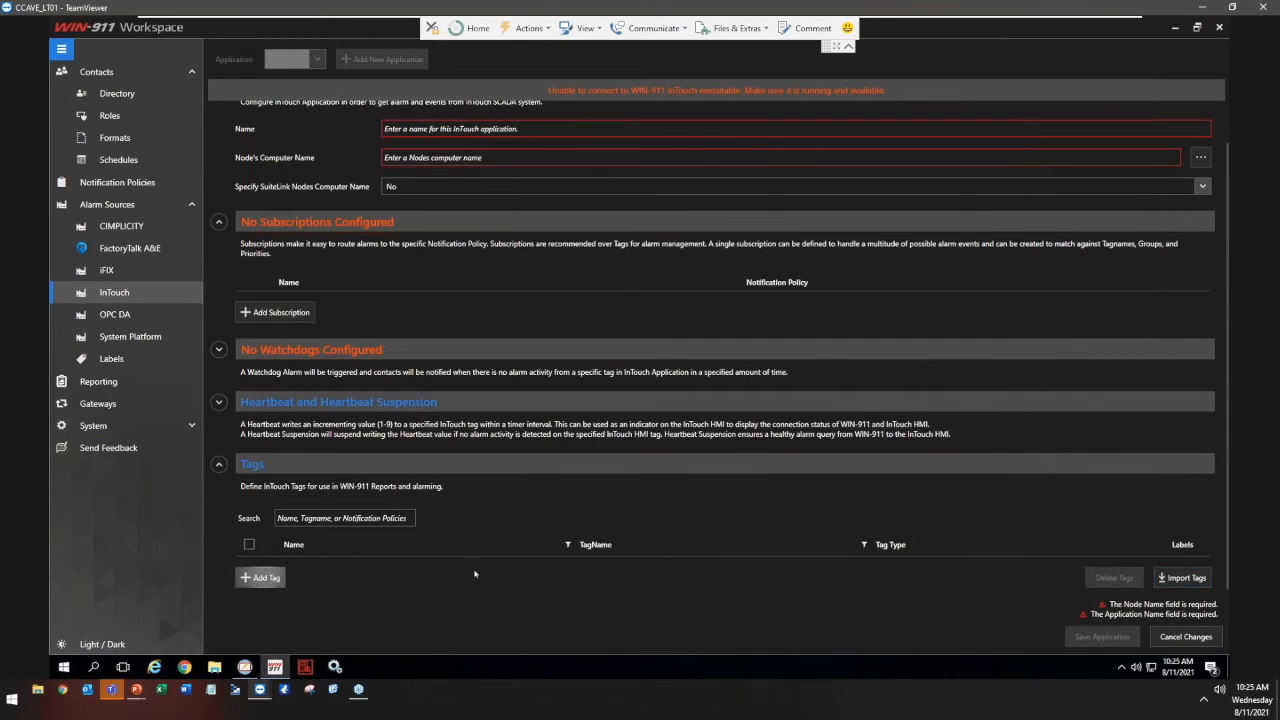
# - Try an analog tag with level and deviation alarming disabled in the new InTouch application, and discard the application changes
pyautogui.scroll(-3, 563, 556)
pyautogui.click(497, 483)
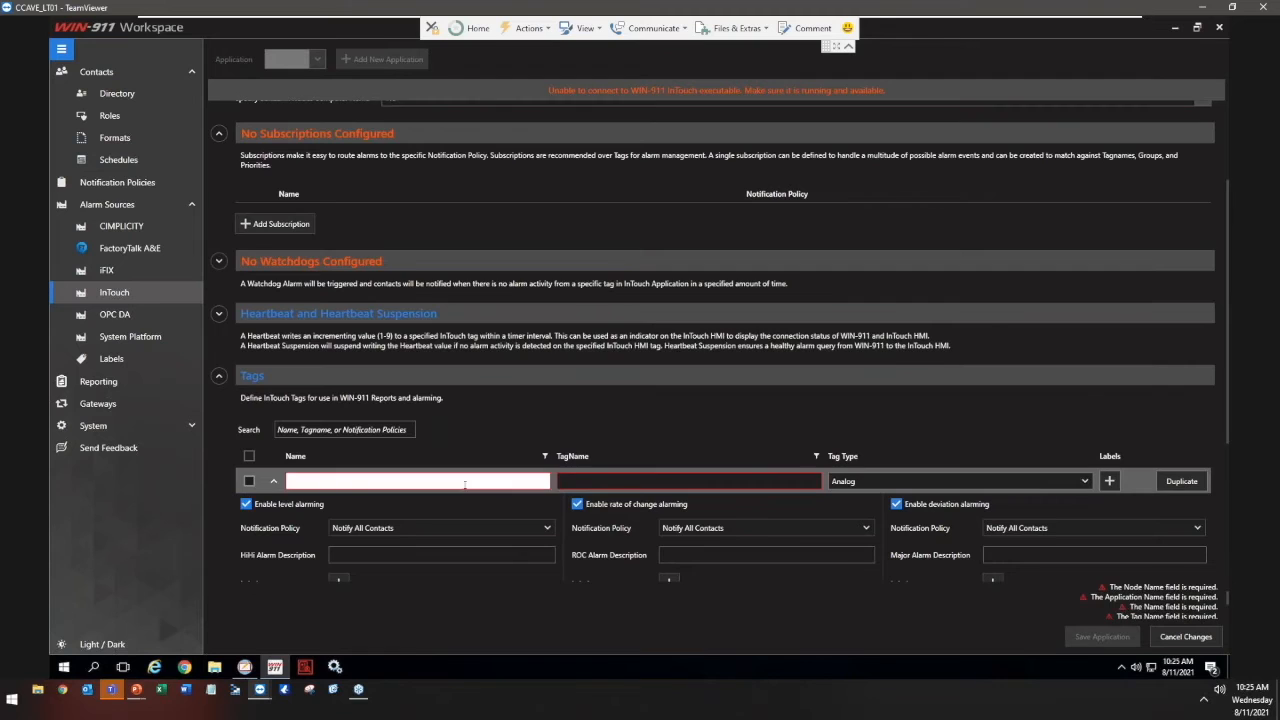
pyautogui.scroll(-5, 497, 483)
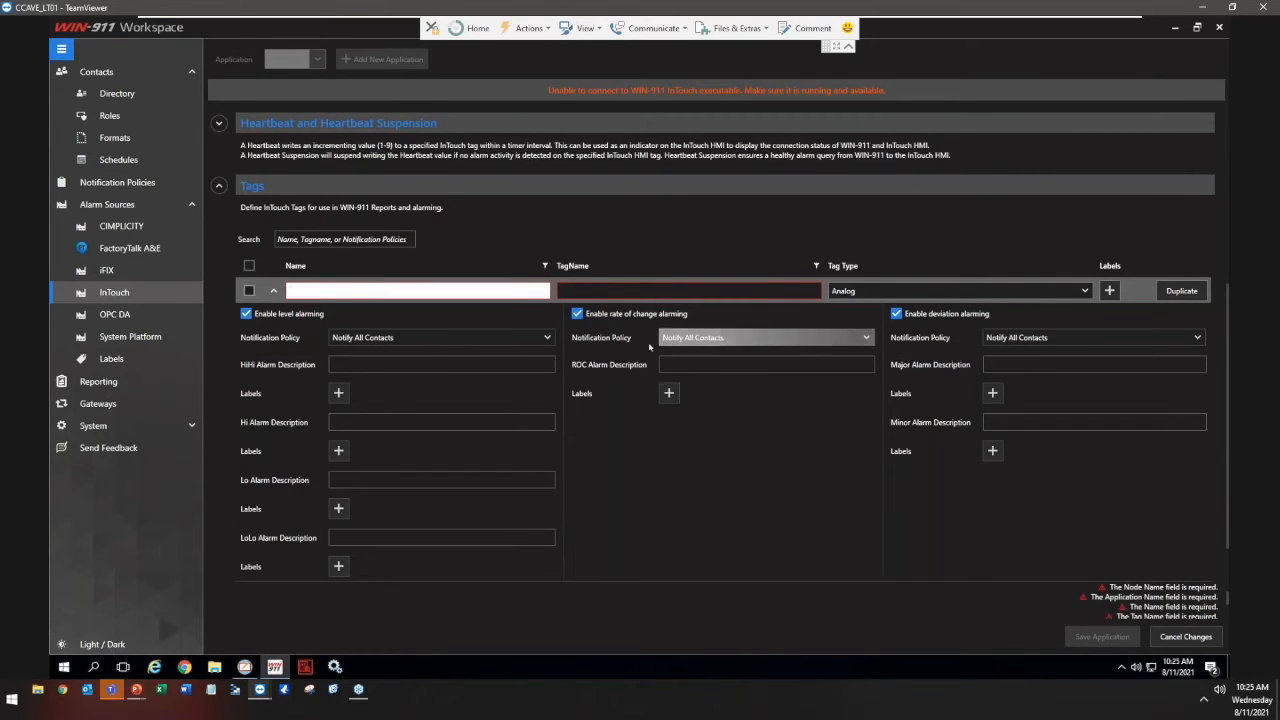
pyautogui.click(753, 345)
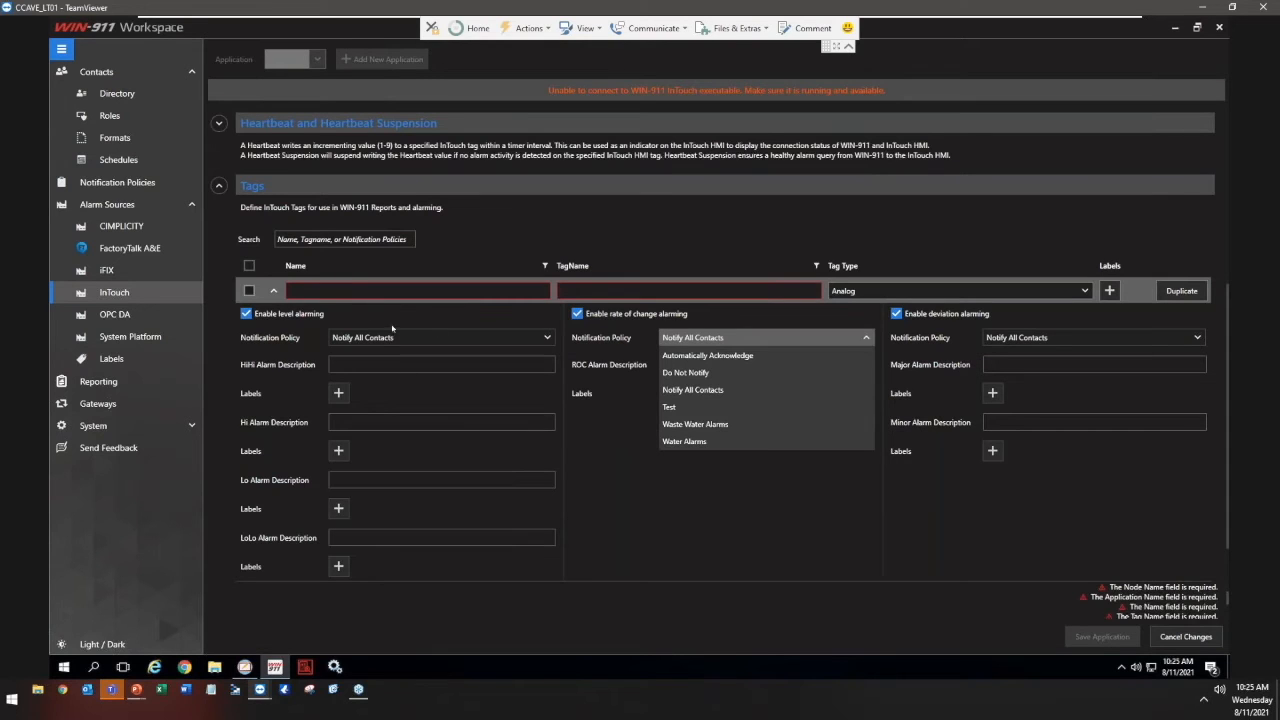
pyautogui.click(246, 314)
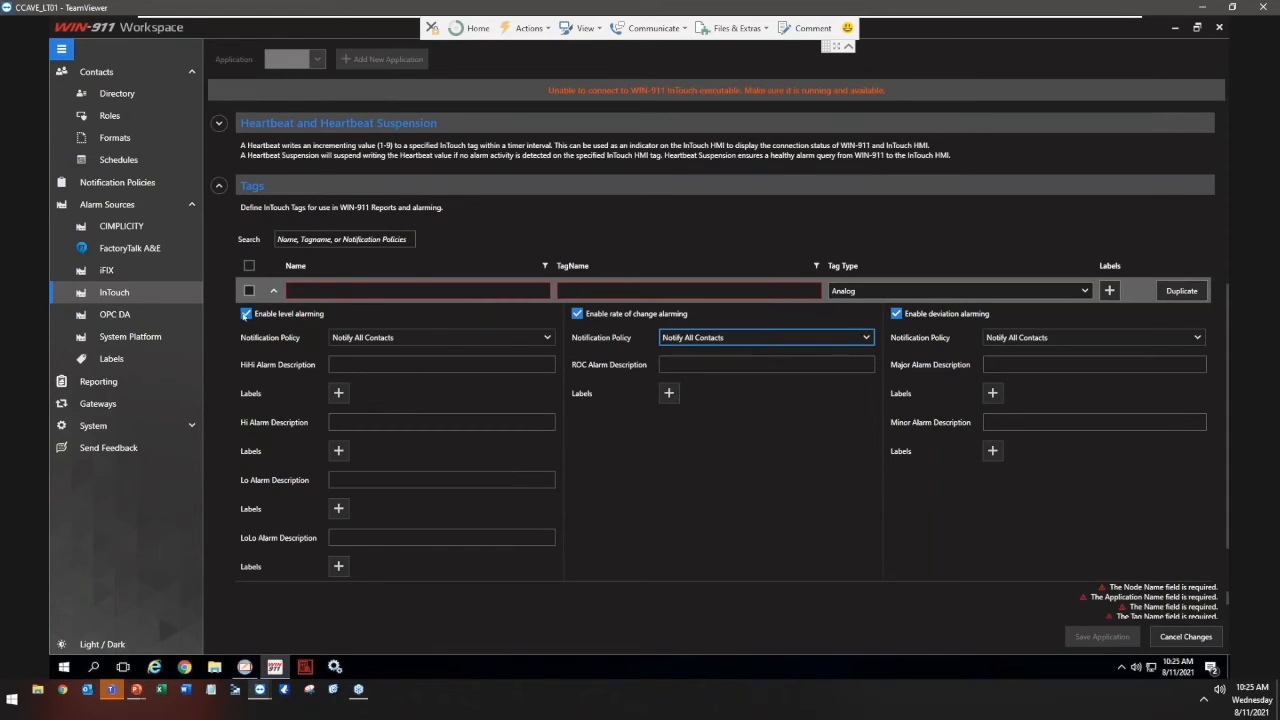
pyautogui.click(246, 314)
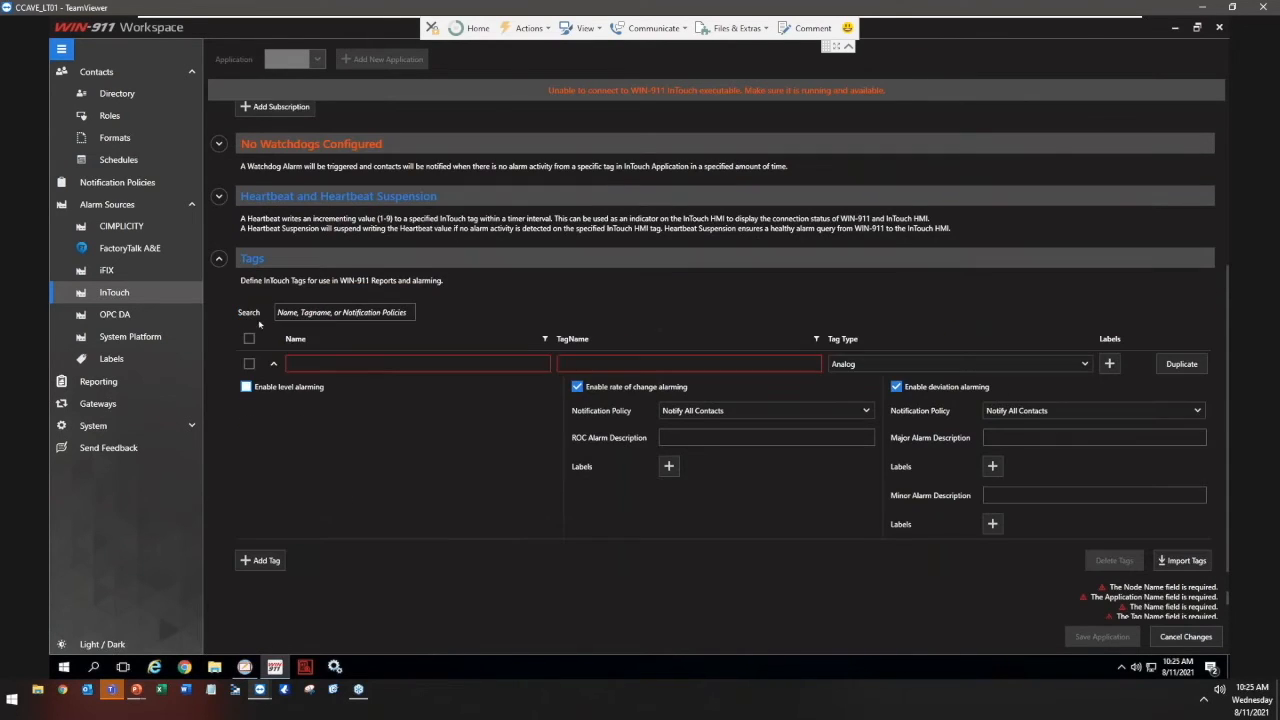
pyautogui.click(700, 411)
pyautogui.click(905, 389)
pyautogui.click(899, 389)
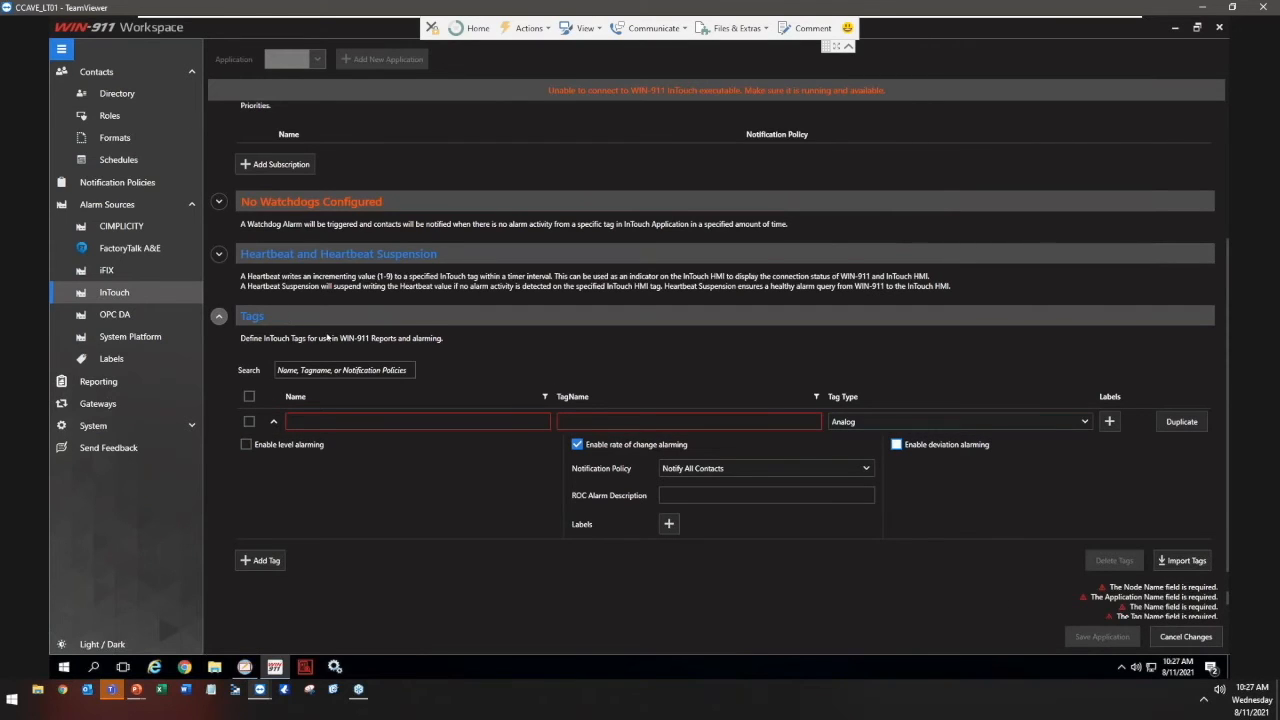
pyautogui.click(1186, 636)
pyautogui.click(697, 363)
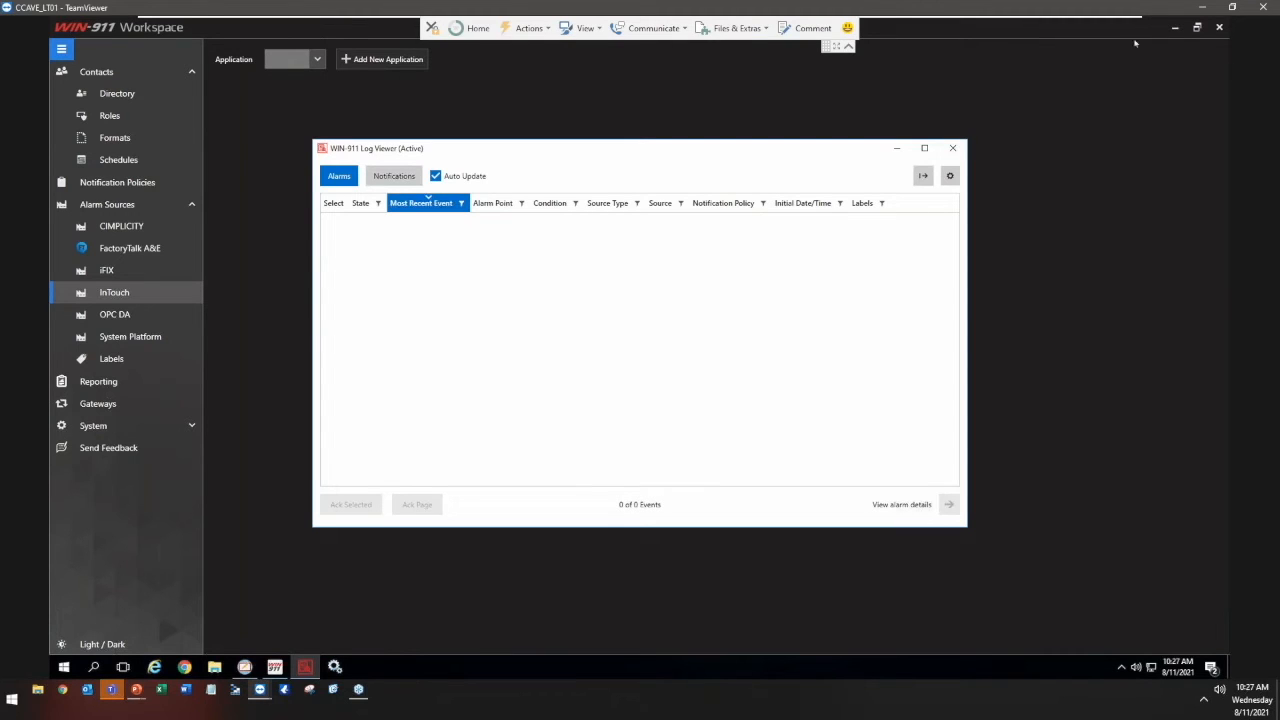
# - Switch to FactoryTalk View Studio, test-run the display and set Water Pump 1 to 1 to trigger an alarm
pyautogui.click(1177, 30)
pyautogui.click(245, 668)
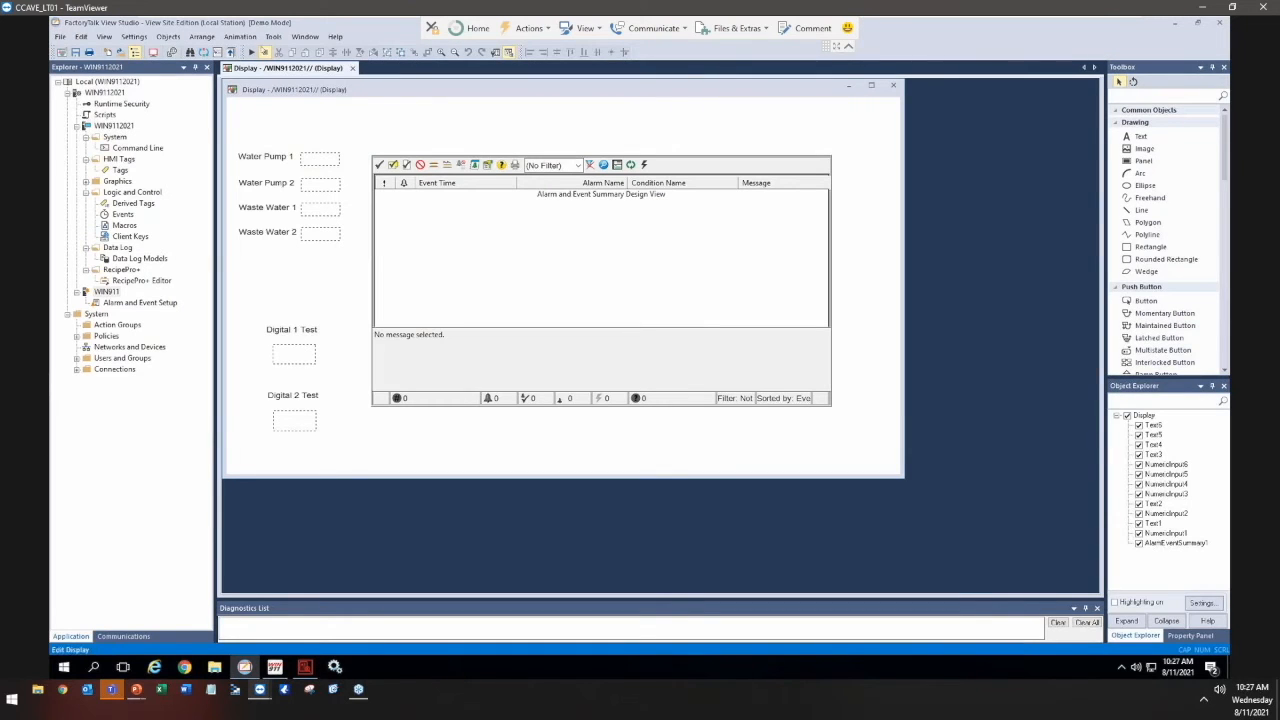
pyautogui.click(252, 53)
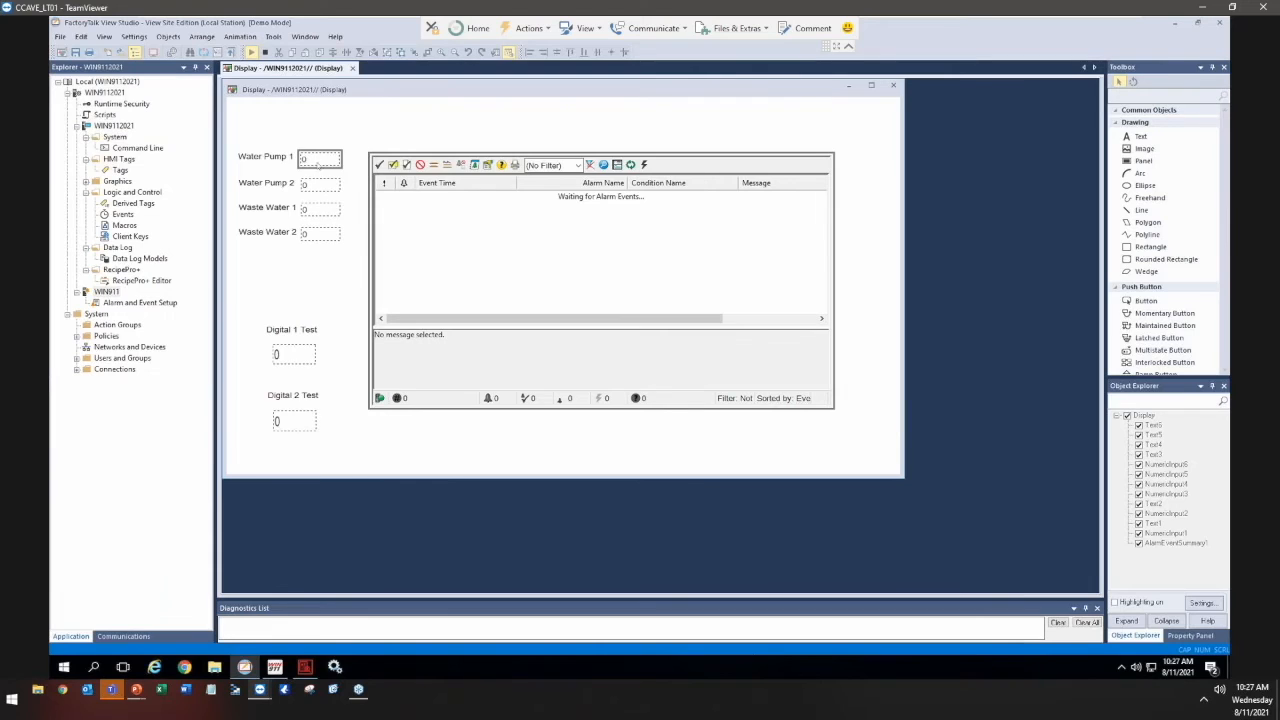
pyautogui.click(307, 160)
pyautogui.write('1')
pyautogui.press('Return')
# - Bring up the WIN-911 Log Viewer beside the pump values, mute the computer's sound and inspect the Water Pump 1 alarm's state
pyautogui.click(306, 668)
pyautogui.moveTo(570, 158); pyautogui.dragTo(702, 168)
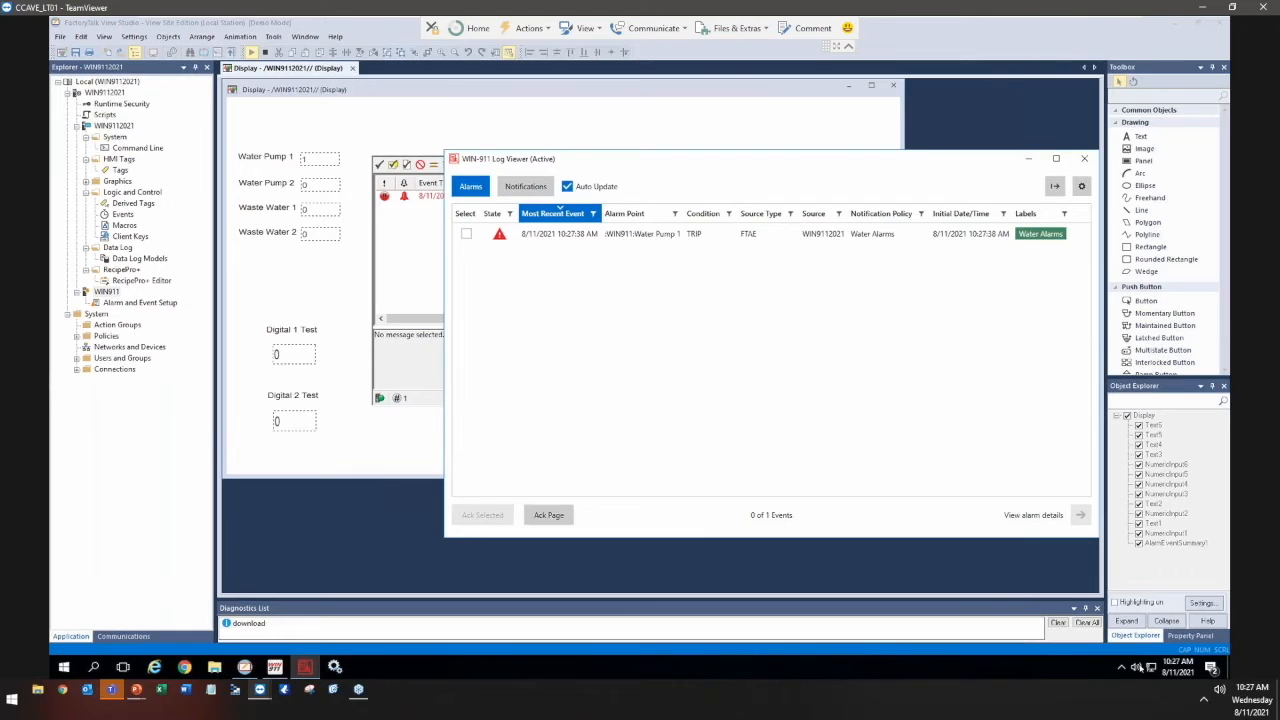
pyautogui.click(1136, 667)
pyautogui.moveTo(1143, 637); pyautogui.dragTo(1050, 637)
pyautogui.moveTo(677, 168); pyautogui.dragTo(636, 162)
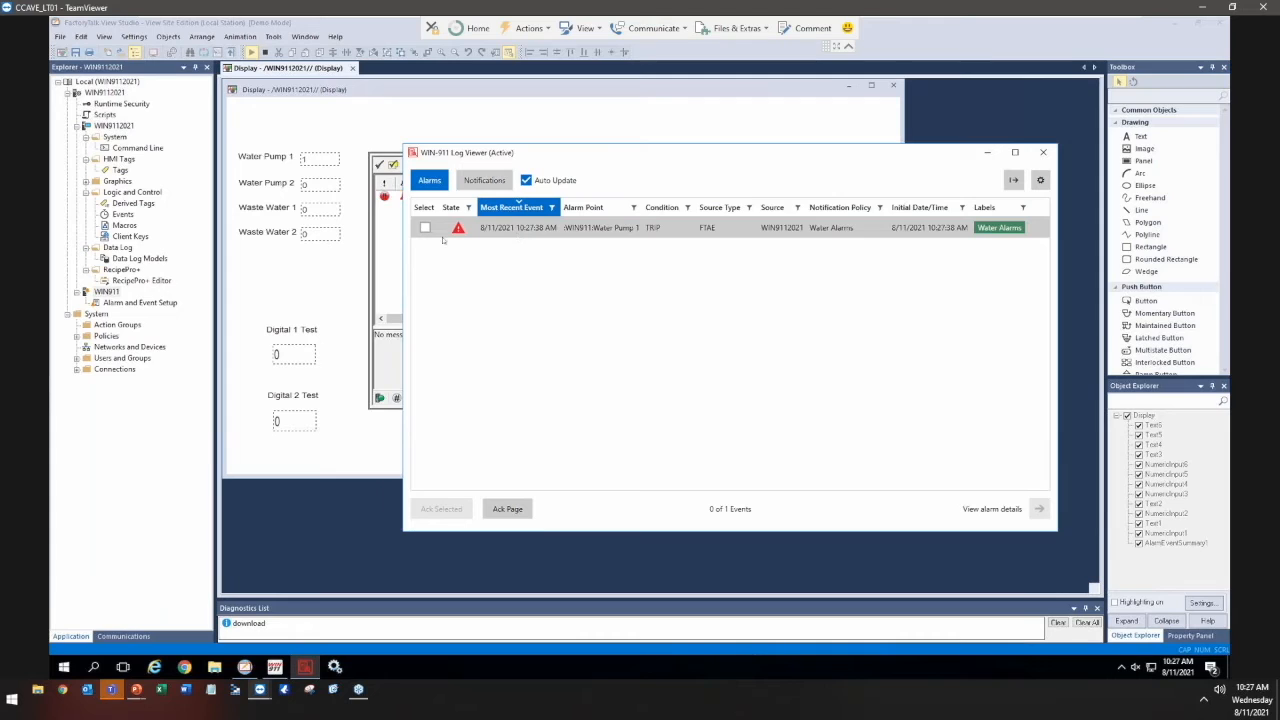
pyautogui.moveTo(461, 229)
# - Return to WIN-911 Workspace, save the Waste Water Alarms notification policy and open the Water Alarms policy to review its callout list
pyautogui.click(275, 667)
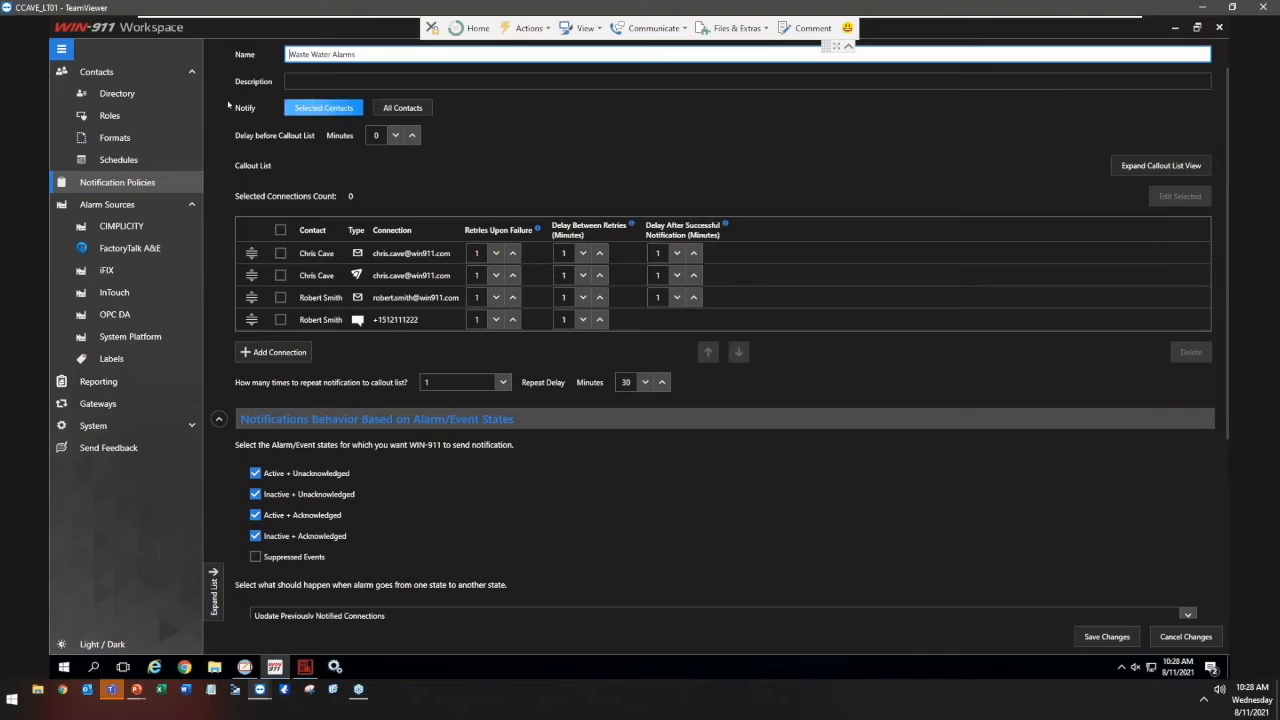
pyautogui.click(213, 583)
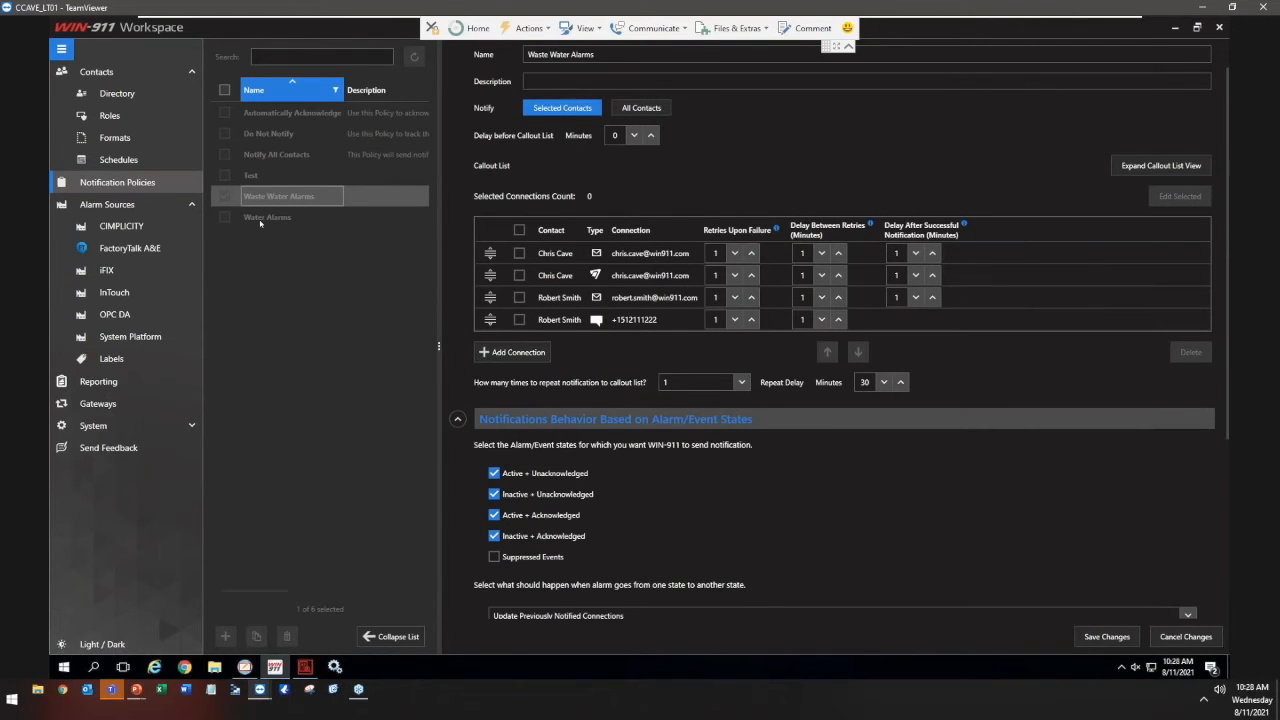
pyautogui.click(1099, 637)
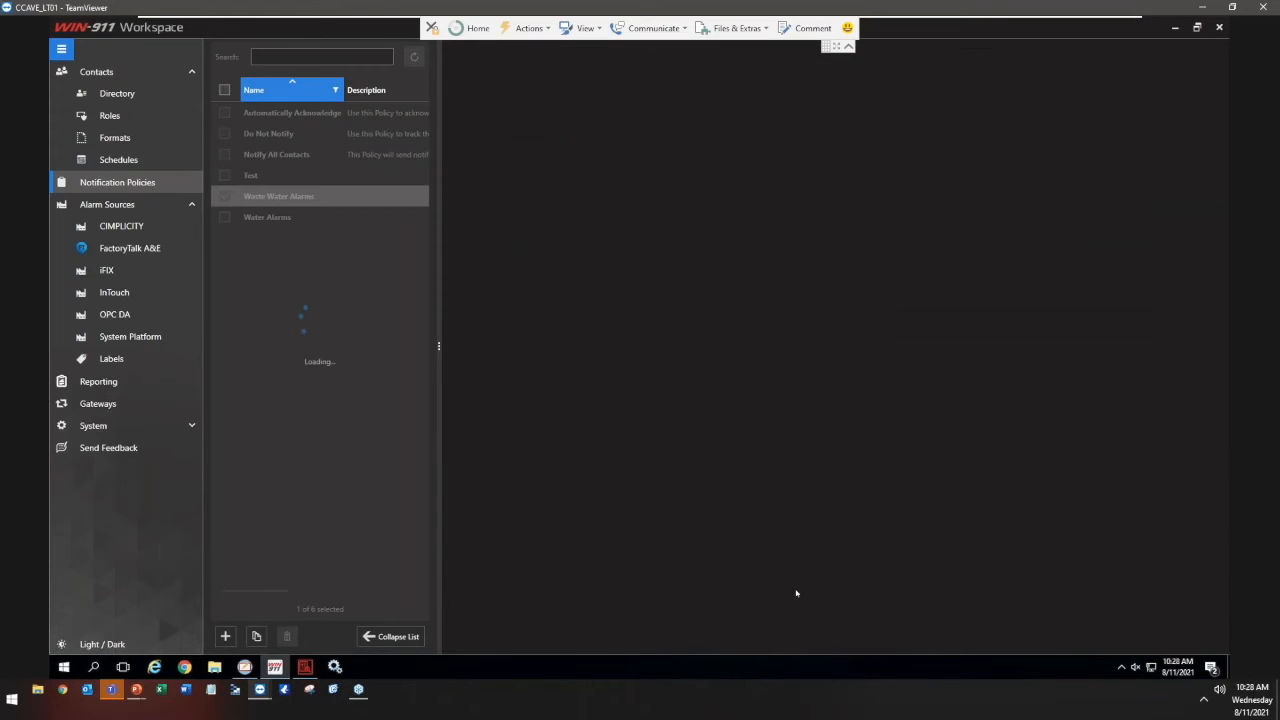
pyautogui.click(253, 218)
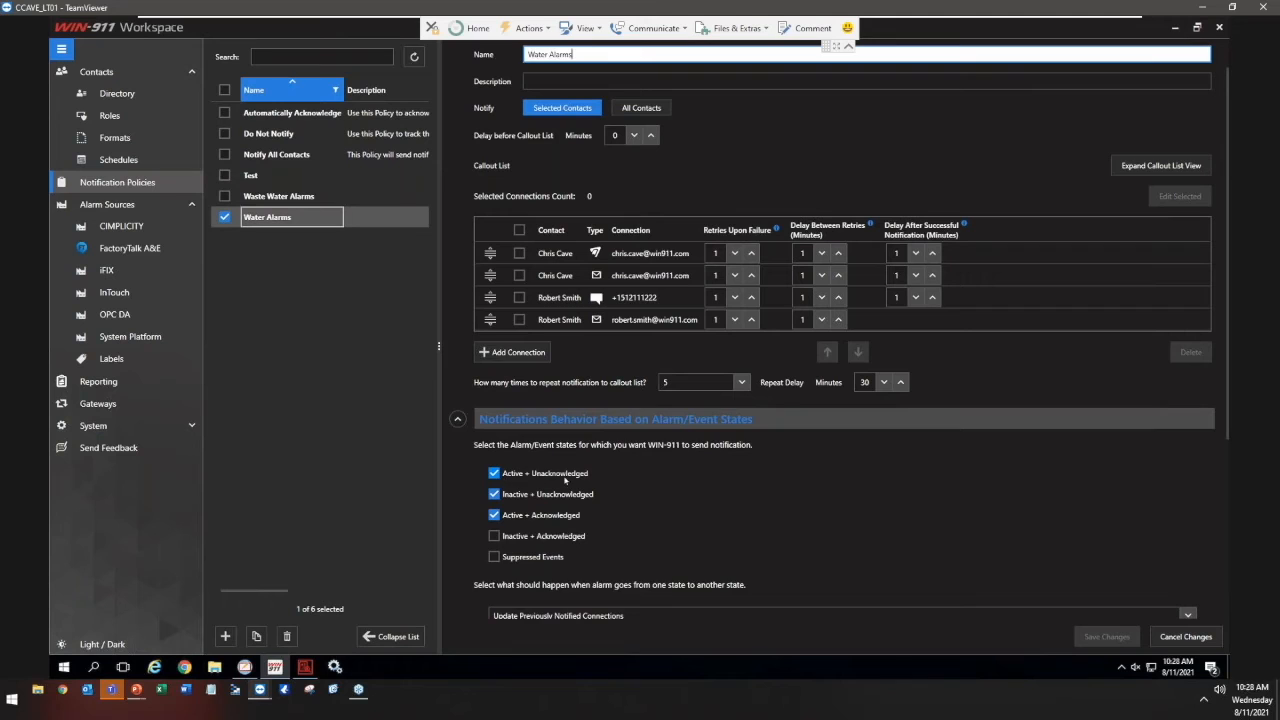
# - Open the Water Pump 1 alarm's details in the Log Viewer and examine its notifications, acknowledgements, callout execution and notification policy execution
pyautogui.click(307, 668)
pyautogui.moveTo(697, 168); pyautogui.dragTo(736, 145)
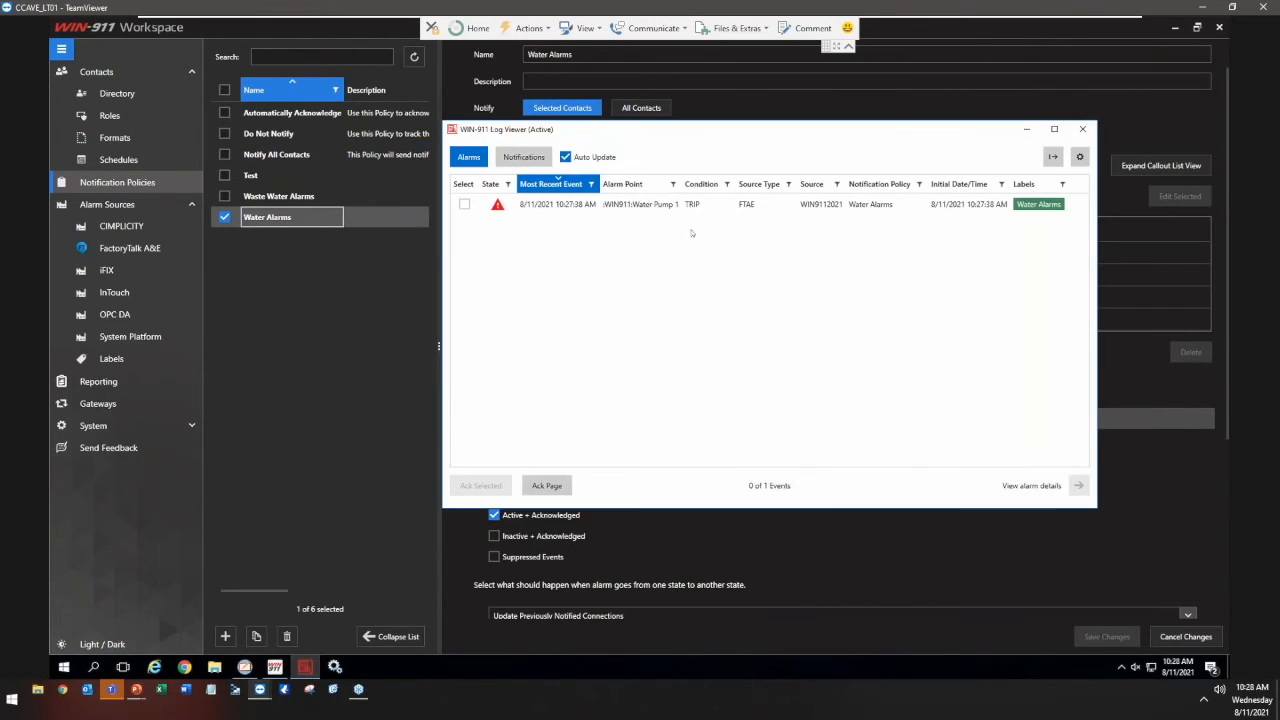
pyautogui.click(558, 204)
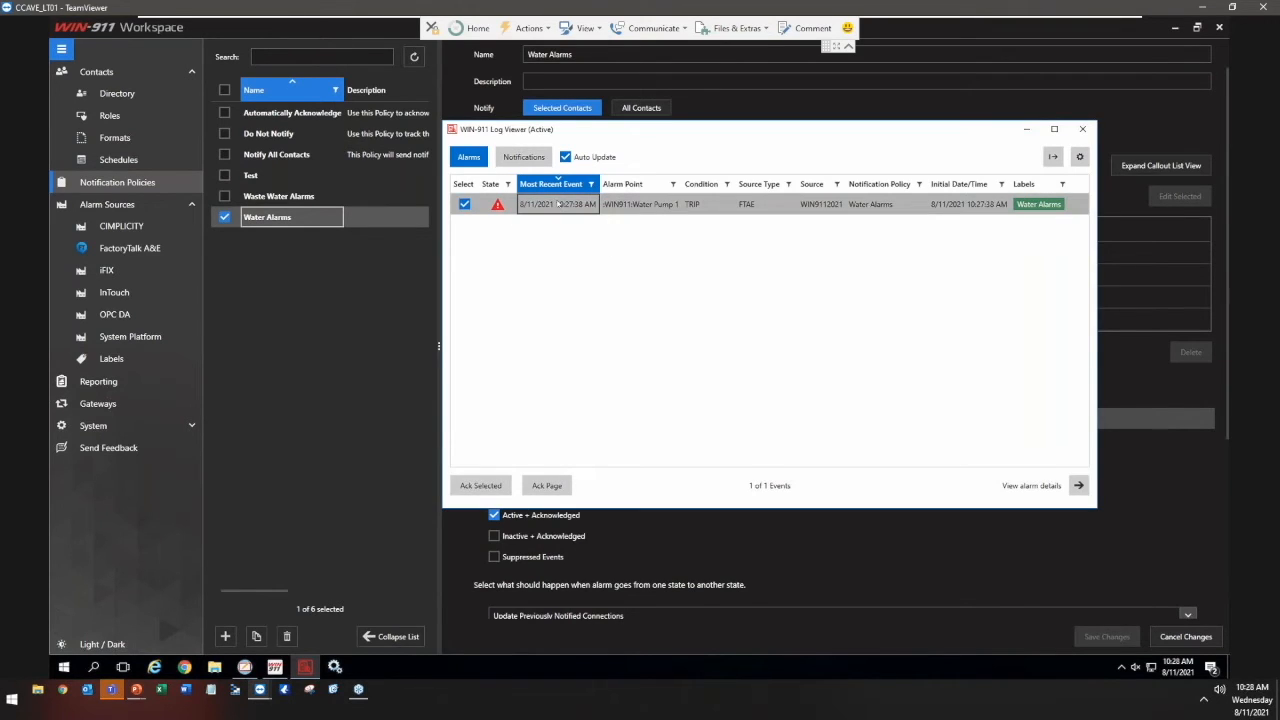
pyautogui.doubleClick(558, 204)
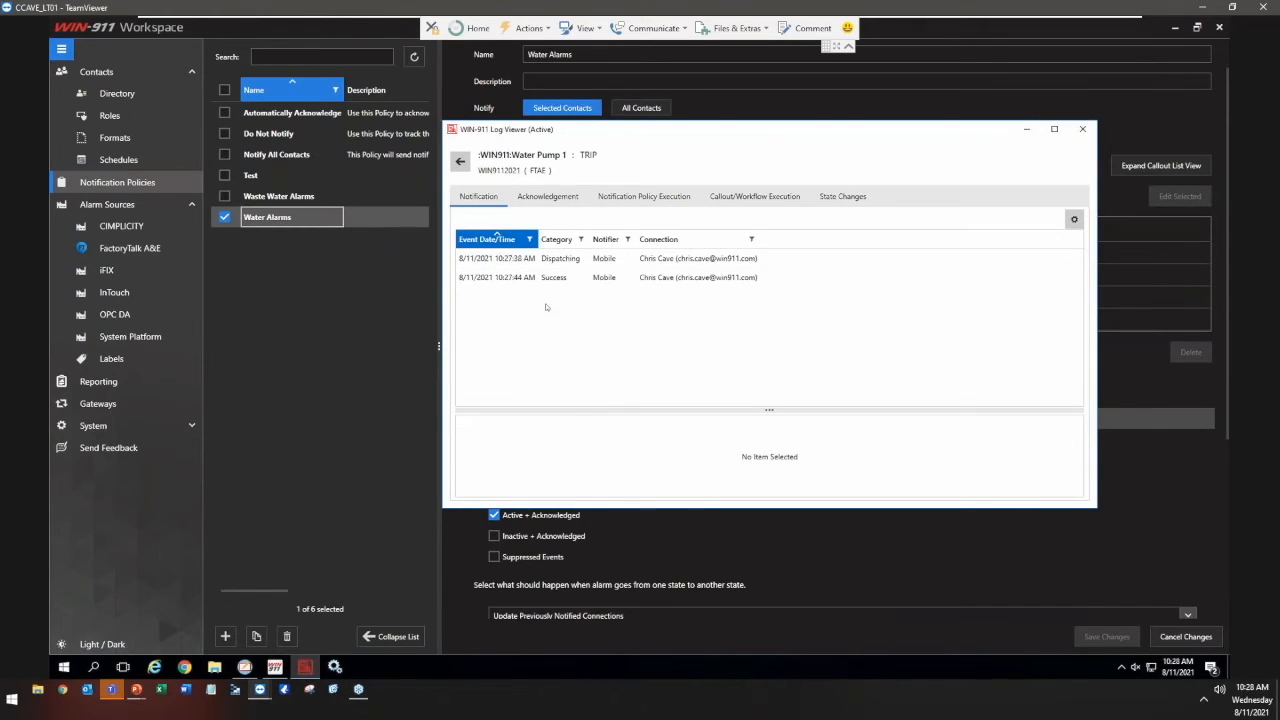
pyautogui.click(730, 199)
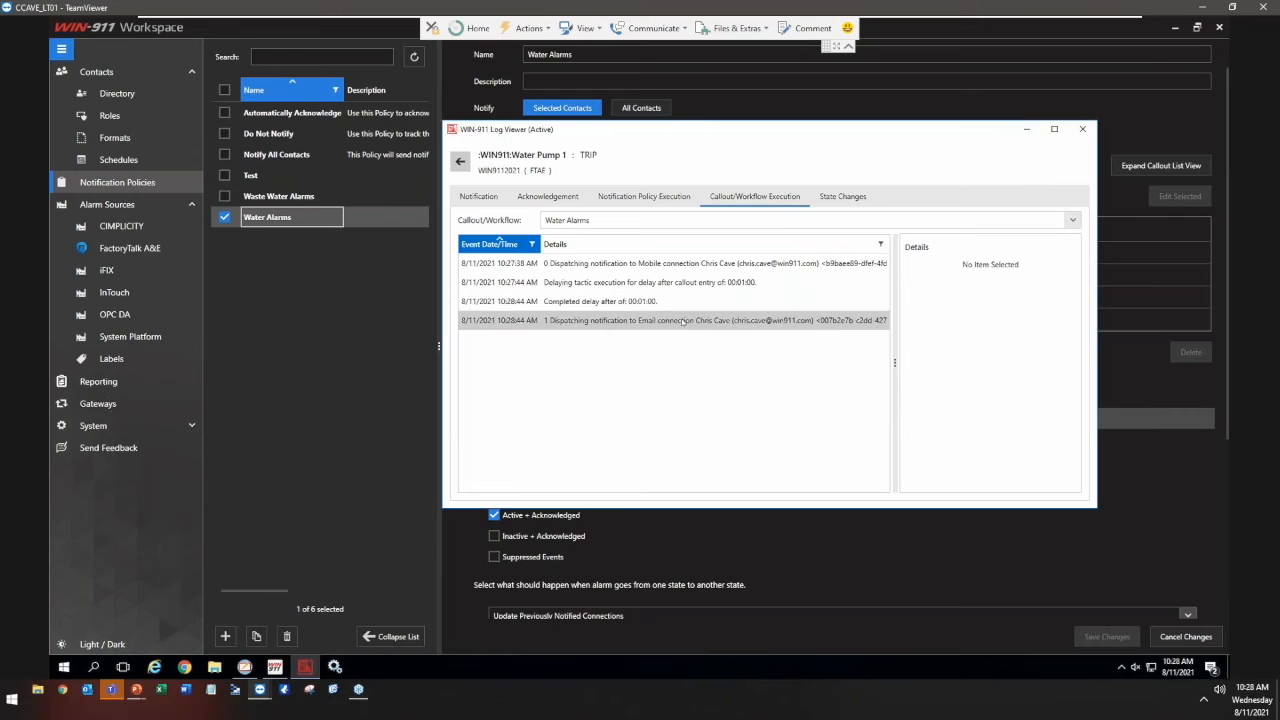
pyautogui.click(490, 203)
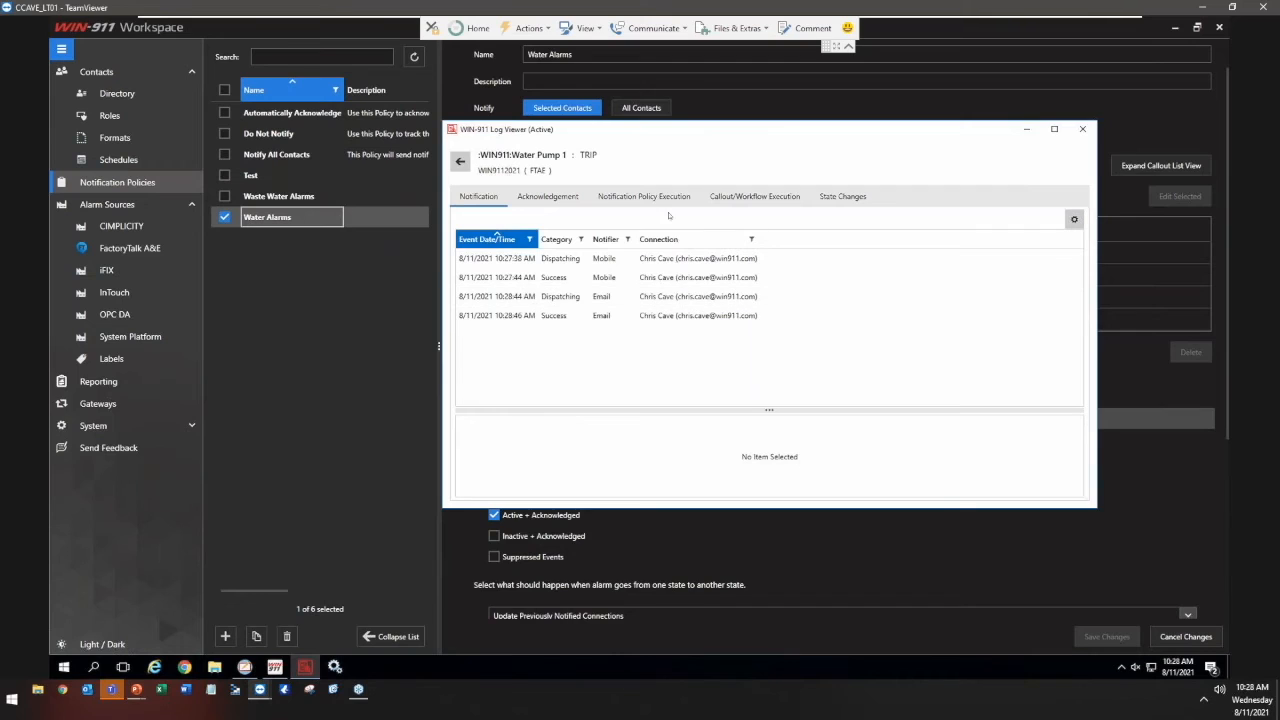
pyautogui.click(549, 205)
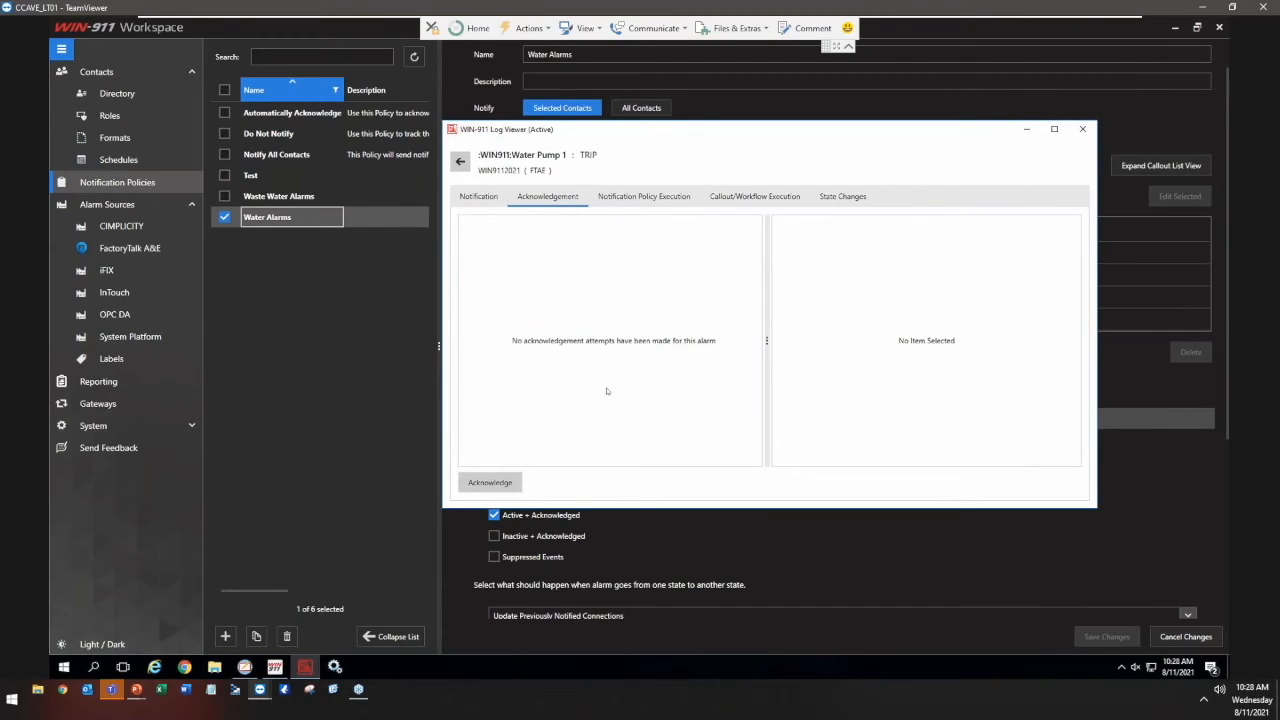
pyautogui.click(653, 198)
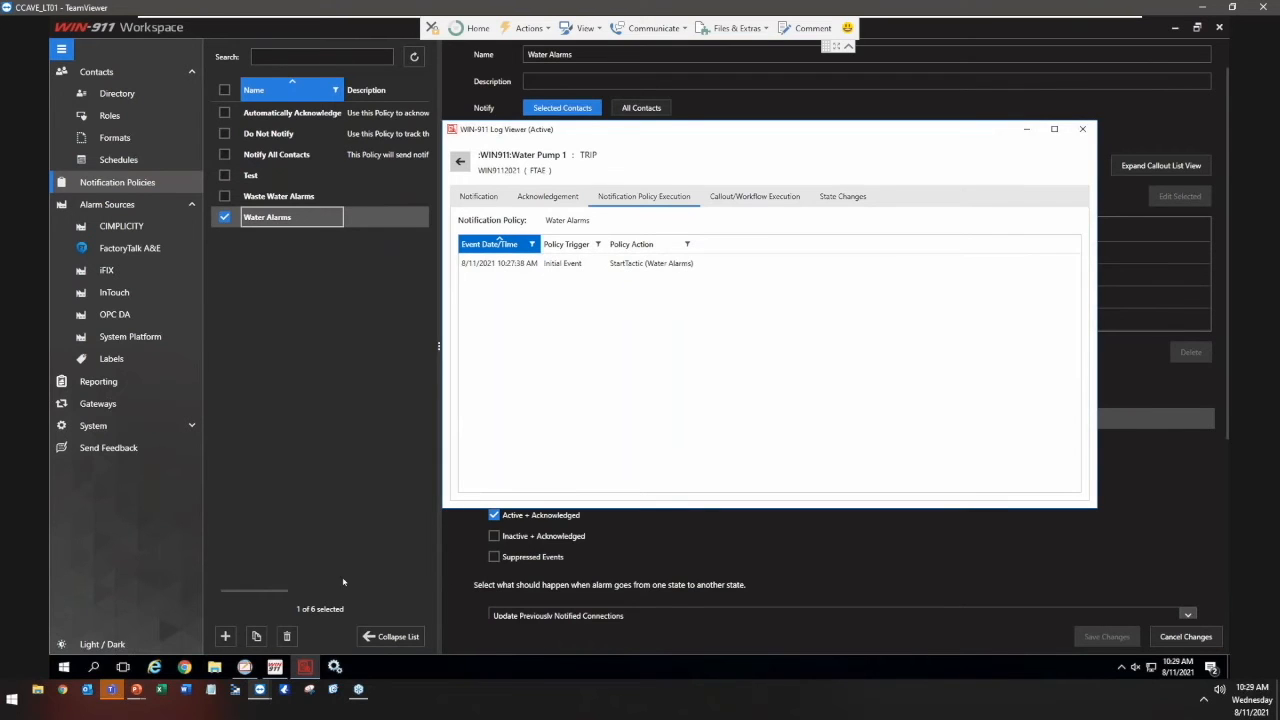
# - Switch to FactoryTalk View Studio and set Water Pump 1 to 0 in the running display
pyautogui.click(245, 666)
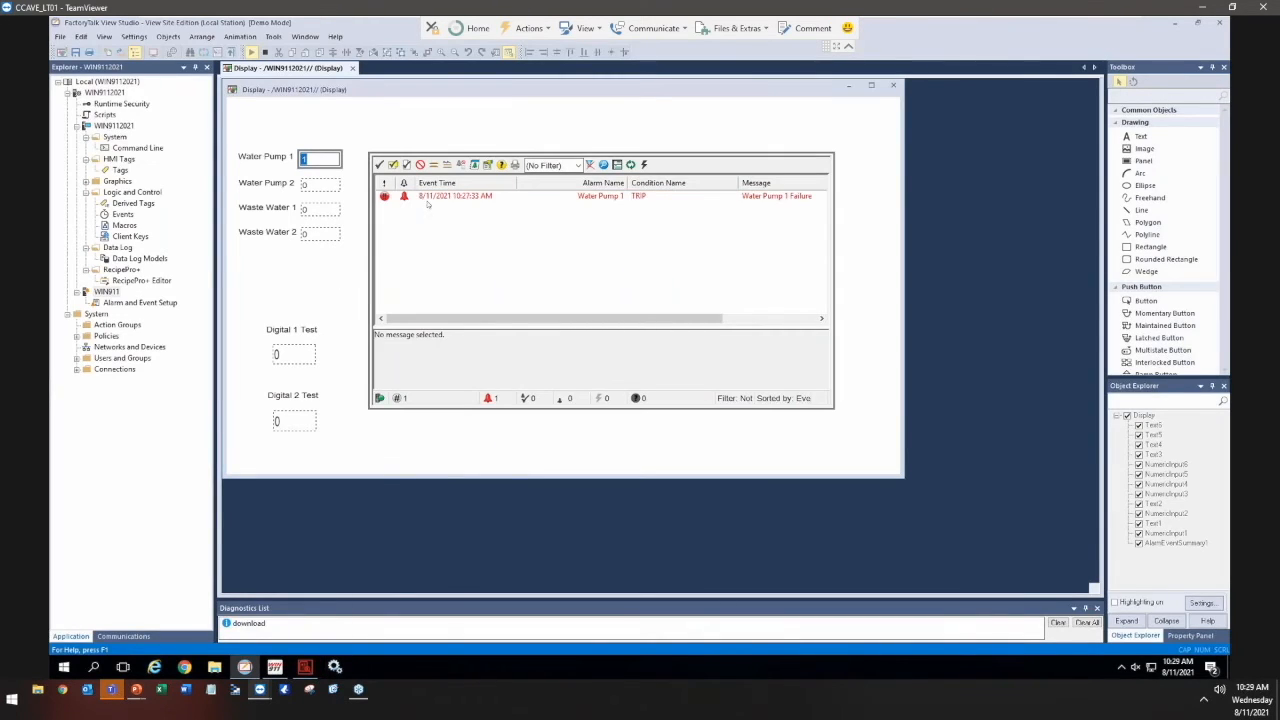
pyautogui.click(313, 161)
pyautogui.moveTo(313, 163); pyautogui.dragTo(297, 162)
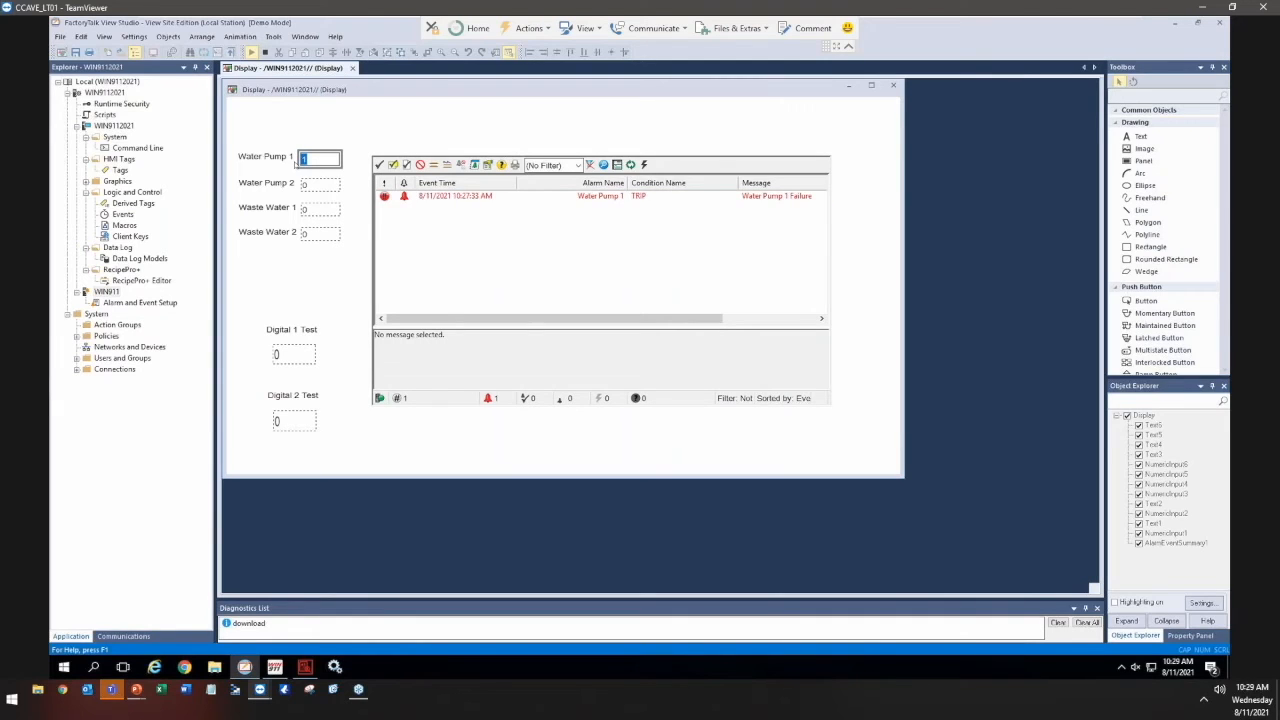
pyautogui.write('0')
pyautogui.press('Return')
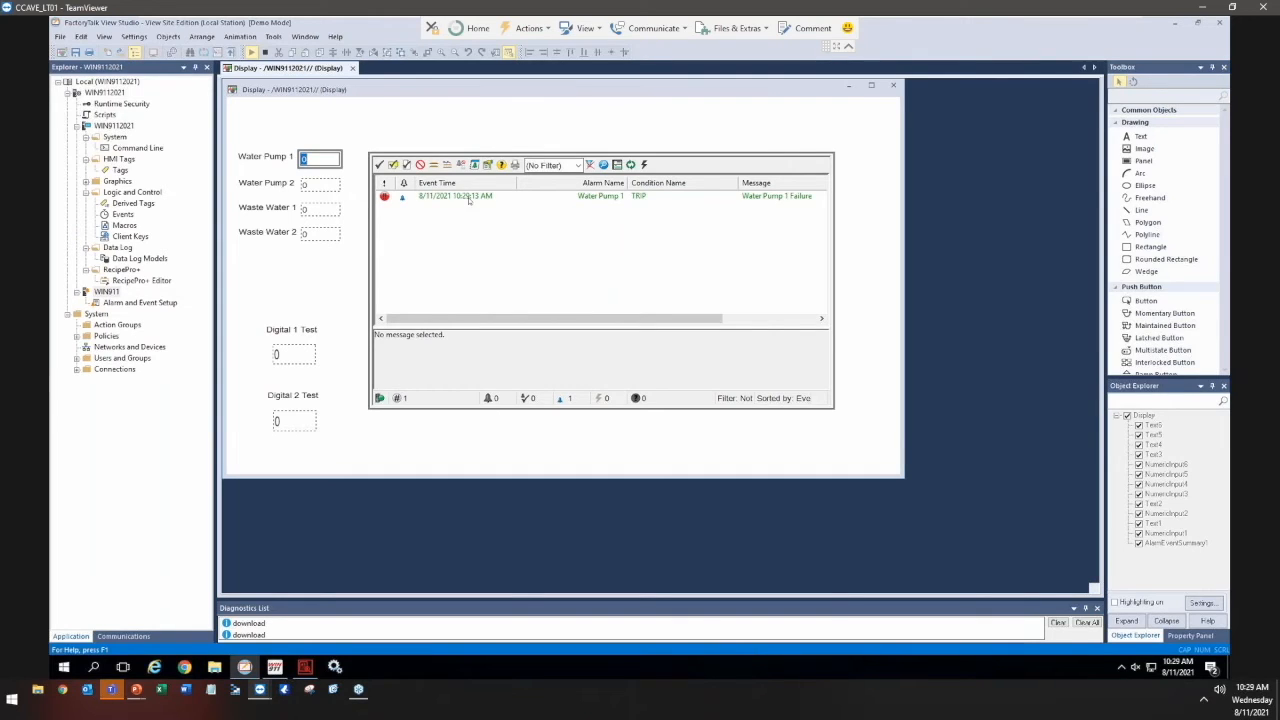
# - Review the notification states in WIN-911 Workspace's Water Alarms policy, and inspect the alarm's latest policy execution entry in the Log Viewer
pyautogui.click(277, 670)
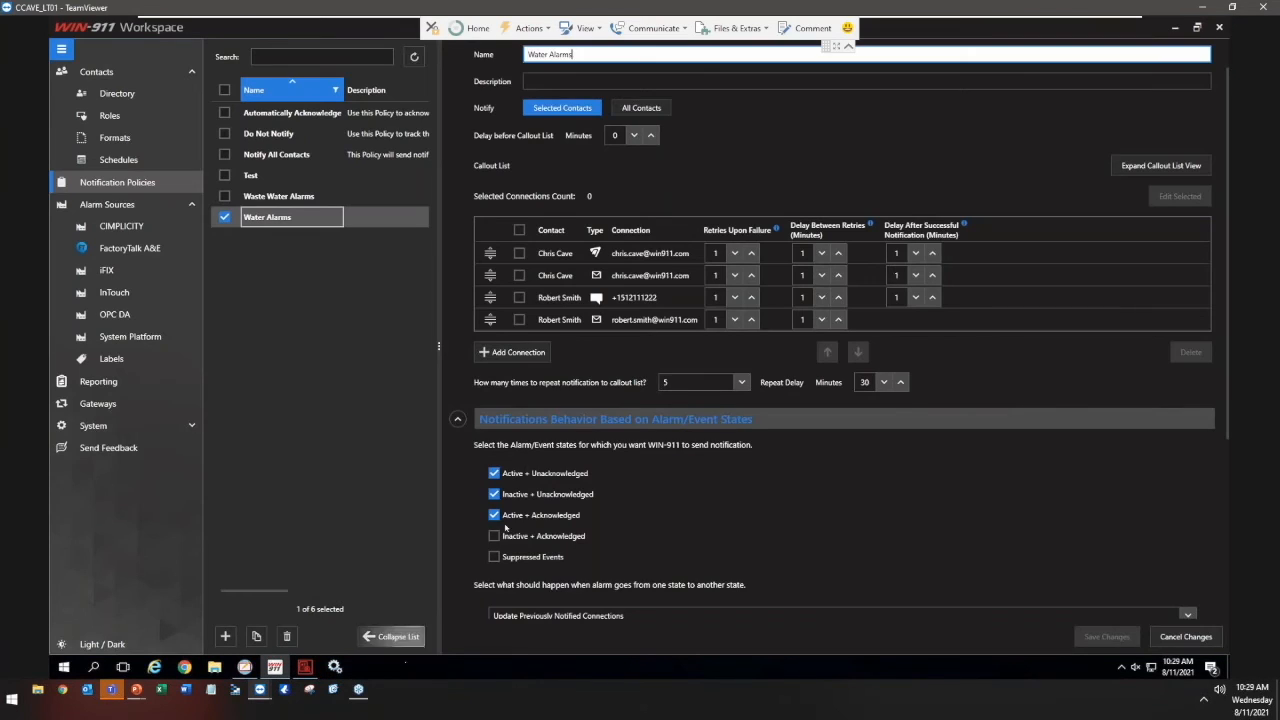
pyautogui.scroll(-1, 495, 437)
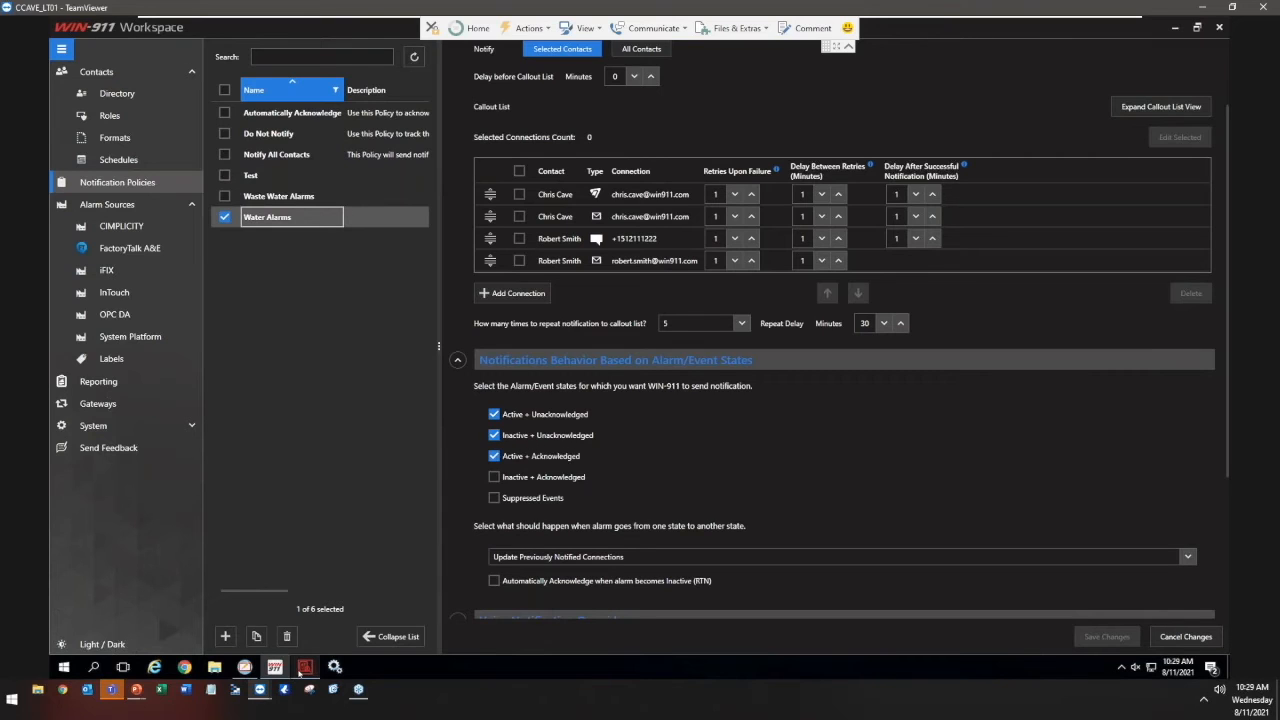
pyautogui.moveTo(308, 668)
pyautogui.click(308, 610)
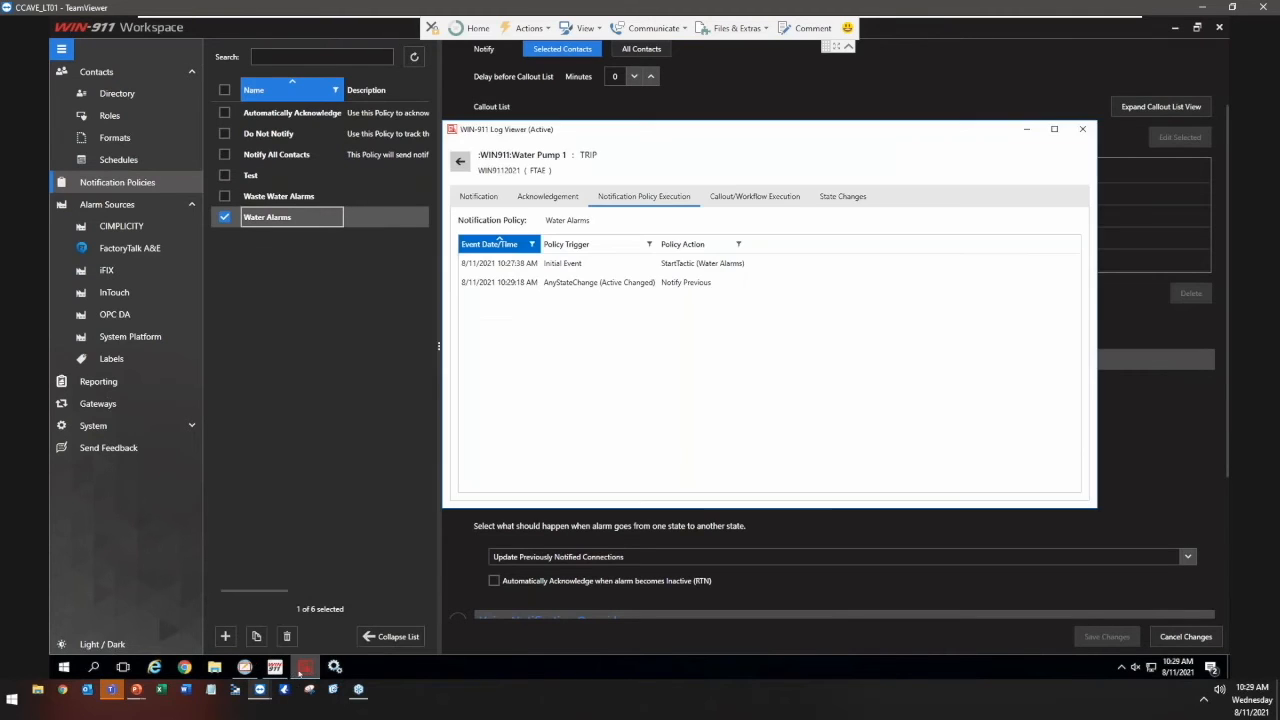
pyautogui.click(615, 285)
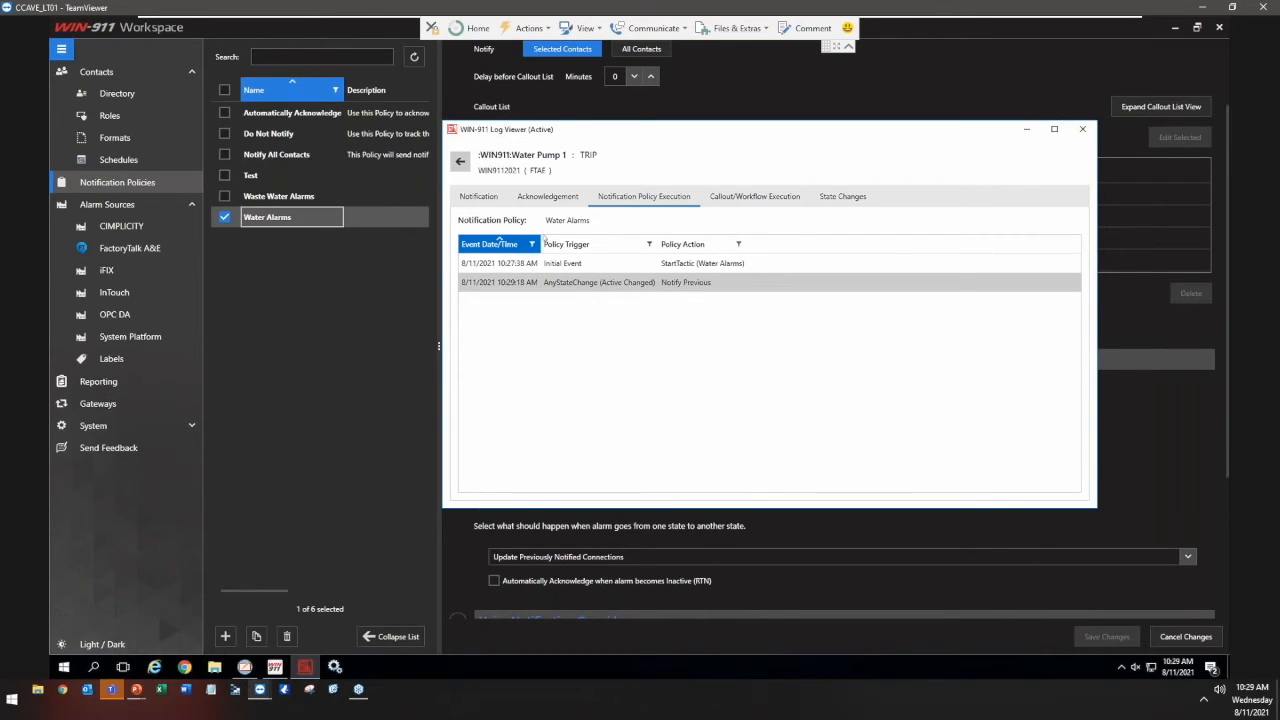
# - Examine the Water Pump 1 alarm's notification history and ReNotify callout entries, and return to the alarm list
pyautogui.click(481, 197)
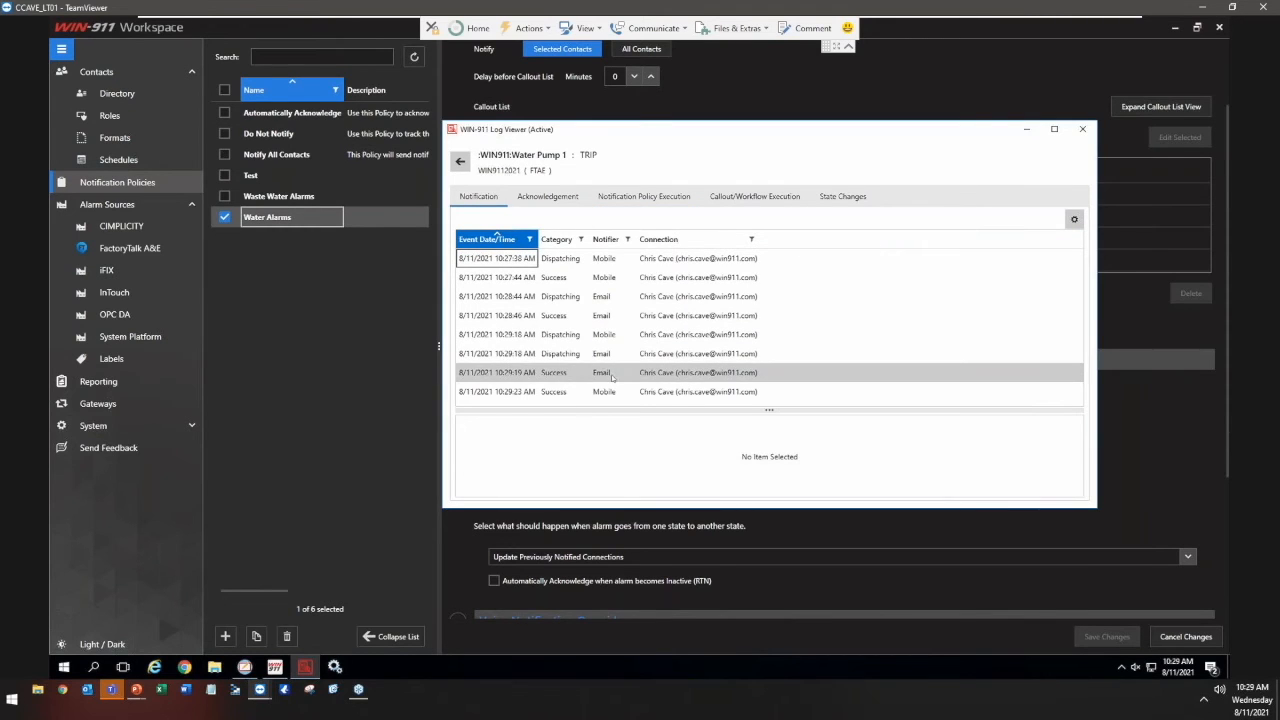
pyautogui.scroll(-1, 629, 334)
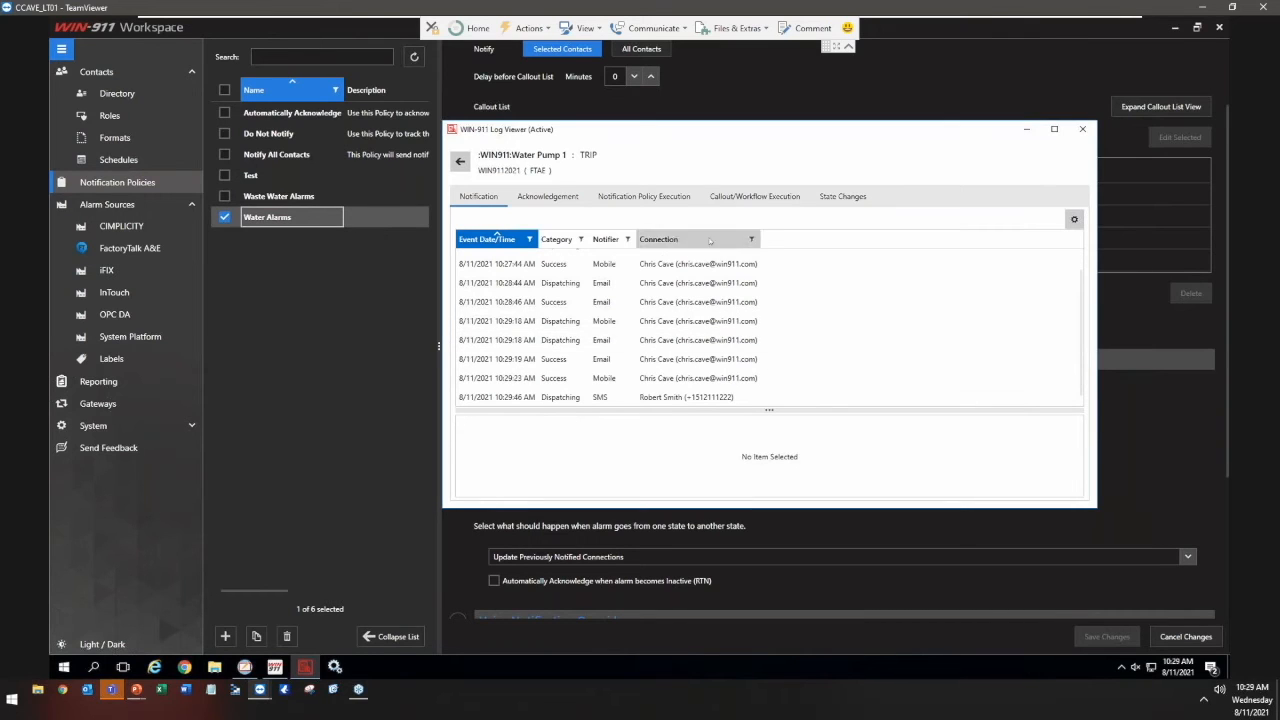
pyautogui.click(753, 198)
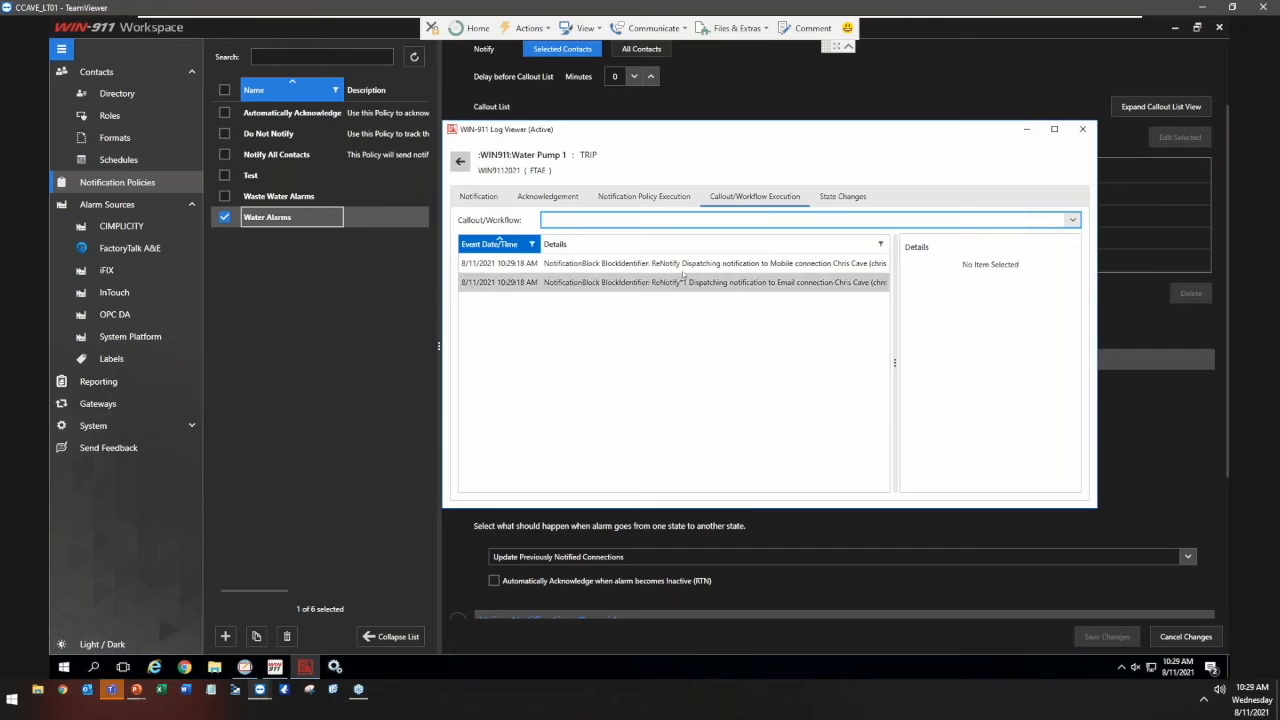
pyautogui.click(717, 265)
pyautogui.click(693, 285)
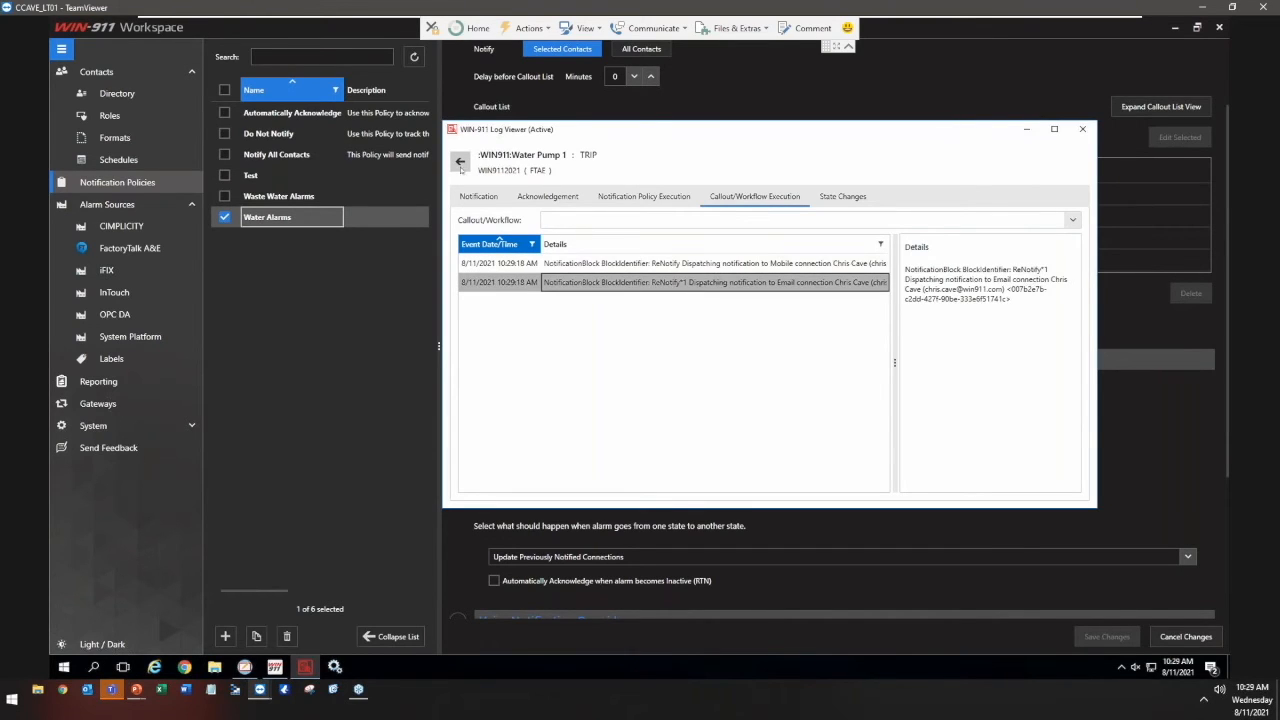
pyautogui.click(460, 161)
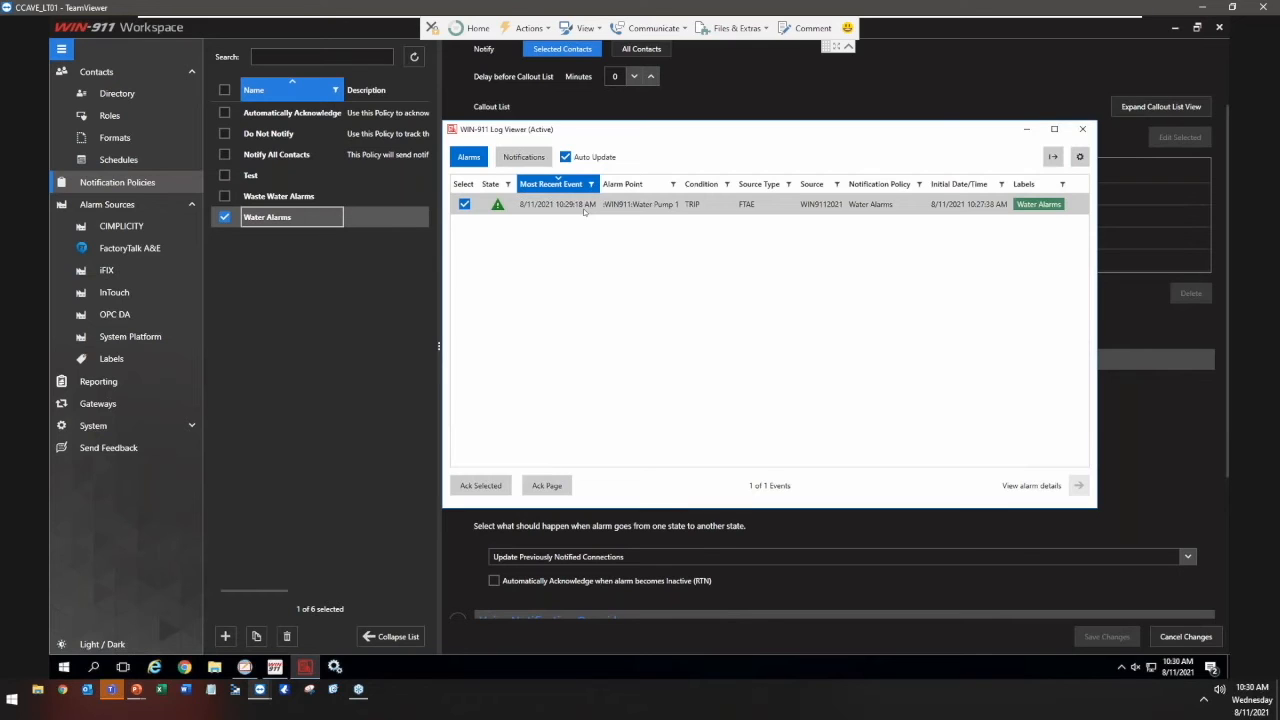
# - Switch to FactoryTalk View Studio, set Water Pump 1 to 1 and check the alarm's state in the Log Viewer
pyautogui.click(245, 668)
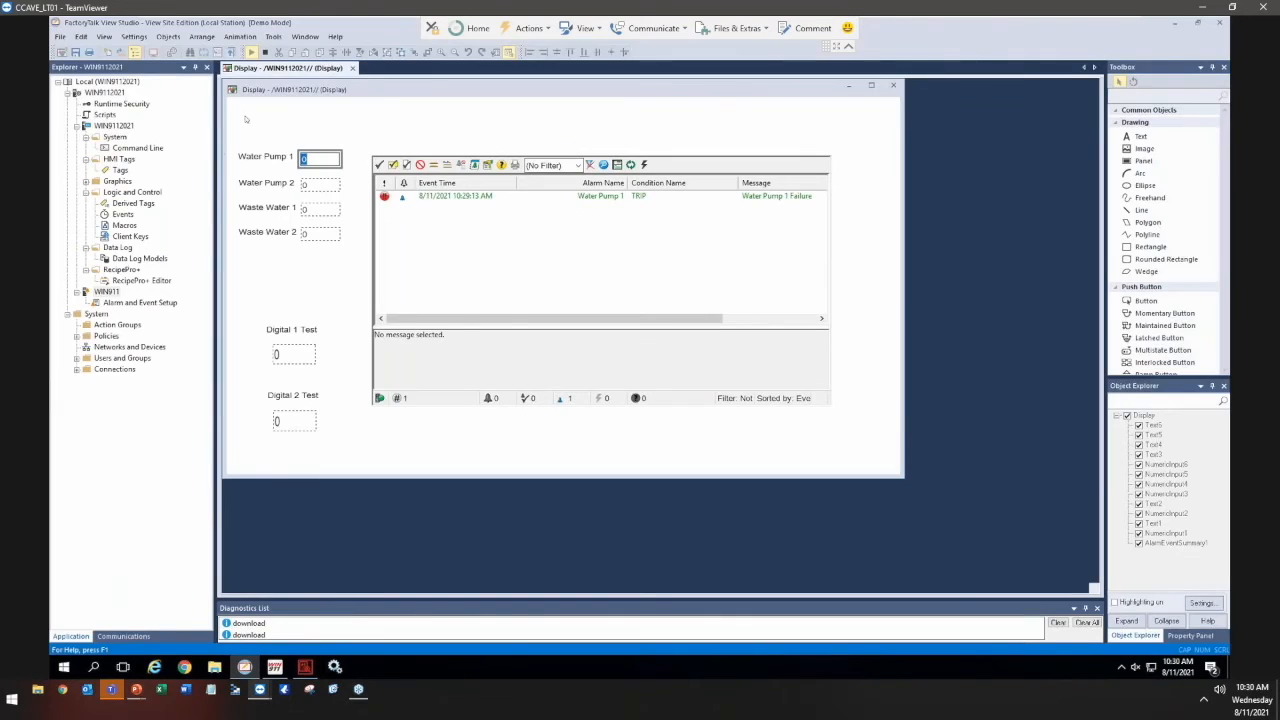
pyautogui.moveTo(309, 160); pyautogui.dragTo(293, 157)
pyautogui.write('1')
pyautogui.click(516, 183)
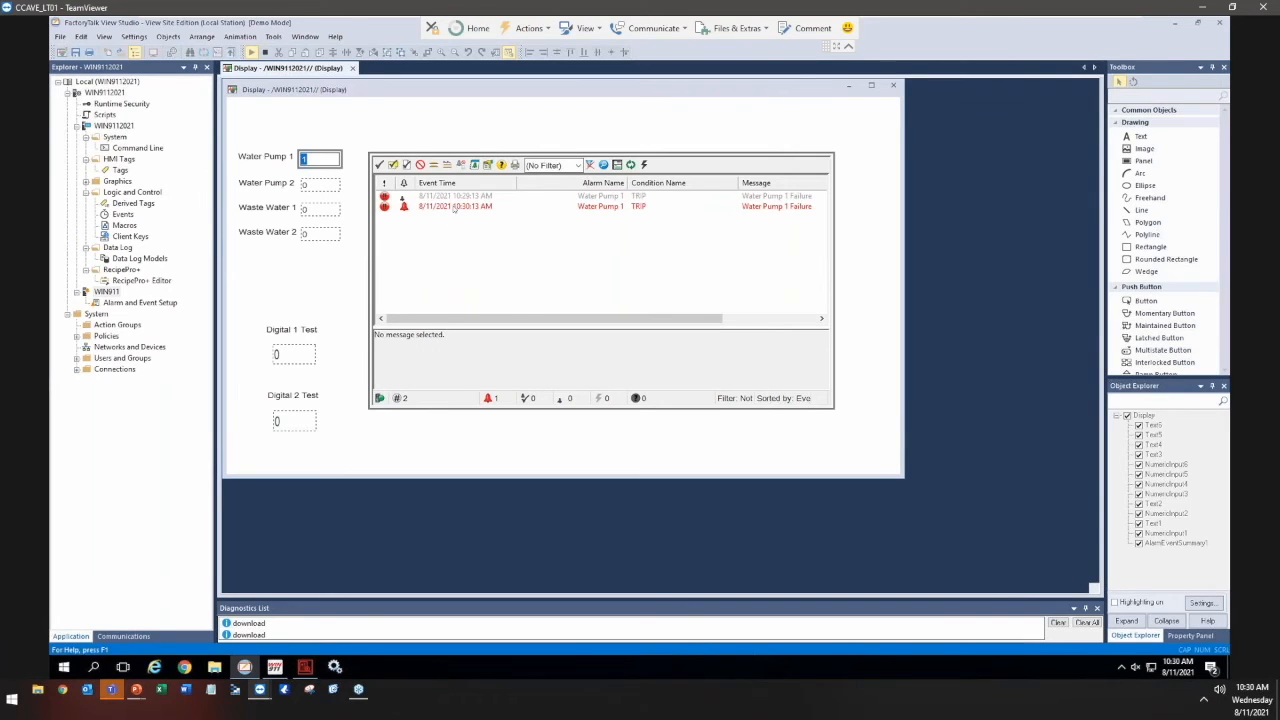
pyautogui.click(305, 667)
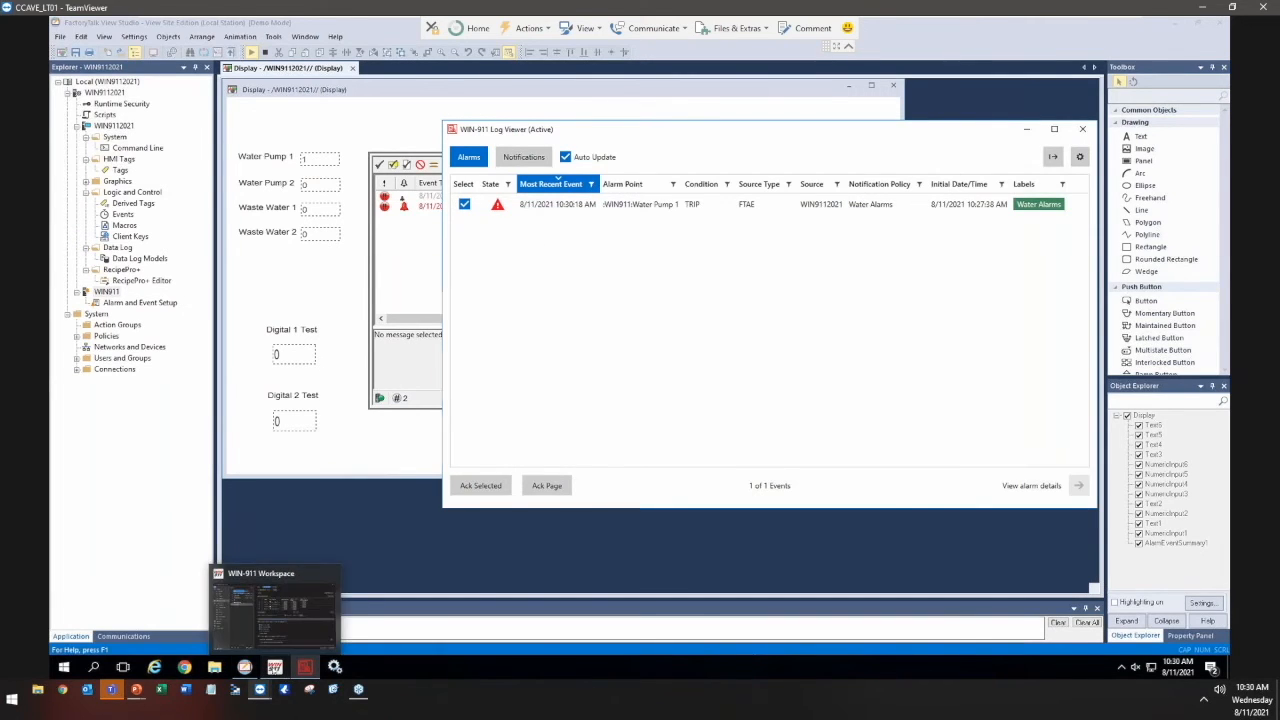
# - Try the Water Alarms policy without Active + Acknowledged and Inactive + Unacknowledged notifications, view the state-change options, and discard the changes
pyautogui.click(275, 667)
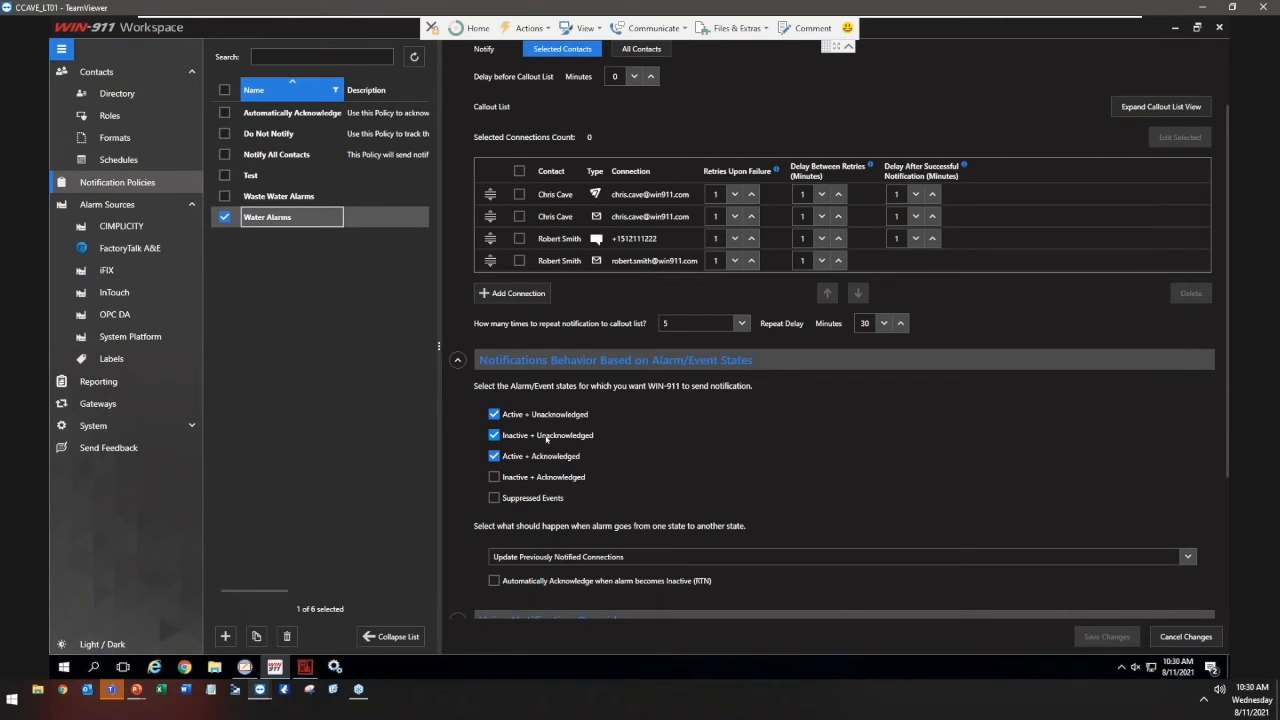
pyautogui.click(493, 456)
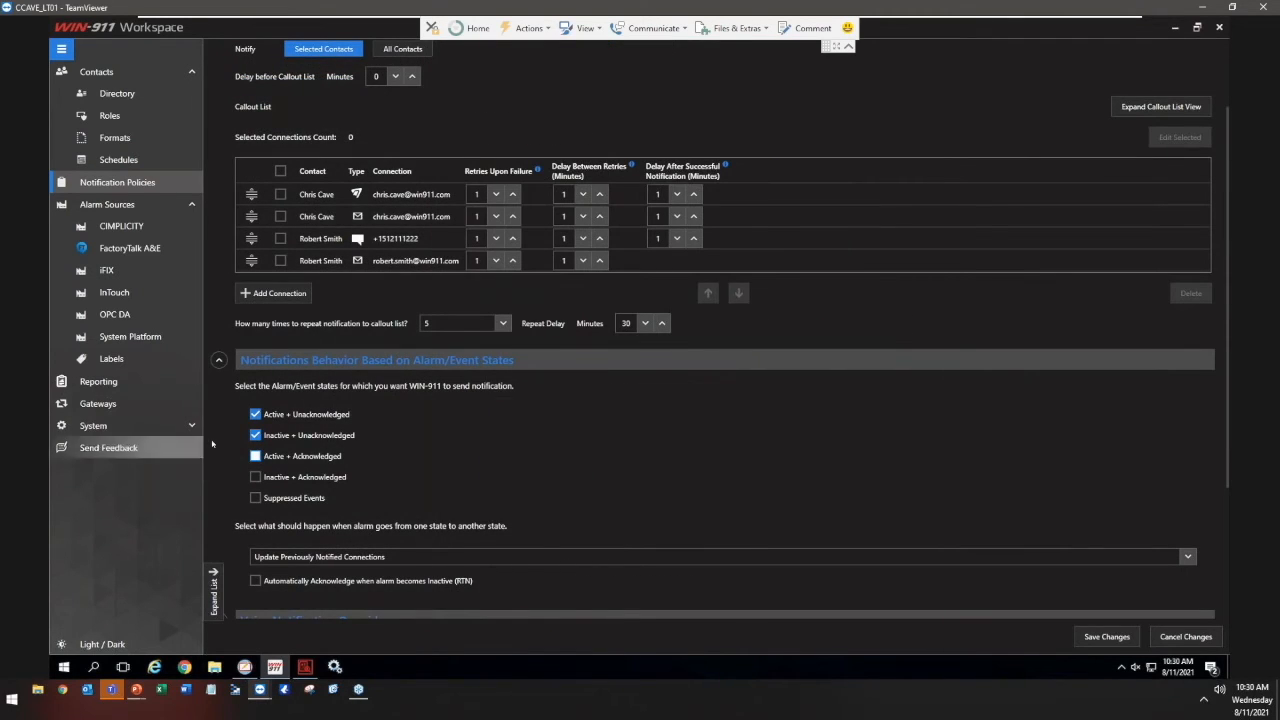
pyautogui.click(490, 436)
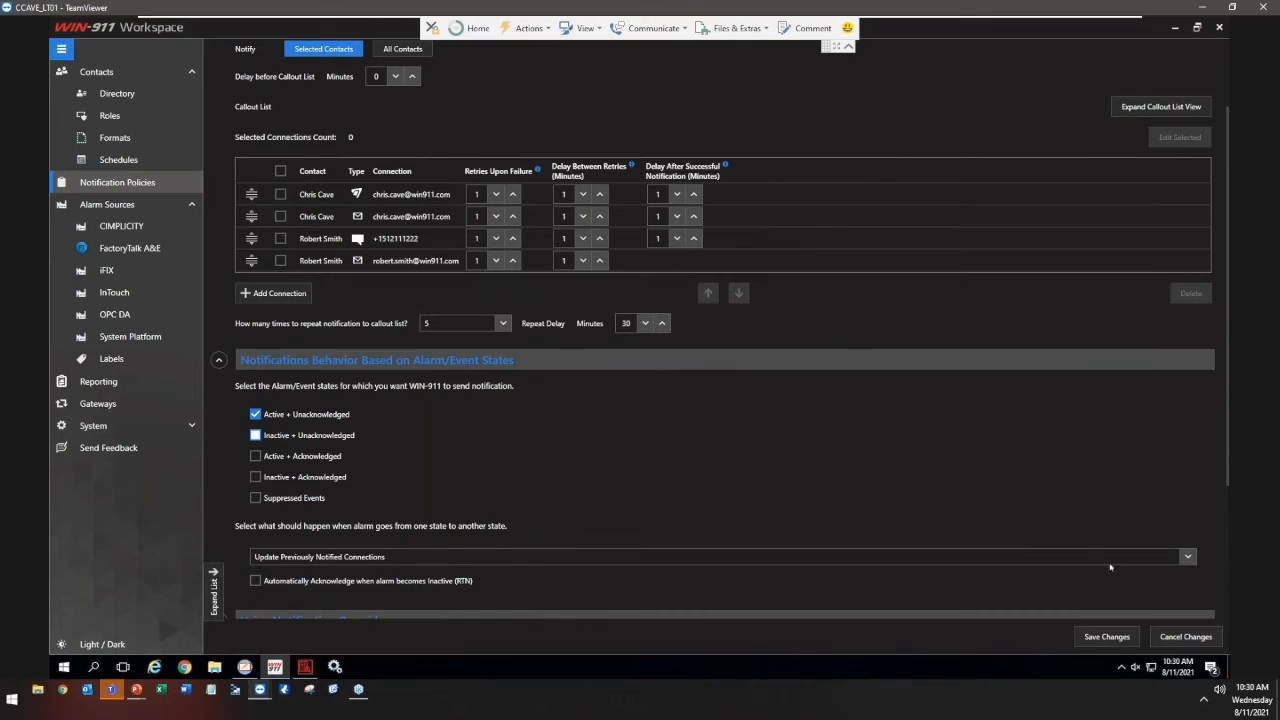
pyautogui.click(1187, 556)
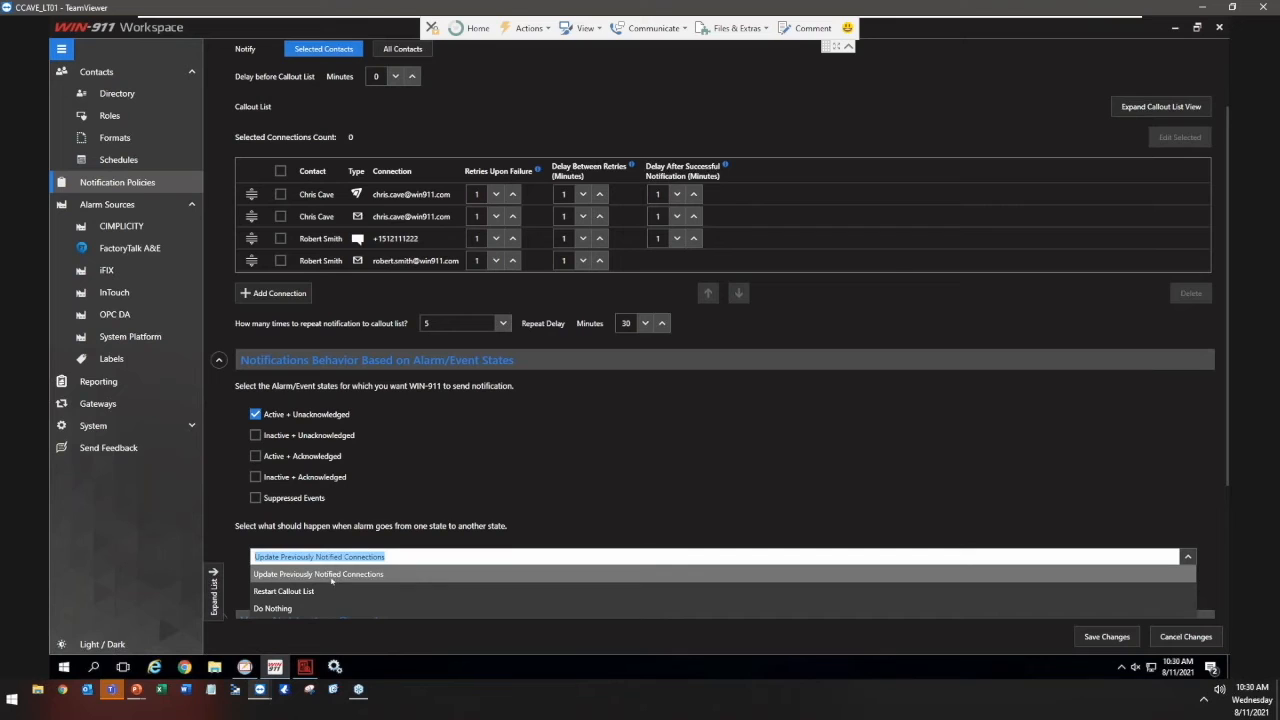
pyautogui.click(363, 576)
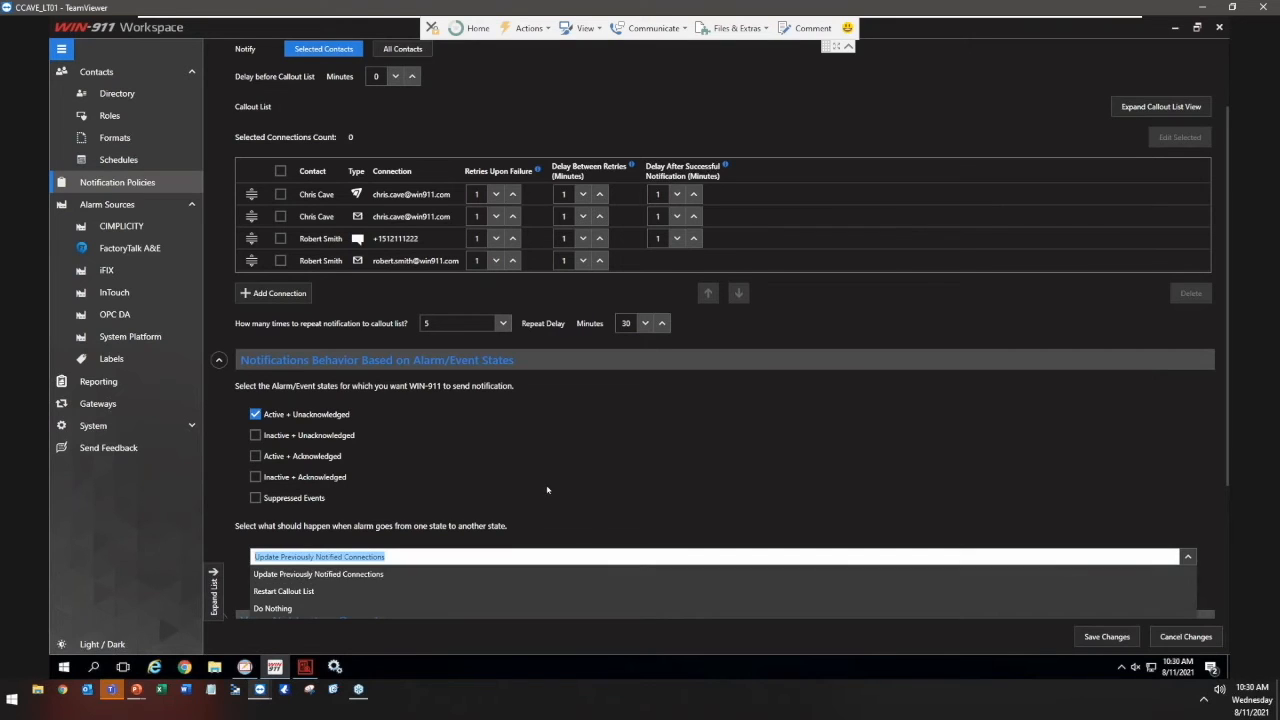
pyautogui.click(1190, 637)
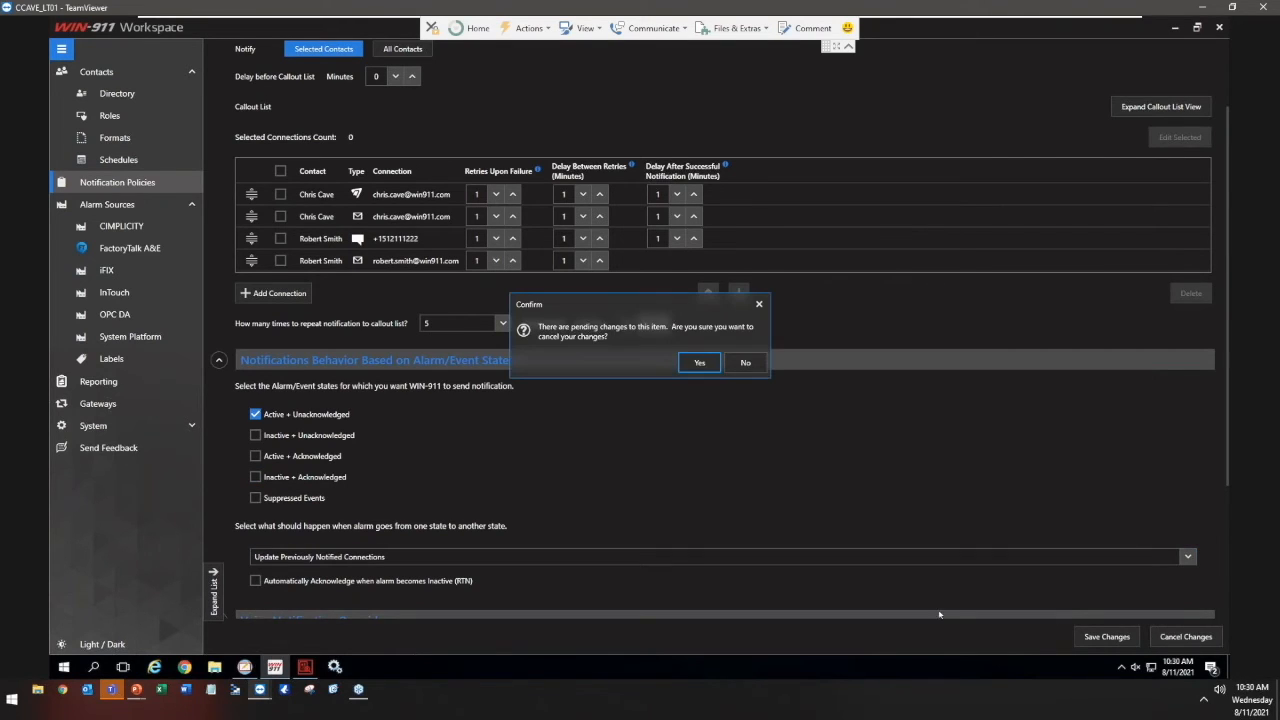
pyautogui.click(699, 363)
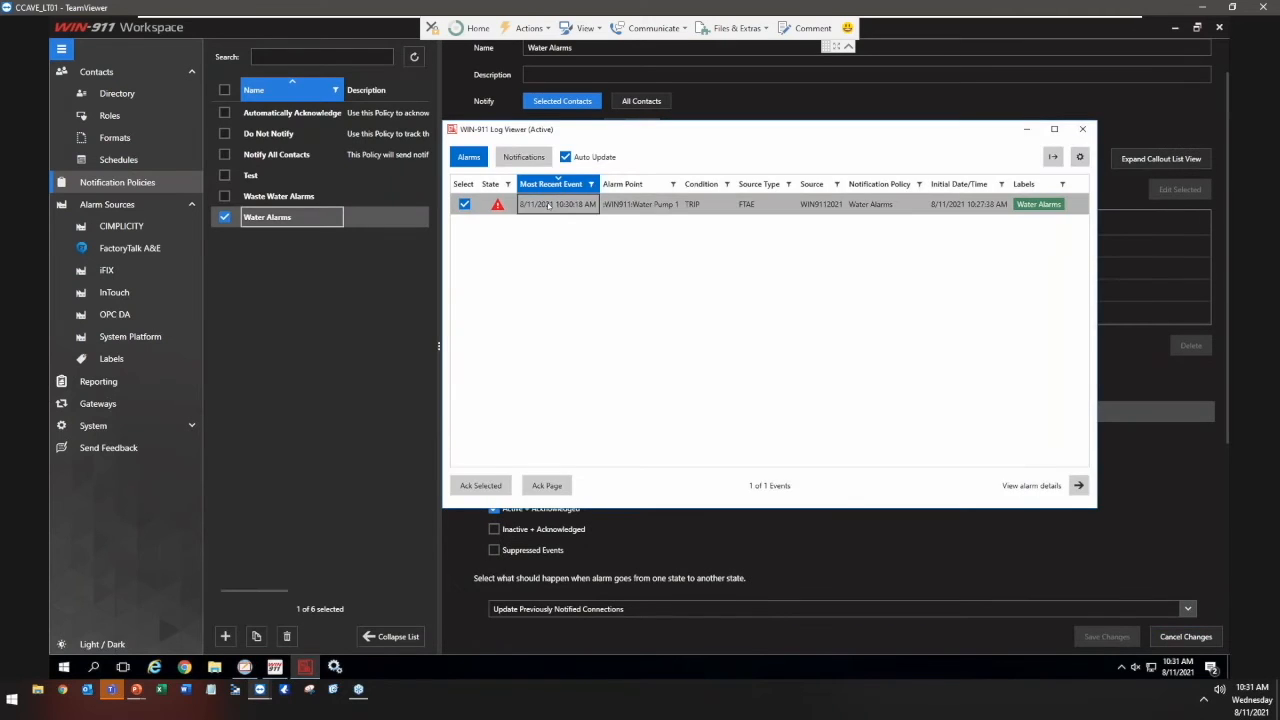
# - Reopen the Water Pump 1 alarm's details in the Log Viewer and inspect the newest ReNotify callout entries and the state changes
pyautogui.doubleClick(560, 200)
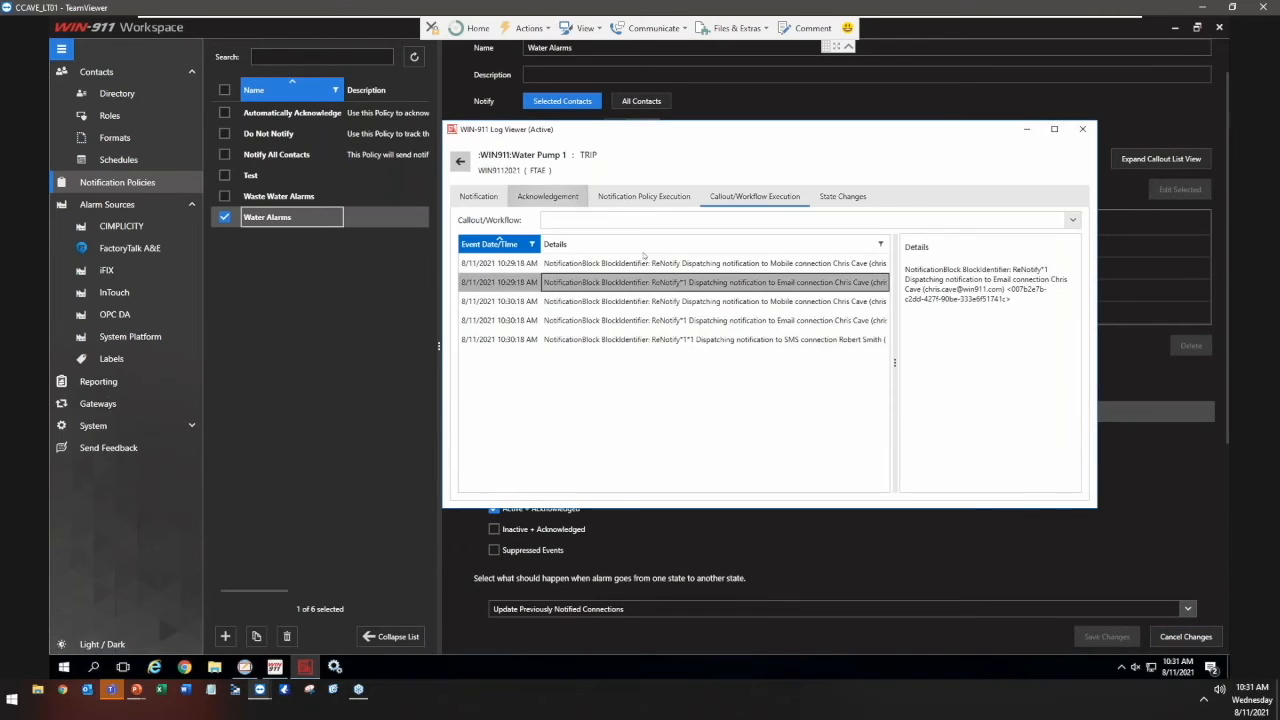
pyautogui.click(670, 301)
pyautogui.click(670, 320)
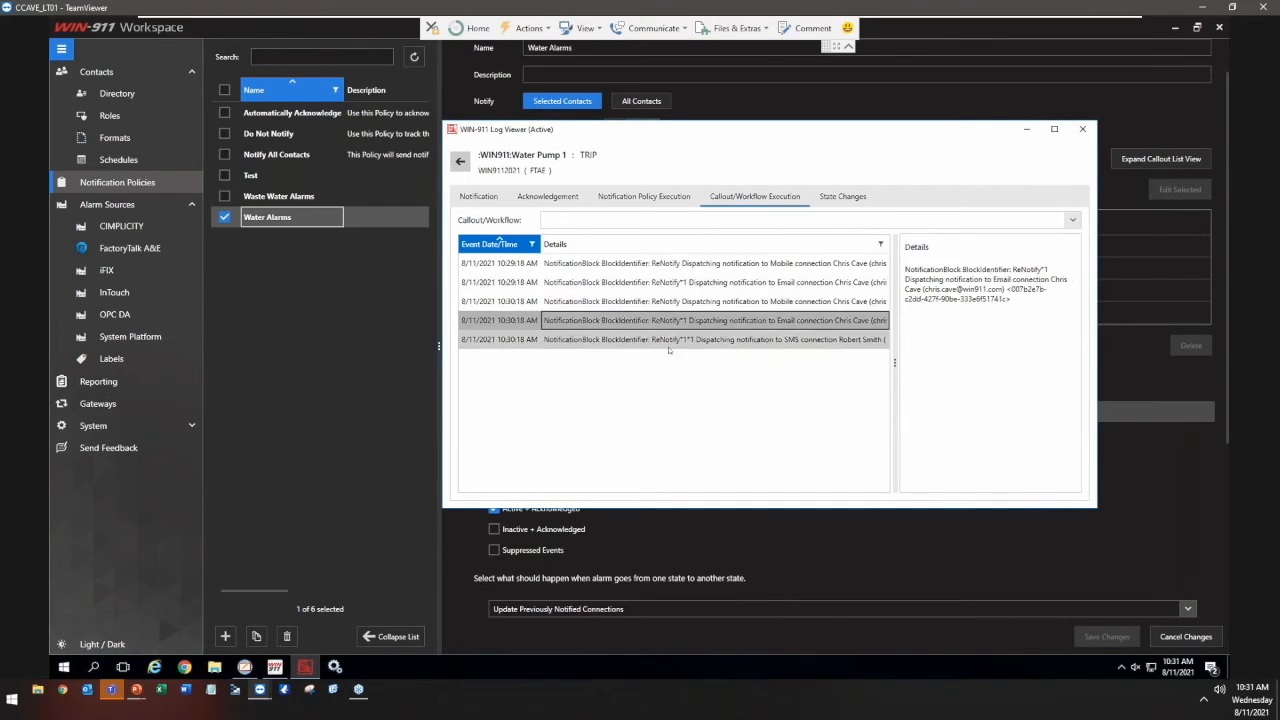
pyautogui.click(669, 344)
pyautogui.click(843, 196)
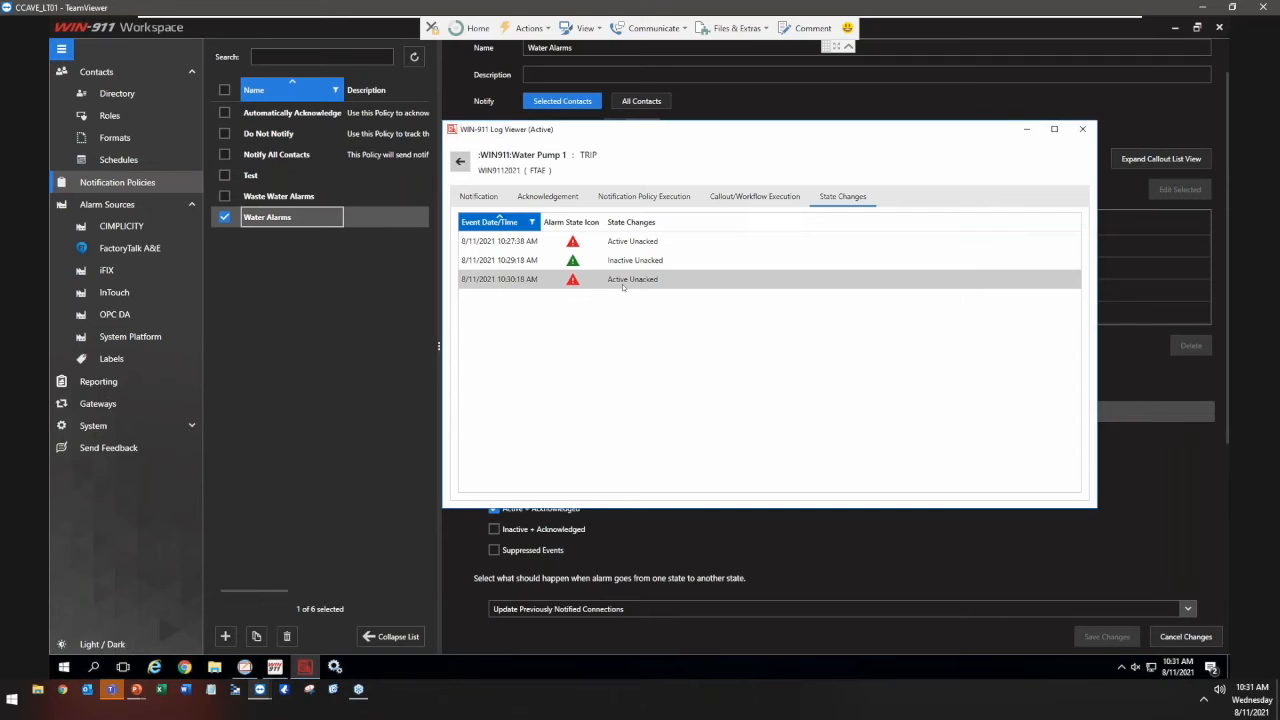
# - Acknowledge the Water Pump 1 alarm from the Log Viewer without a comment
pyautogui.click(547, 196)
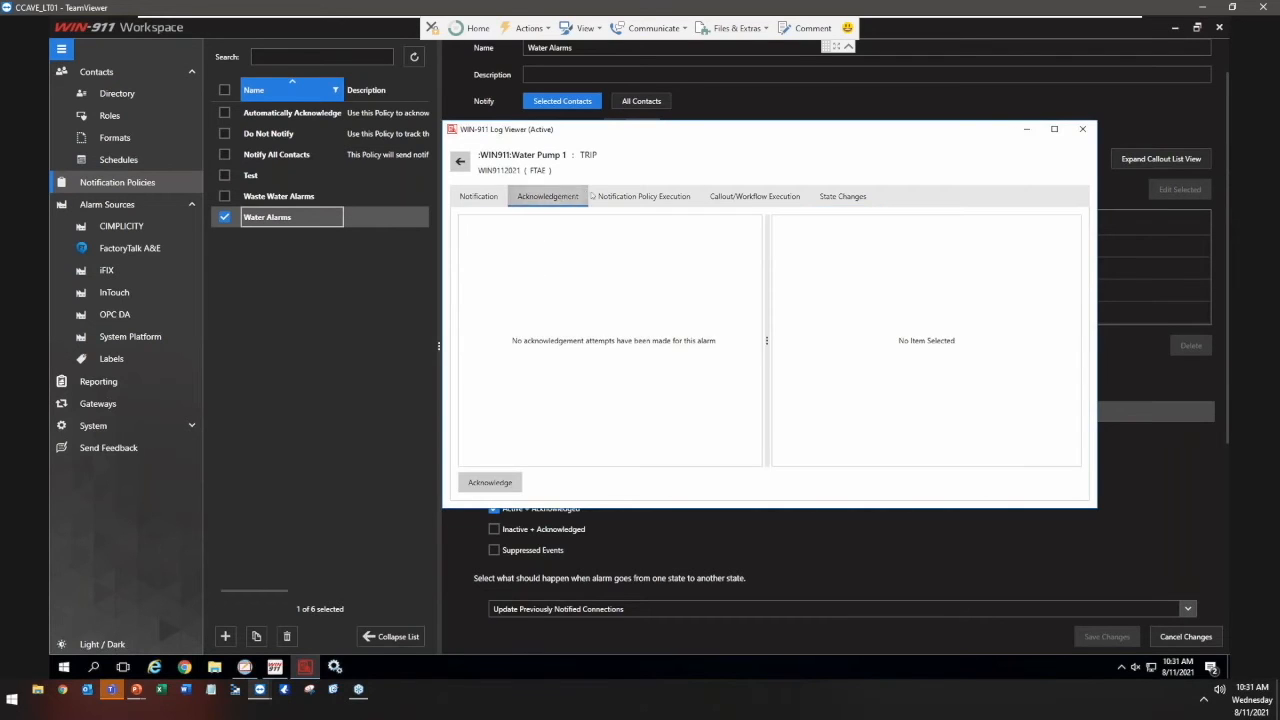
pyautogui.click(494, 489)
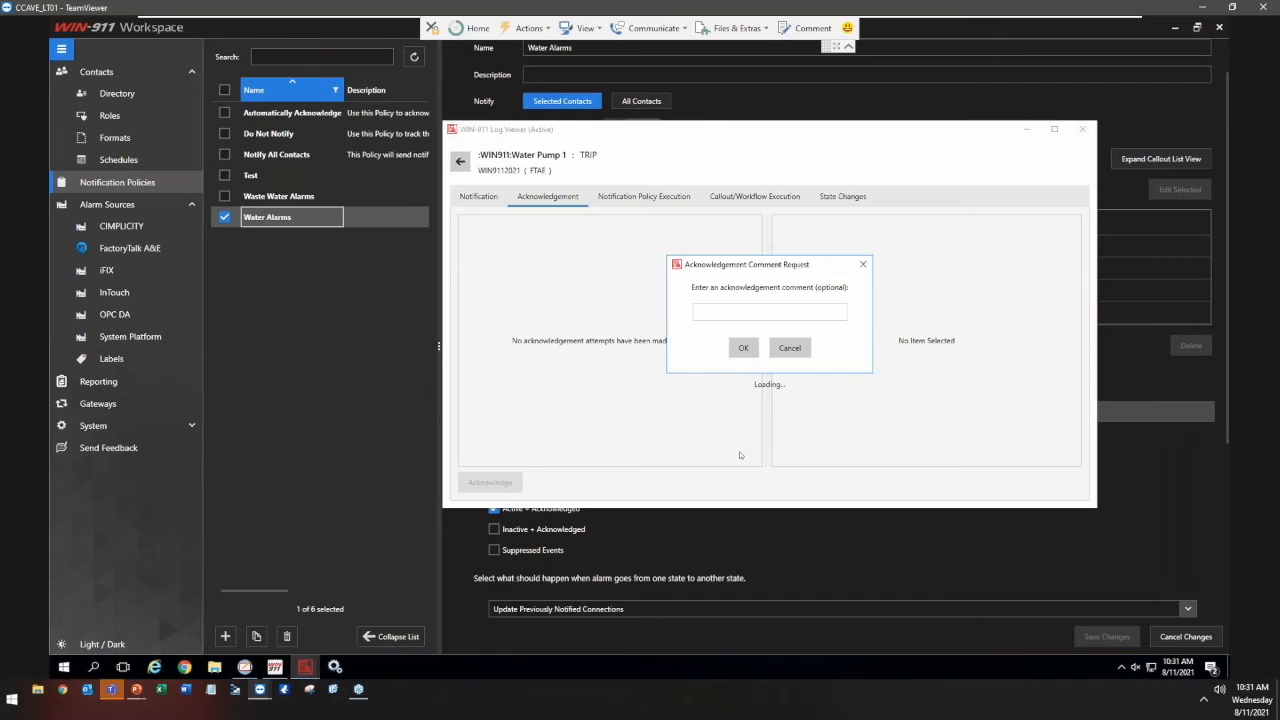
pyautogui.click(744, 348)
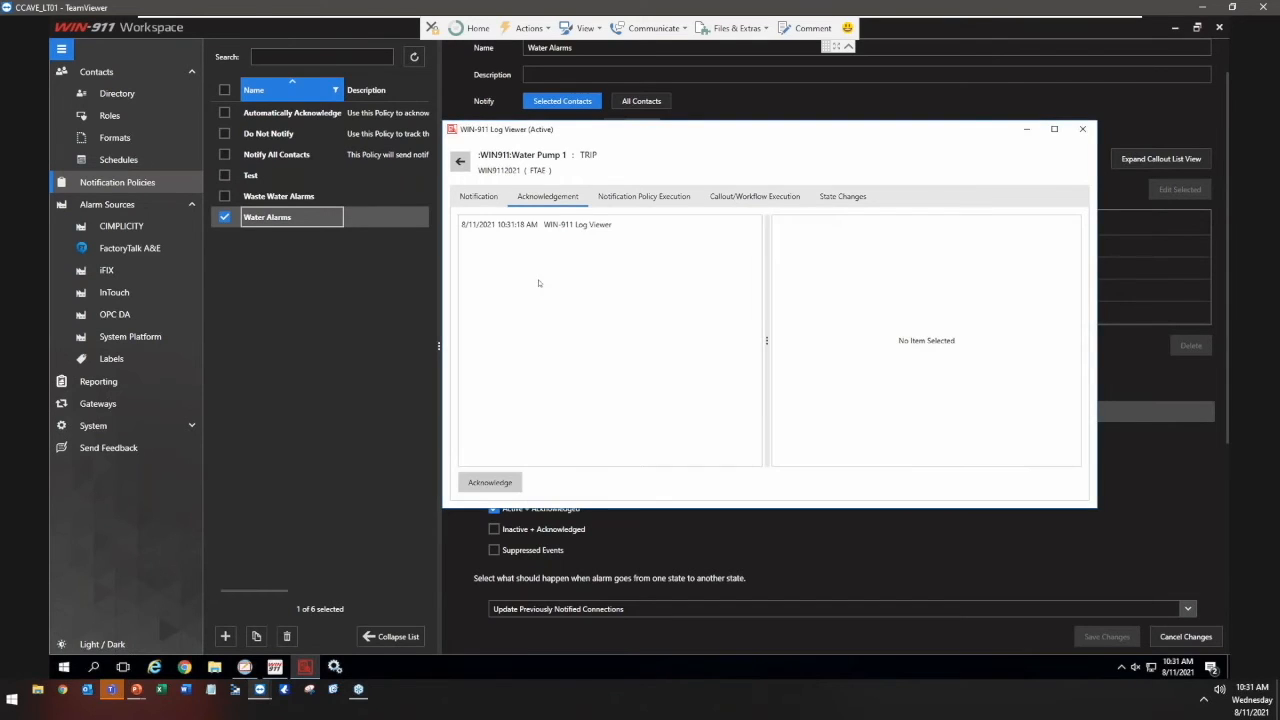
# - Return to the Log Viewer's alarm list, set Water Pump 1 to 0 in FactoryTalk View Studio and check the list again
pyautogui.click(460, 161)
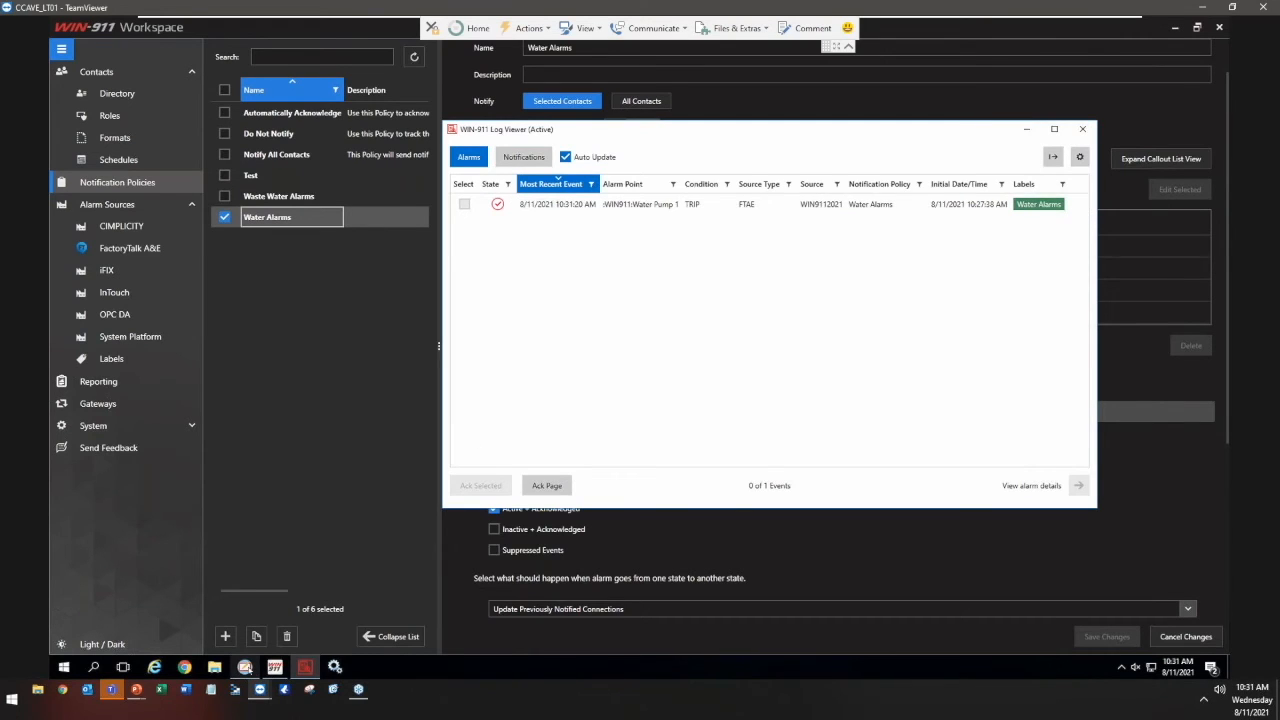
pyautogui.click(244, 666)
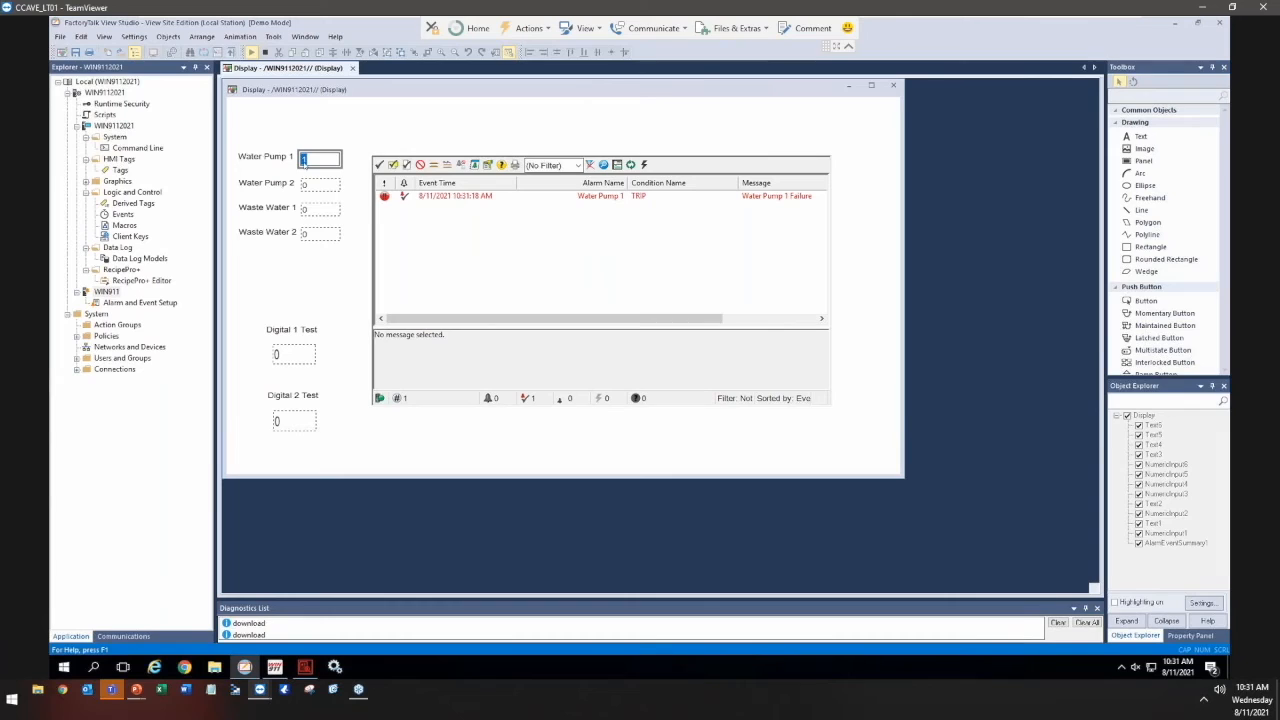
pyautogui.write('0')
pyautogui.press('Return')
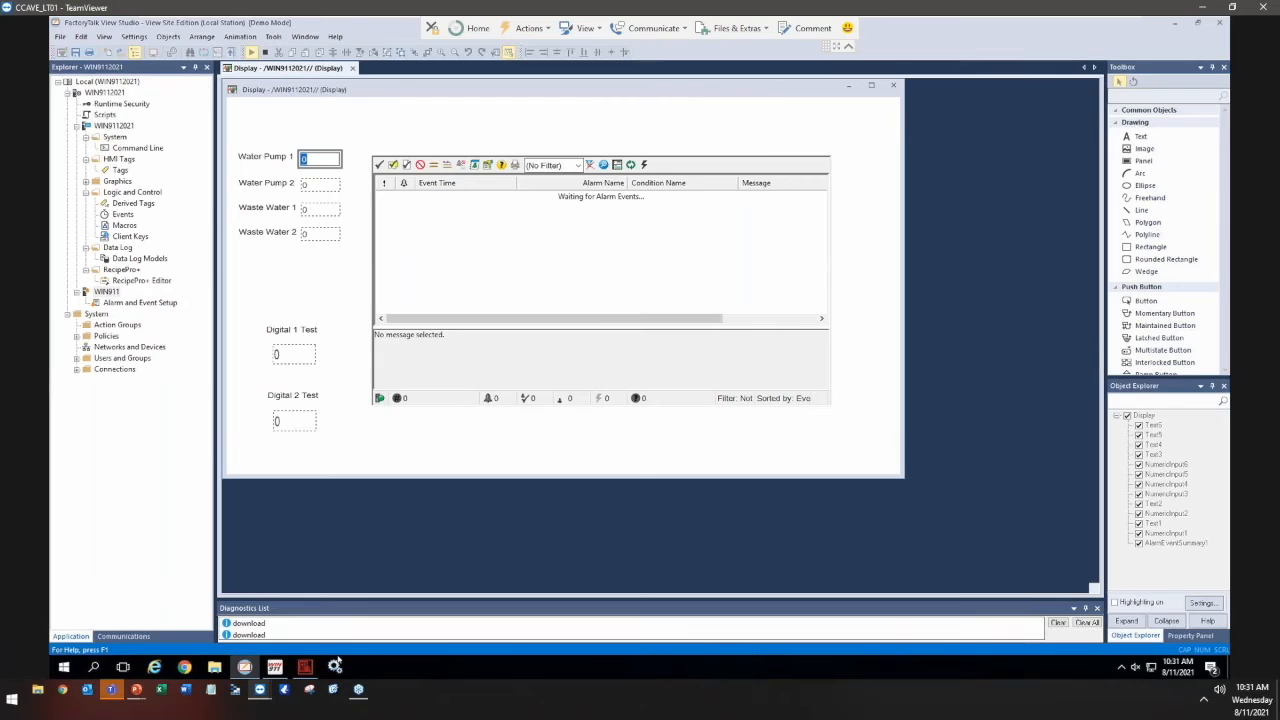
pyautogui.click(305, 667)
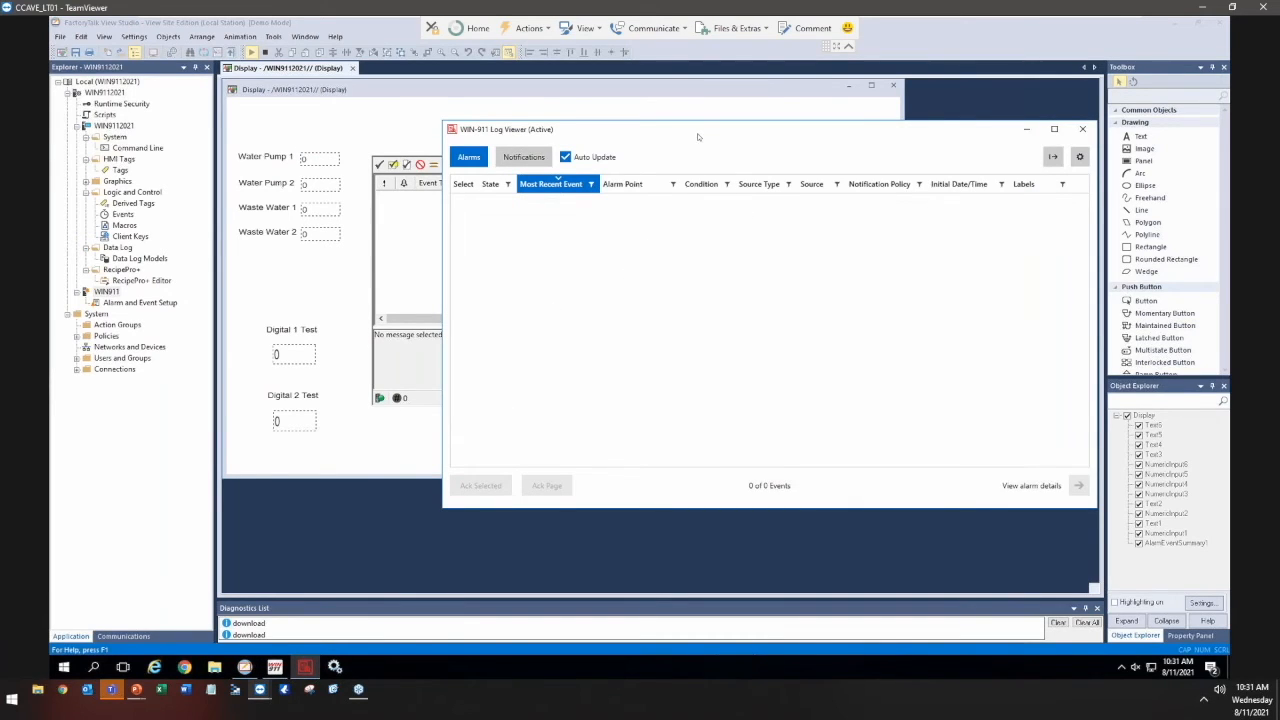
pyautogui.moveTo(698, 134); pyautogui.dragTo(711, 140)
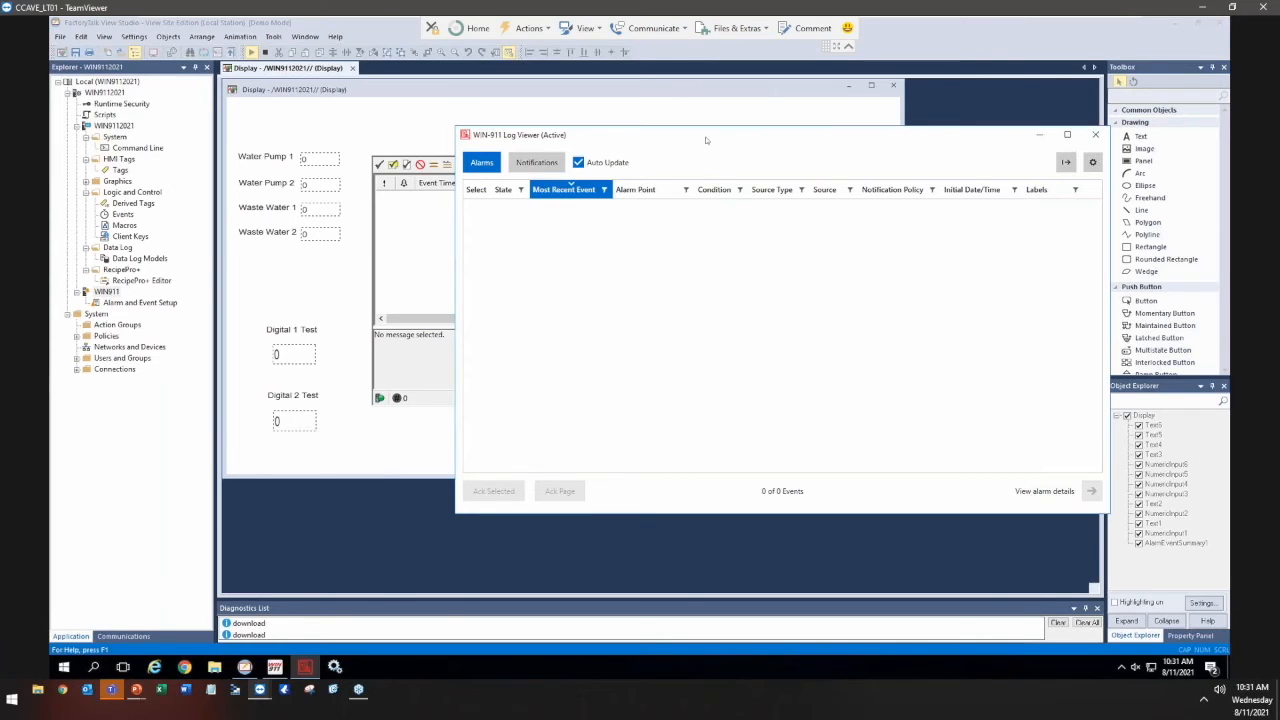
pyautogui.moveTo(700, 134); pyautogui.dragTo(657, 126)
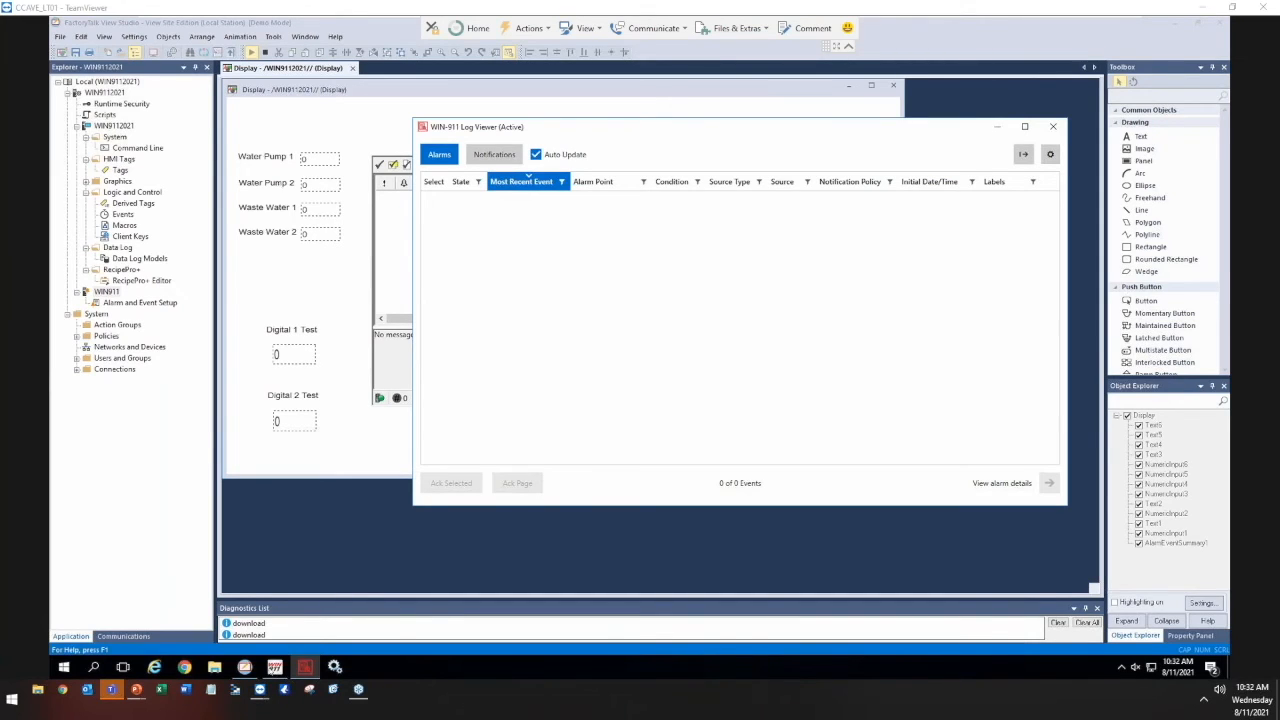
# - In WIN-911 Workspace, disable Inactive + Unacknowledged and Active + Acknowledged notifications for the Water Alarms policy and save the changes
pyautogui.click(275, 667)
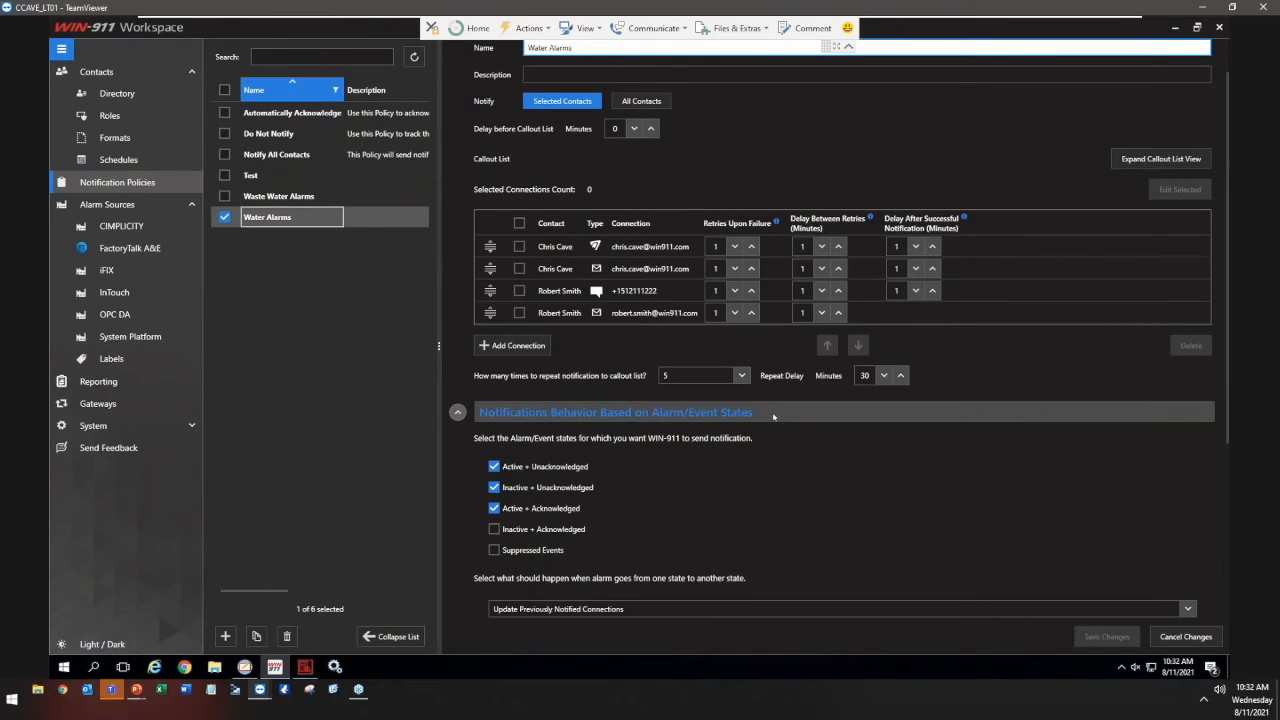
pyautogui.scroll(-1, 462, 450)
pyautogui.click(494, 458)
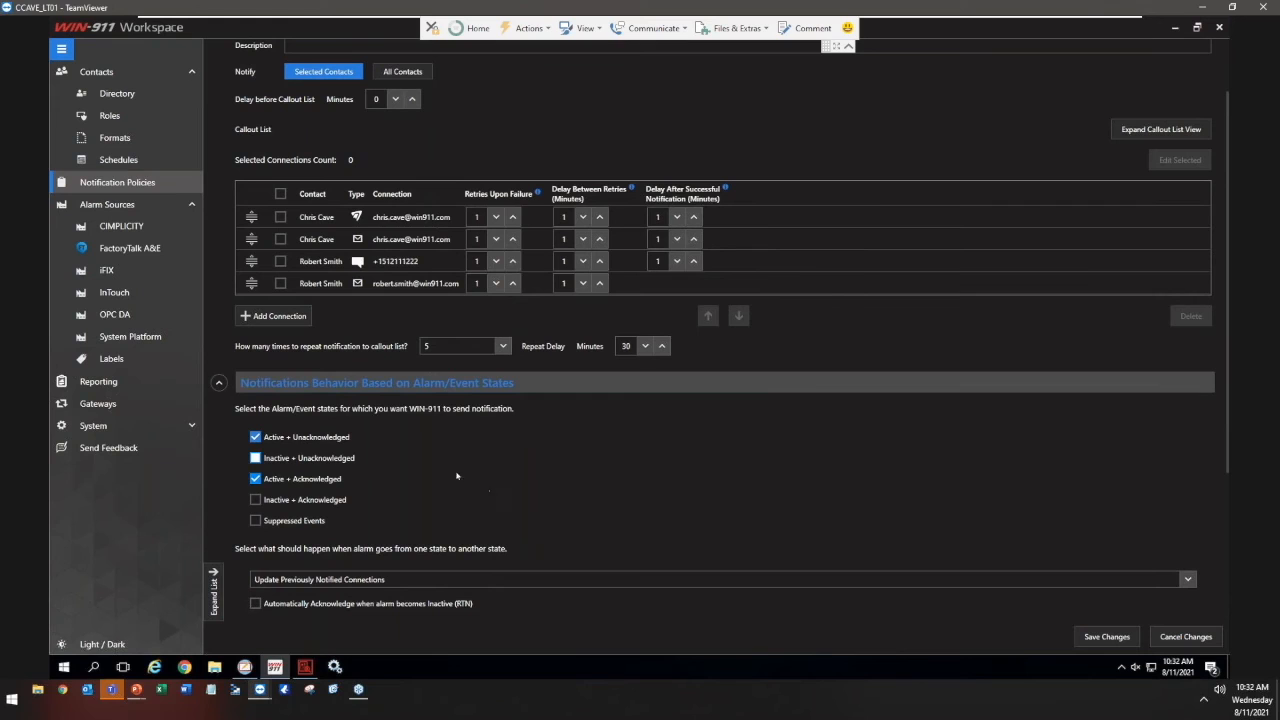
pyautogui.click(255, 478)
pyautogui.scroll(-2, 311, 532)
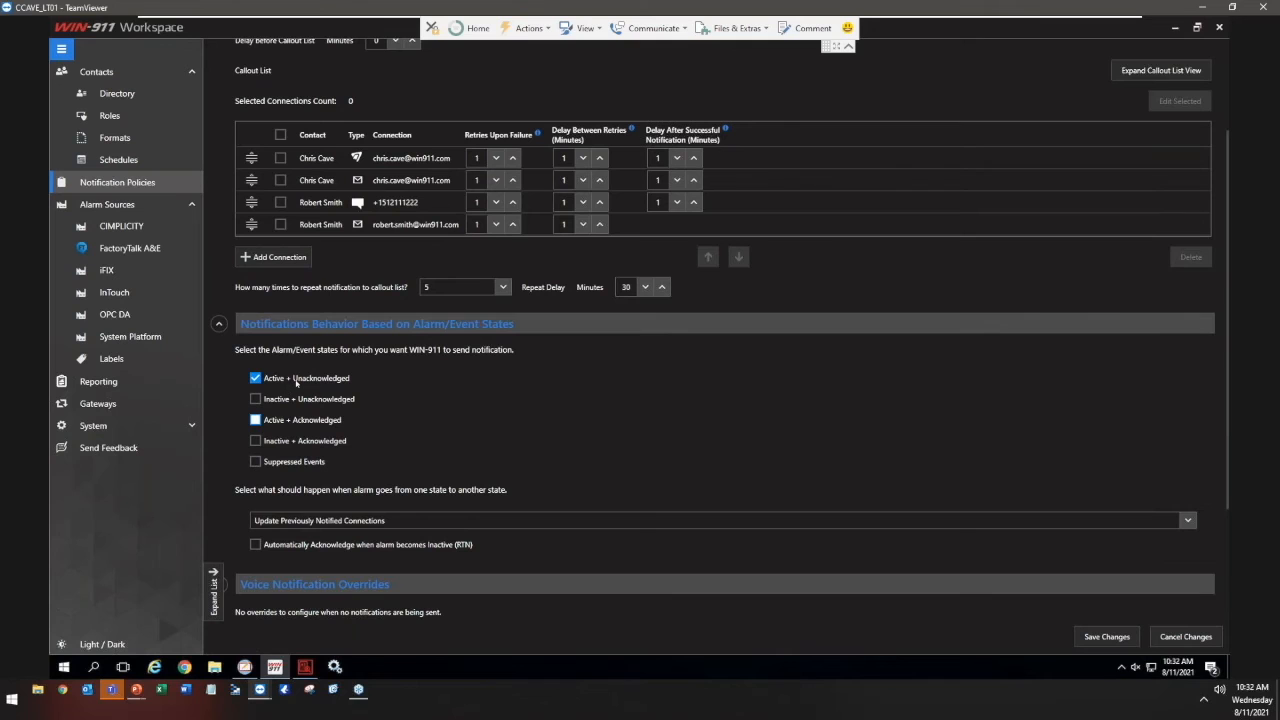
pyautogui.scroll(-2, 711, 579)
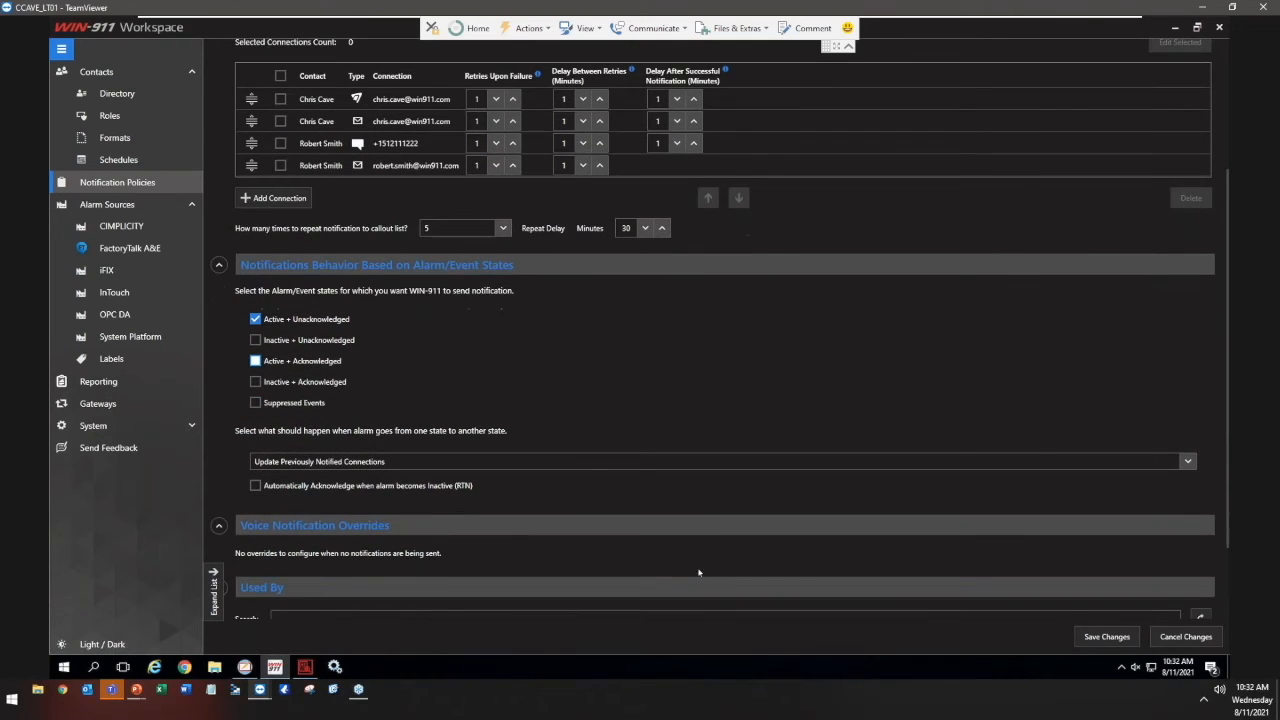
pyautogui.scroll(1, 800, 585)
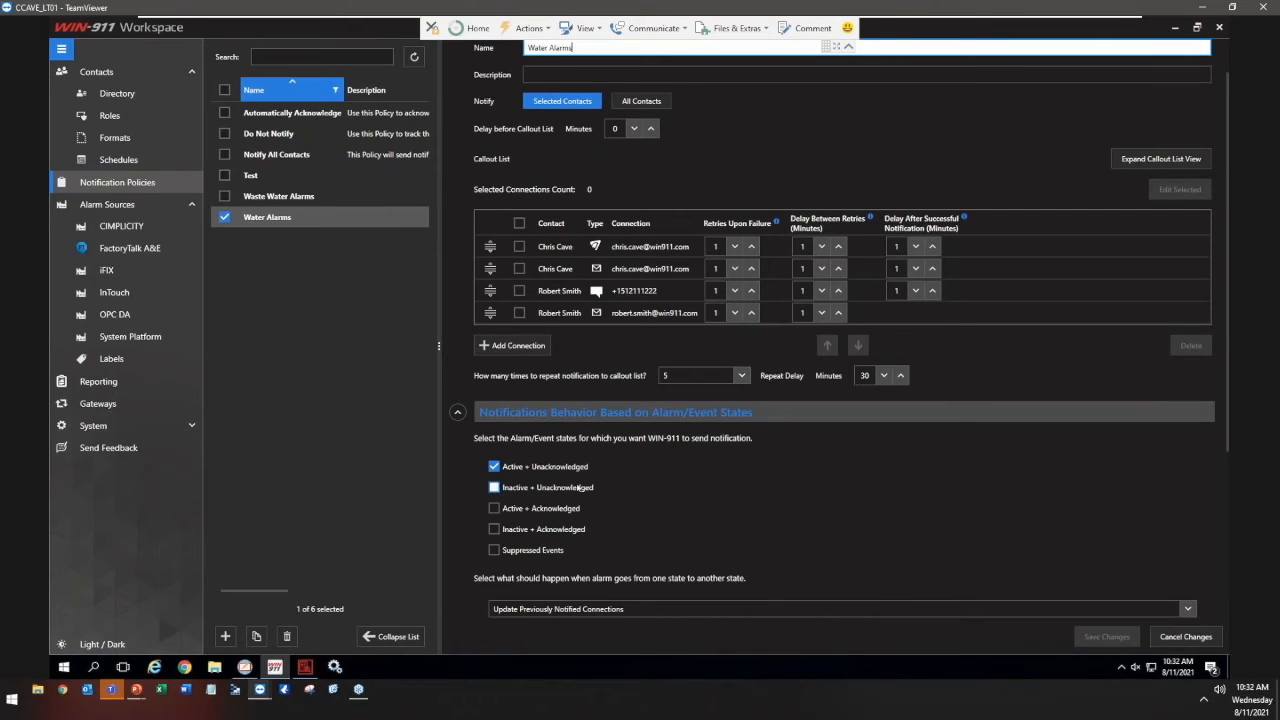
# - Switch to FactoryTalk View Studio, set Water Pump 1 to 1 and bring up the Log Viewer's alarm list
pyautogui.click(245, 666)
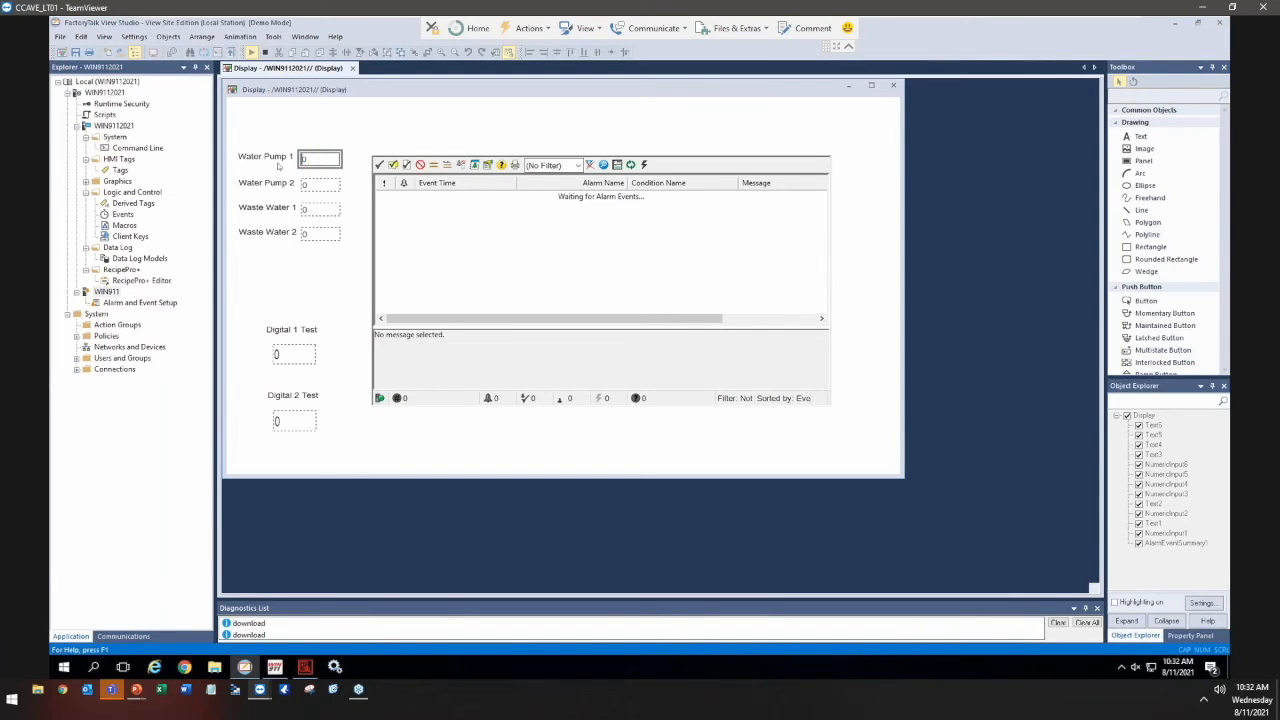
pyautogui.write('1')
pyautogui.press('Delete')
pyautogui.press('Return')
pyautogui.click(307, 668)
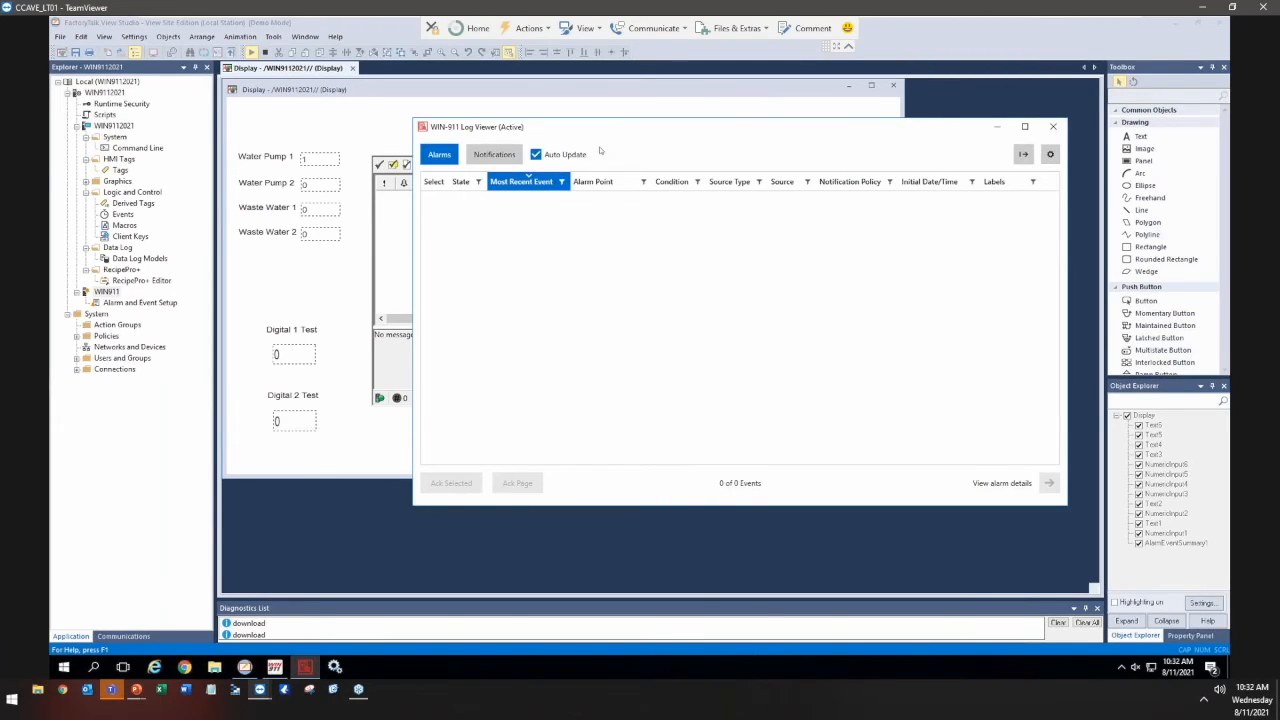
pyautogui.moveTo(608, 128); pyautogui.dragTo(650, 160)
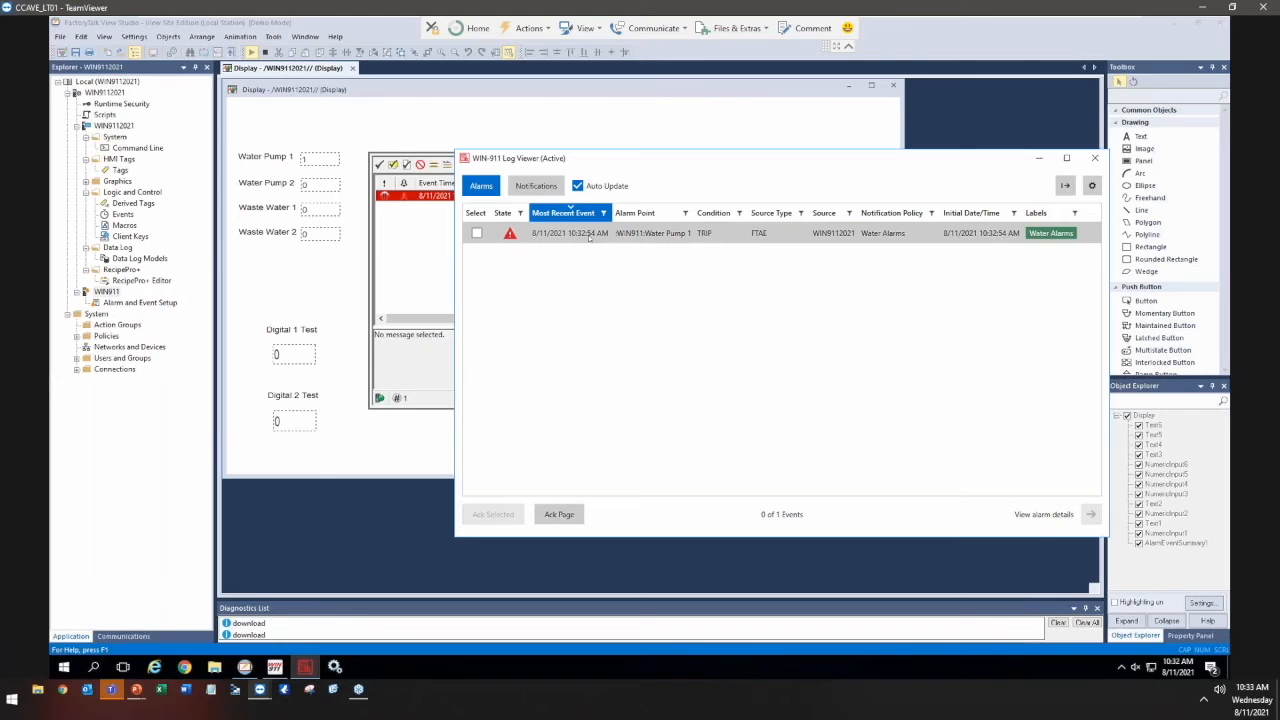
# - Open the new Water Pump 1 alarm's details and inspect its notifications and callout execution entries
pyautogui.doubleClick(588, 236)
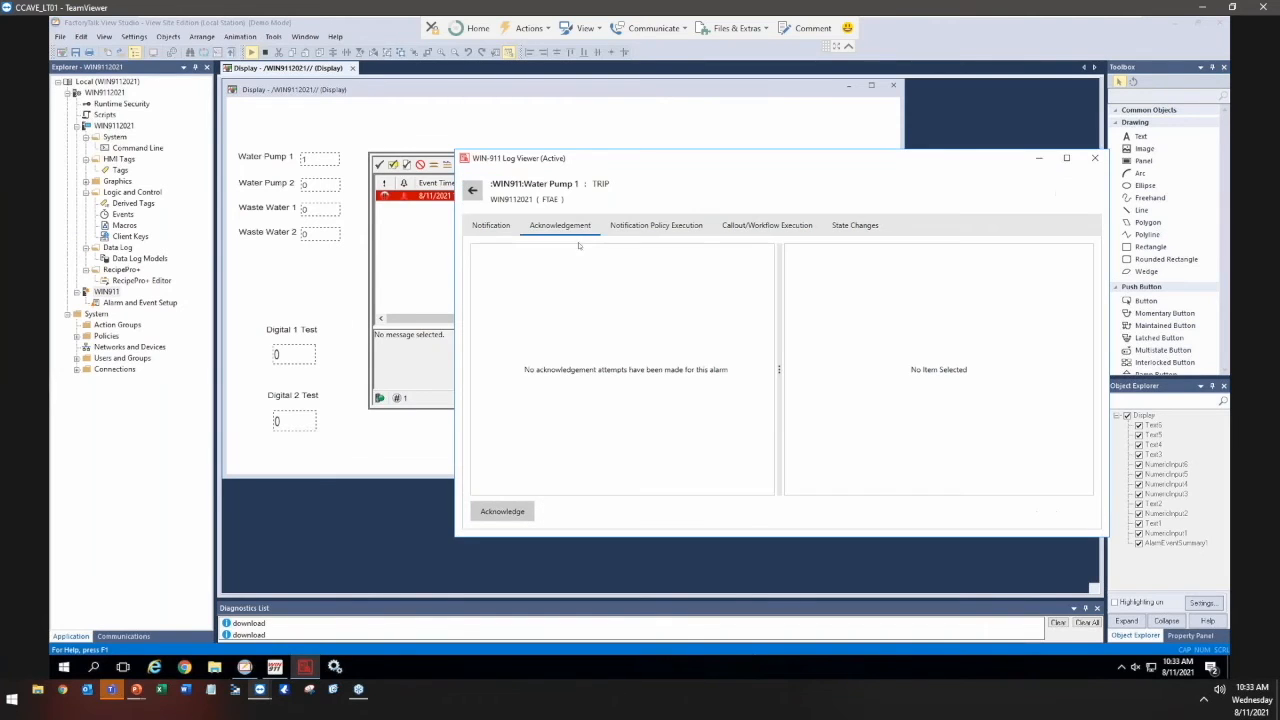
pyautogui.click(491, 226)
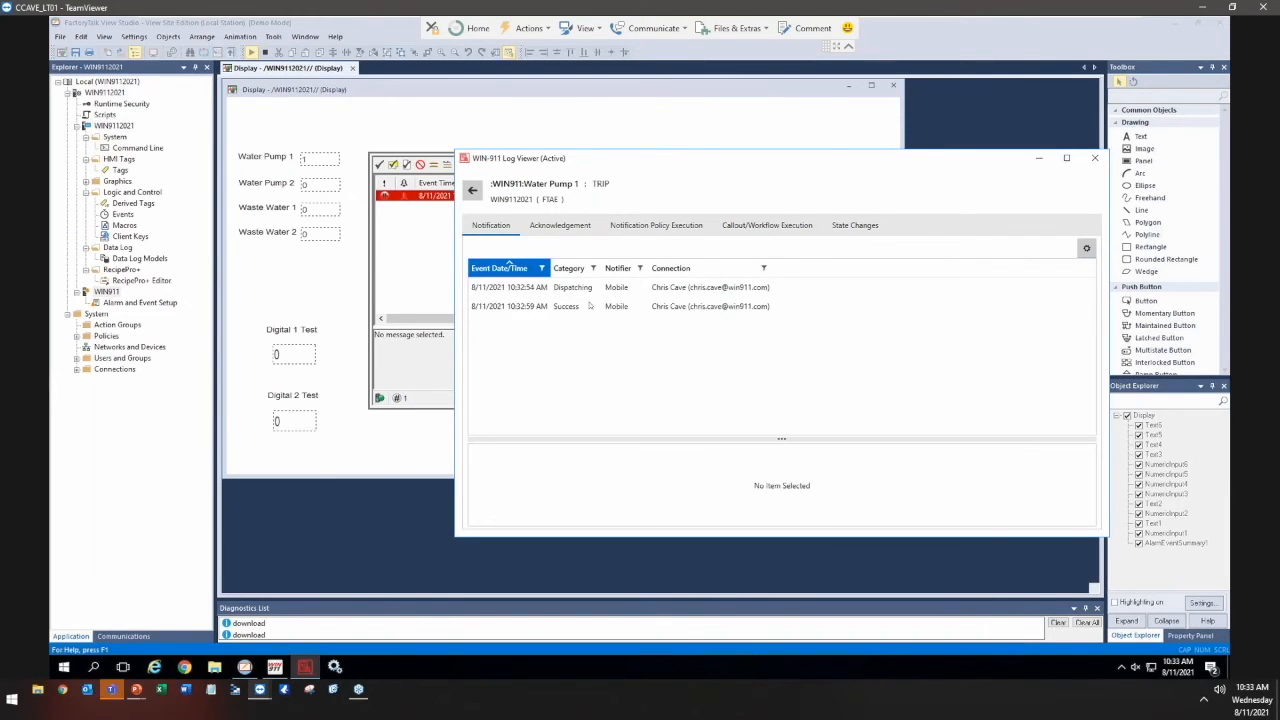
pyautogui.click(755, 234)
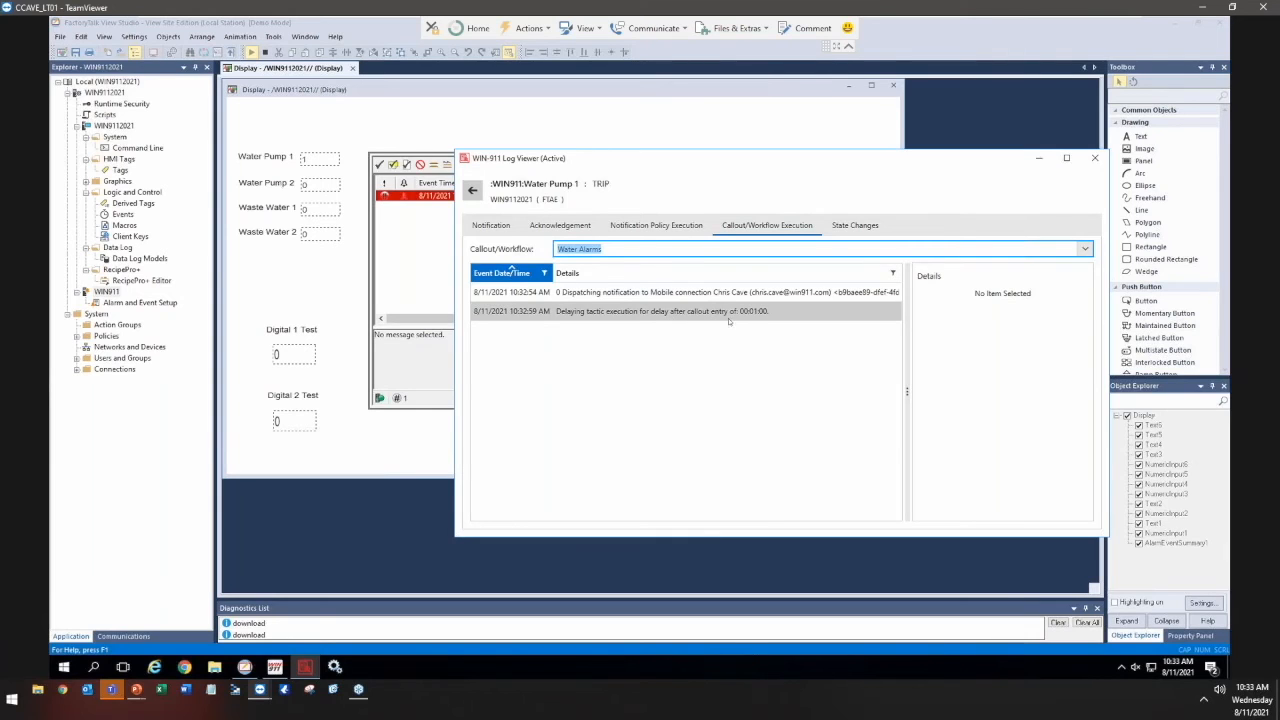
# - Acknowledge the Water Pump 1 alarm from the alarm summary in FactoryTalk View Studio
pyautogui.click(319, 162)
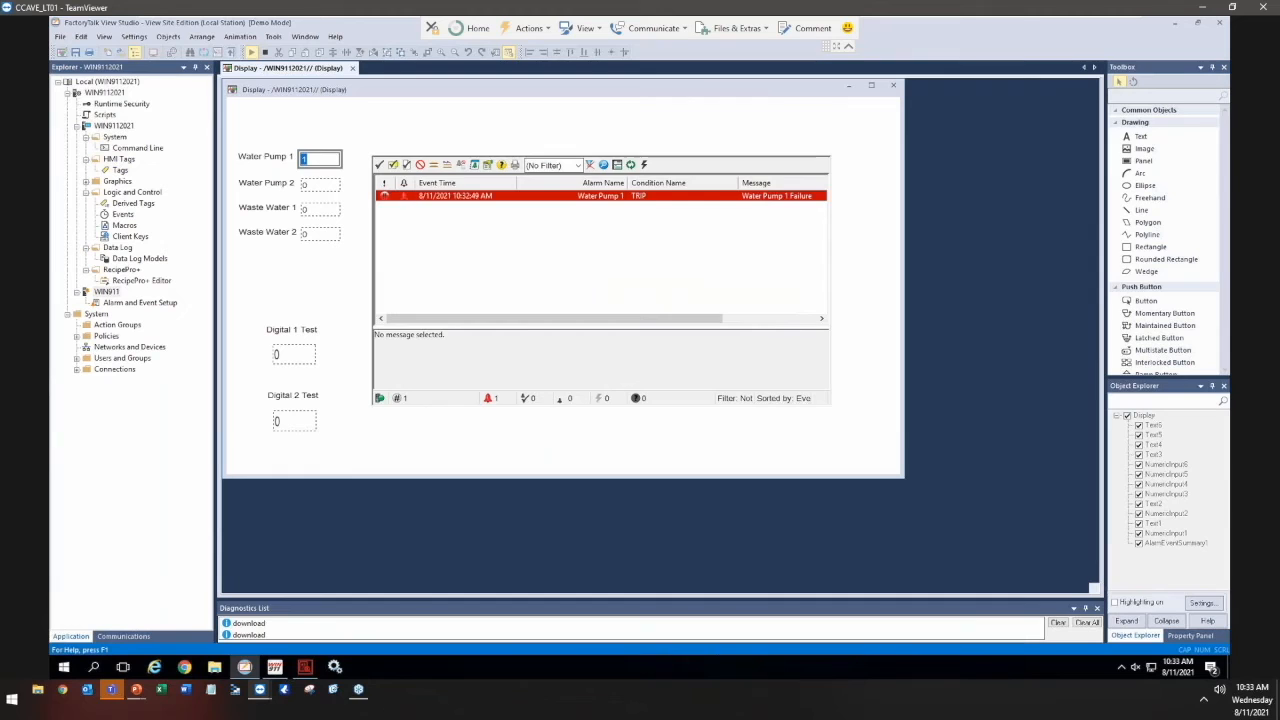
pyautogui.rightClick(438, 198)
pyautogui.click(441, 207)
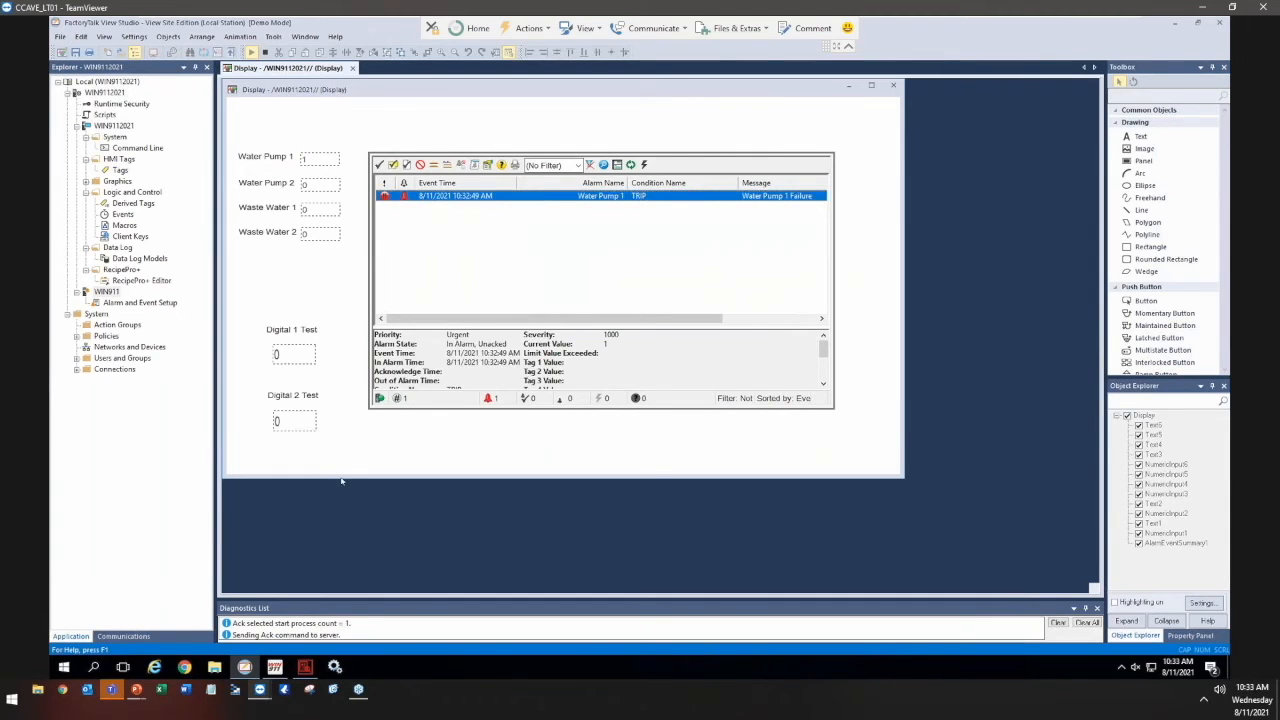
# - Switch to the Log Viewer and examine the alarm's callout execution, acknowledgement source and notification entries
pyautogui.click(305, 667)
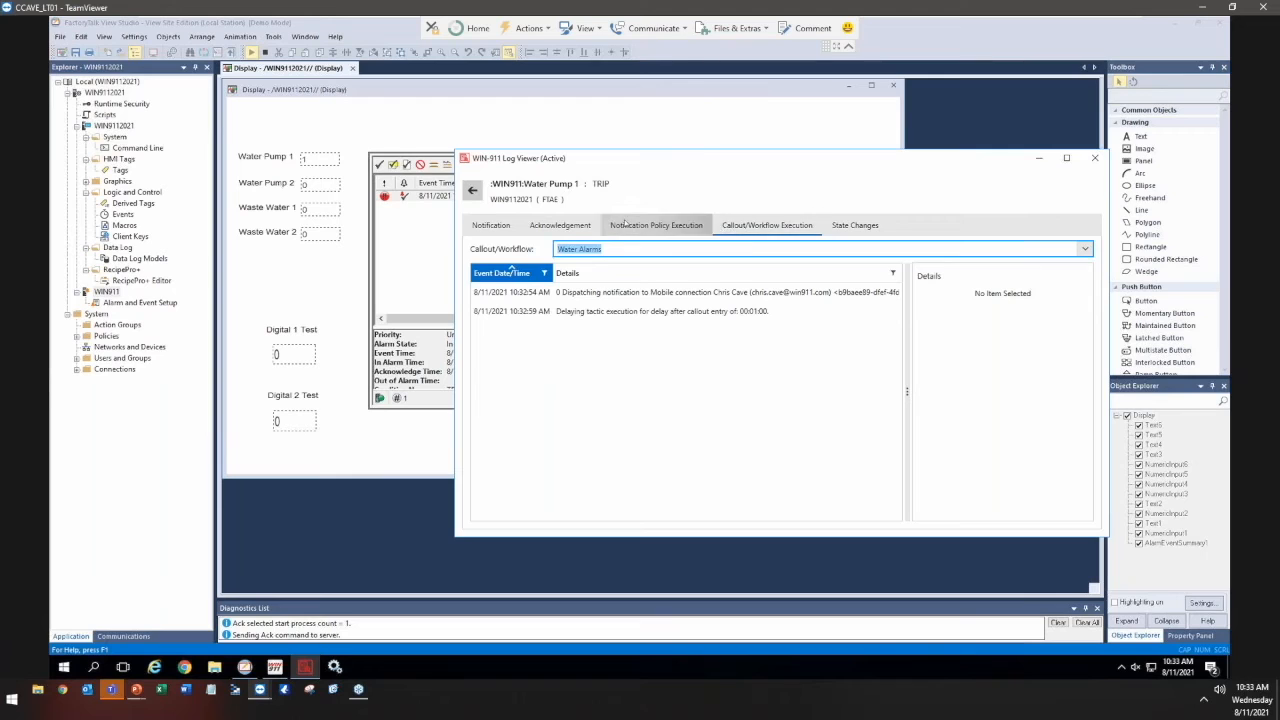
pyautogui.click(657, 226)
pyautogui.click(747, 229)
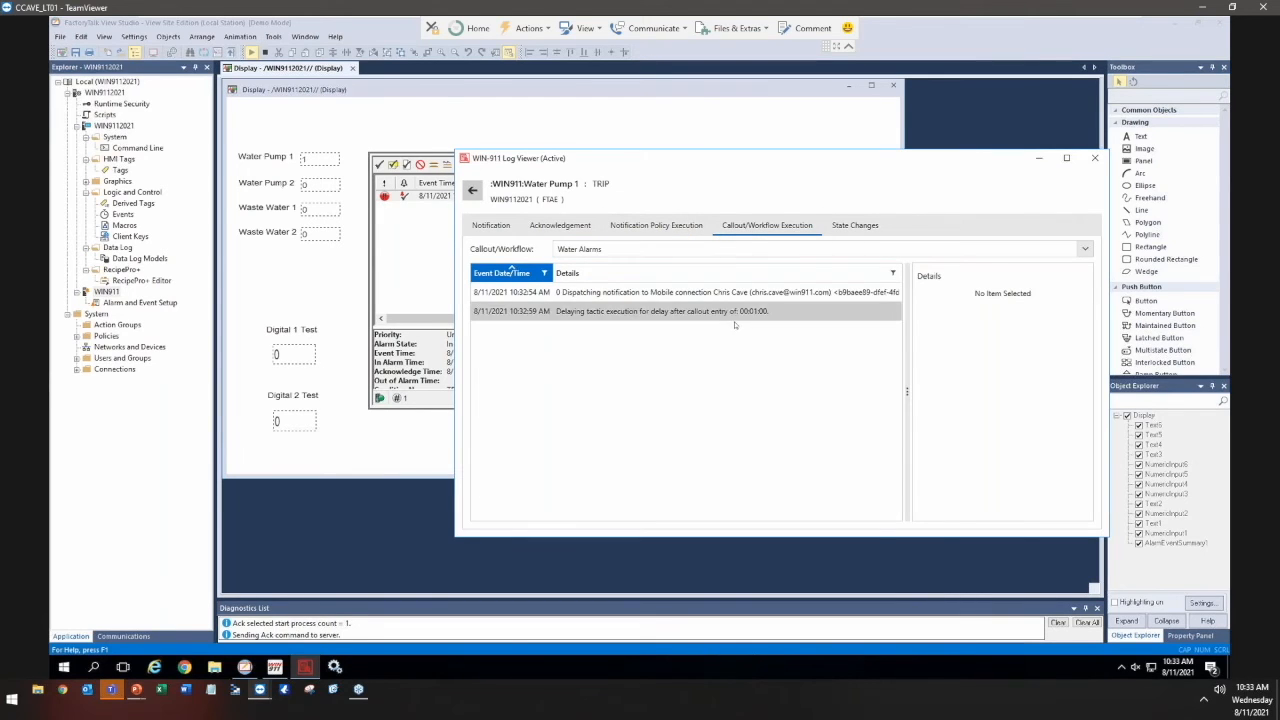
pyautogui.click(560, 226)
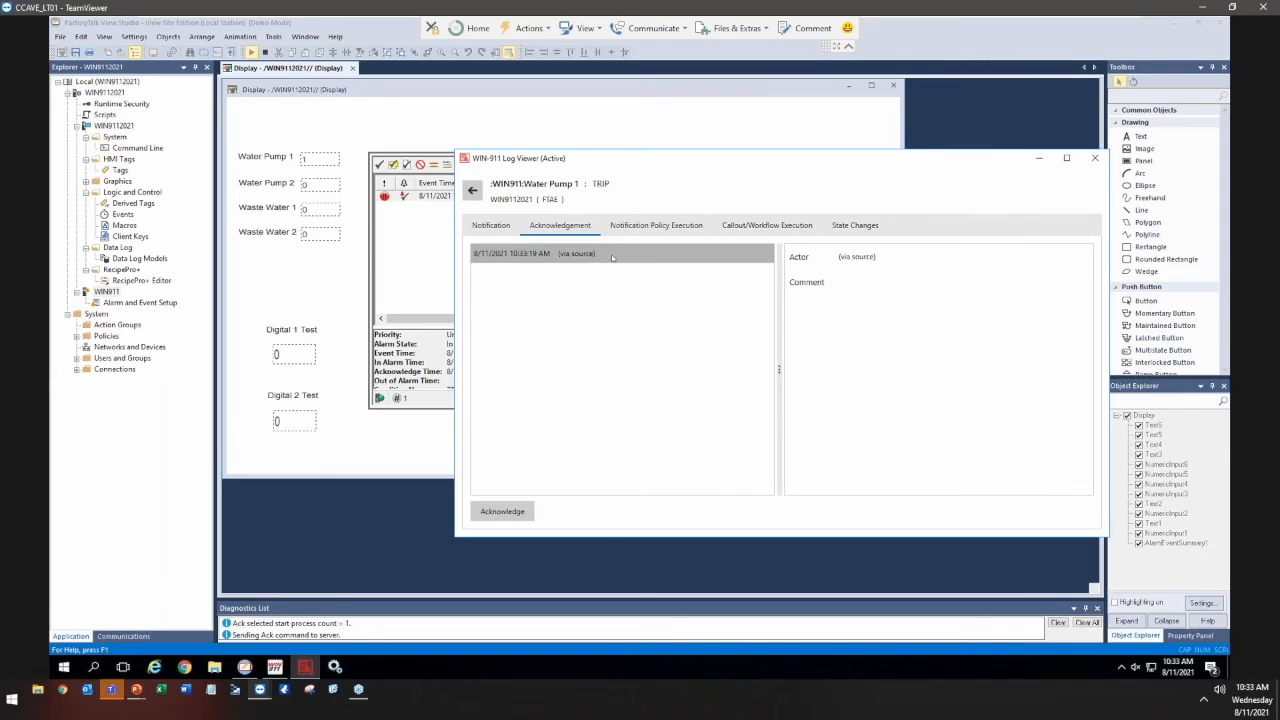
pyautogui.click(491, 226)
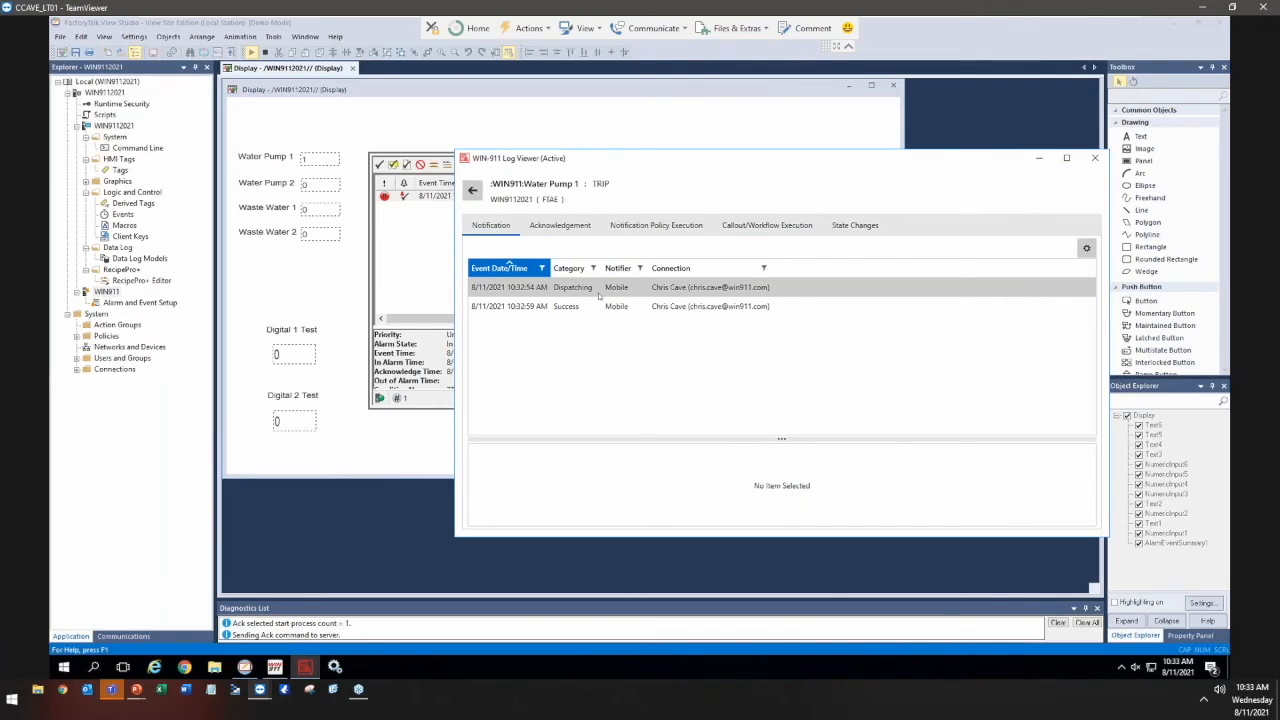
# - Review the Water Pump 1 alarm's state changes and notification policy execution entries
pyautogui.moveTo(686, 160); pyautogui.dragTo(665, 134)
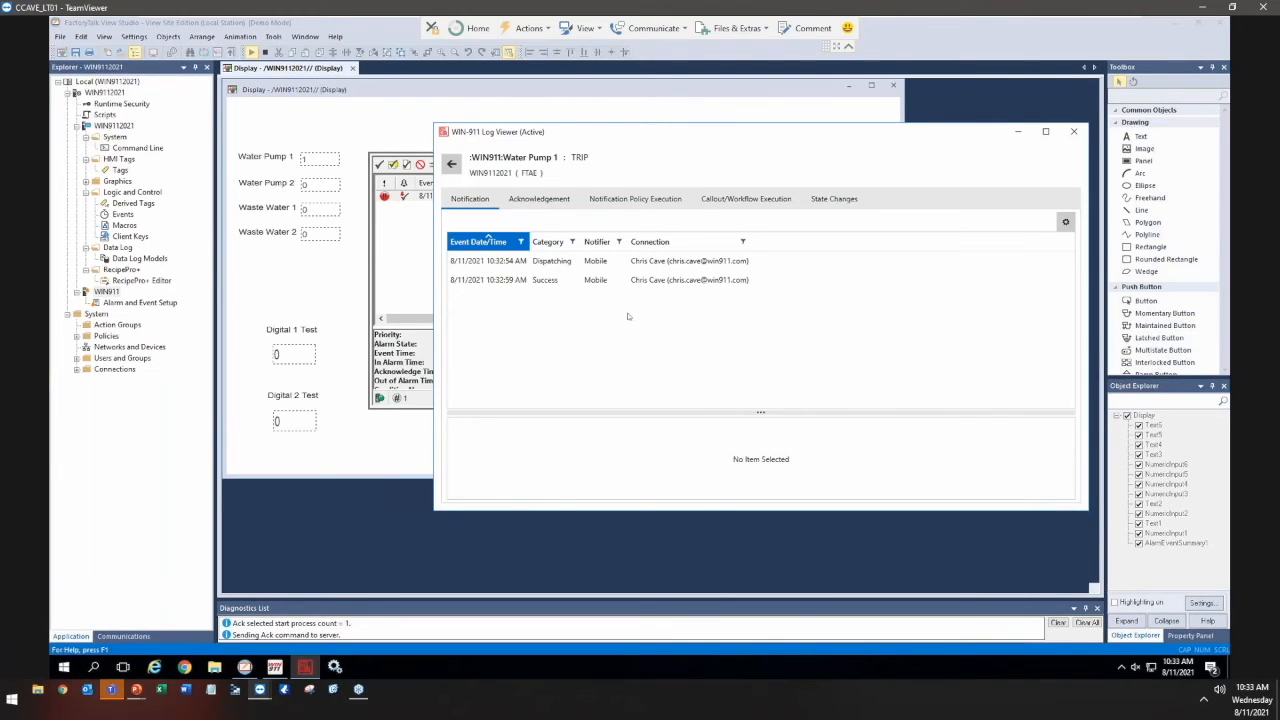
pyautogui.moveTo(678, 138); pyautogui.dragTo(690, 135)
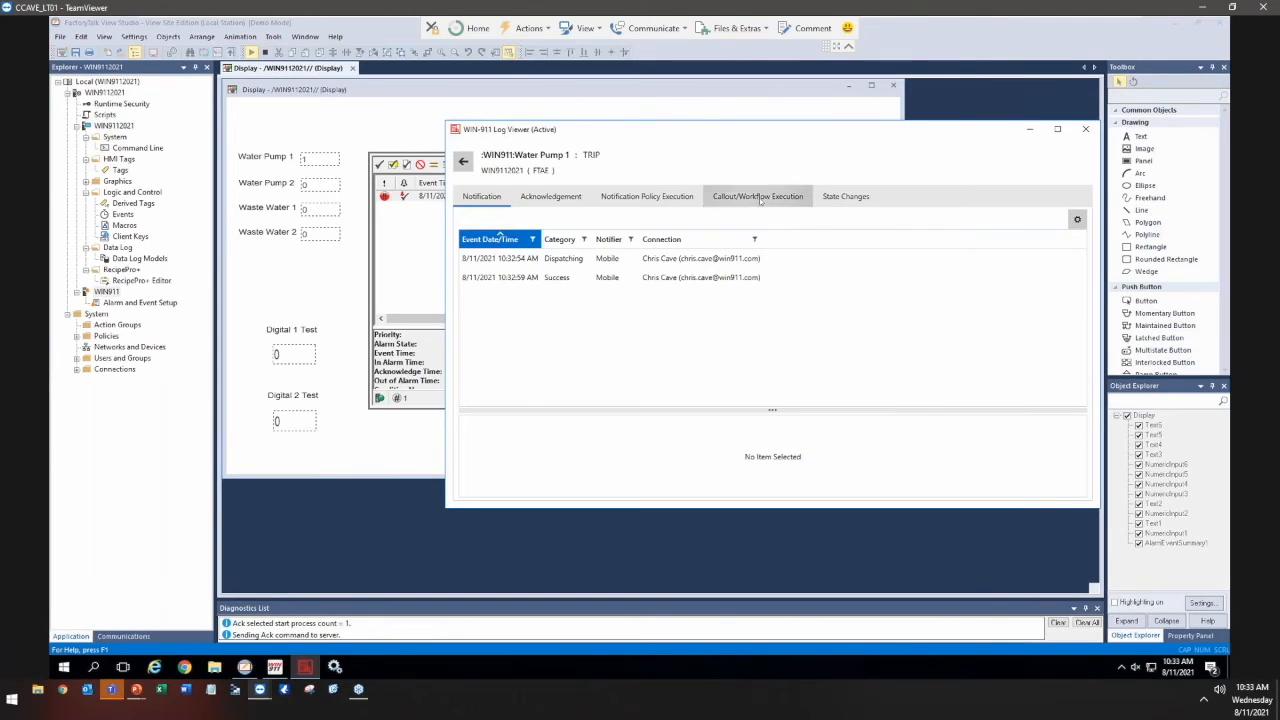
pyautogui.click(790, 197)
pyautogui.click(846, 197)
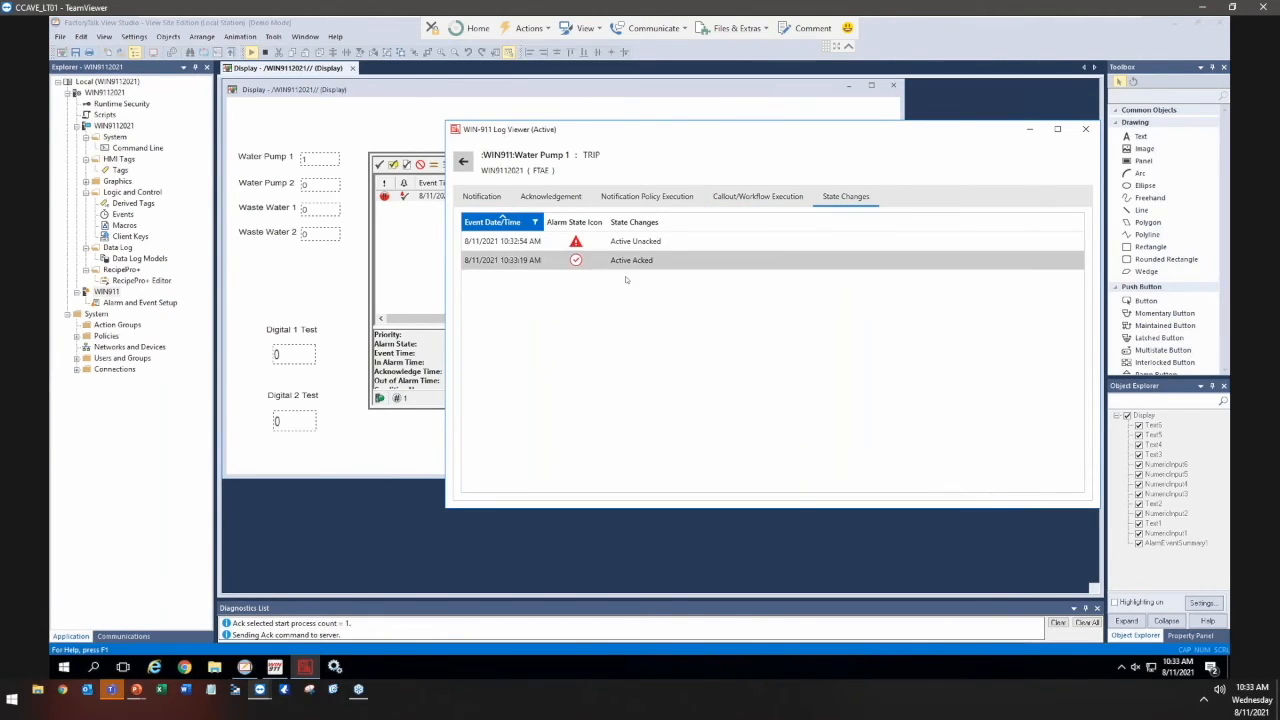
pyautogui.click(647, 196)
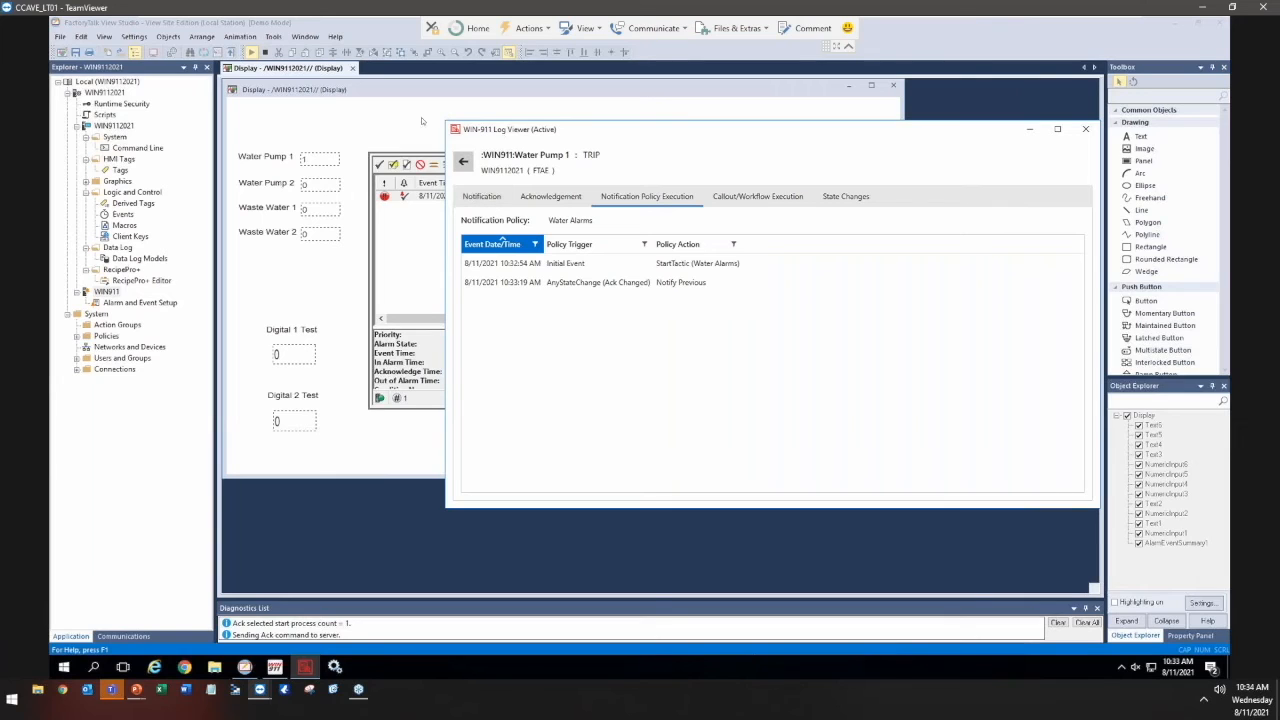
# - Switch to FactoryTalk View Studio and set Water Pump 1 back to 0
pyautogui.click(320, 162)
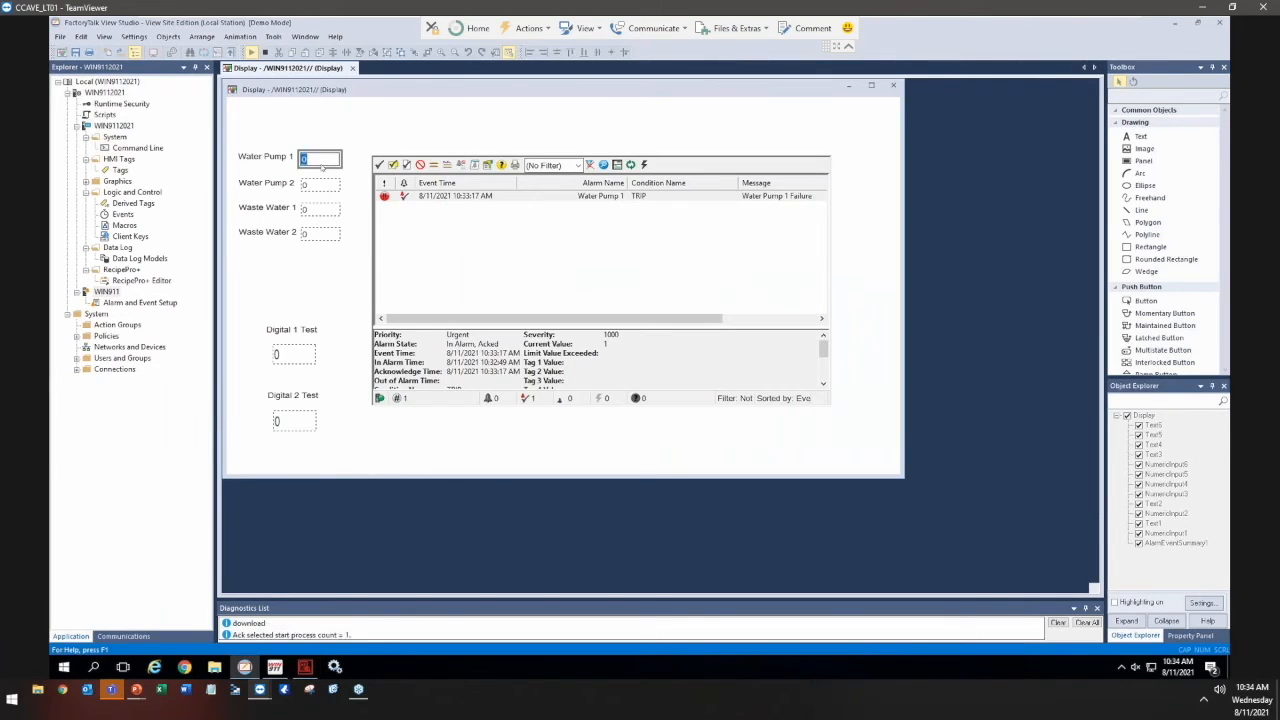
# - In WIN-911 Workspace, move the first contact's email connection above the mobile connection in the Water Alarms callout list and save
pyautogui.moveTo(260, 690)
pyautogui.click(275, 667)
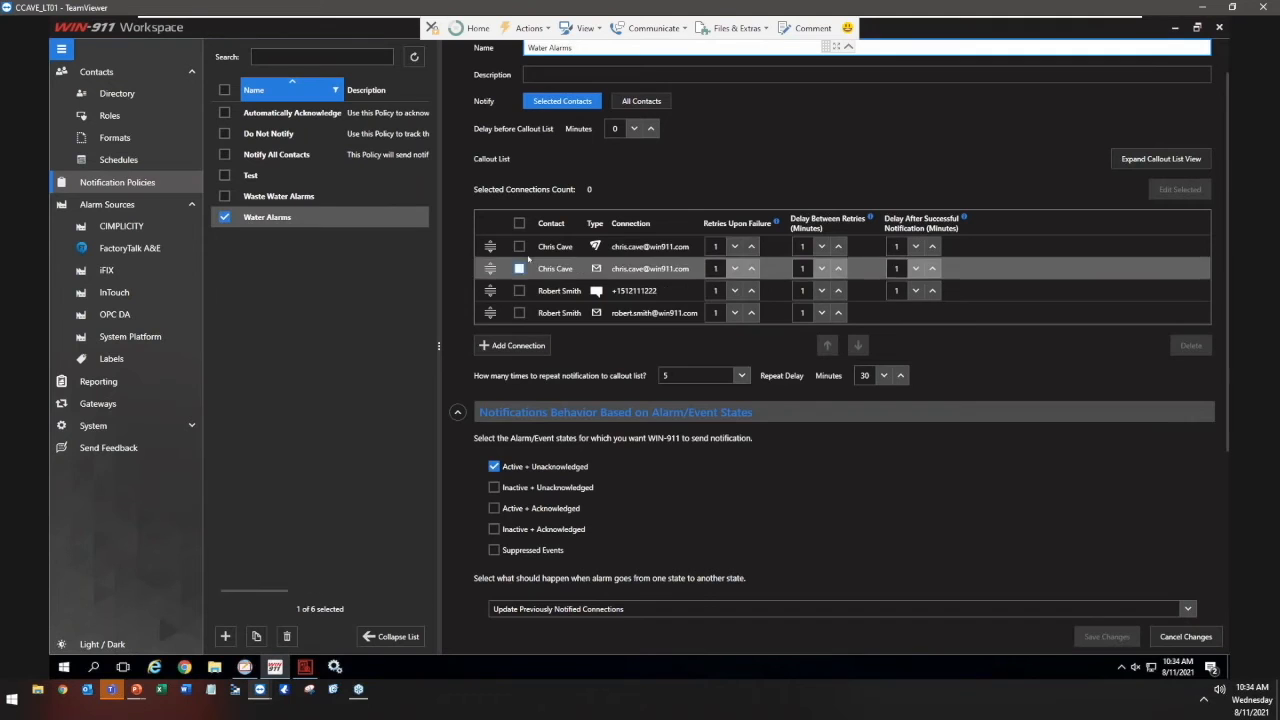
pyautogui.moveTo(490, 269); pyautogui.dragTo(492, 243)
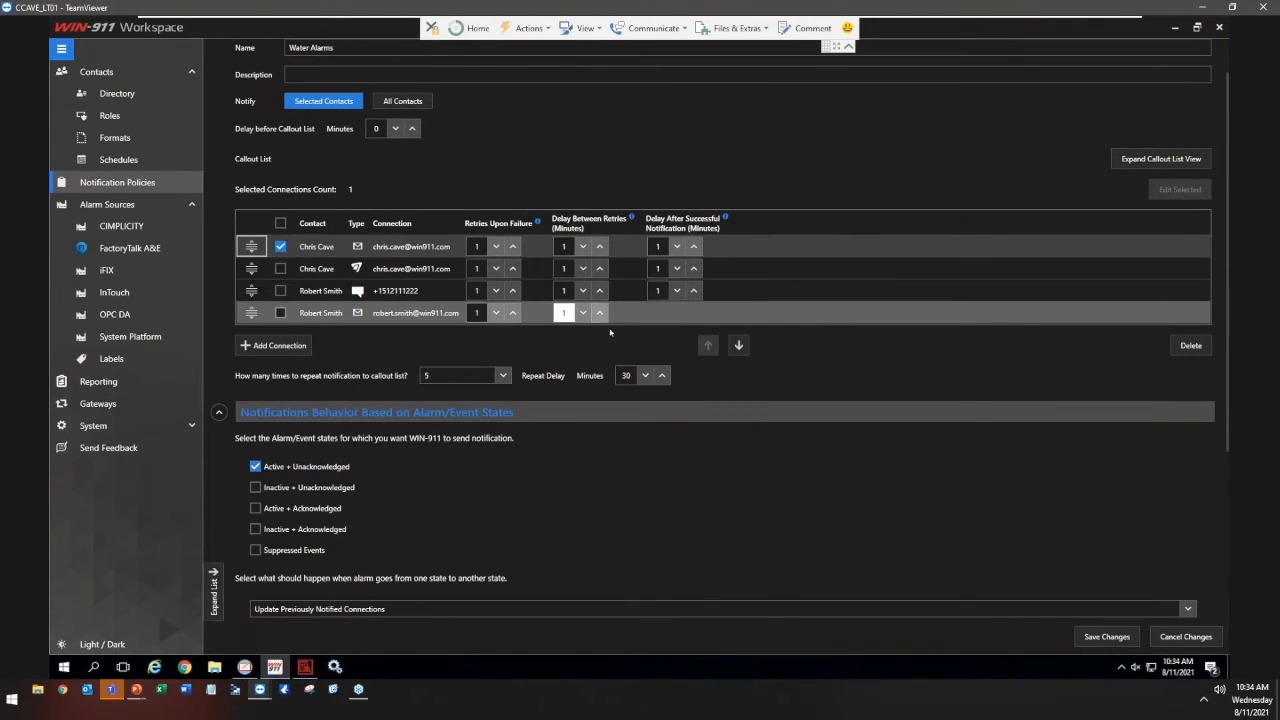
pyautogui.click(1108, 640)
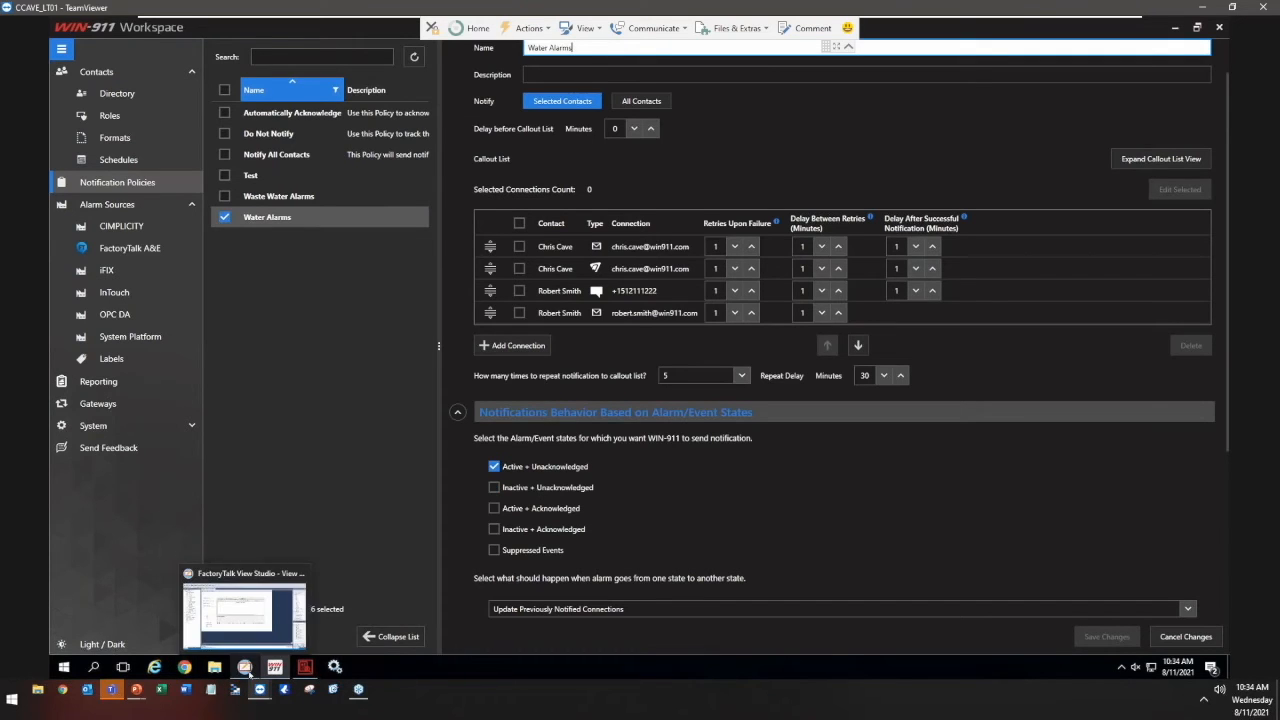
# - Trigger the alarm by setting Water Pump 1 to 1 in FactoryTalk View Studio and return to the Log Viewer's alarm list
pyautogui.click(245, 667)
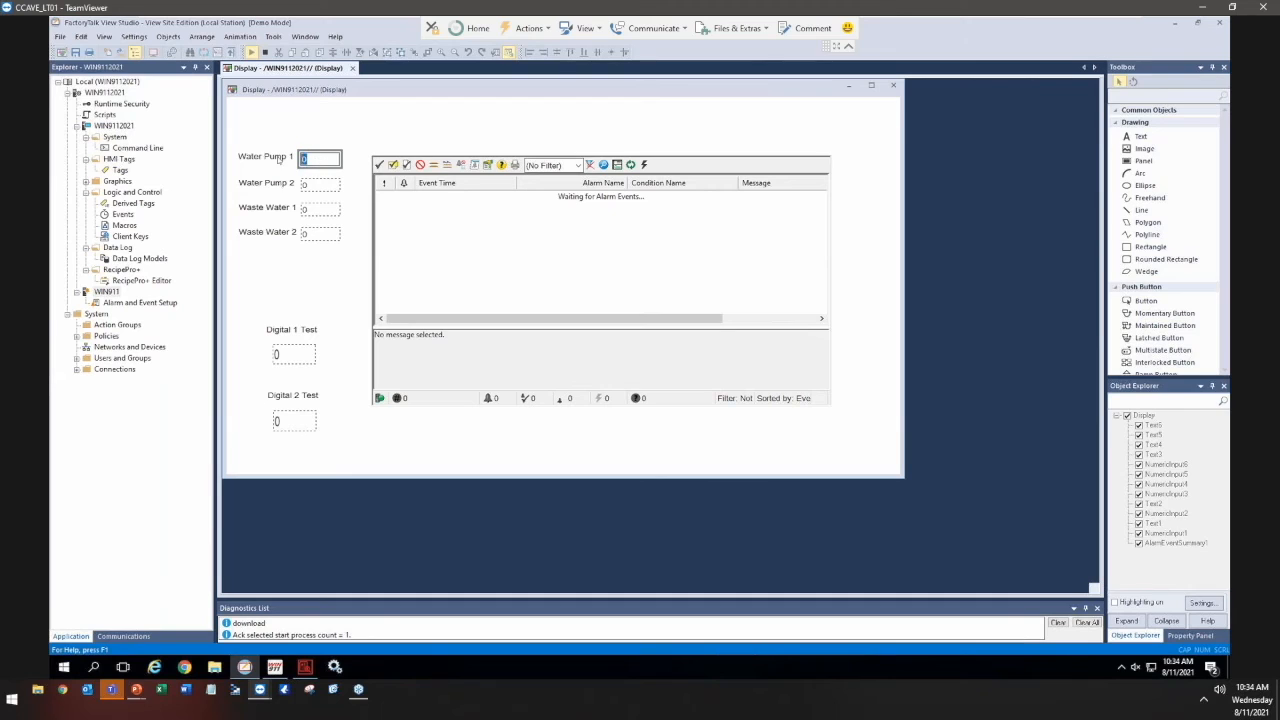
pyautogui.click(448, 212)
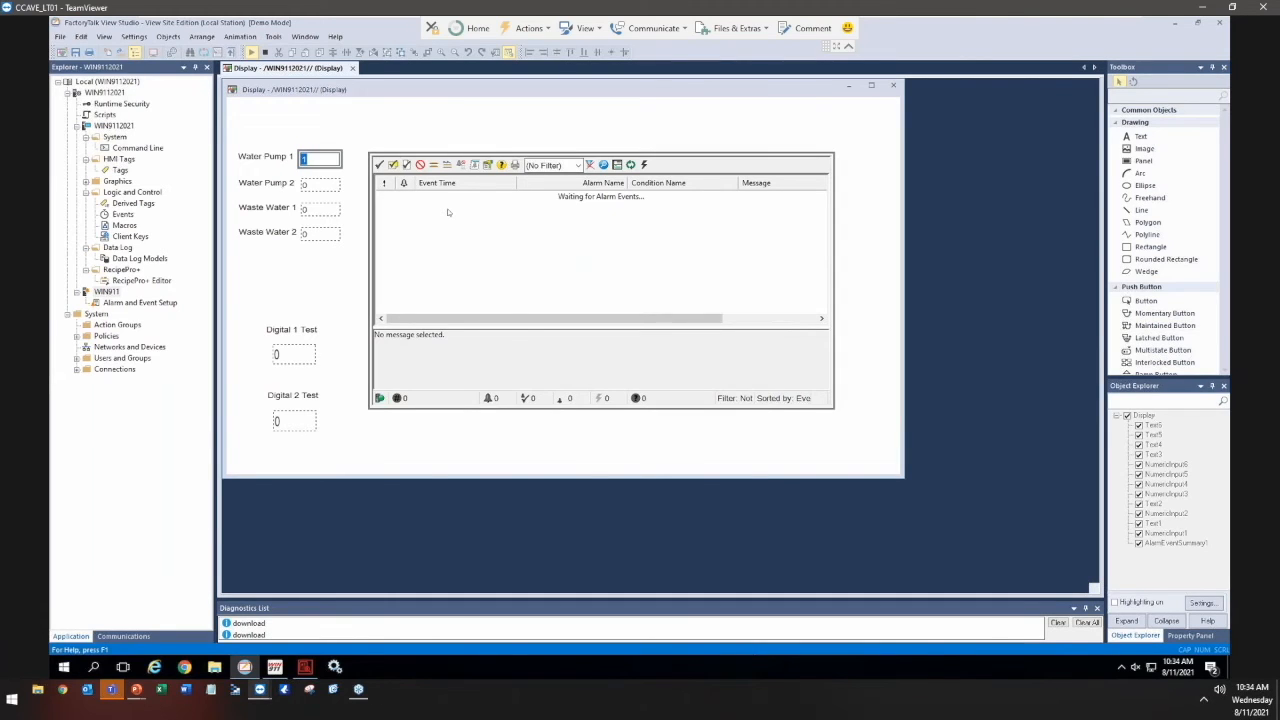
pyautogui.click(305, 667)
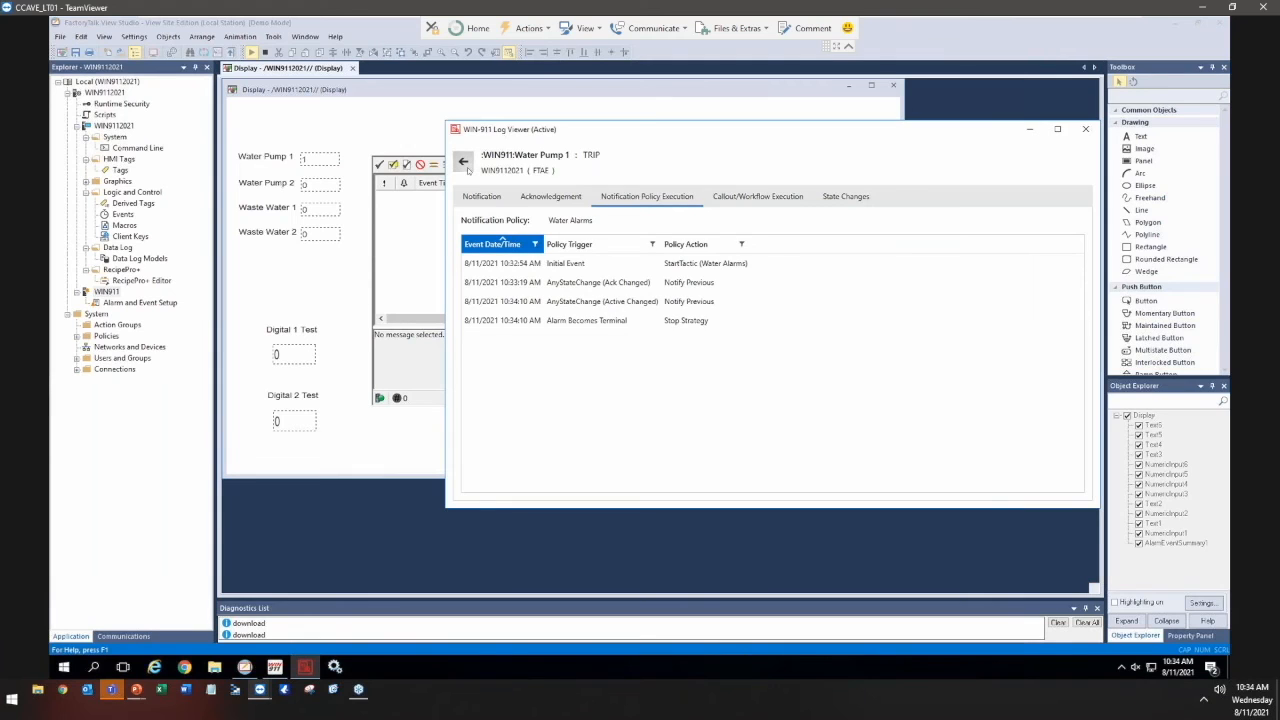
pyautogui.click(463, 163)
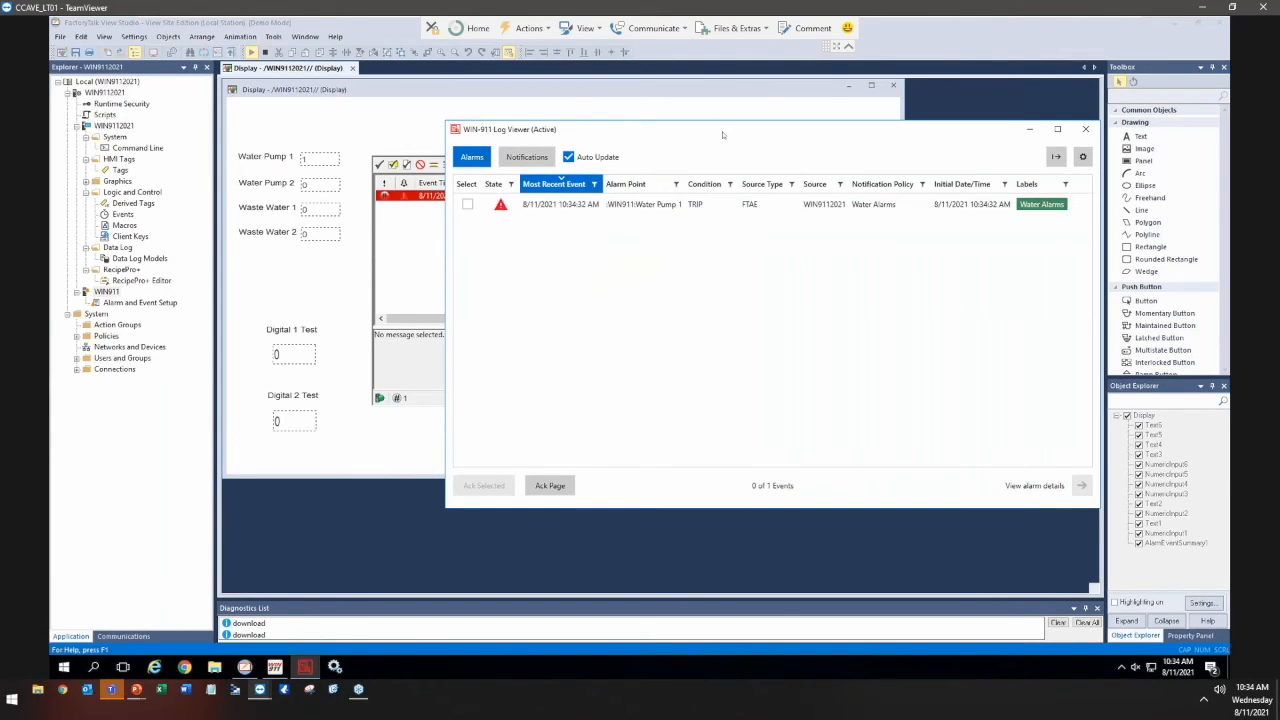
# - Open the Water Pump 1 alarm's details, check its email notifications, and acknowledge the alarm from the Log Viewer
pyautogui.doubleClick(561, 205)
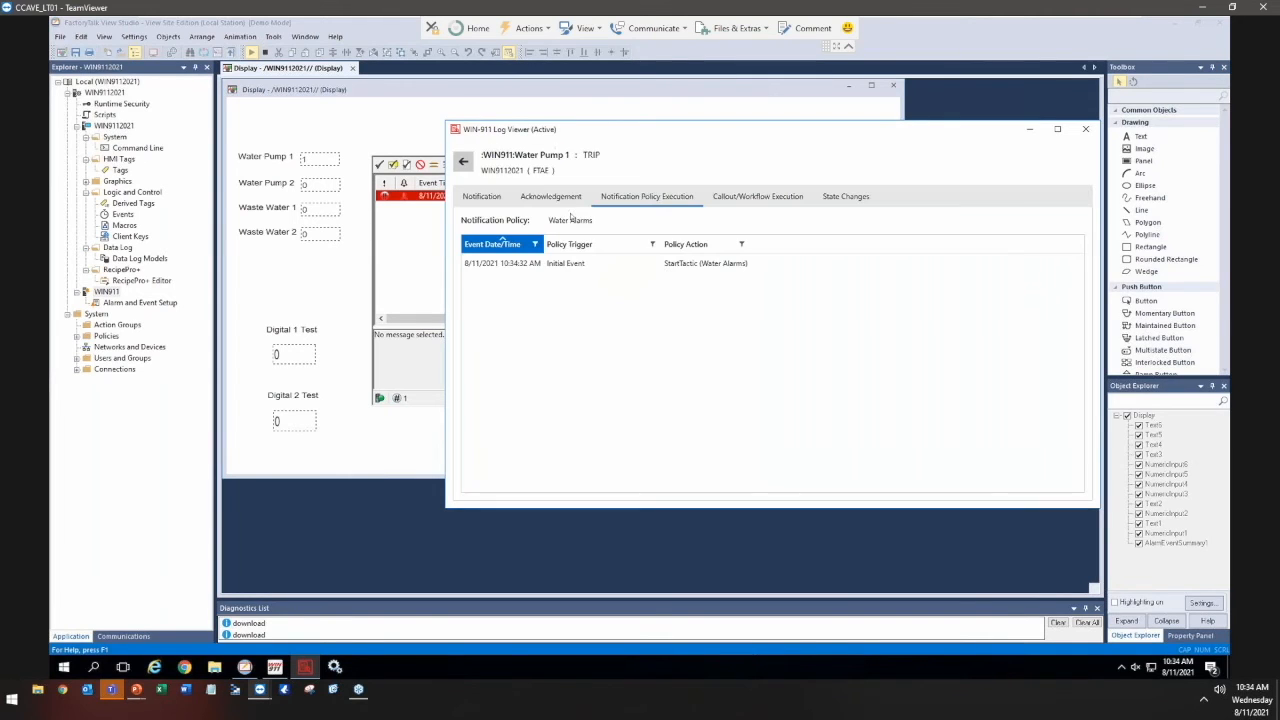
pyautogui.click(481, 197)
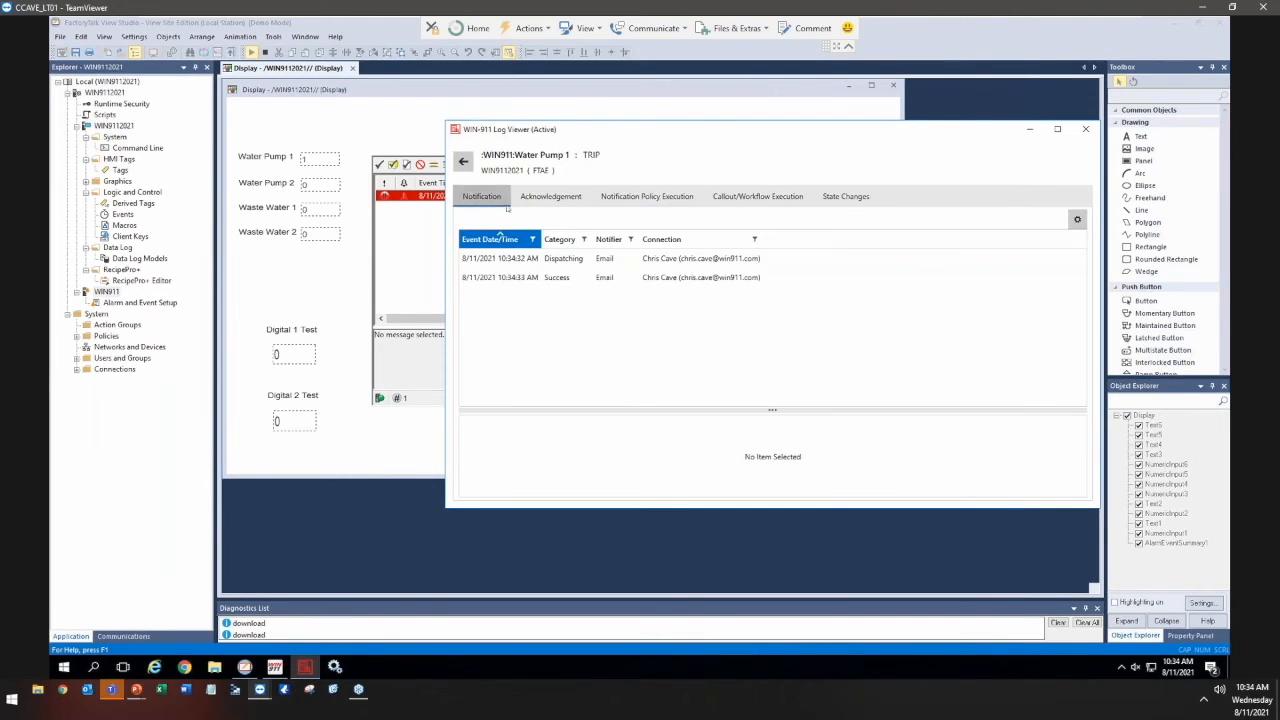
pyautogui.click(574, 198)
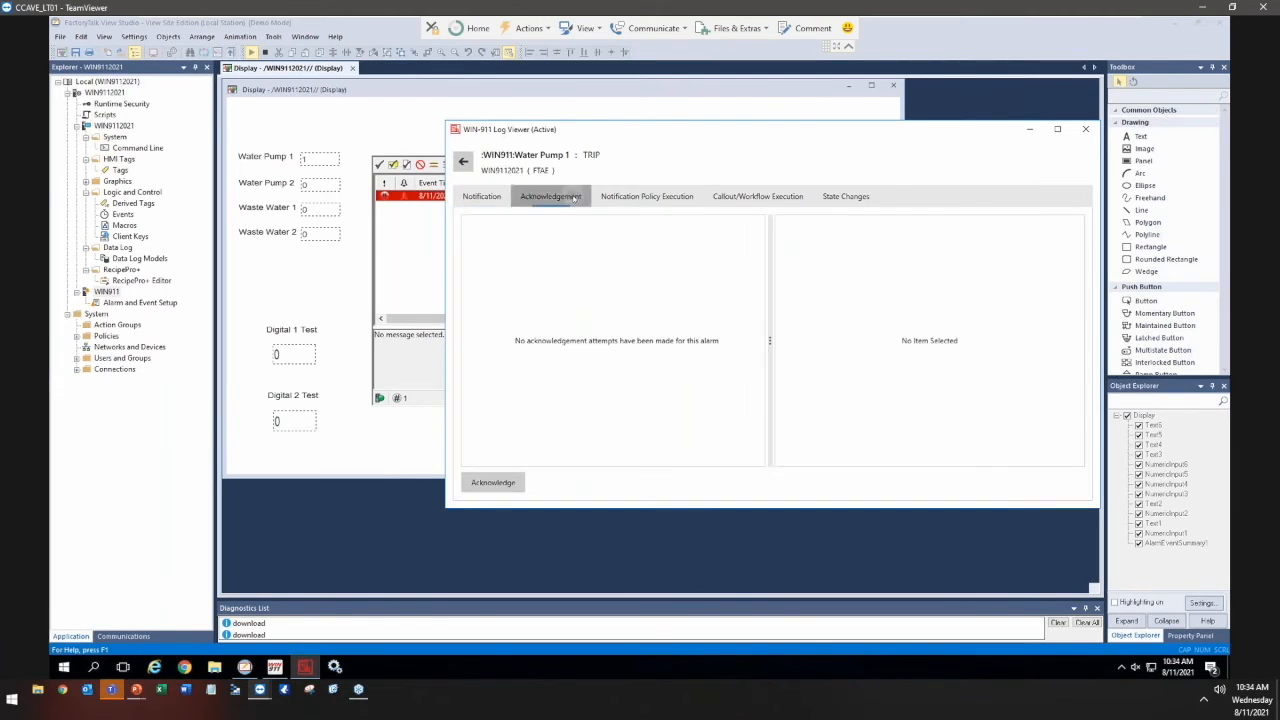
pyautogui.click(493, 482)
pyautogui.click(744, 349)
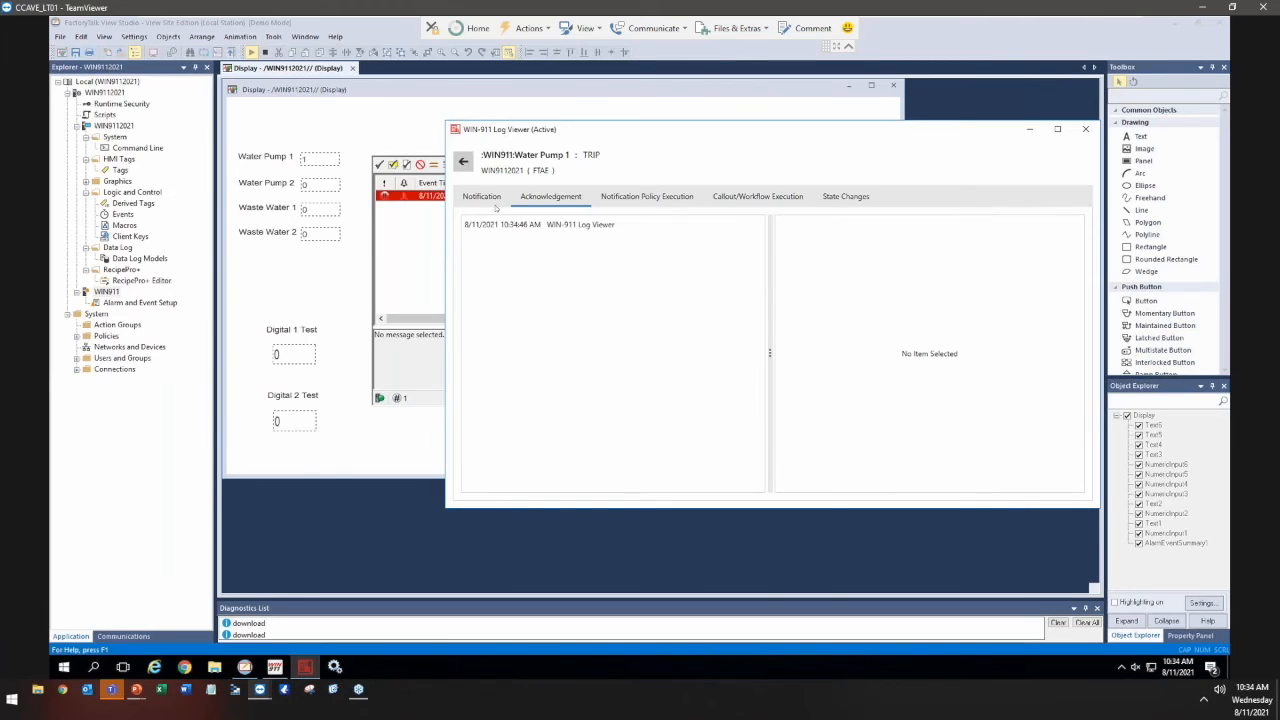
# - Review the Water Pump 1 alarm's notifications, callout execution and state changes, and return to the alarm list
pyautogui.click(483, 198)
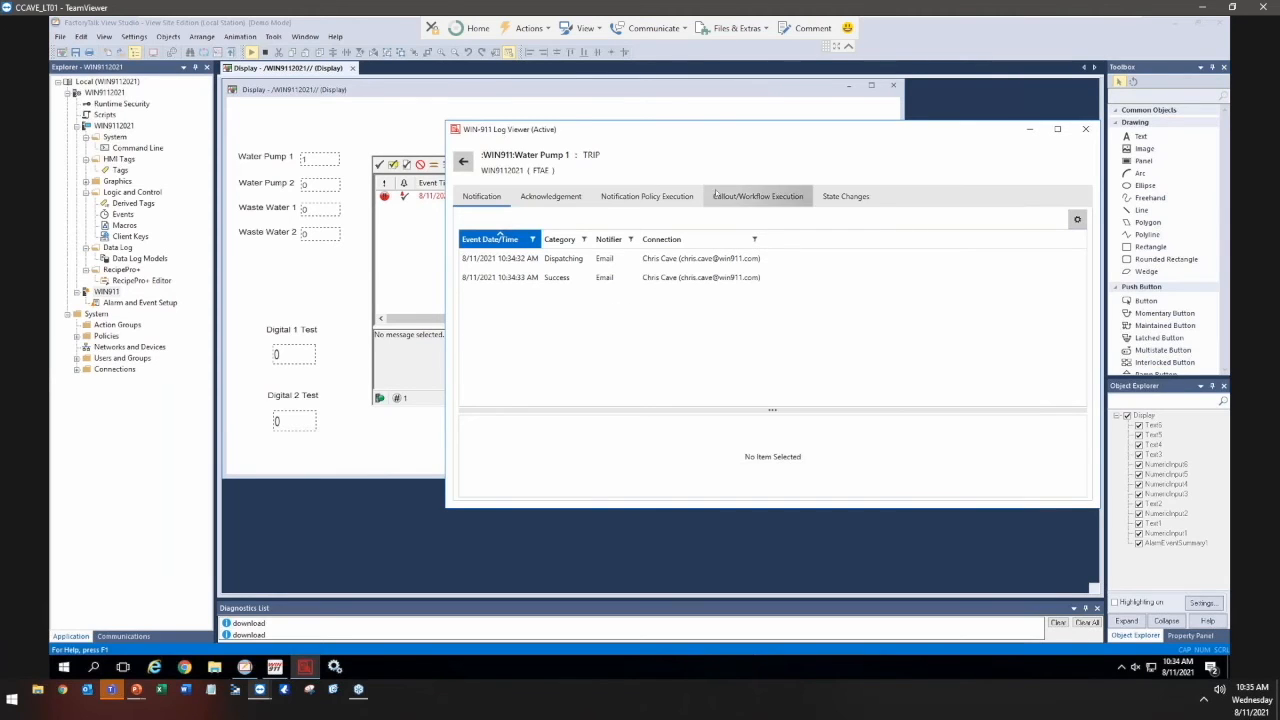
pyautogui.click(757, 196)
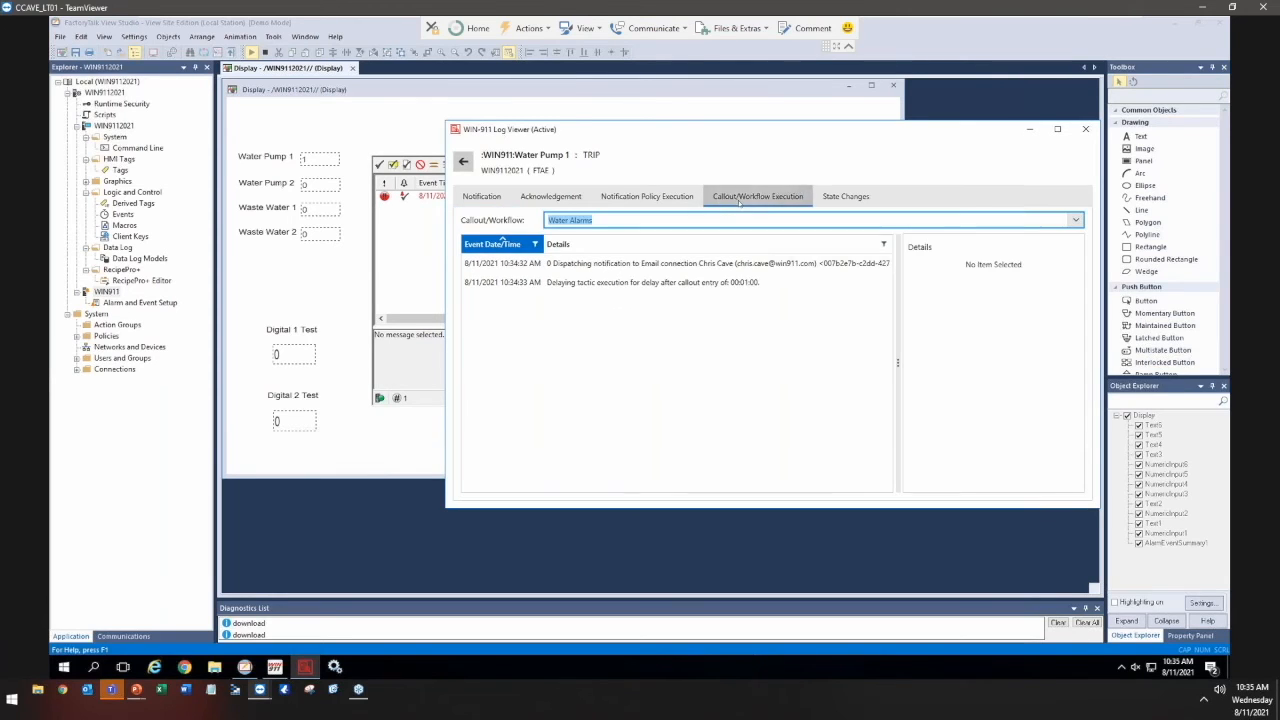
pyautogui.click(846, 196)
pyautogui.click(464, 161)
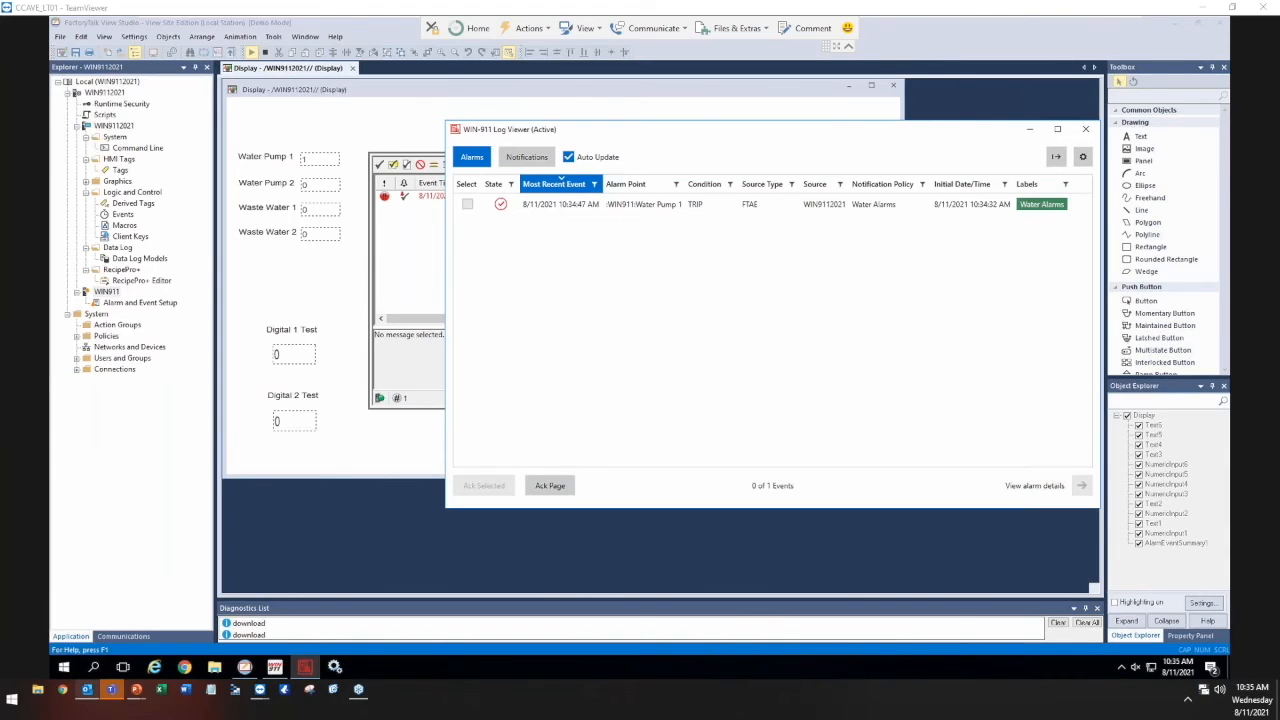
# - View the newest WIN-911 Alert email in Outlook, delete all of today's alert emails, and minimize the mailbox
pyautogui.moveTo(1279, 174); pyautogui.dragTo(657, 113)
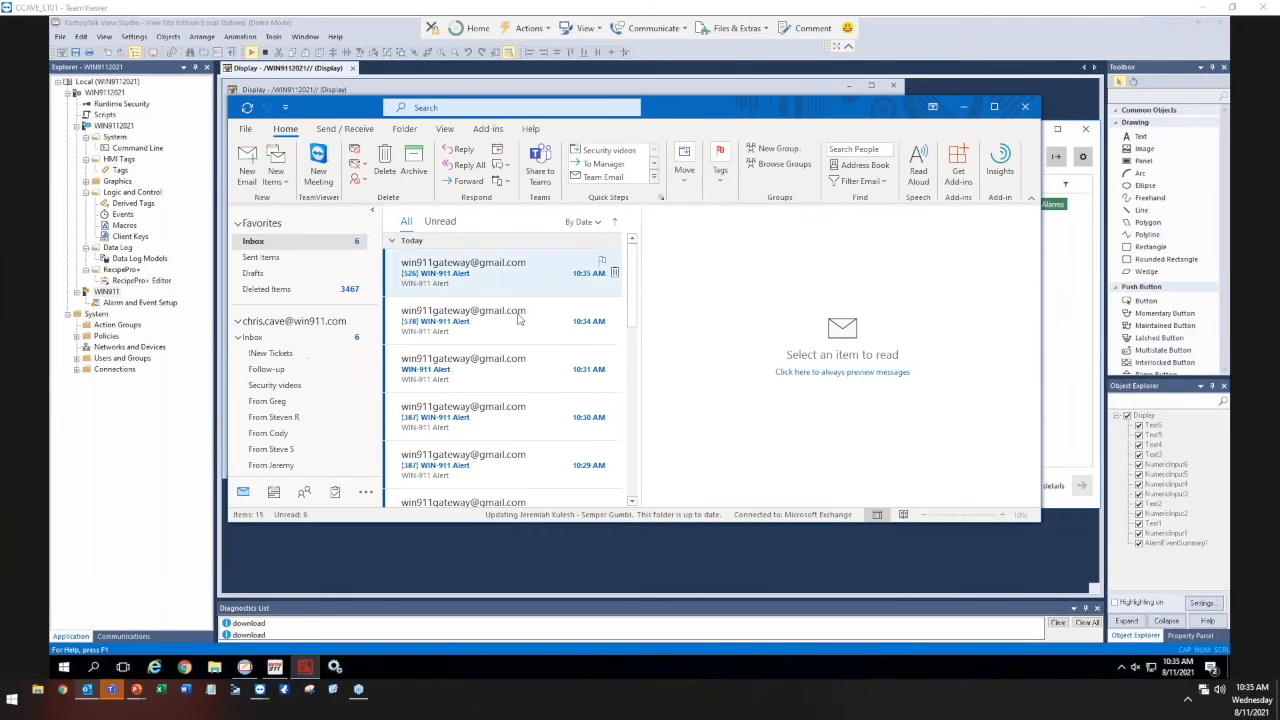
pyautogui.click(507, 284)
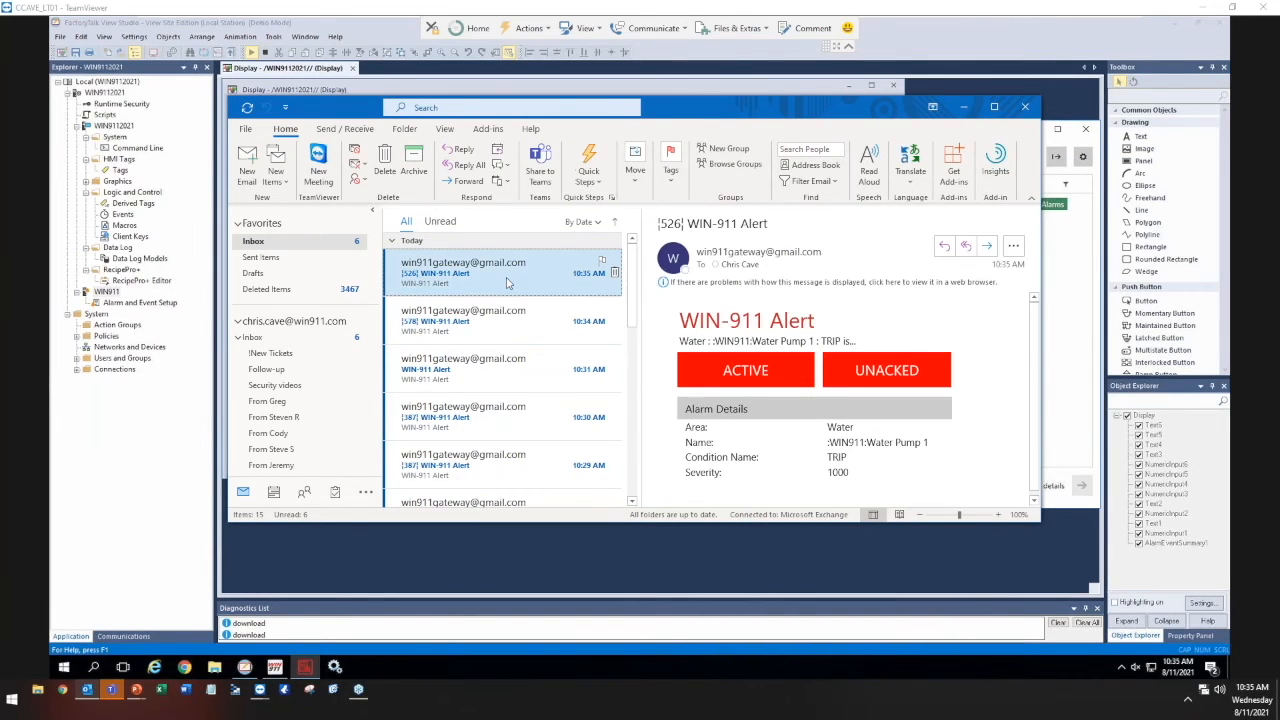
pyautogui.scroll(-1, 505, 300)
pyautogui.keyDown('shift'); pyautogui.click(478, 400); pyautogui.keyUp('shift')
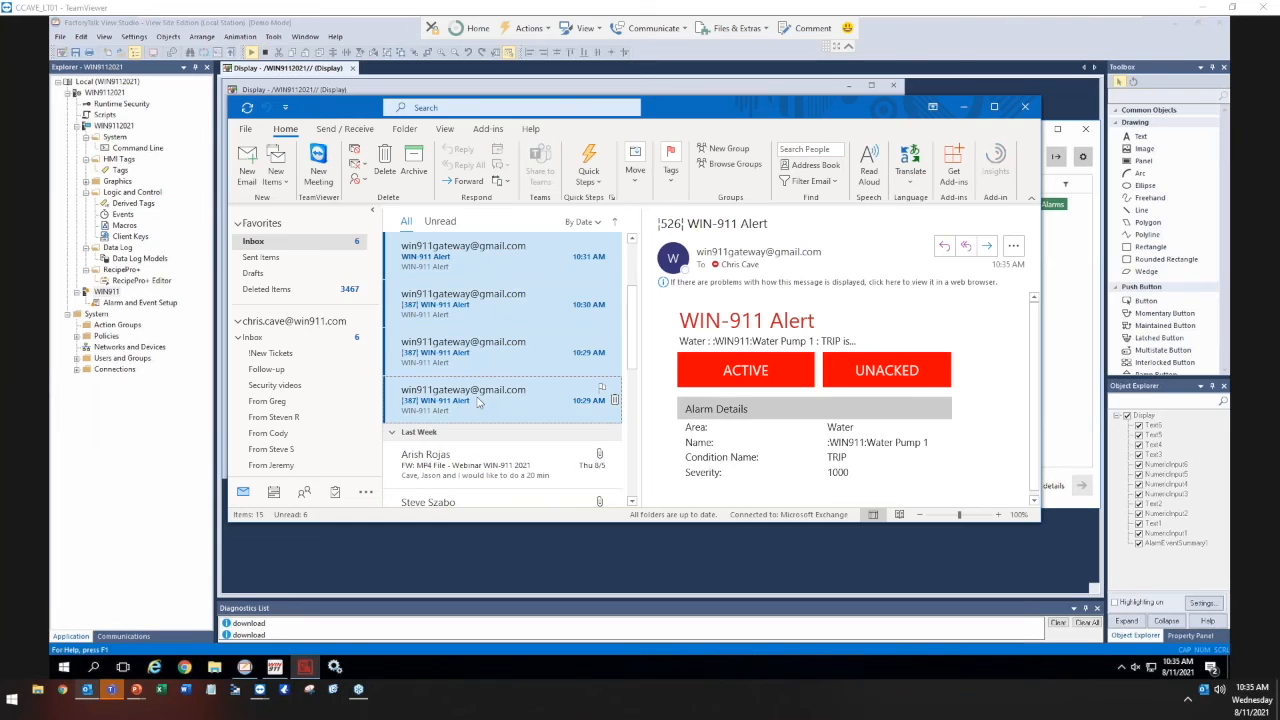
pyautogui.press('Delete')
pyautogui.press('Delete')
pyautogui.press('Delete')
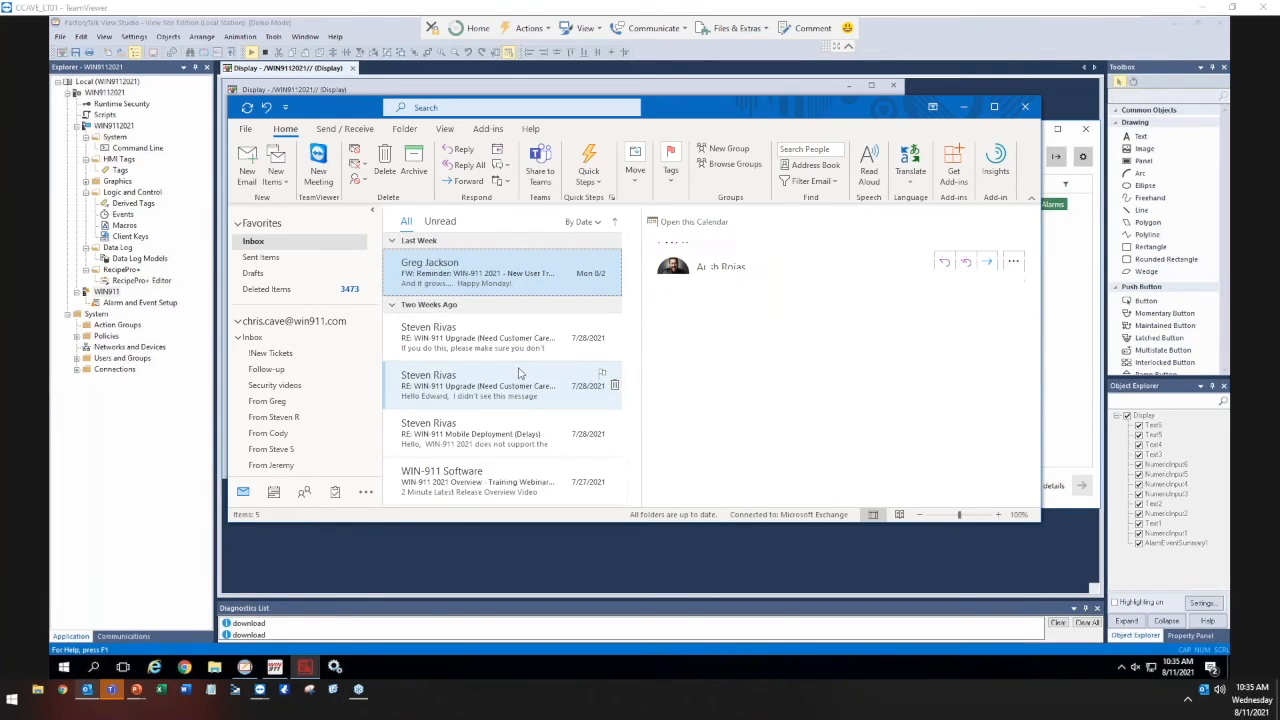
pyautogui.click(965, 108)
# - Set Water Pump 1 to 0 in FactoryTalk View Studio and check the alarm list in the Log Viewer
pyautogui.click(550, 207)
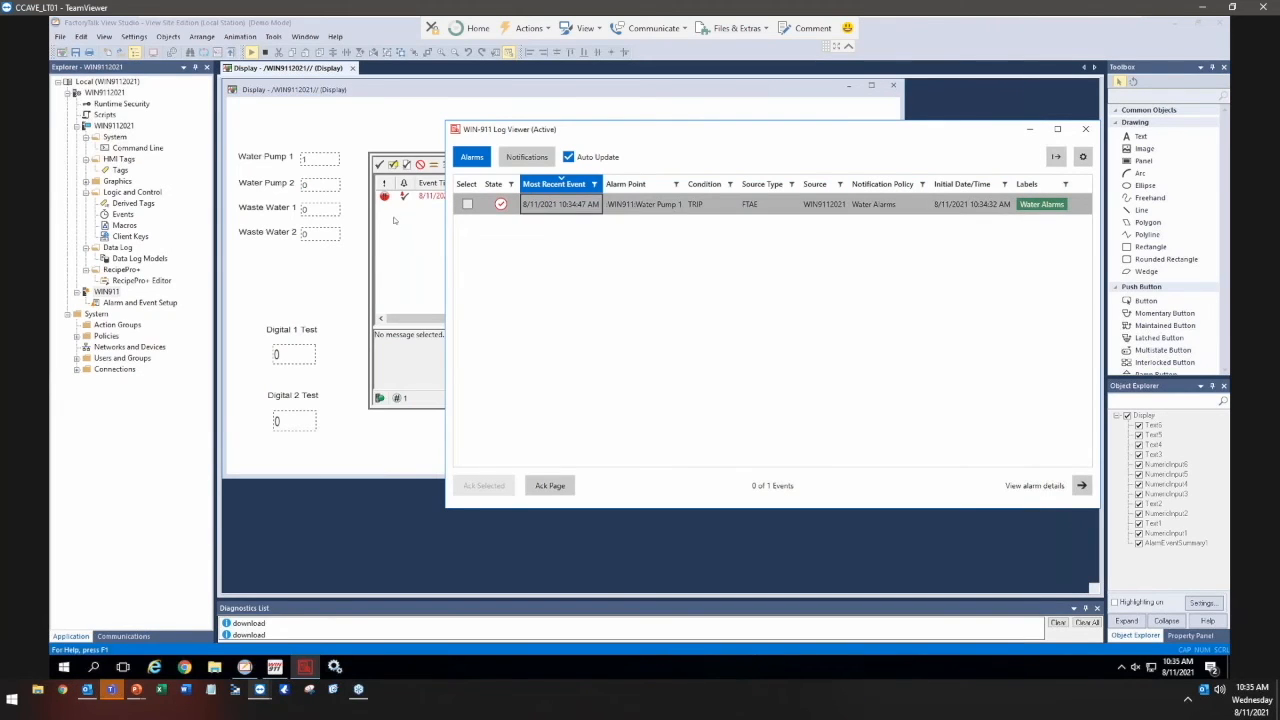
pyautogui.moveTo(315, 160); pyautogui.dragTo(257, 164)
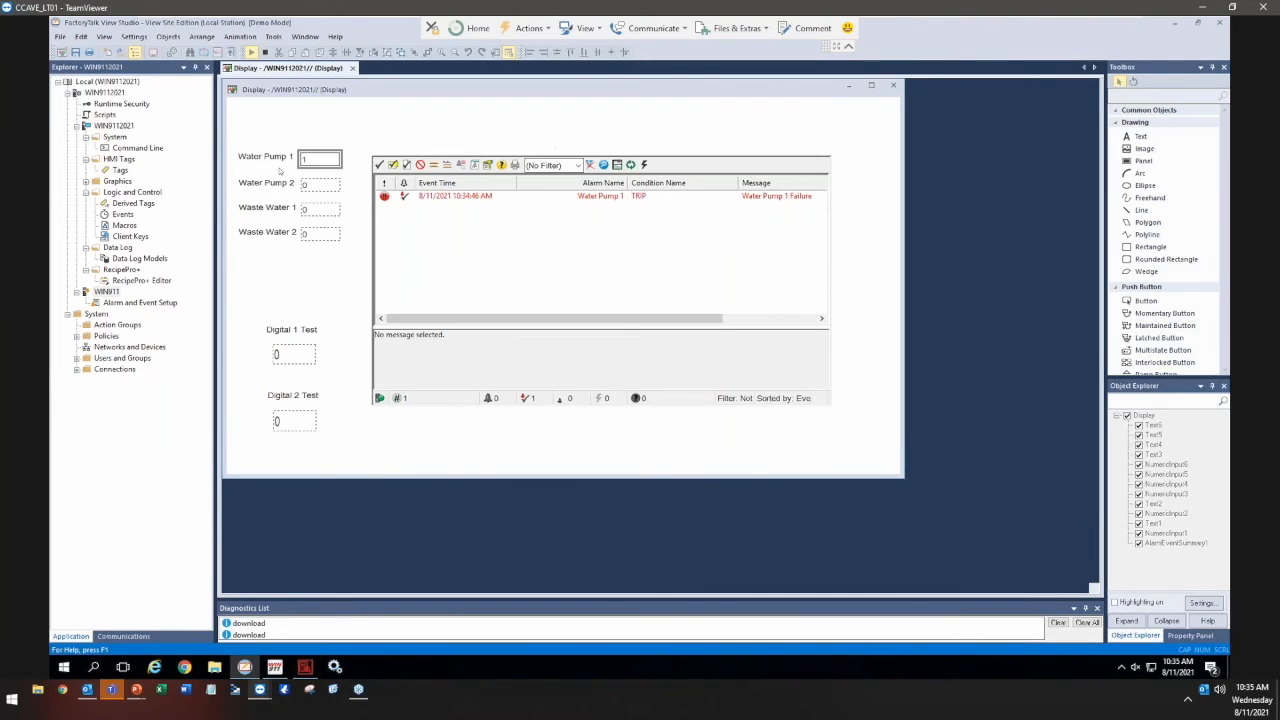
pyautogui.write('0')
pyautogui.press('Return')
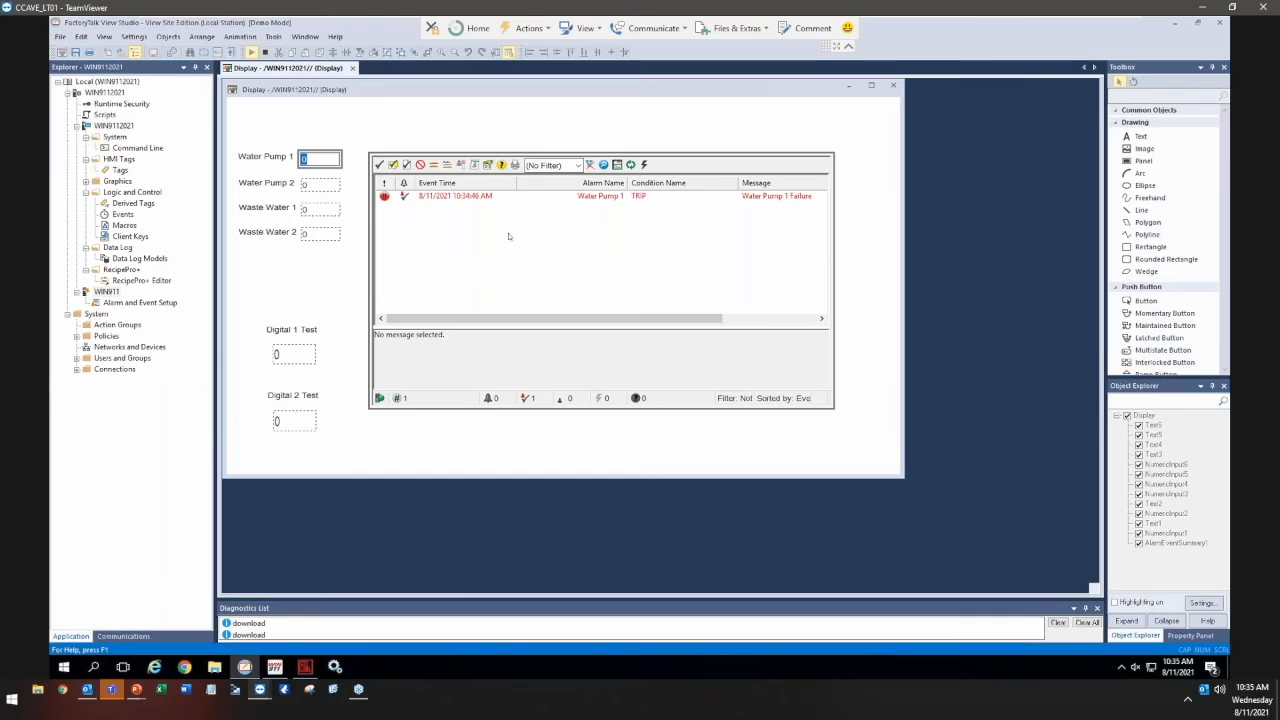
pyautogui.click(305, 667)
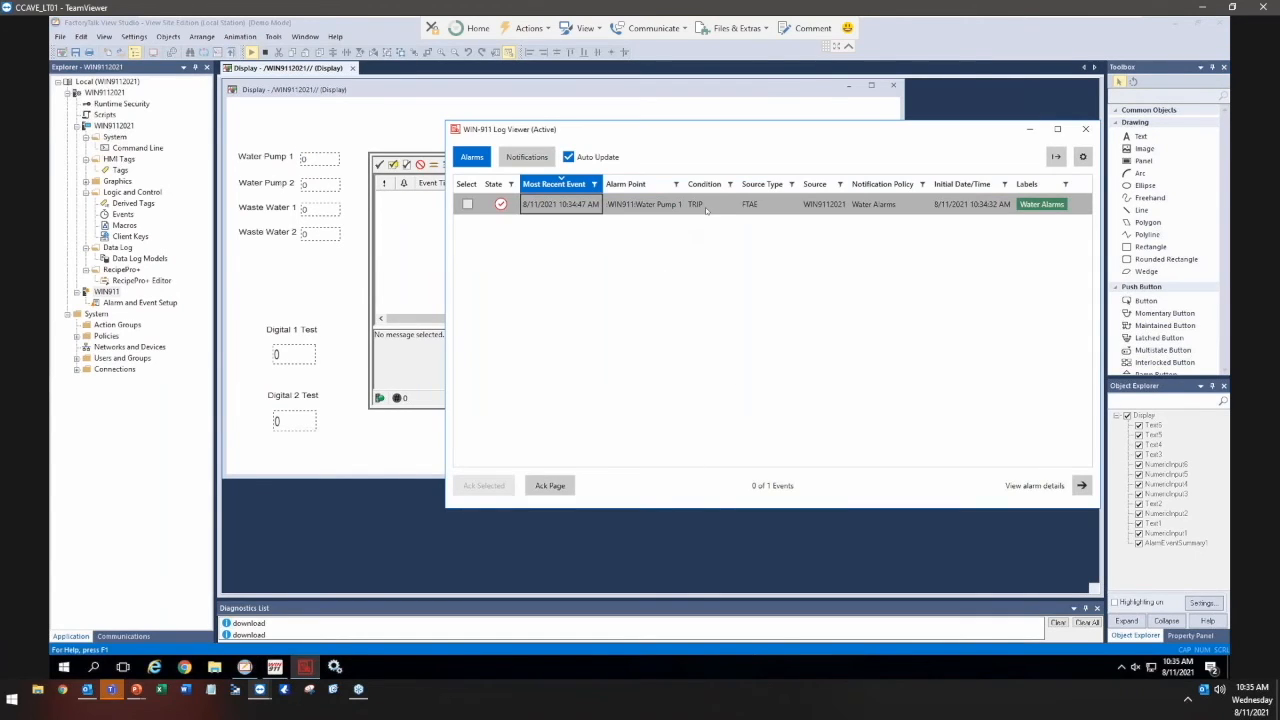
# - Trigger the alarm by setting Water Pump 1 to 1 in FactoryTalk View Studio, and check the Outlook inbox for the alert
pyautogui.click(308, 163)
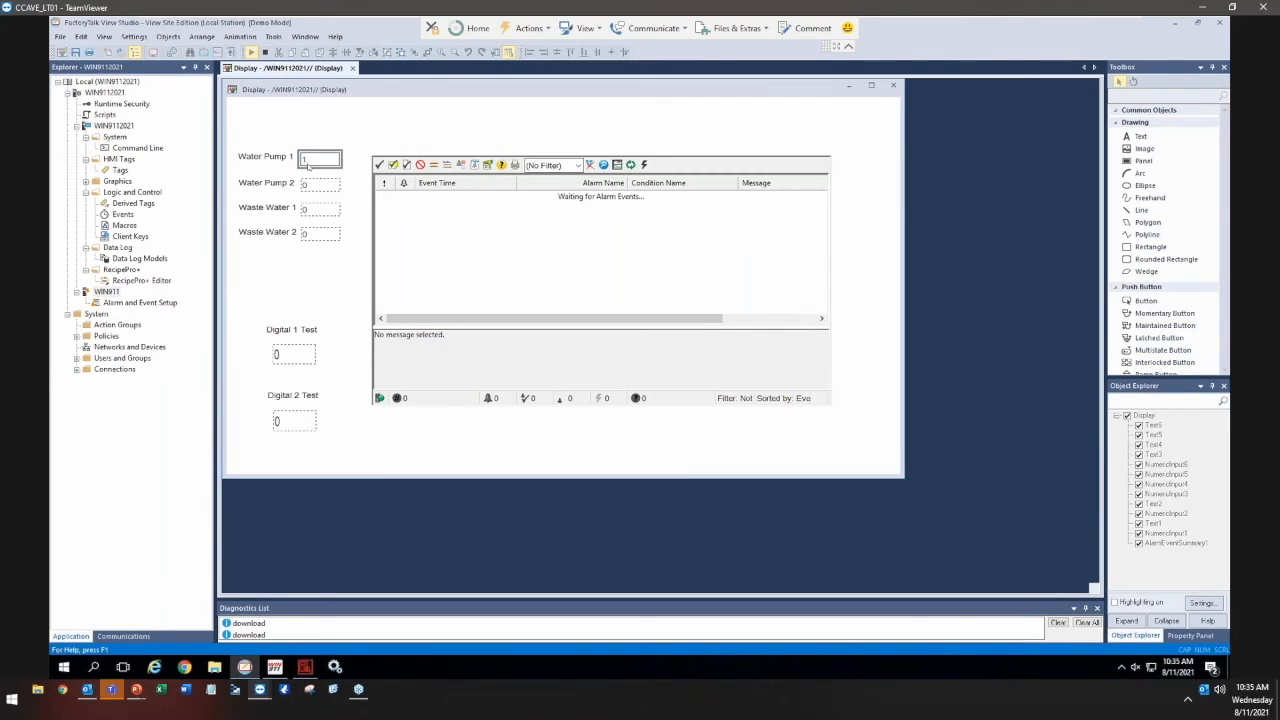
pyautogui.write('1')
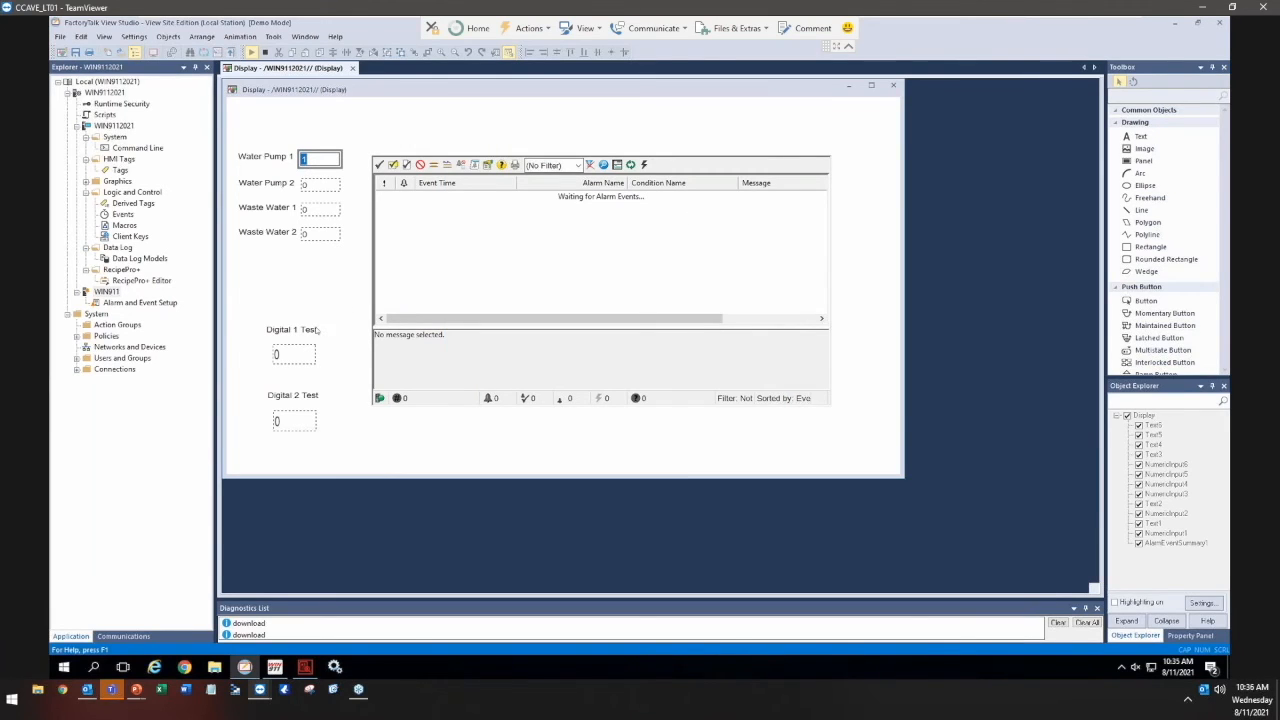
pyautogui.click(87, 692)
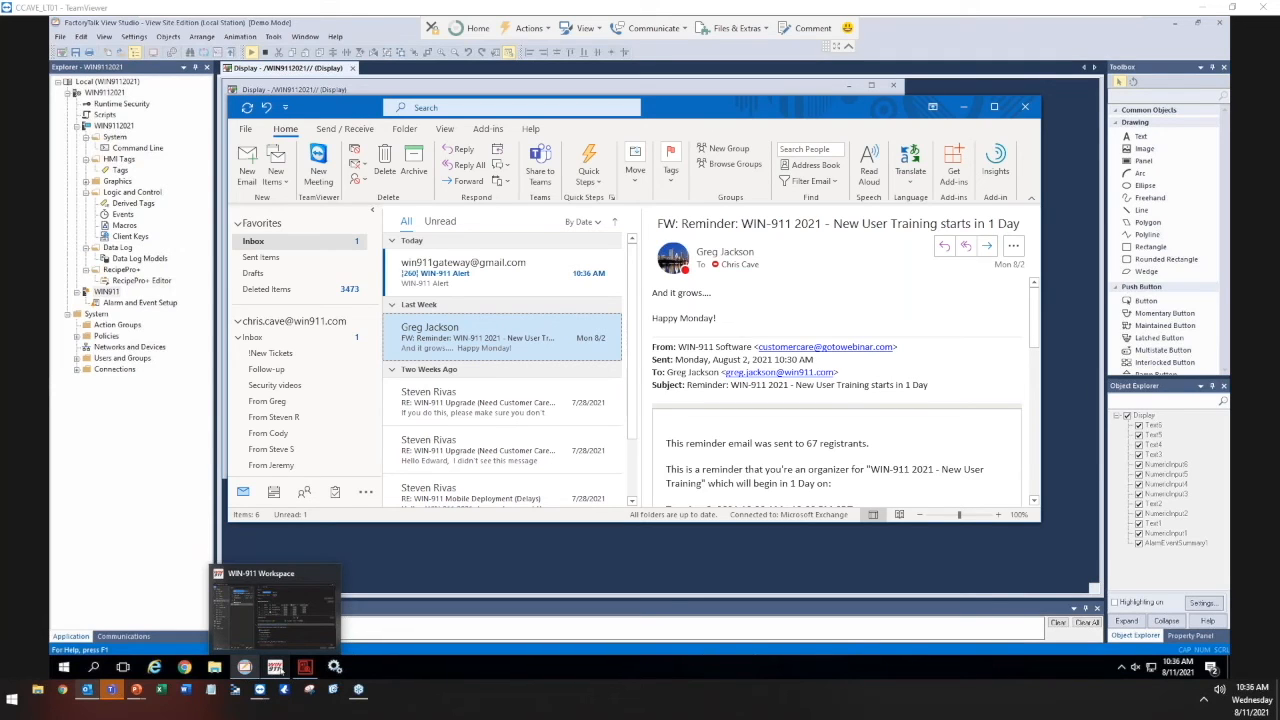
# - Return to FactoryTalk View Studio and acknowledge the Water Pump 1 alarm in the alarm summary
pyautogui.click(273, 610)
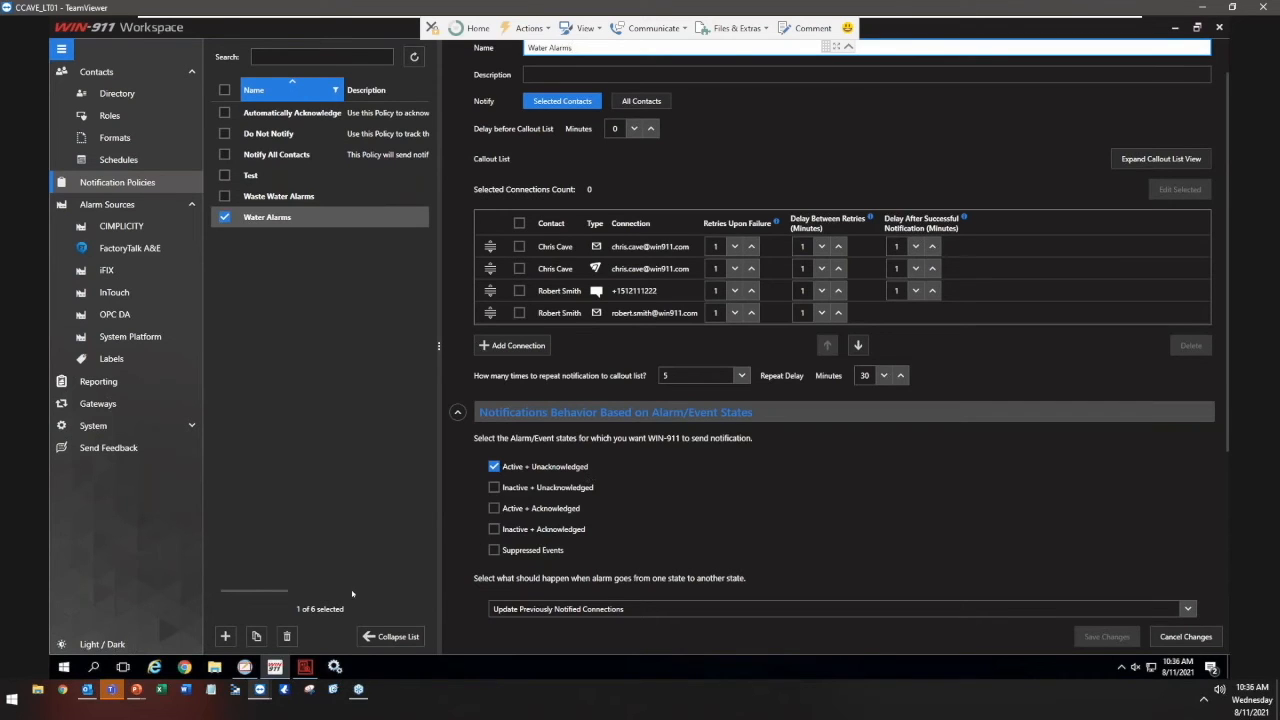
pyautogui.click(252, 669)
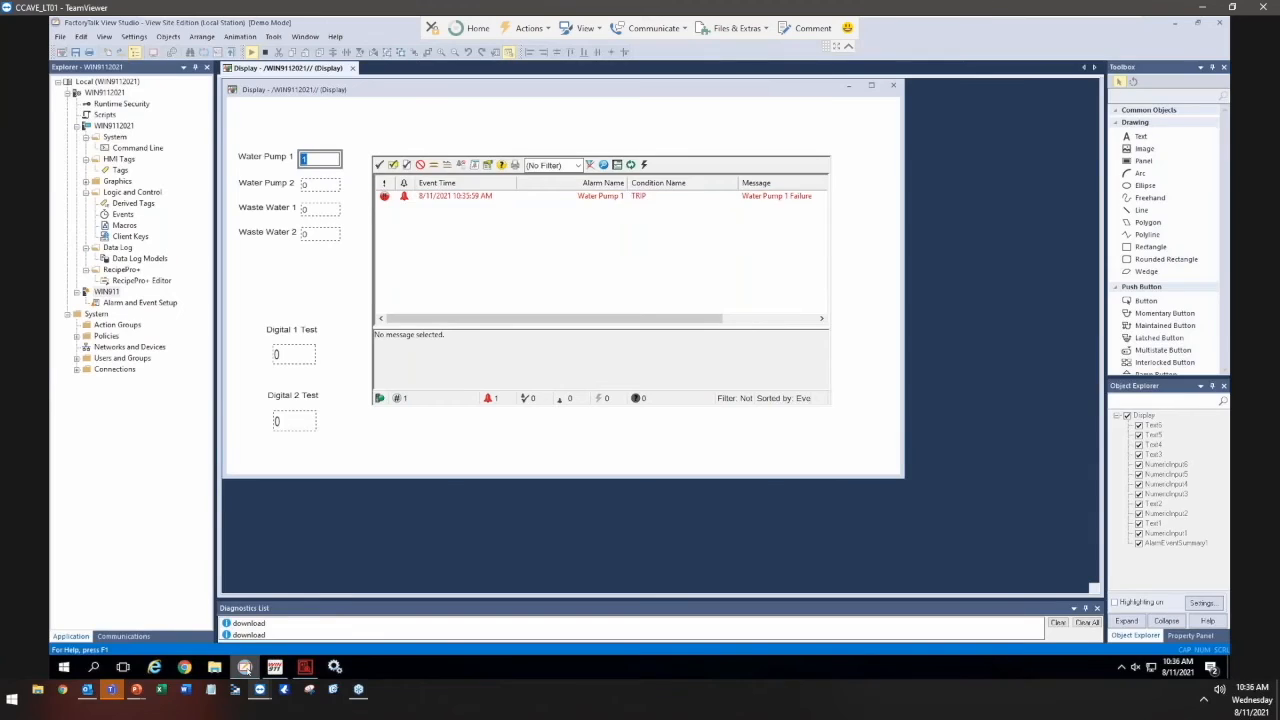
pyautogui.rightClick(433, 196)
pyautogui.click(445, 209)
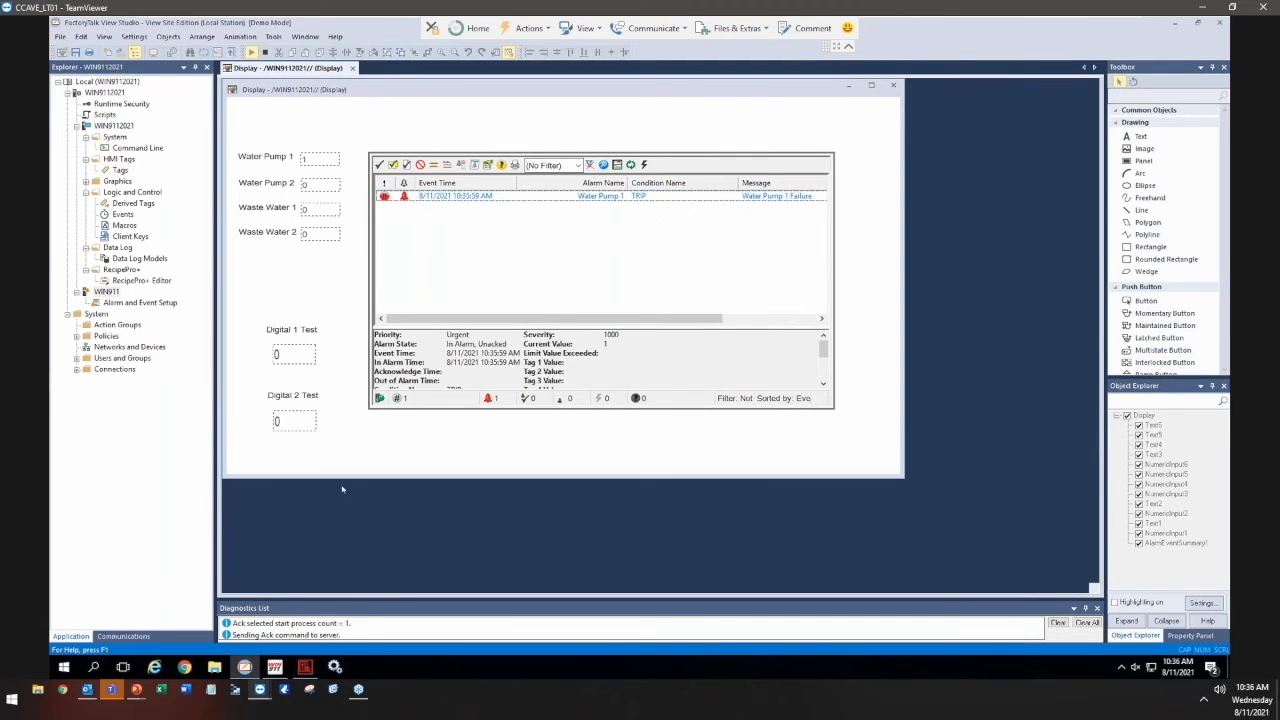
# - Examine the acknowledged alarm's notifications in the Log Viewer and read the matching WIN-911 Alert email in Outlook
pyautogui.click(304, 667)
pyautogui.click(568, 206)
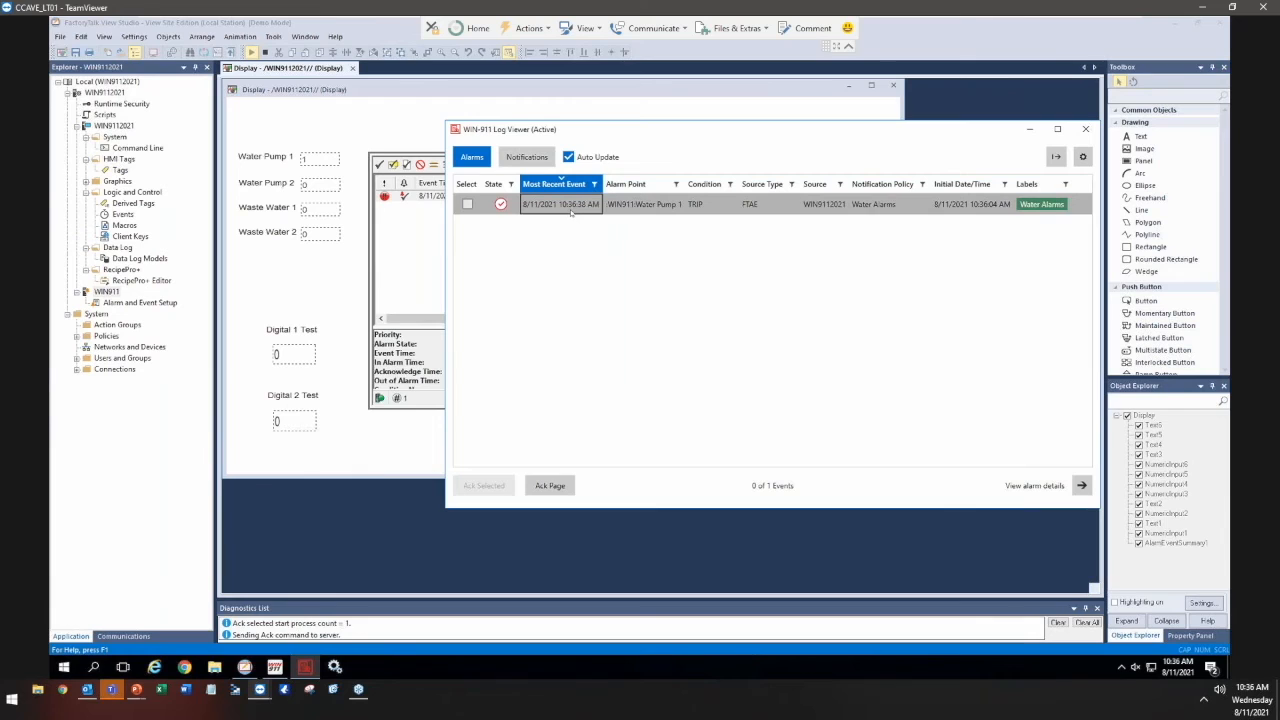
pyautogui.doubleClick(573, 206)
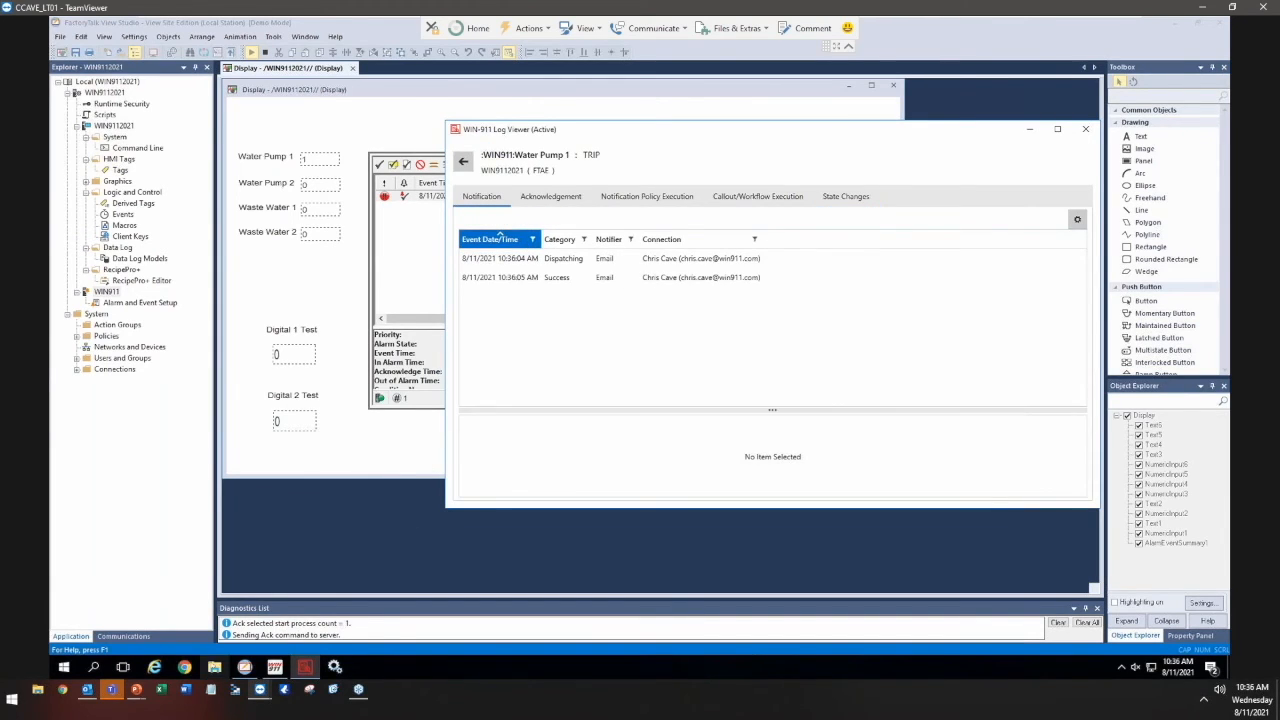
pyautogui.click(87, 689)
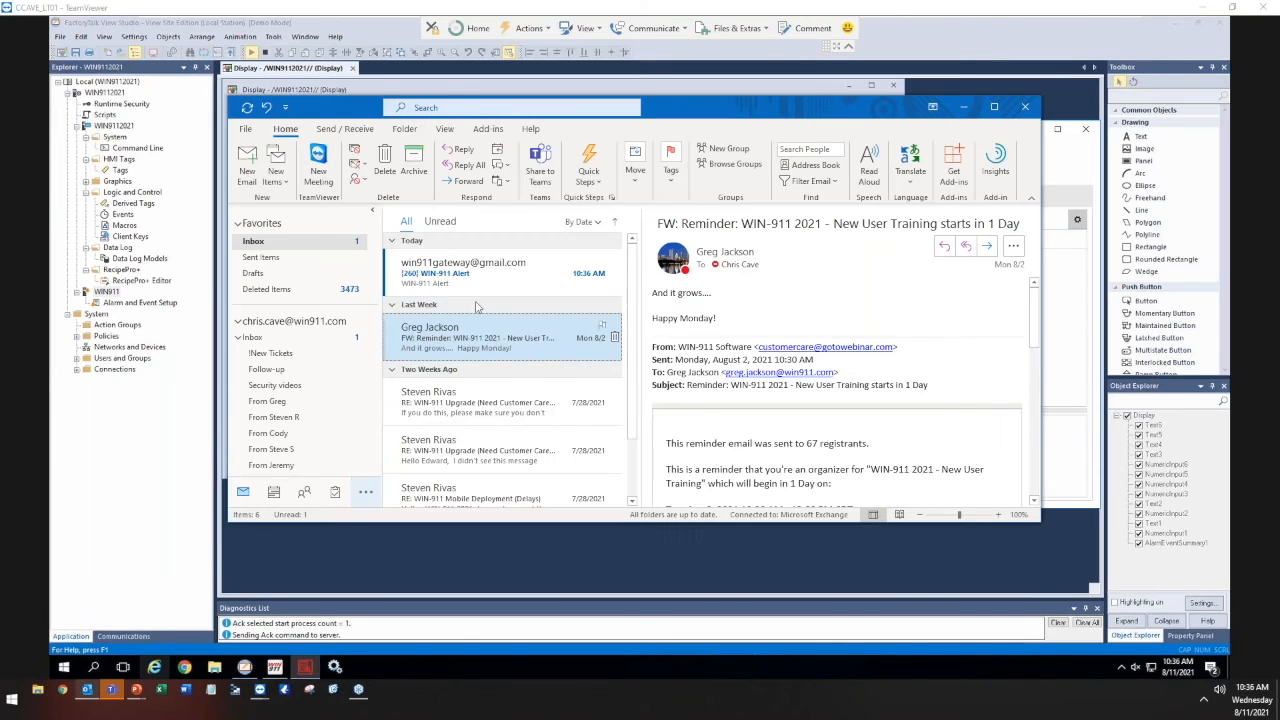
pyautogui.click(494, 263)
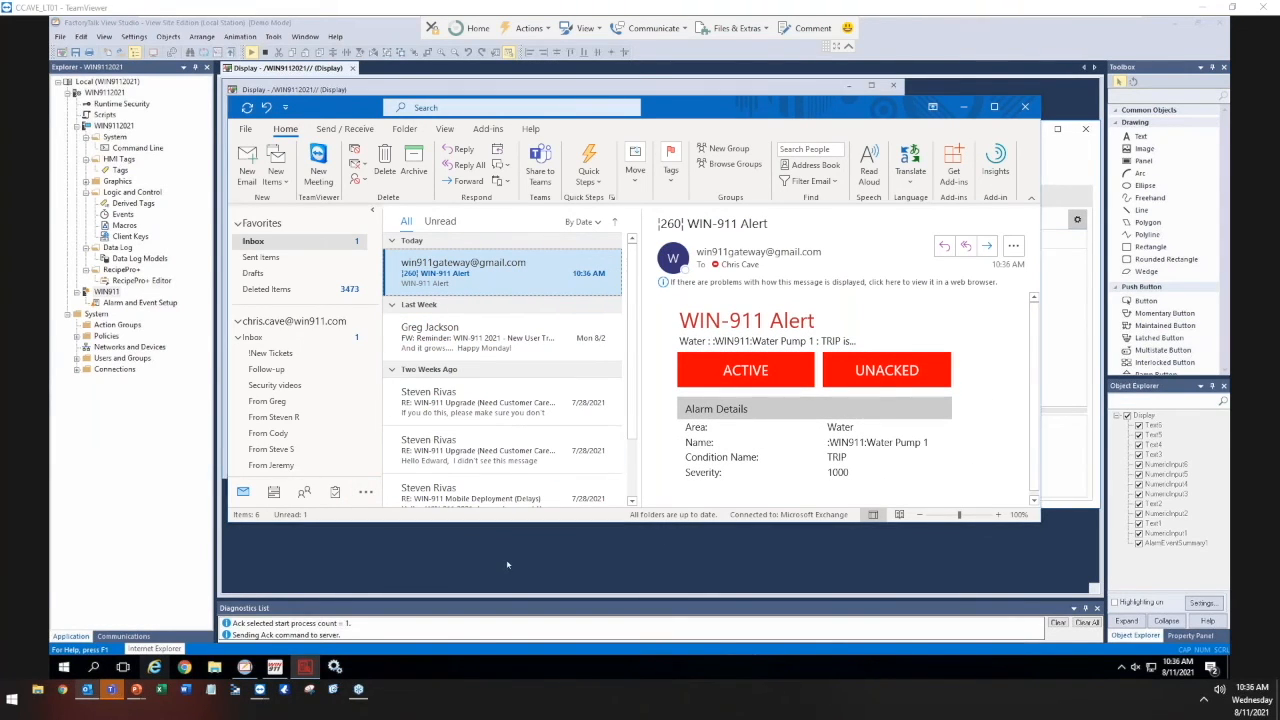
pyautogui.click(424, 553)
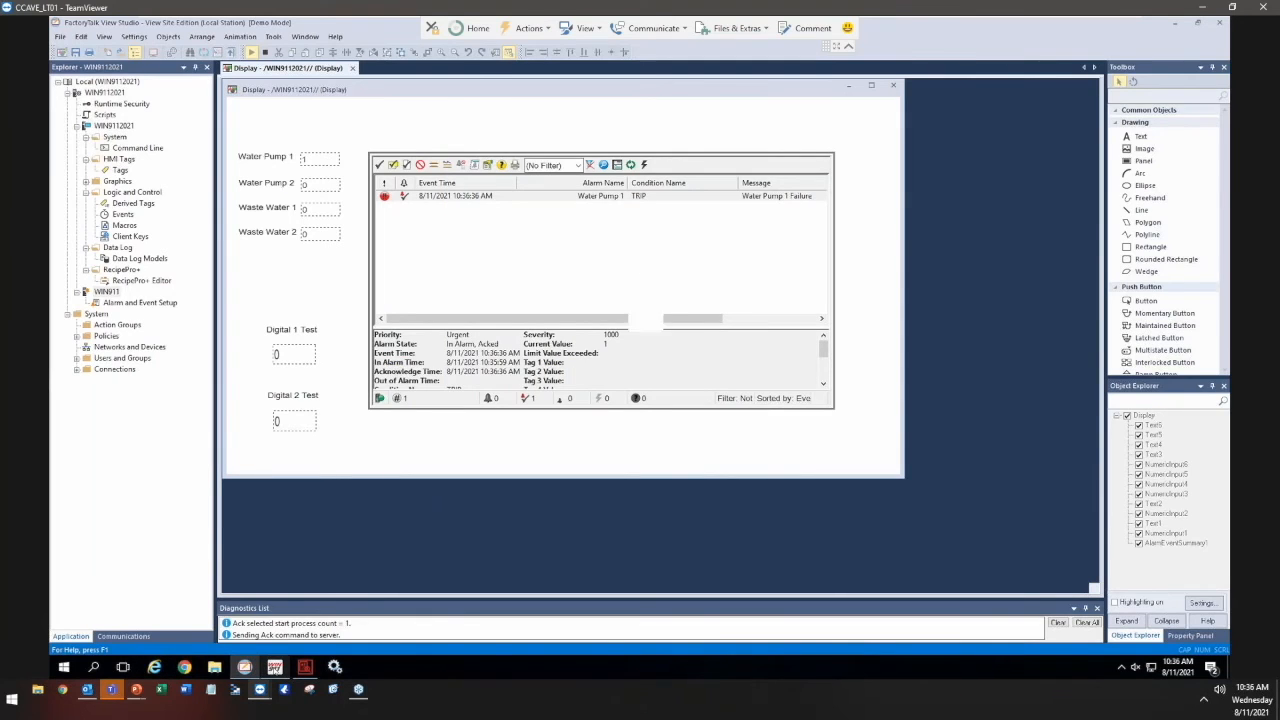
# - In WIN-911 Workspace, enable Inactive + Unacknowledged, Active + Acknowledged and Inactive + Acknowledged notifications for the Water Alarms policy and save
pyautogui.click(274, 667)
pyautogui.click(494, 488)
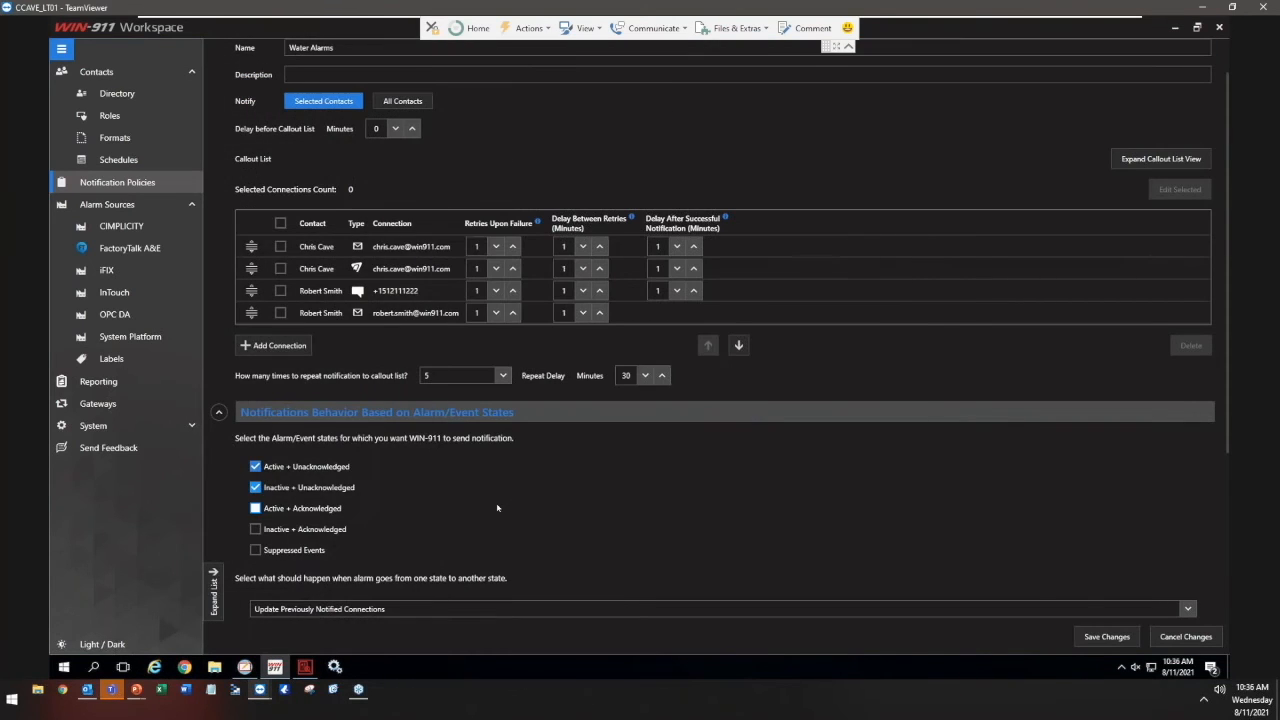
pyautogui.click(255, 509)
pyautogui.click(255, 529)
pyautogui.click(1118, 643)
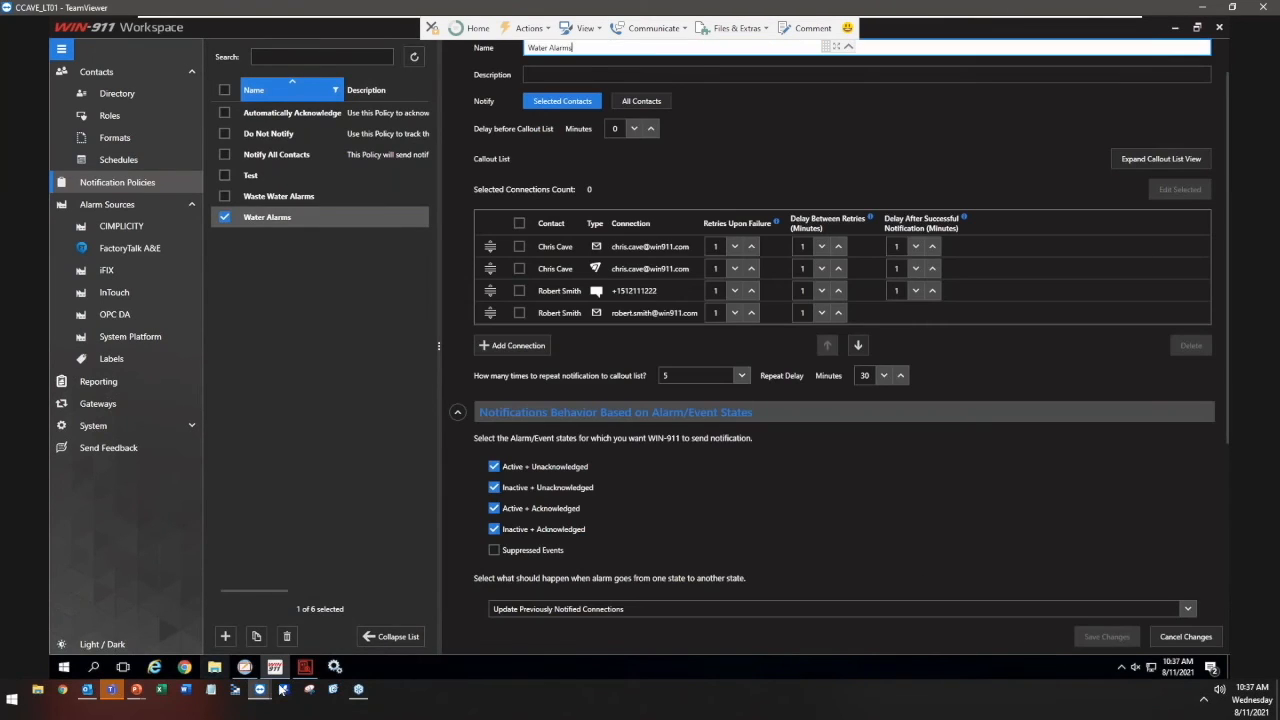
# - Return the Log Viewer to its alarm list, and in FactoryTalk View Studio set Water Pump 1 to 0 and back to 1
pyautogui.click(305, 668)
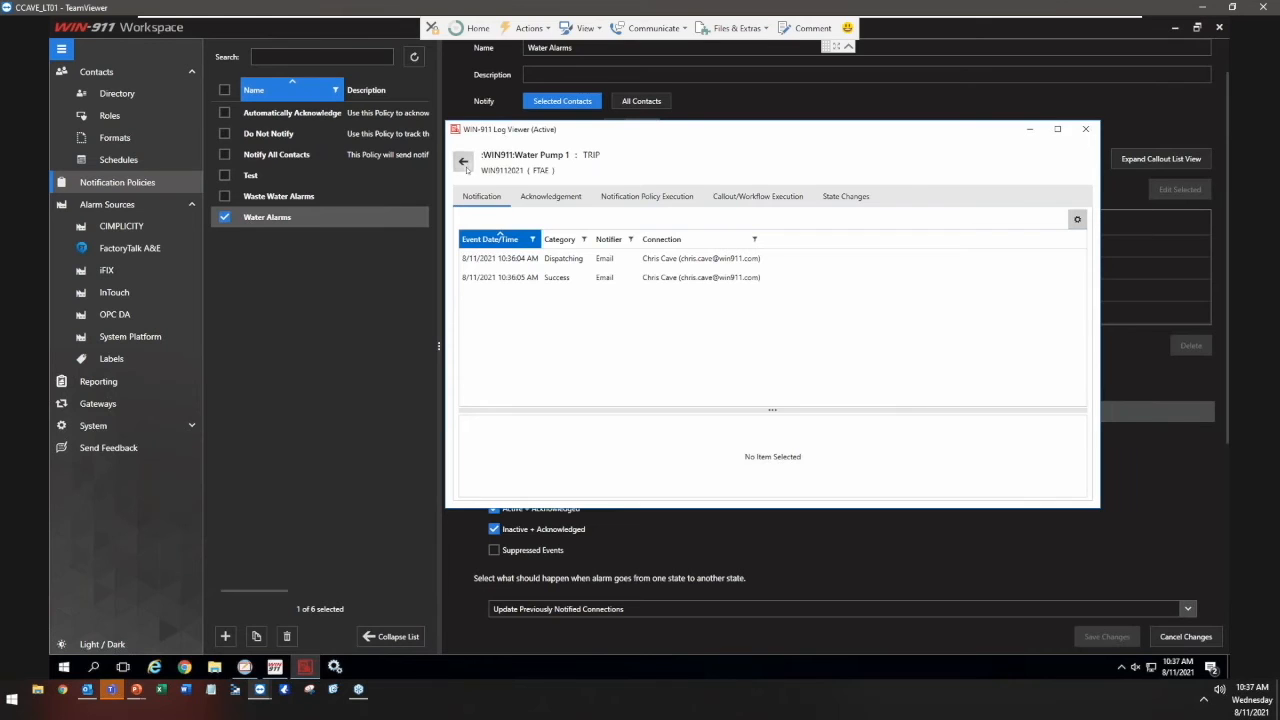
pyautogui.click(464, 163)
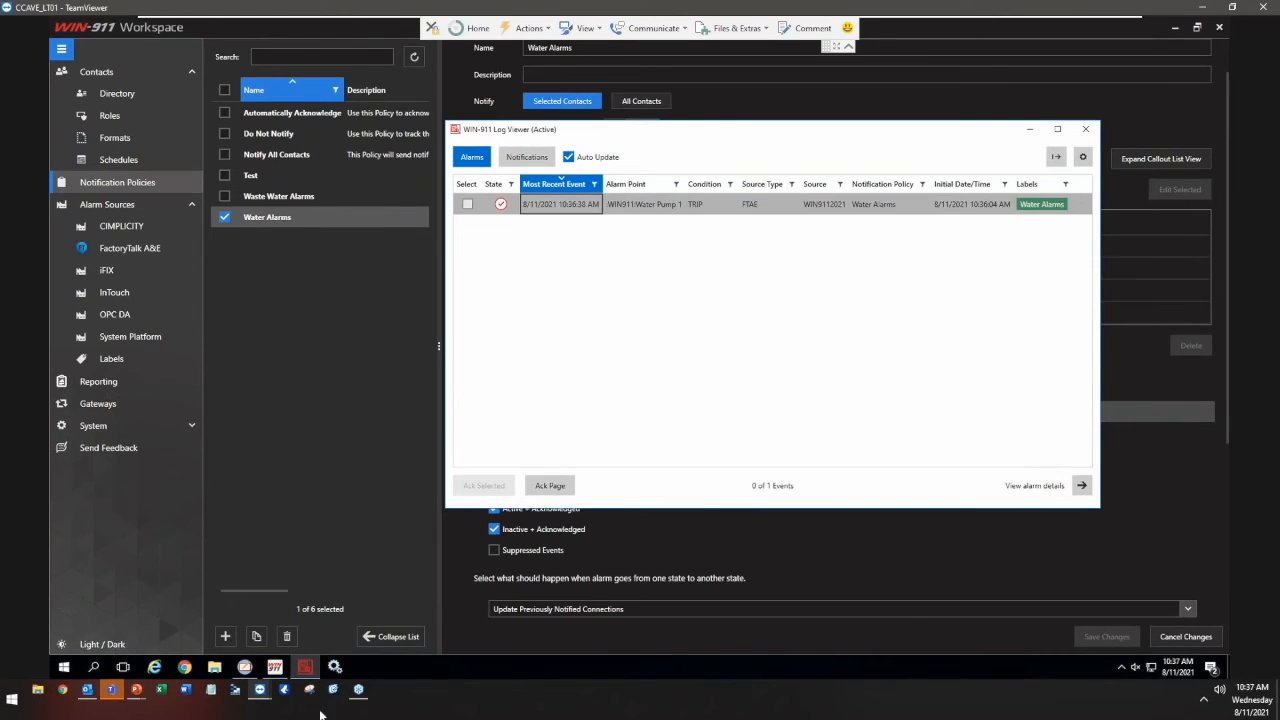
pyautogui.click(245, 667)
pyautogui.click(302, 158)
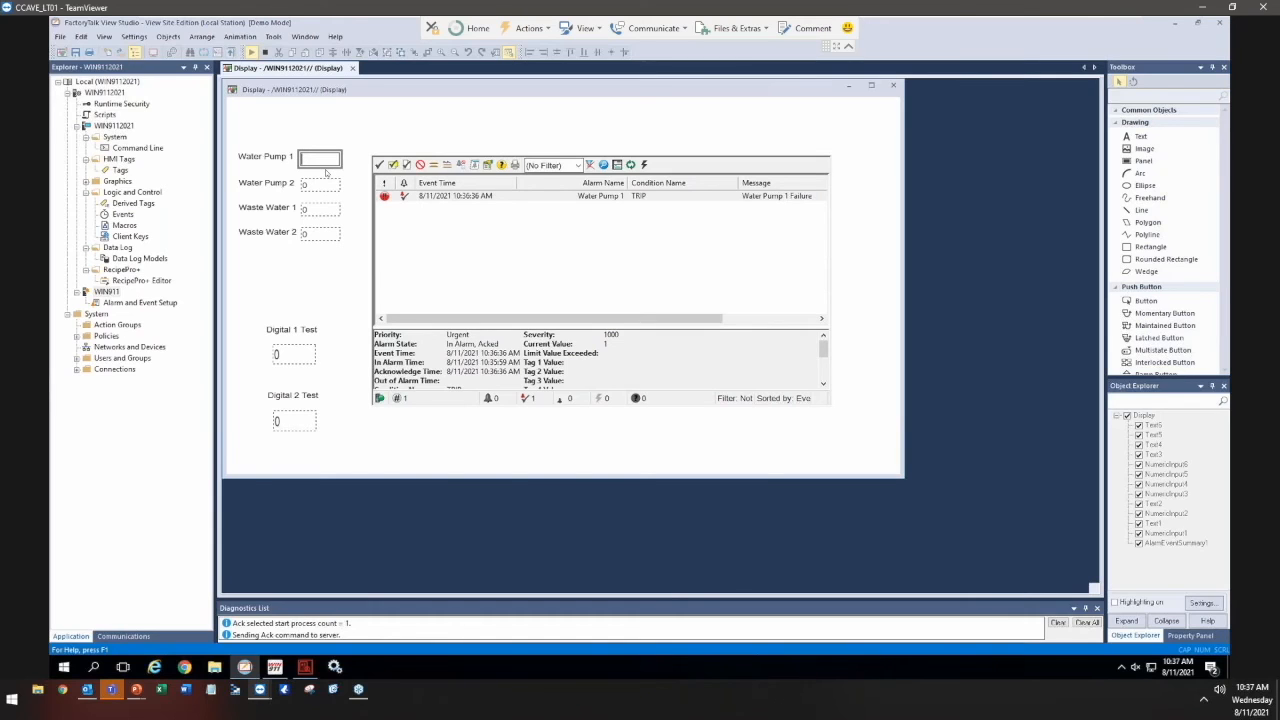
pyautogui.click(506, 279)
pyautogui.press('Return')
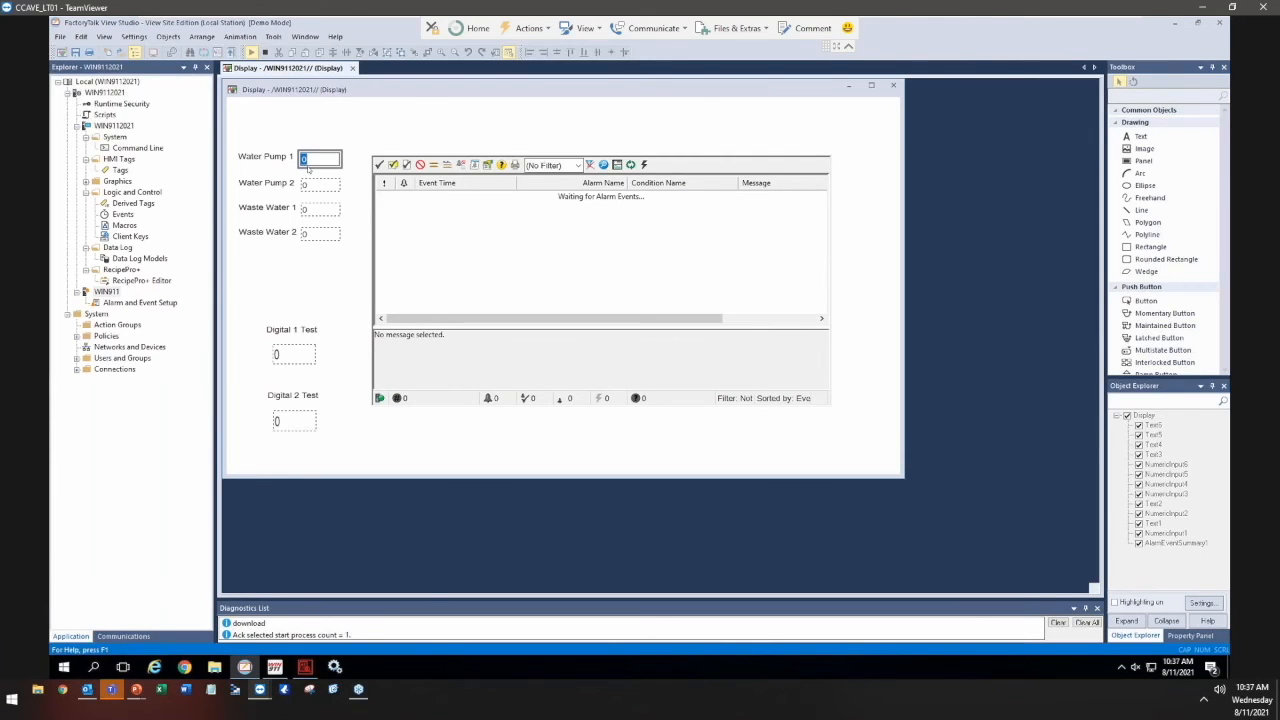
pyautogui.write('1')
pyautogui.press('Return')
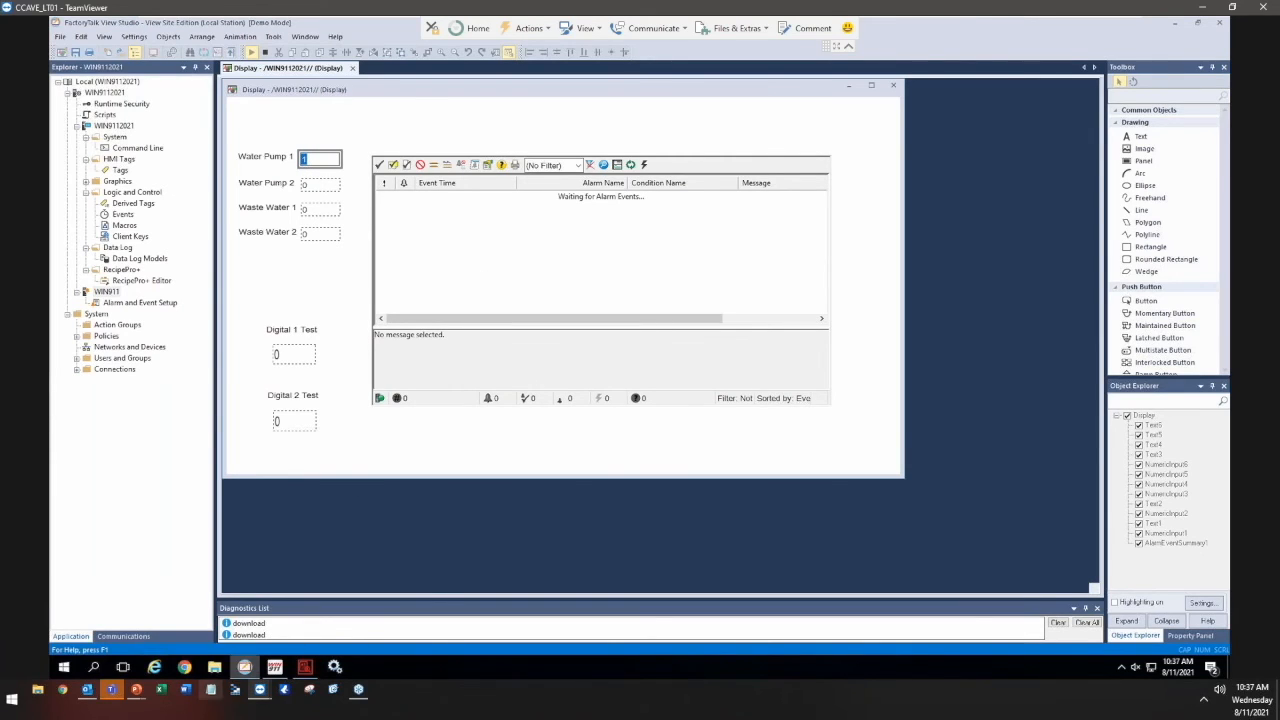
# - Switch to Outlook and delete the remaining WIN-911 Alert email from the inbox
pyautogui.click(87, 689)
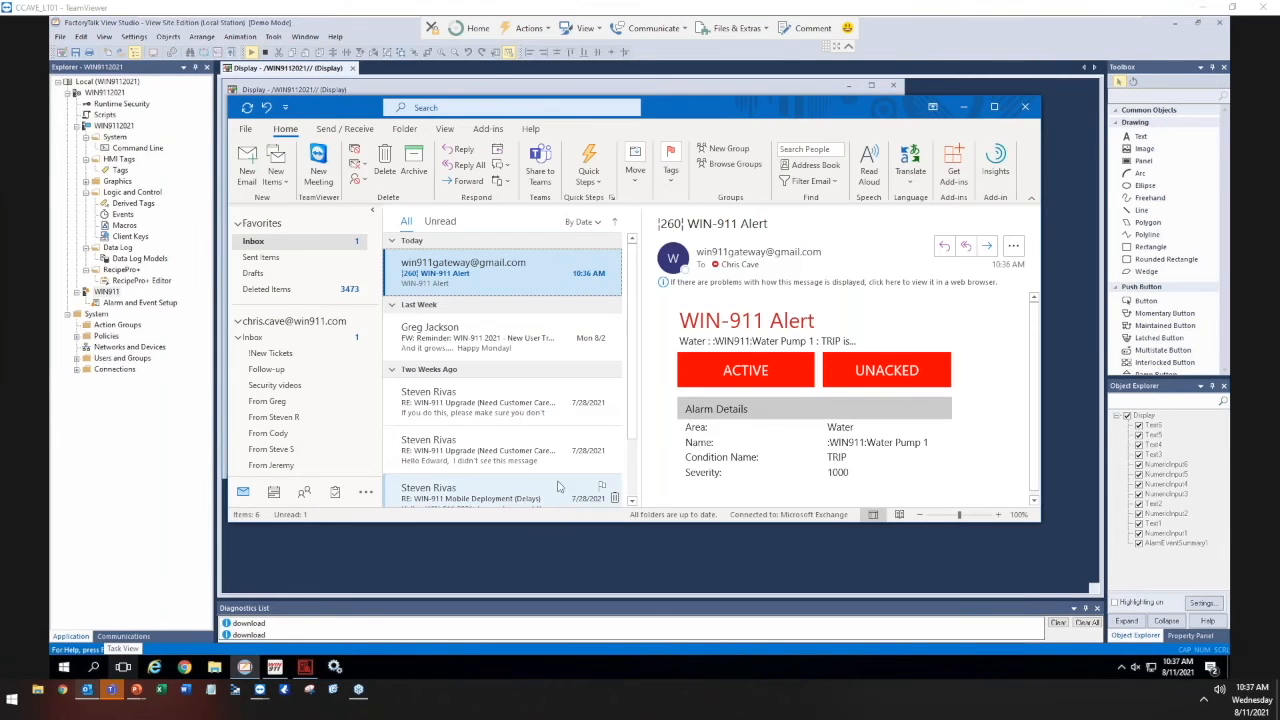
pyautogui.click(616, 285)
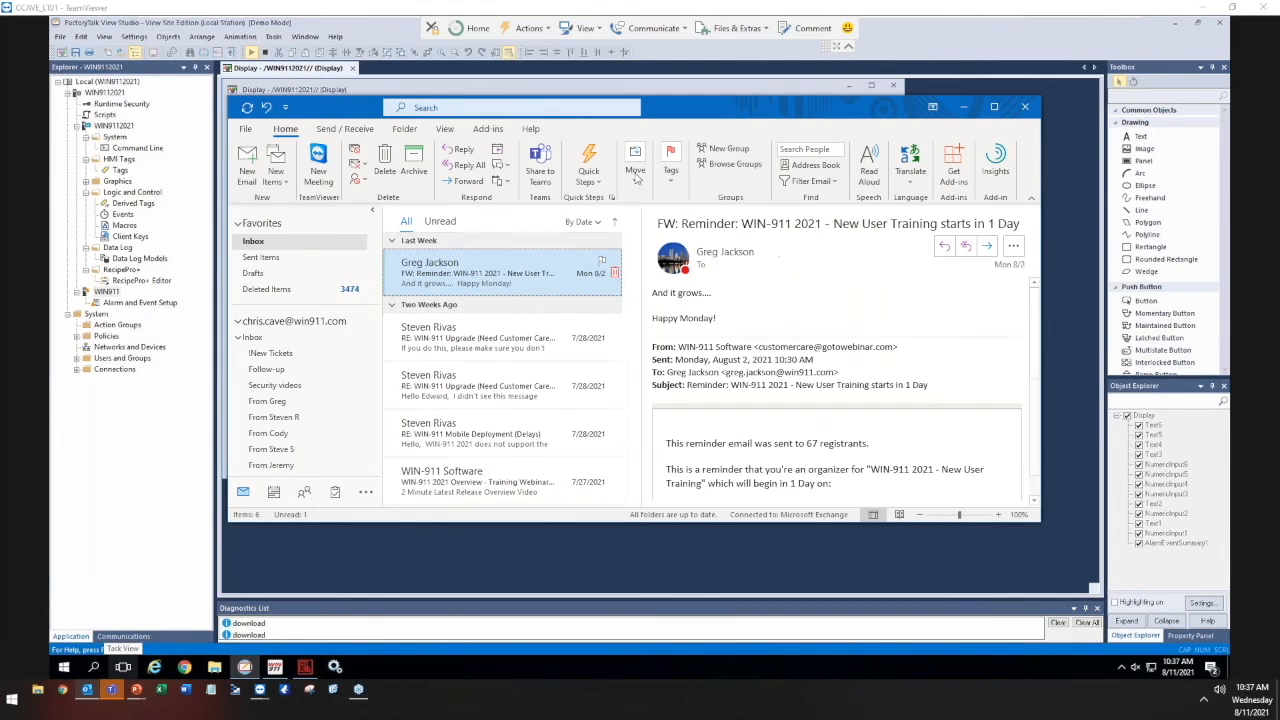
# - Move the Outlook window aside and acknowledge the active Water Pump 1 alarm in the FactoryTalk View Studio alarm summary
pyautogui.moveTo(707, 121); pyautogui.dragTo(752, 183)
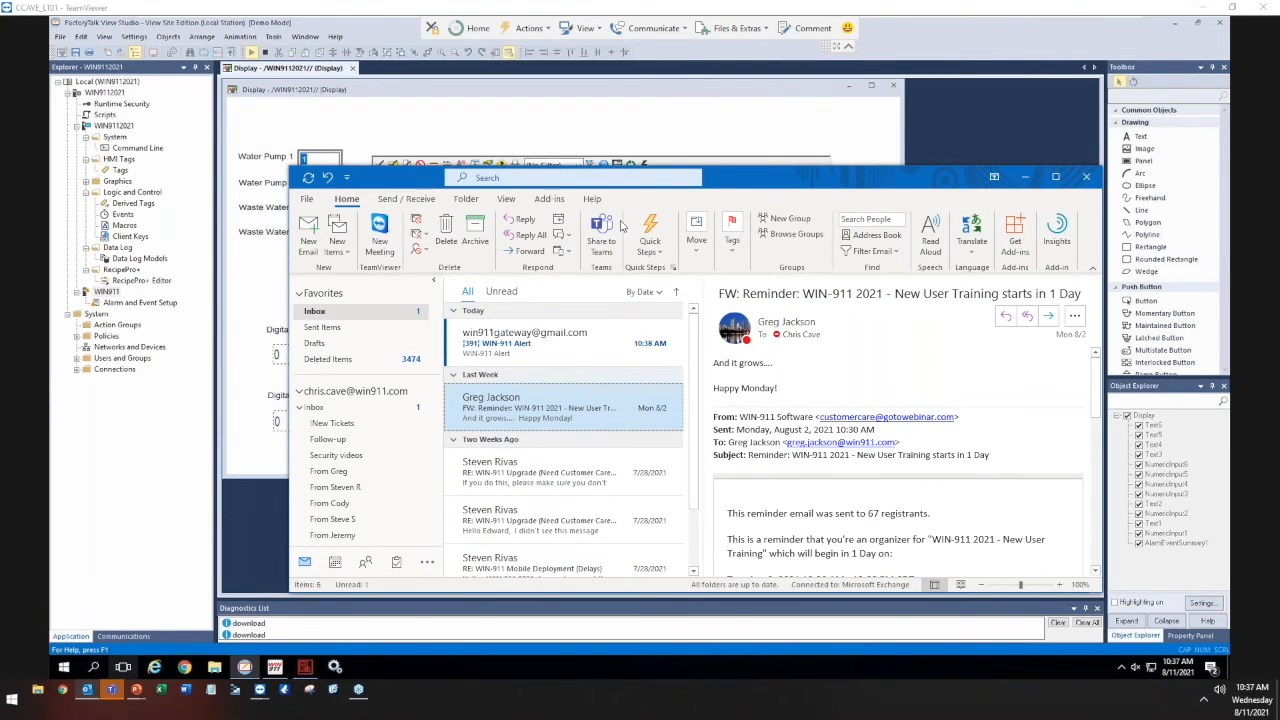
pyautogui.click(604, 147)
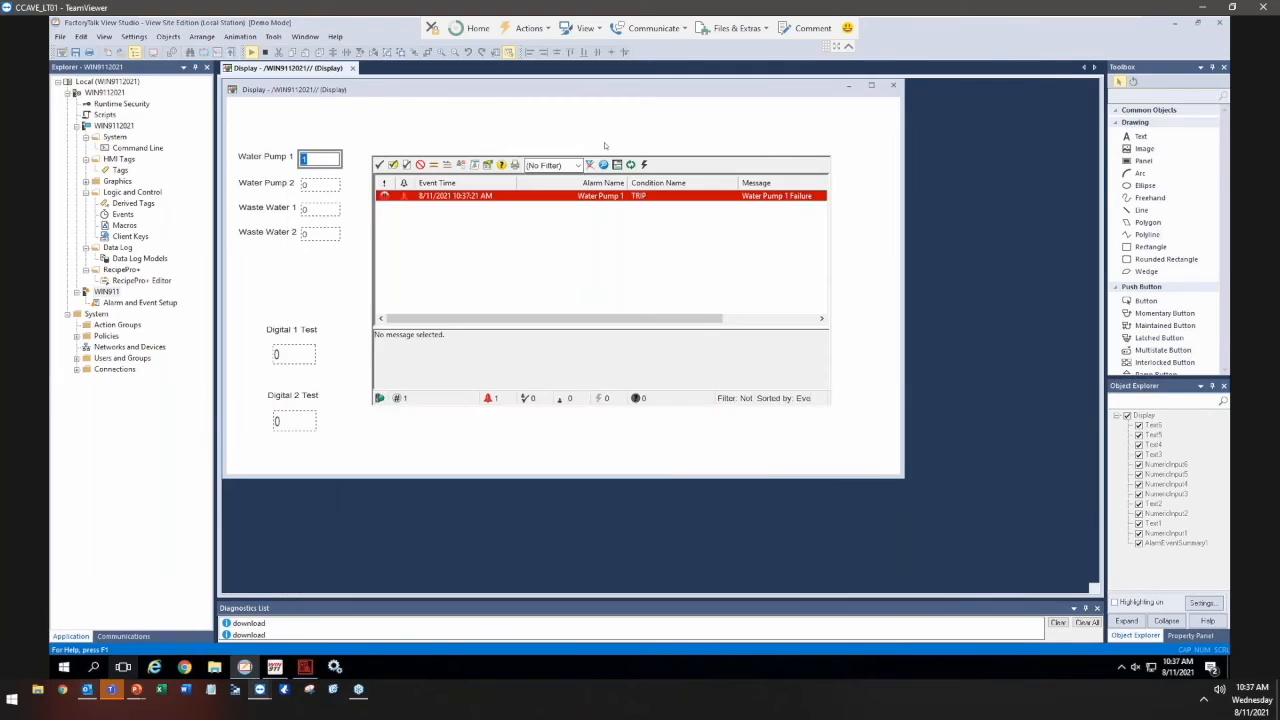
pyautogui.rightClick(465, 199)
pyautogui.click(463, 208)
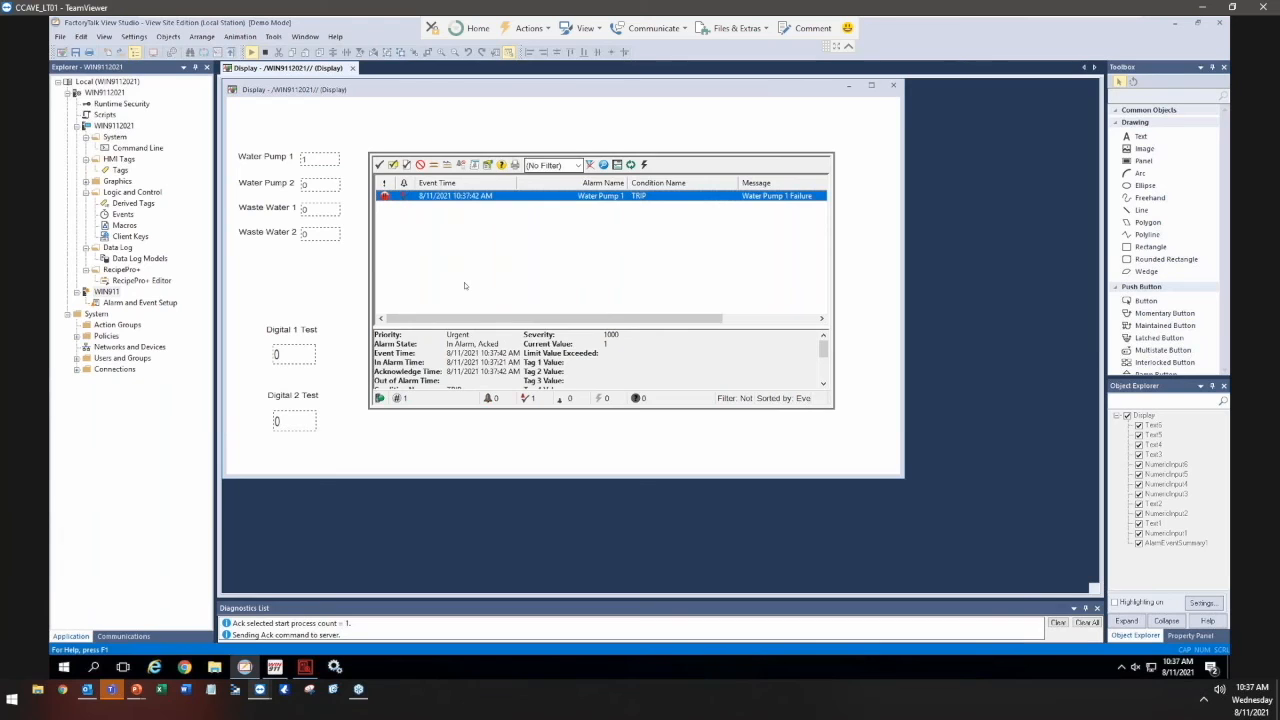
# - Review the Water Alarms policy's notification states in WIN-911 Workspace, and read the newest Water Pump 1 alert email in Outlook
pyautogui.click(275, 667)
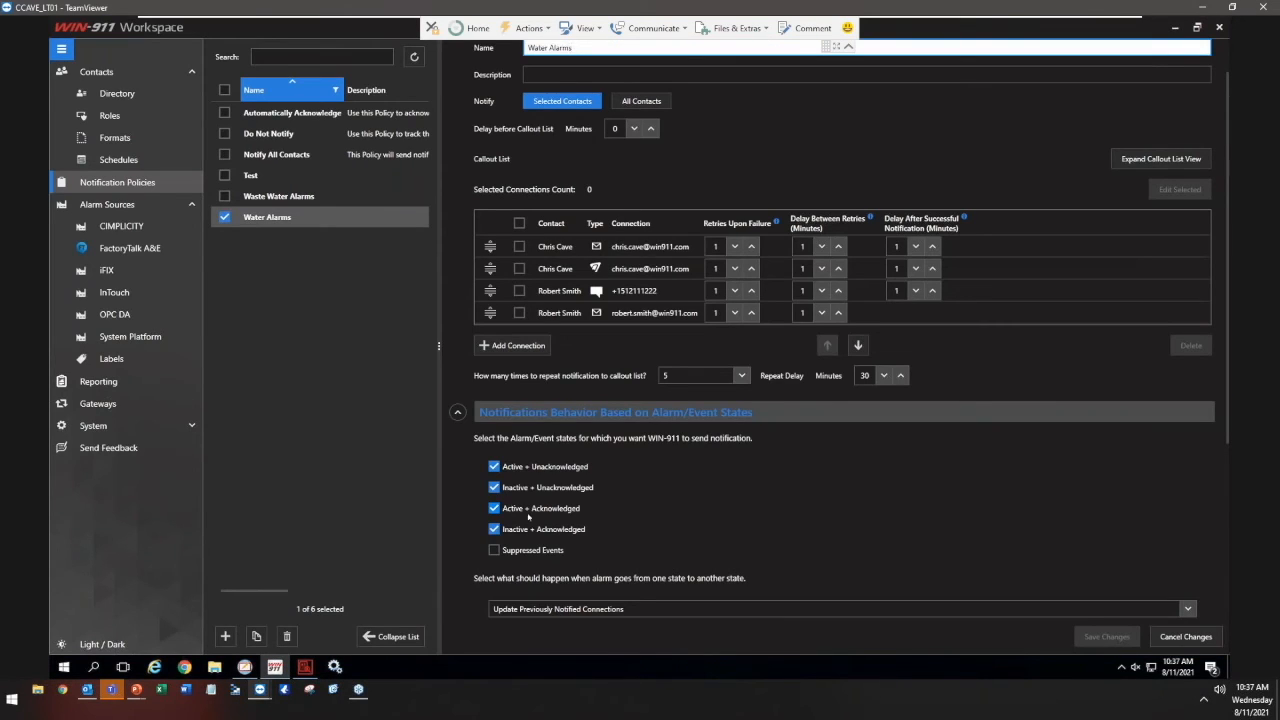
pyautogui.moveTo(303, 673)
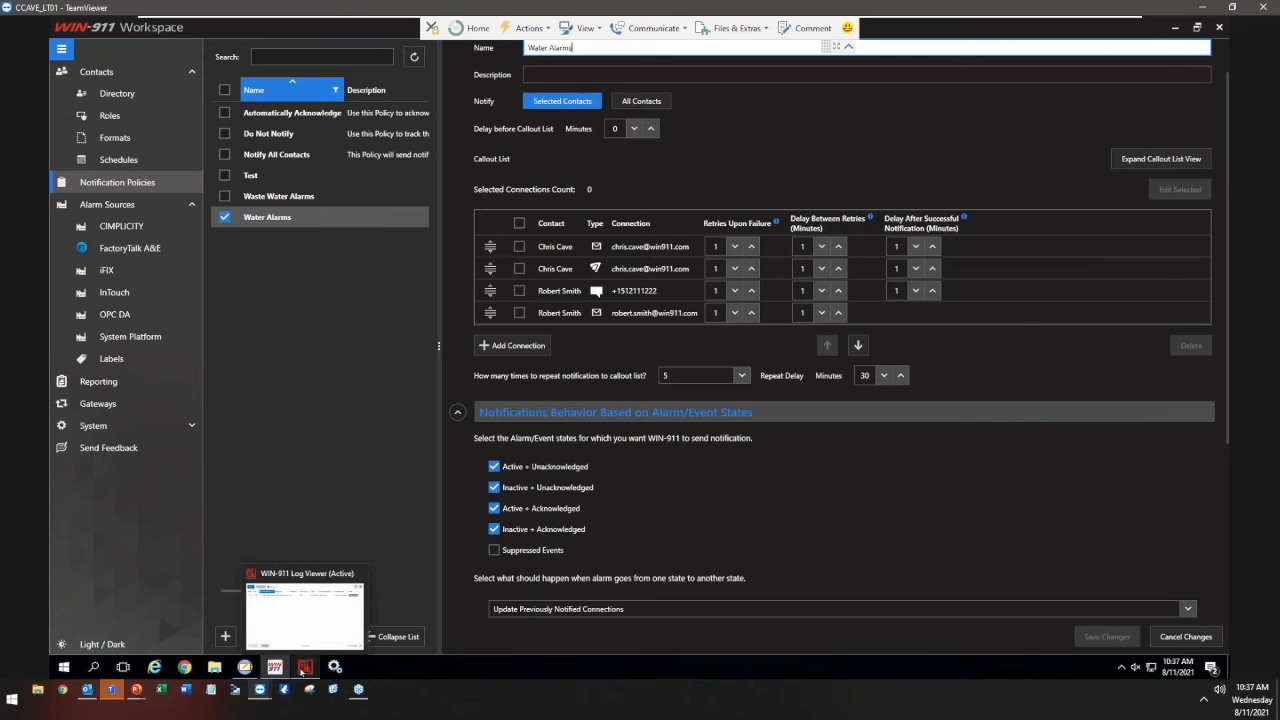
pyautogui.click(87, 689)
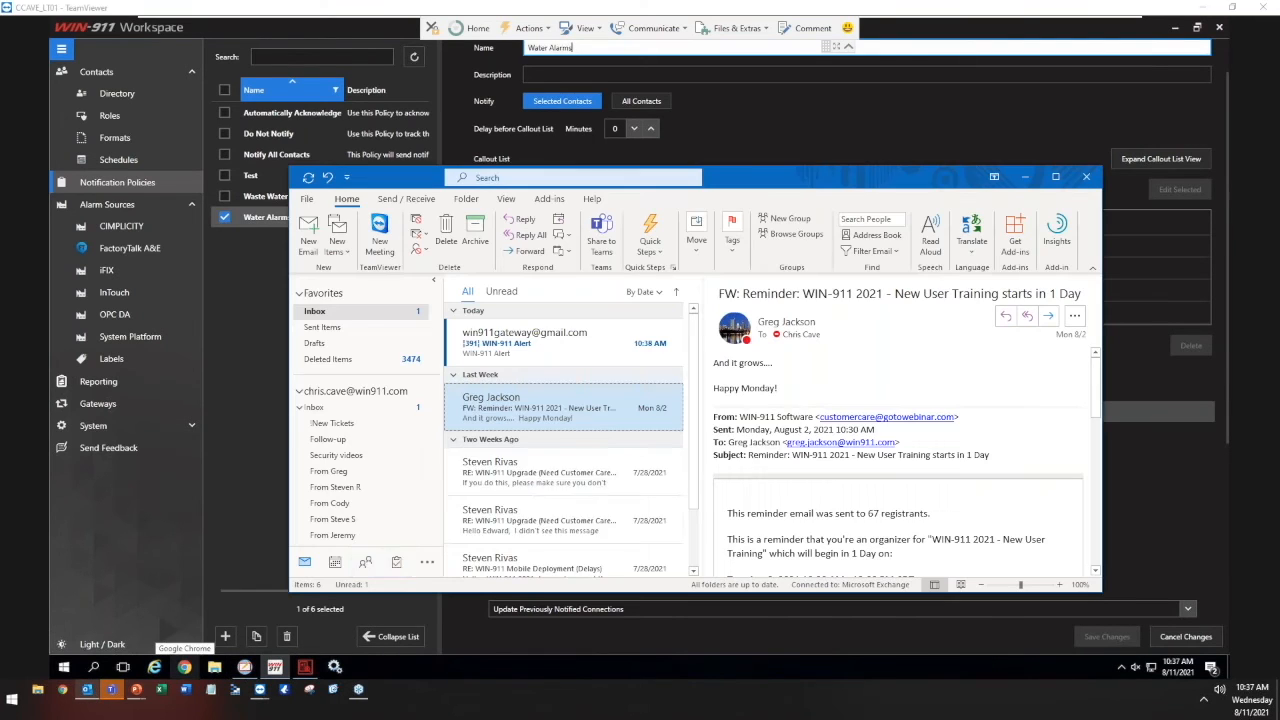
pyautogui.click(560, 345)
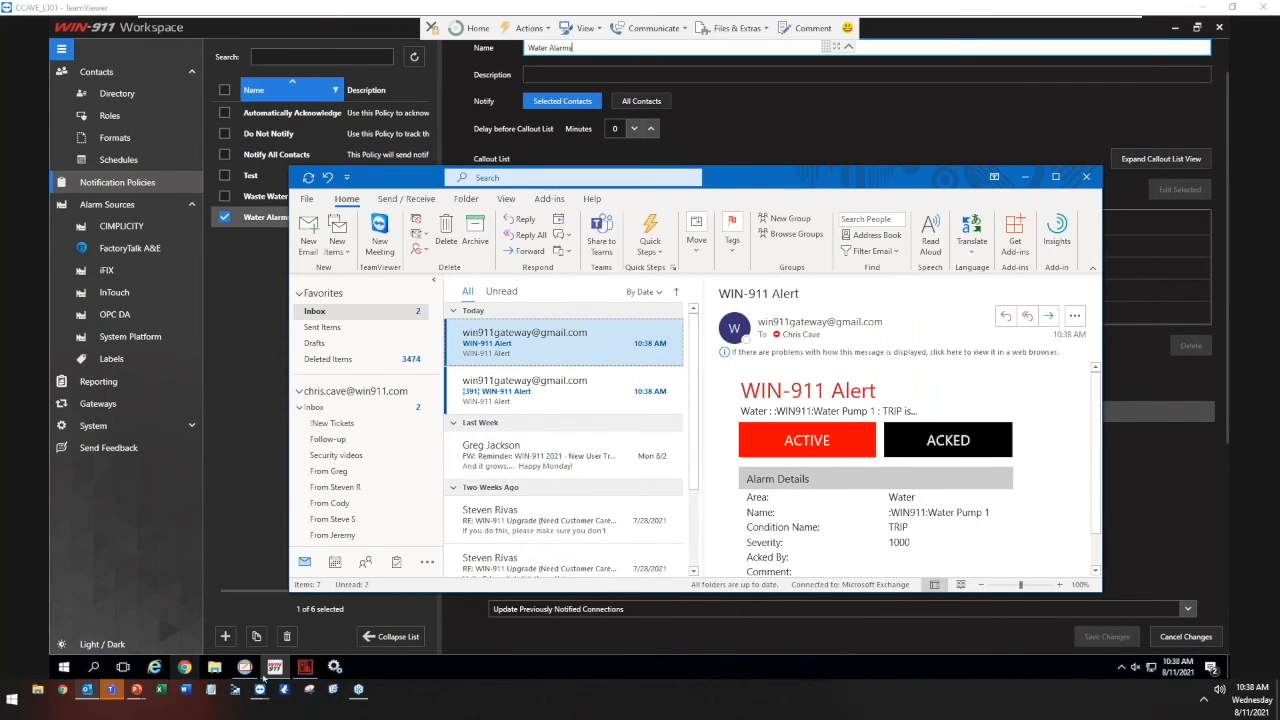
# - Switch to FactoryTalk View Studio and set Water Pump 1 to 0
pyautogui.click(248, 669)
pyautogui.click(317, 163)
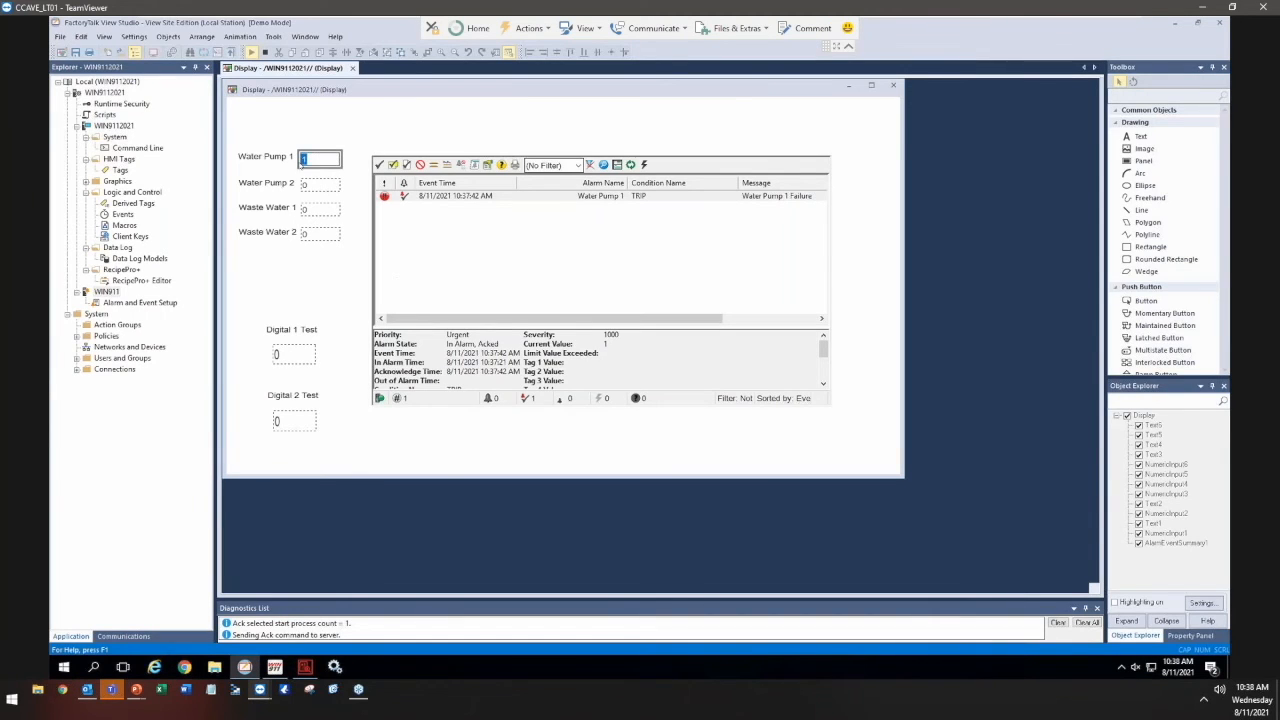
pyautogui.moveTo(295, 161); pyautogui.dragTo(293, 161)
pyautogui.write('0')
pyautogui.press('Return')
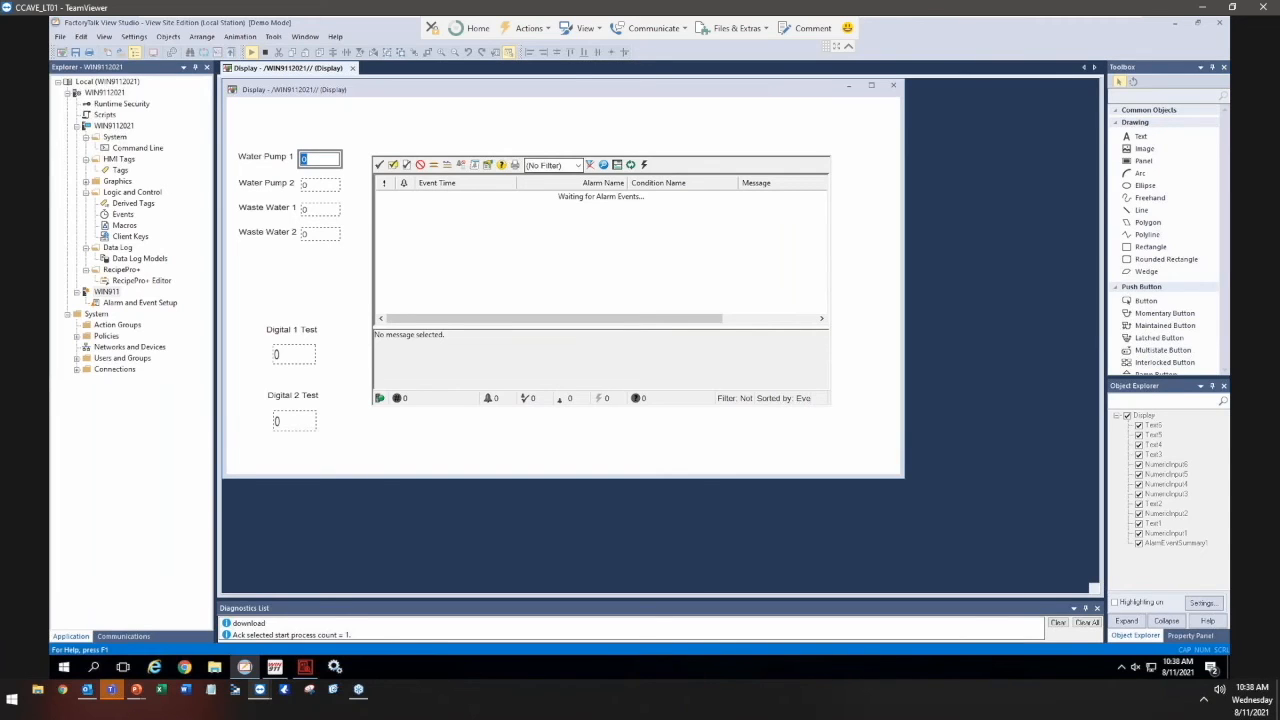
# - Switch to Outlook, view the newest WIN-911 Alert email, and delete all three of today's alert emails from the inbox
pyautogui.click(89, 694)
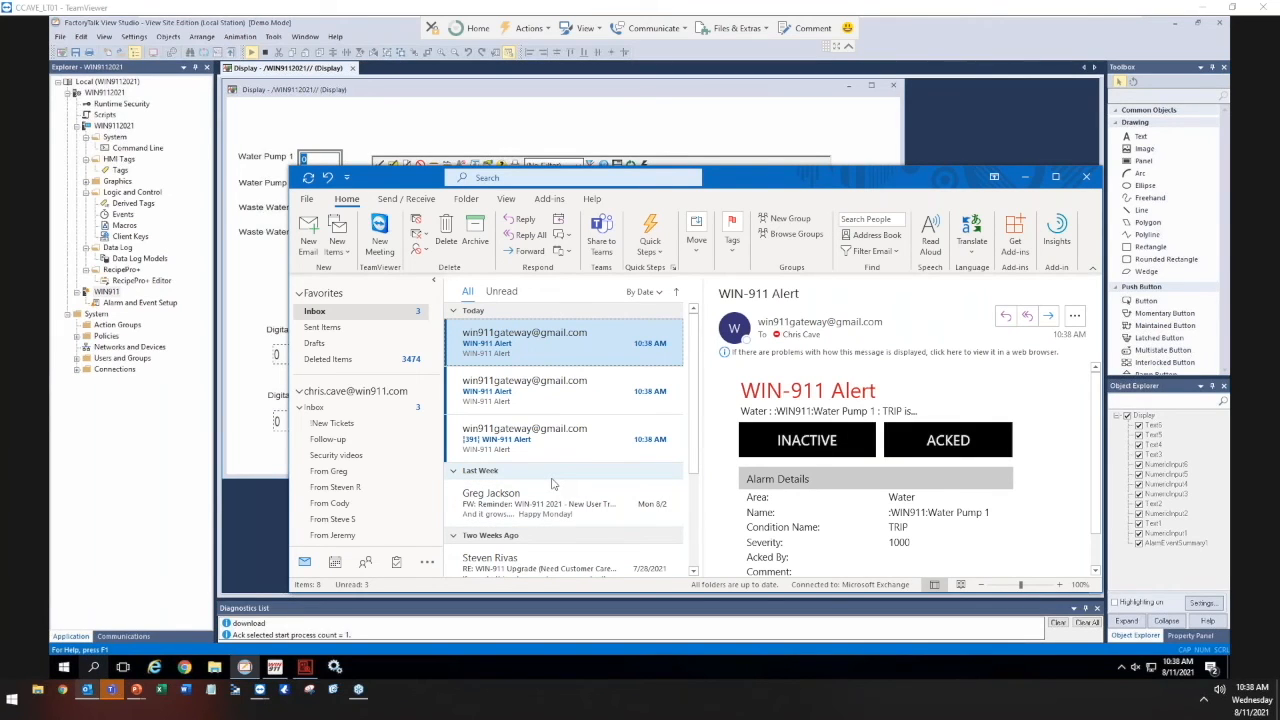
pyautogui.moveTo(750, 172); pyautogui.dragTo(747, 137)
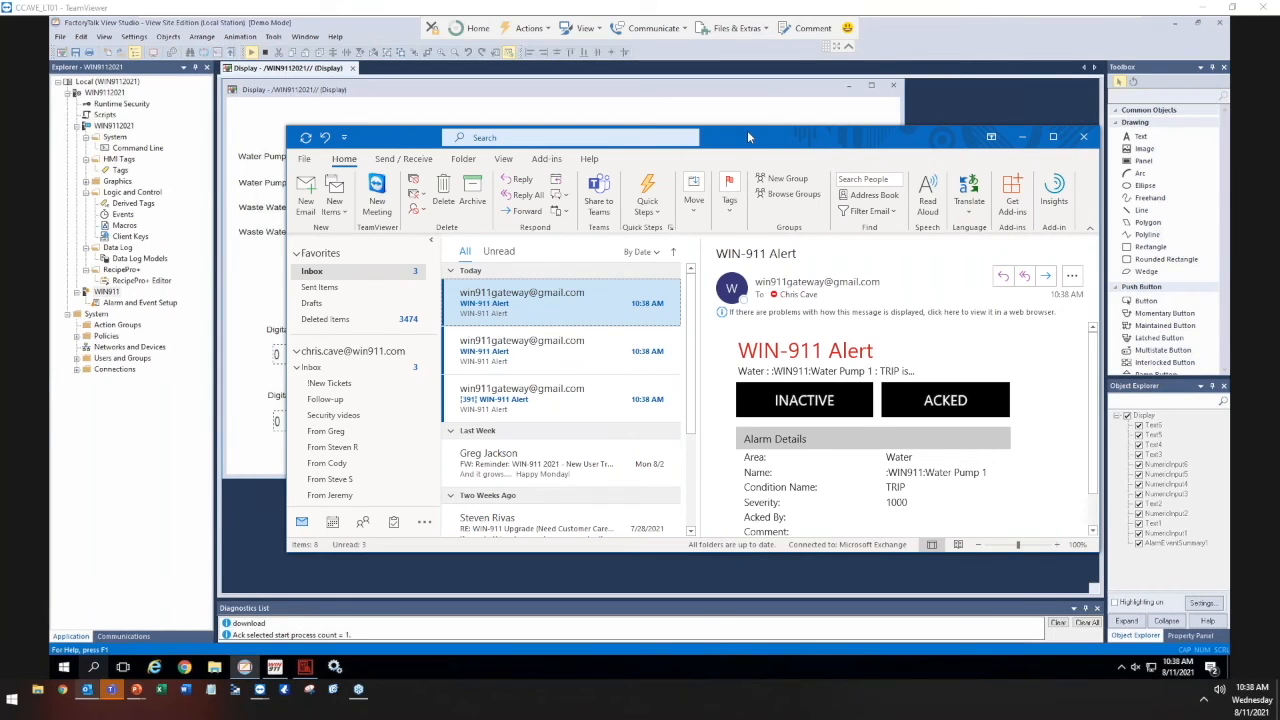
pyautogui.keyDown('ctrl'); pyautogui.click(545, 400); pyautogui.keyUp('ctrl')
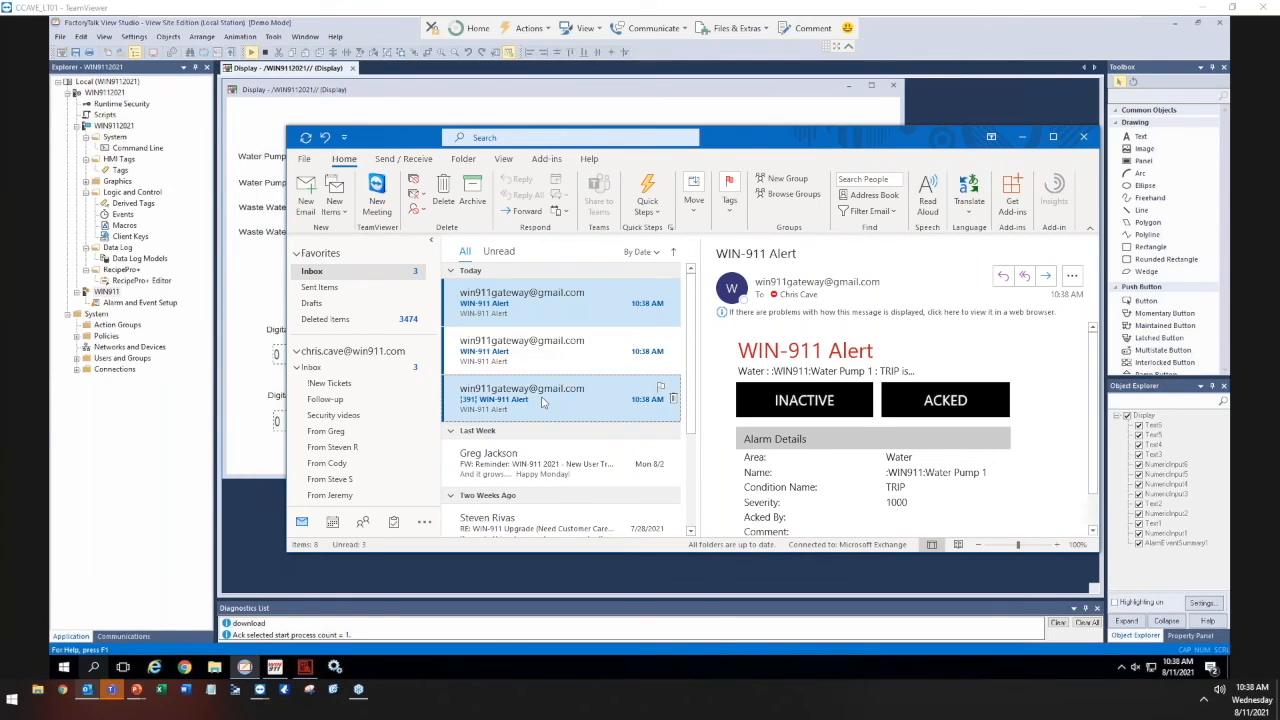
pyautogui.keyDown('ctrl'); pyautogui.click(545, 364); pyautogui.keyUp('ctrl')
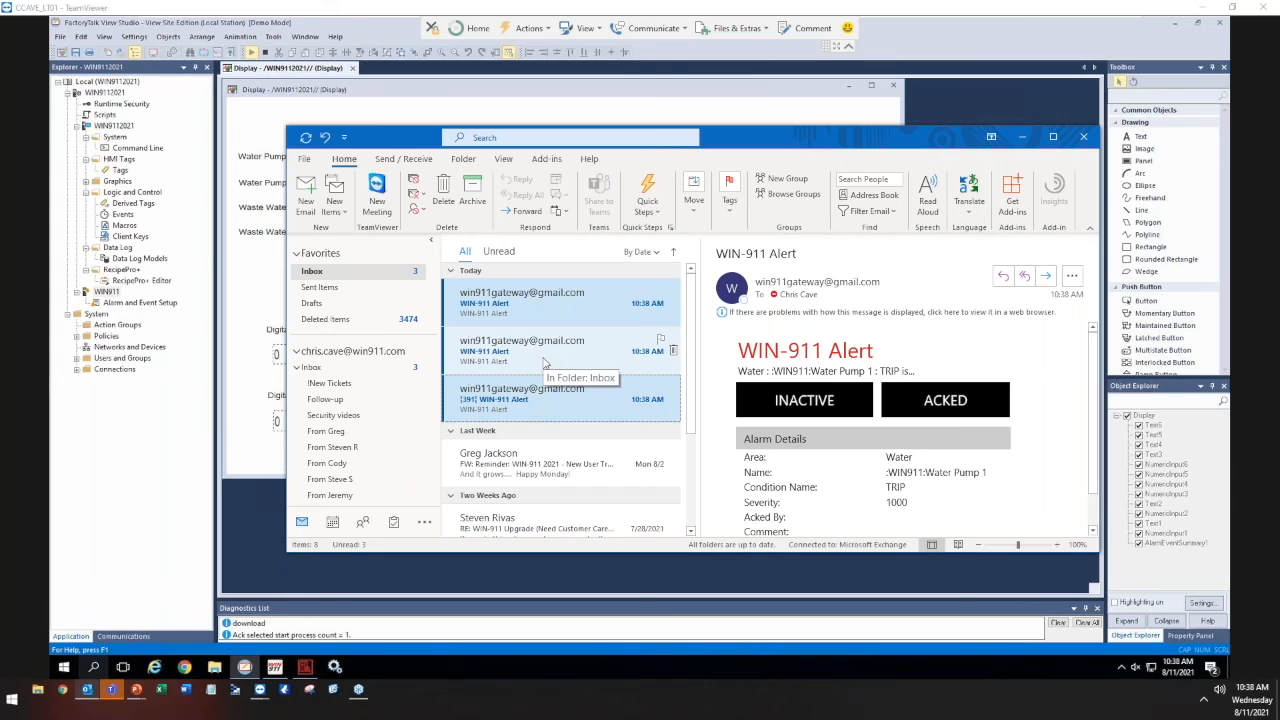
pyautogui.click(674, 351)
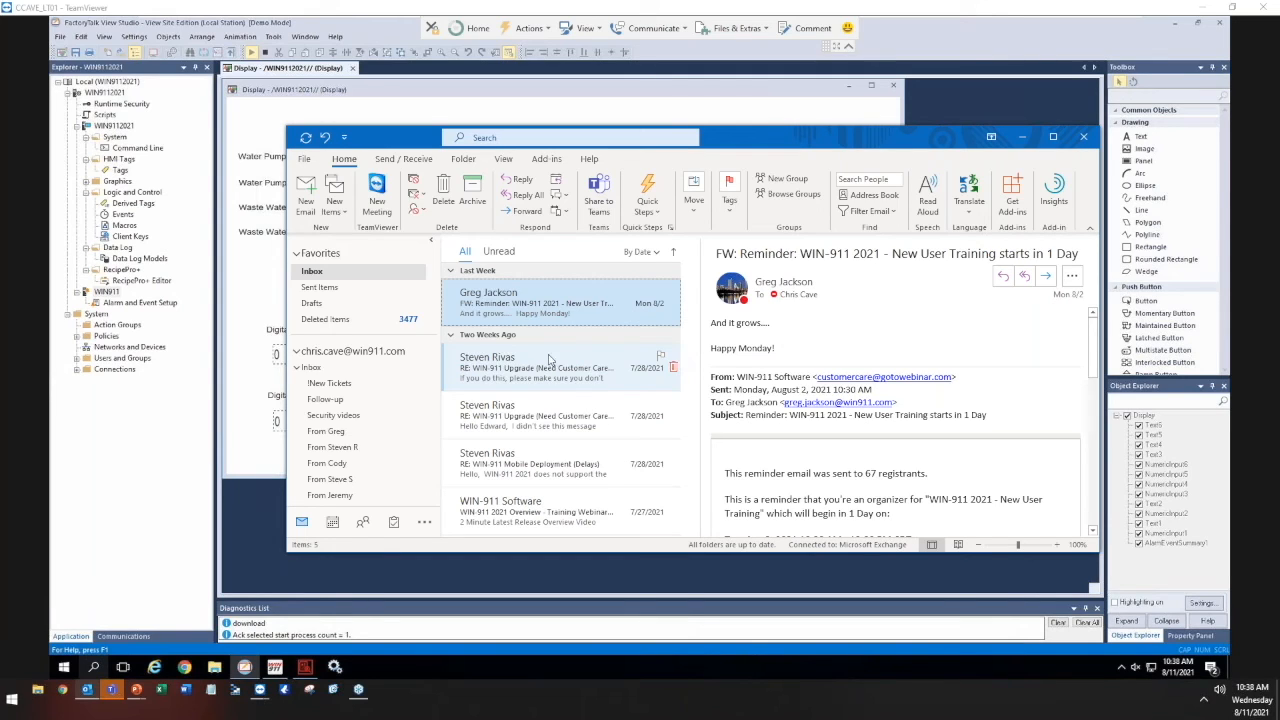
# - Switch to Chrome, open the bookmarked WIN-911 Docs page, and examine the form on the site's Send Feedback page
pyautogui.click(63, 690)
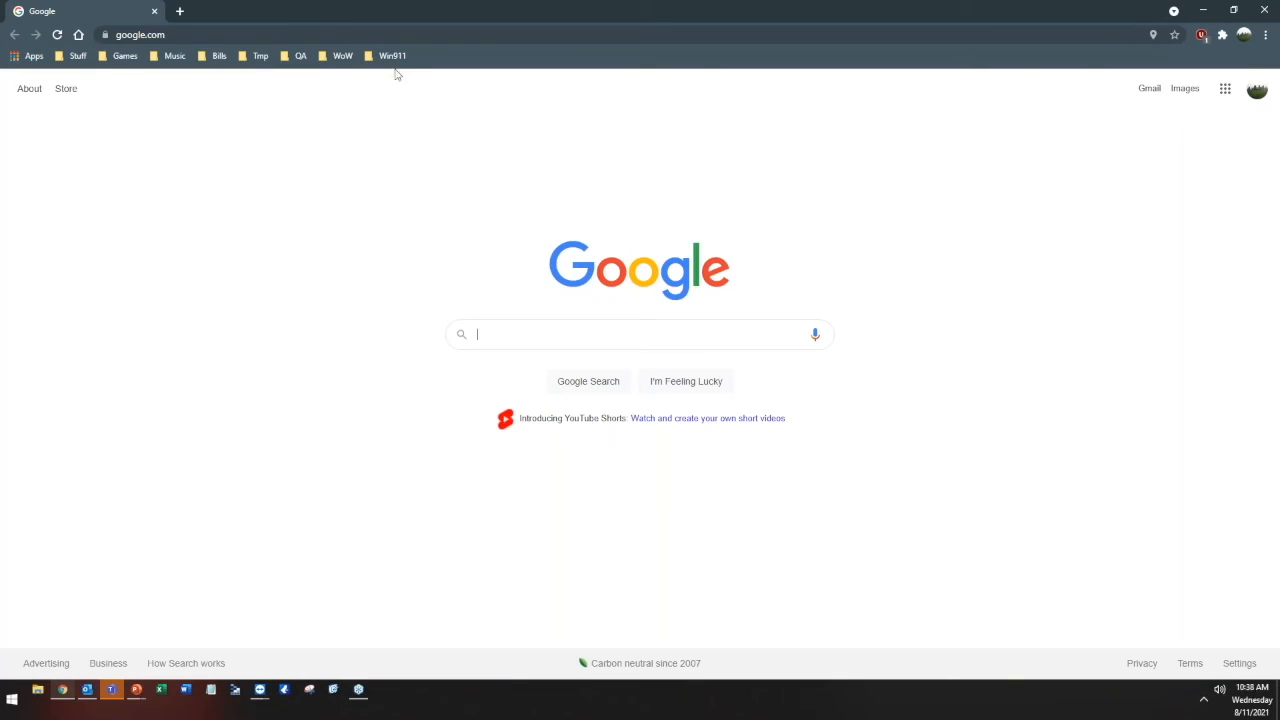
pyautogui.click(393, 58)
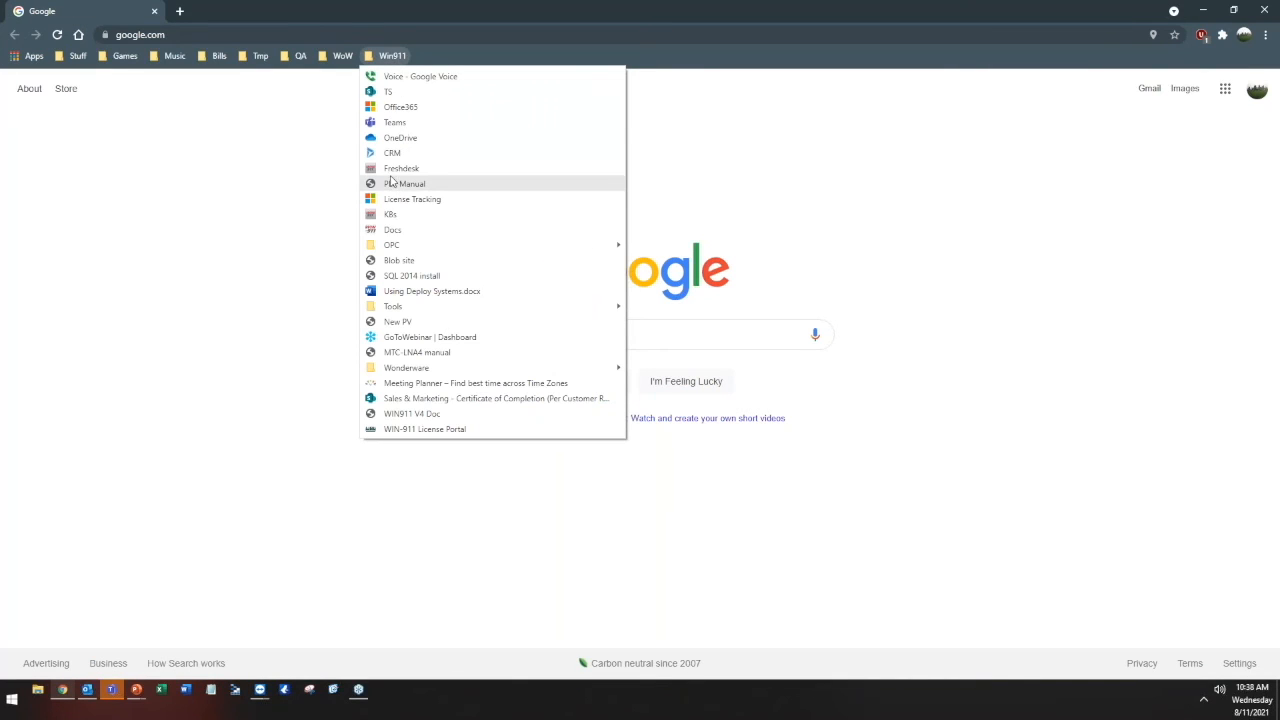
pyautogui.click(390, 229)
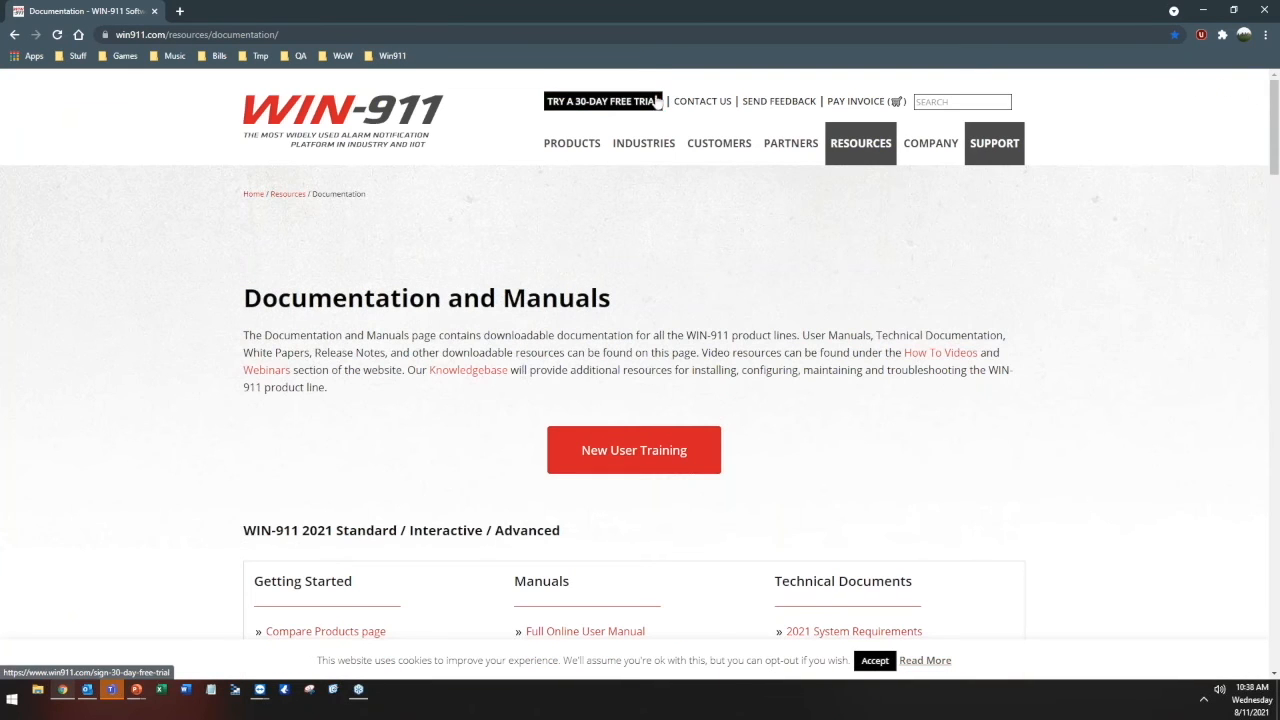
pyautogui.click(771, 104)
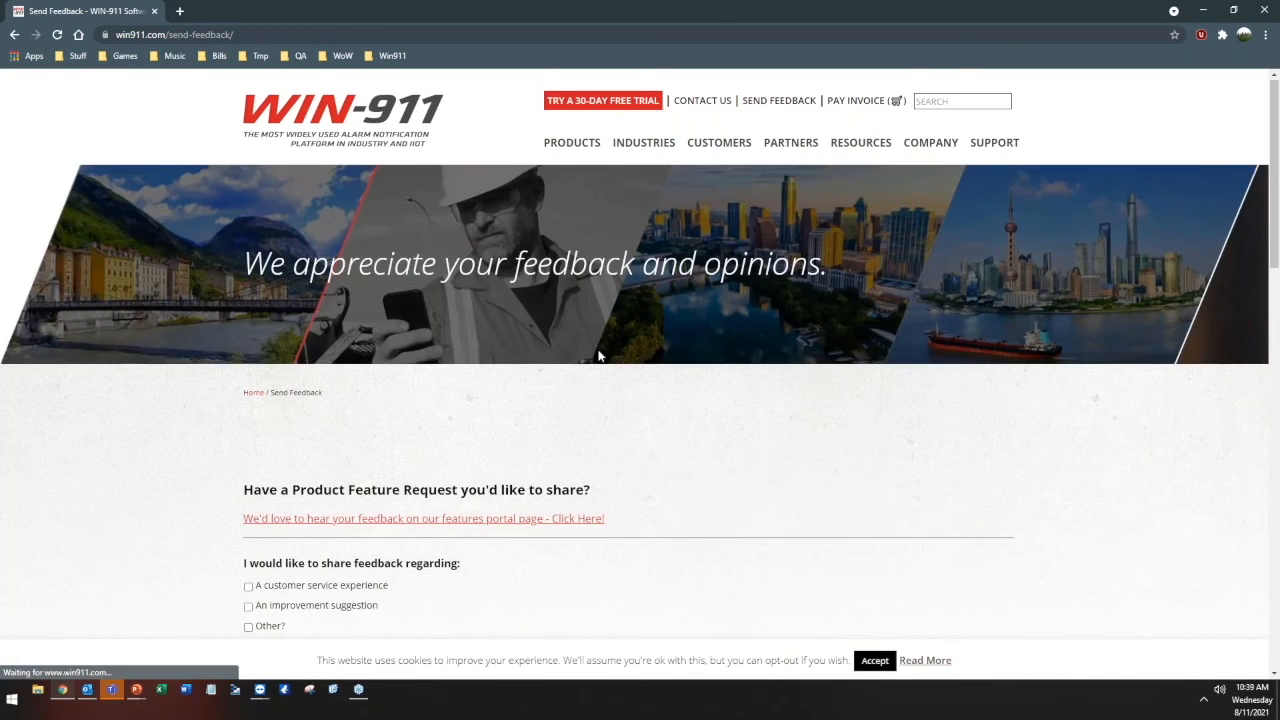
pyautogui.scroll(-4, 456, 466)
pyautogui.scroll(-1, 456, 466)
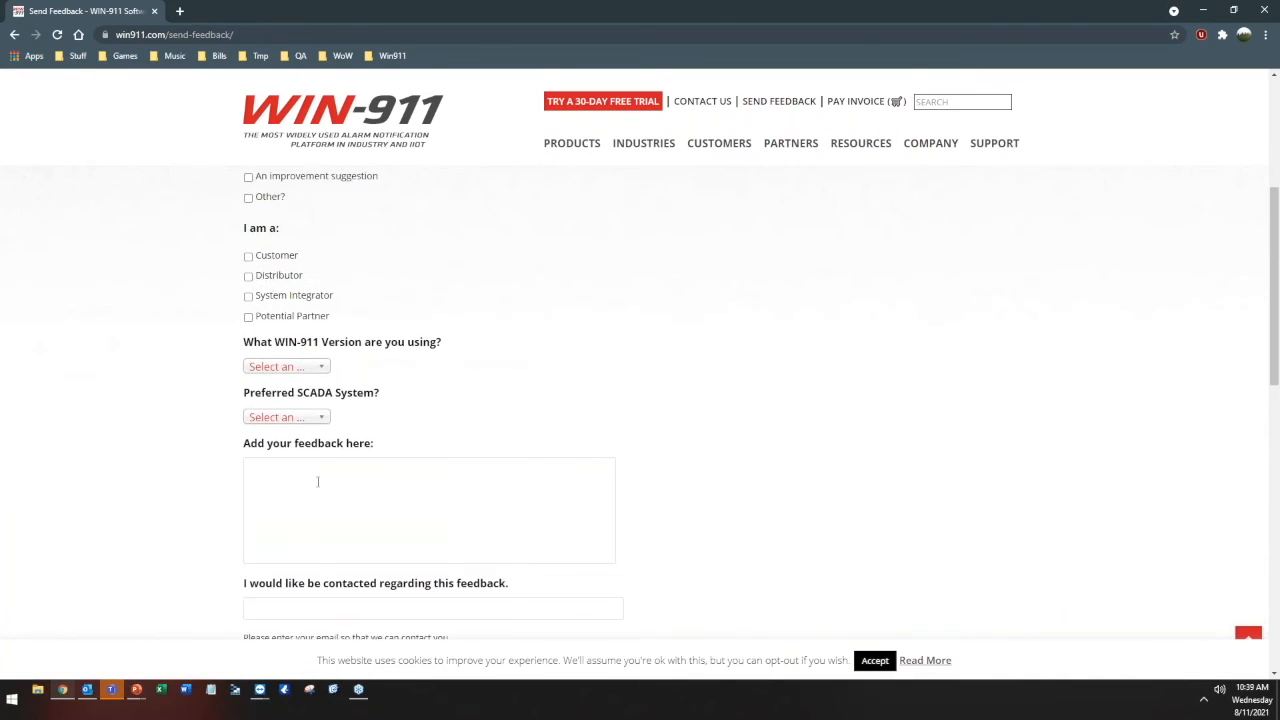
pyautogui.scroll(-4, 393, 490)
pyautogui.scroll(3, 366, 414)
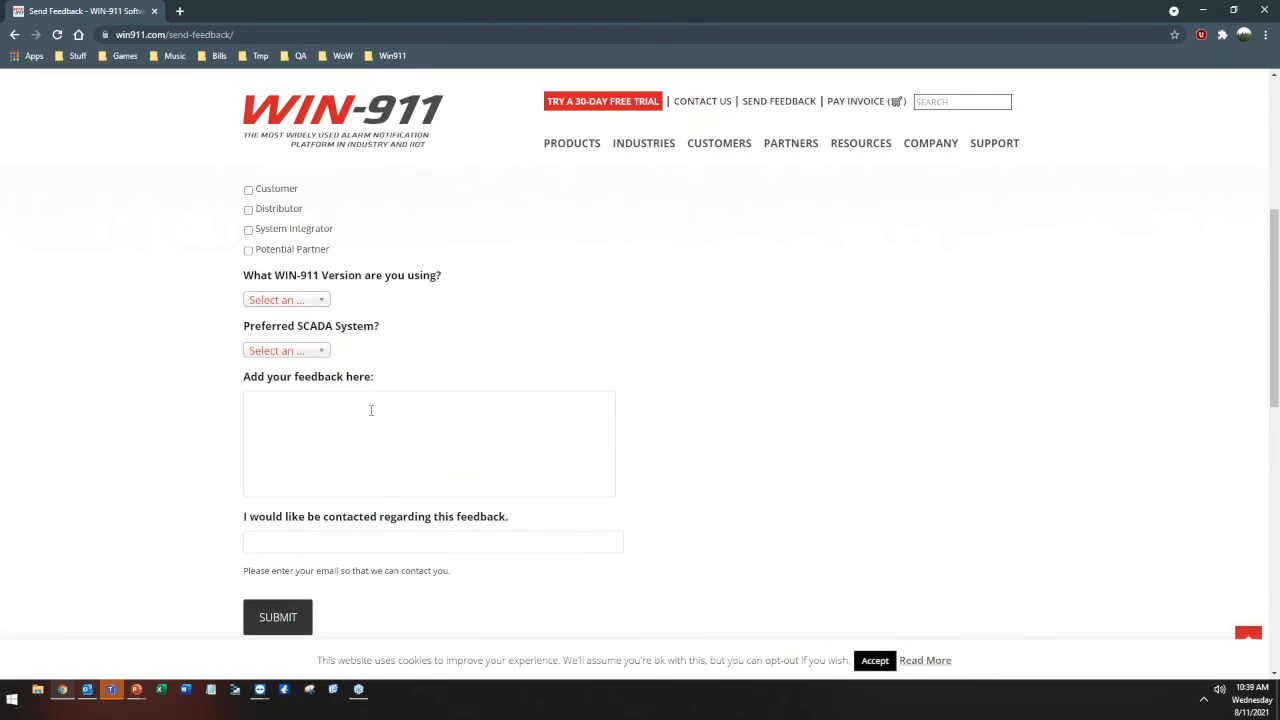
pyautogui.scroll(3, 354, 431)
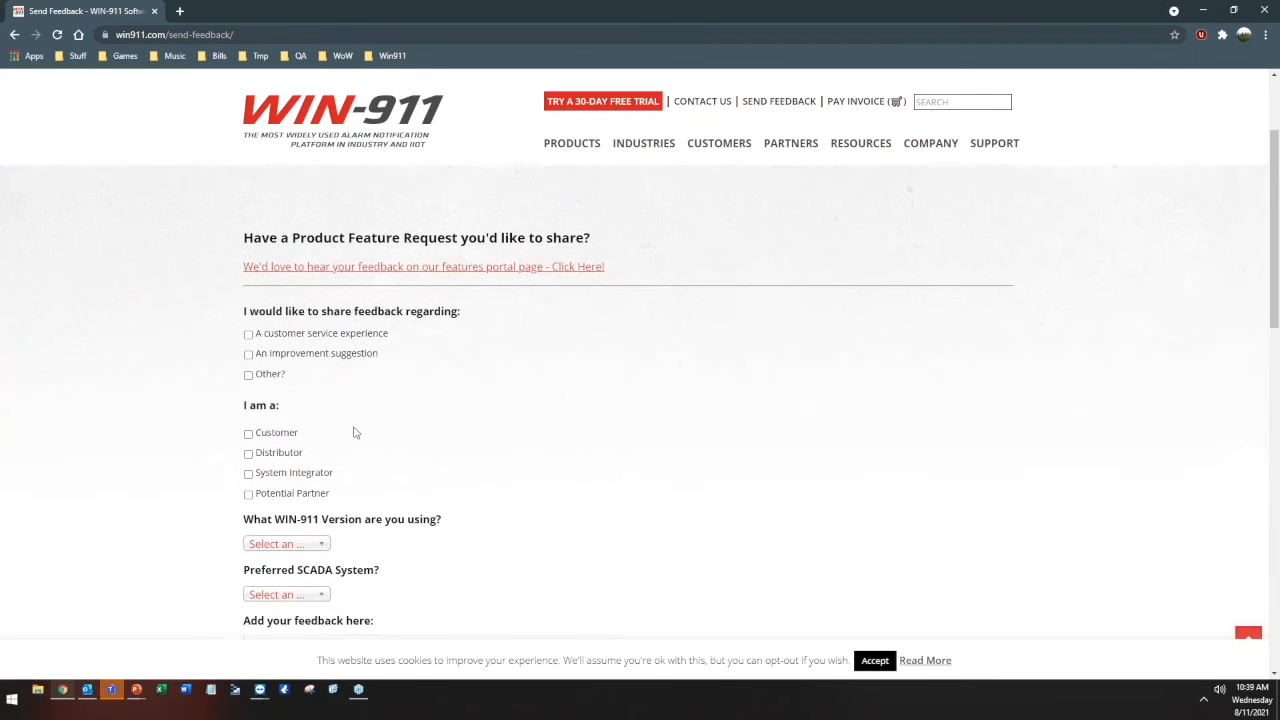
# - Open the WIN-911 Feature Requests portal, look through the trending ideas, and return to WIN-911 Workspace
pyautogui.click(384, 364)
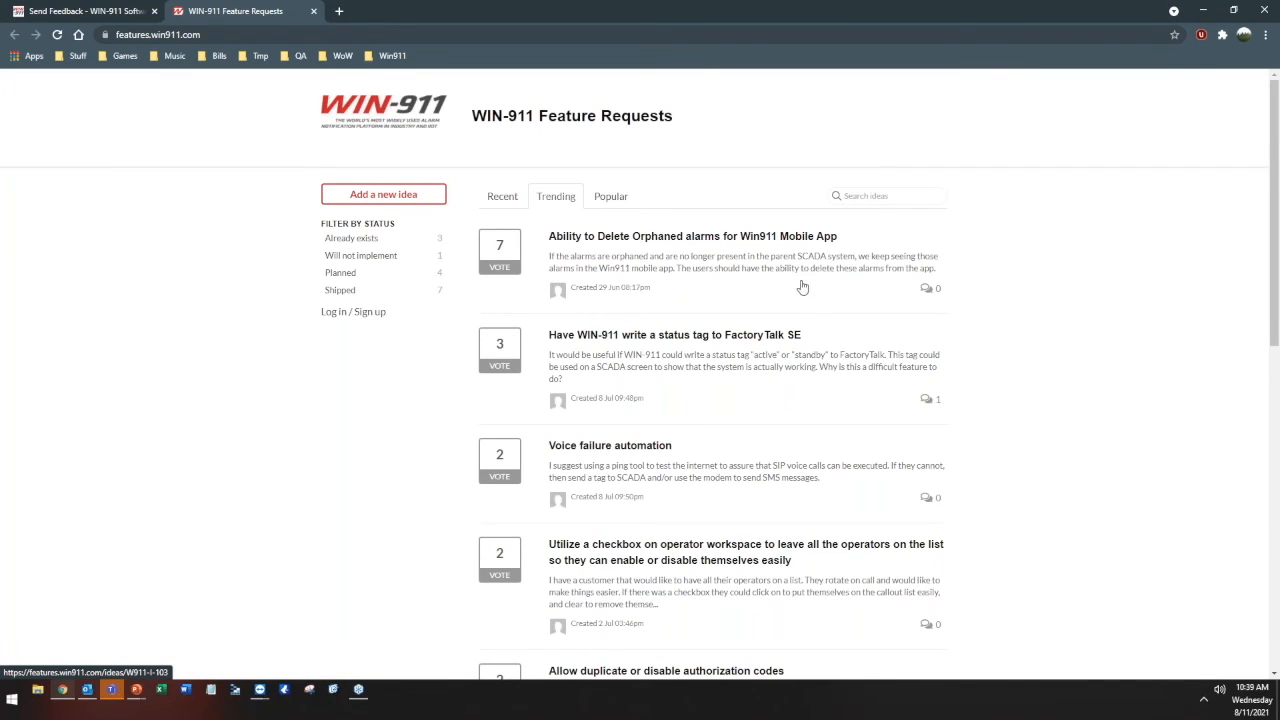
pyautogui.scroll(-1, 905, 243)
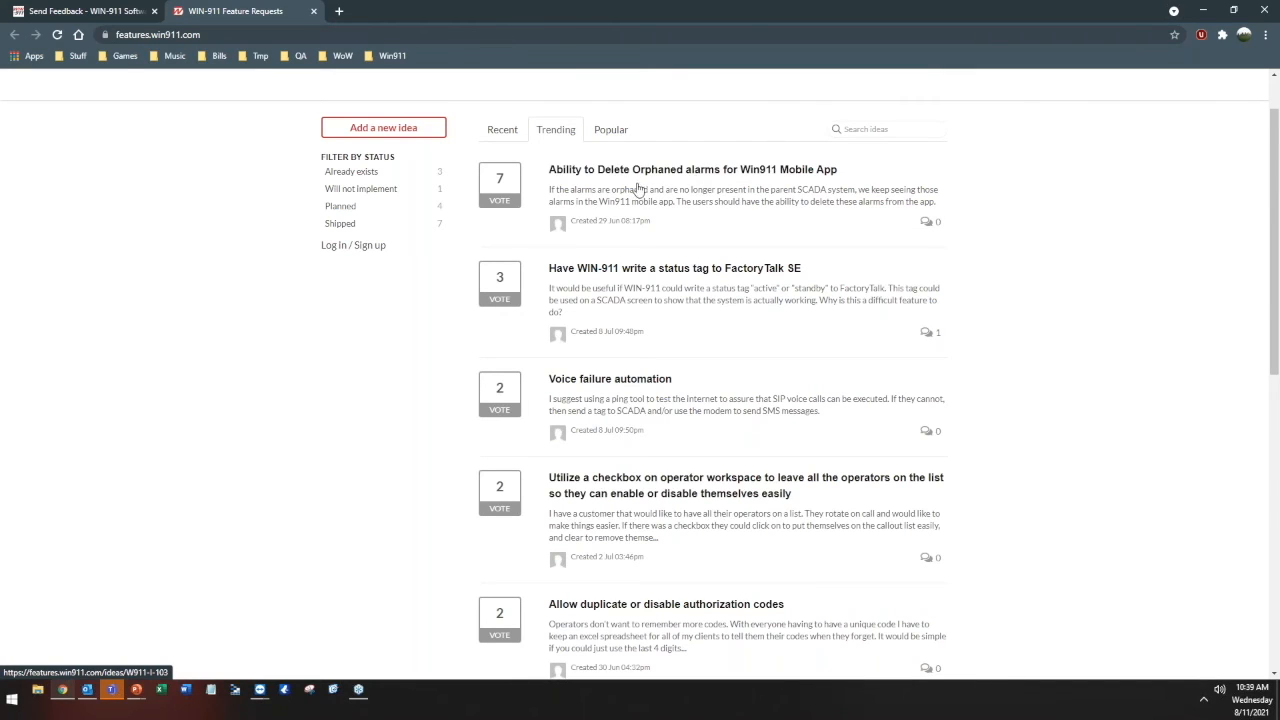
pyautogui.scroll(-2, 560, 300)
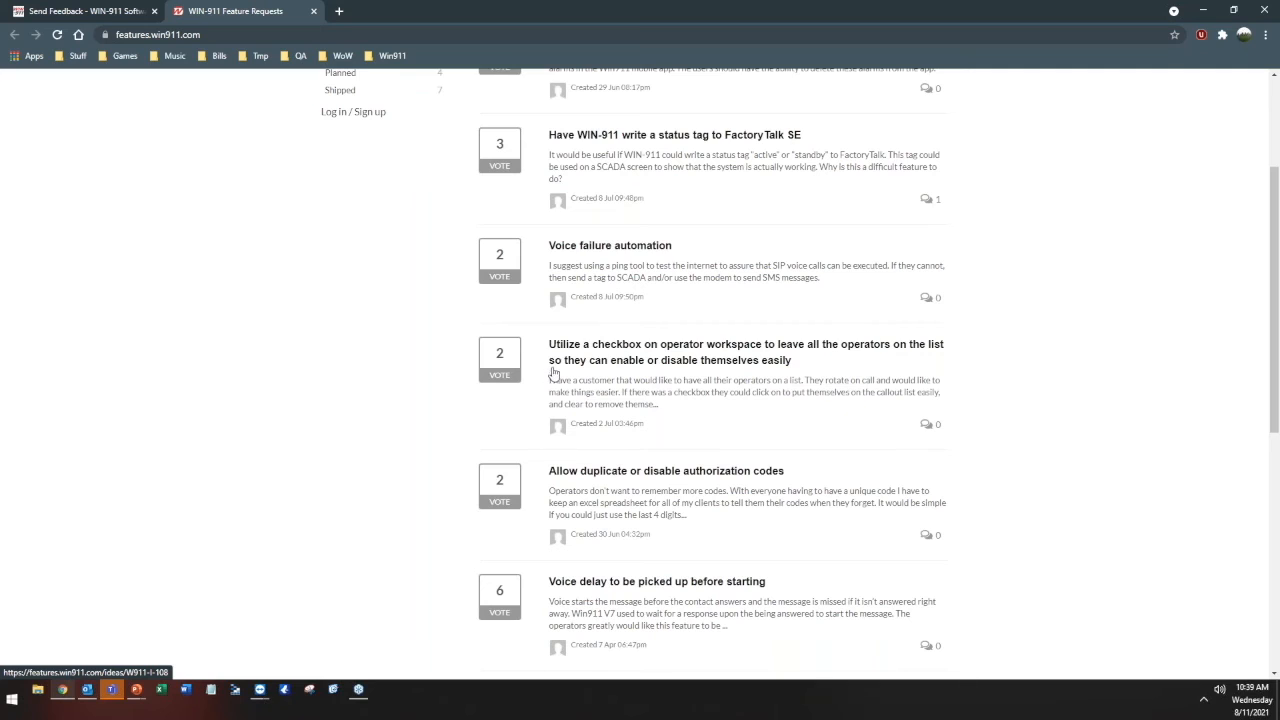
pyautogui.scroll(-2, 549, 368)
pyautogui.scroll(-5, 552, 372)
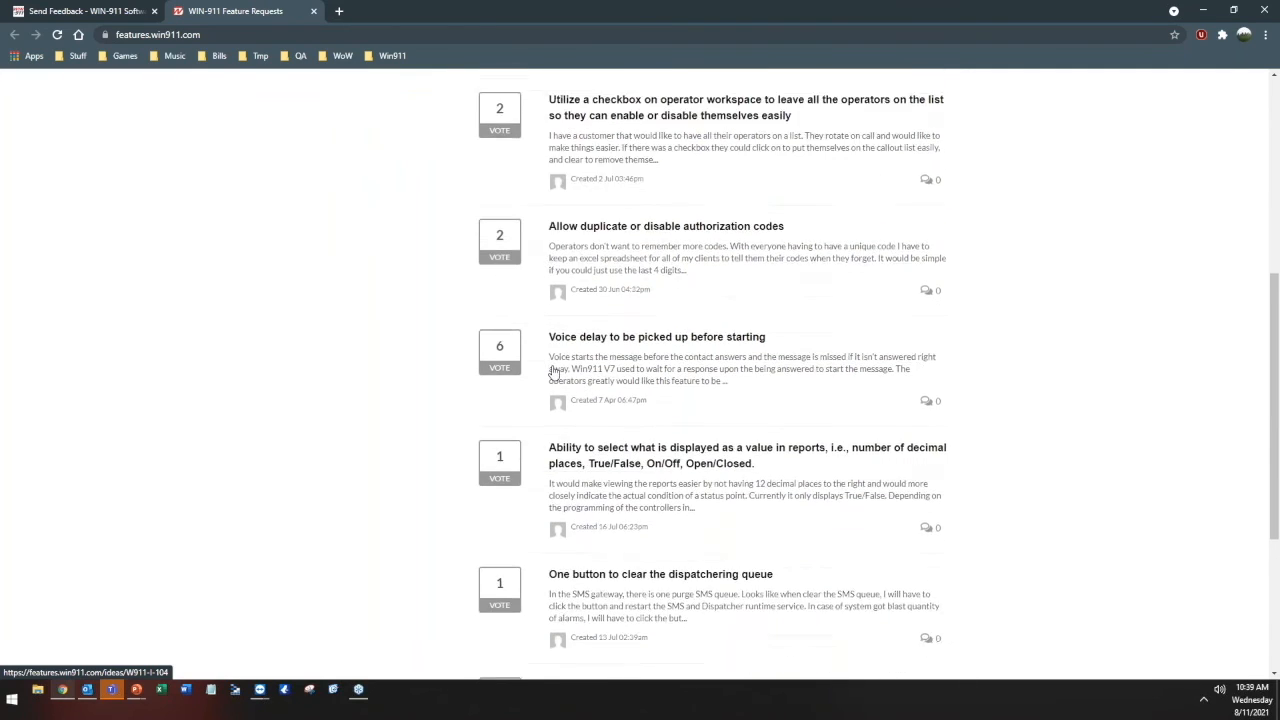
pyautogui.scroll(-1, 555, 381)
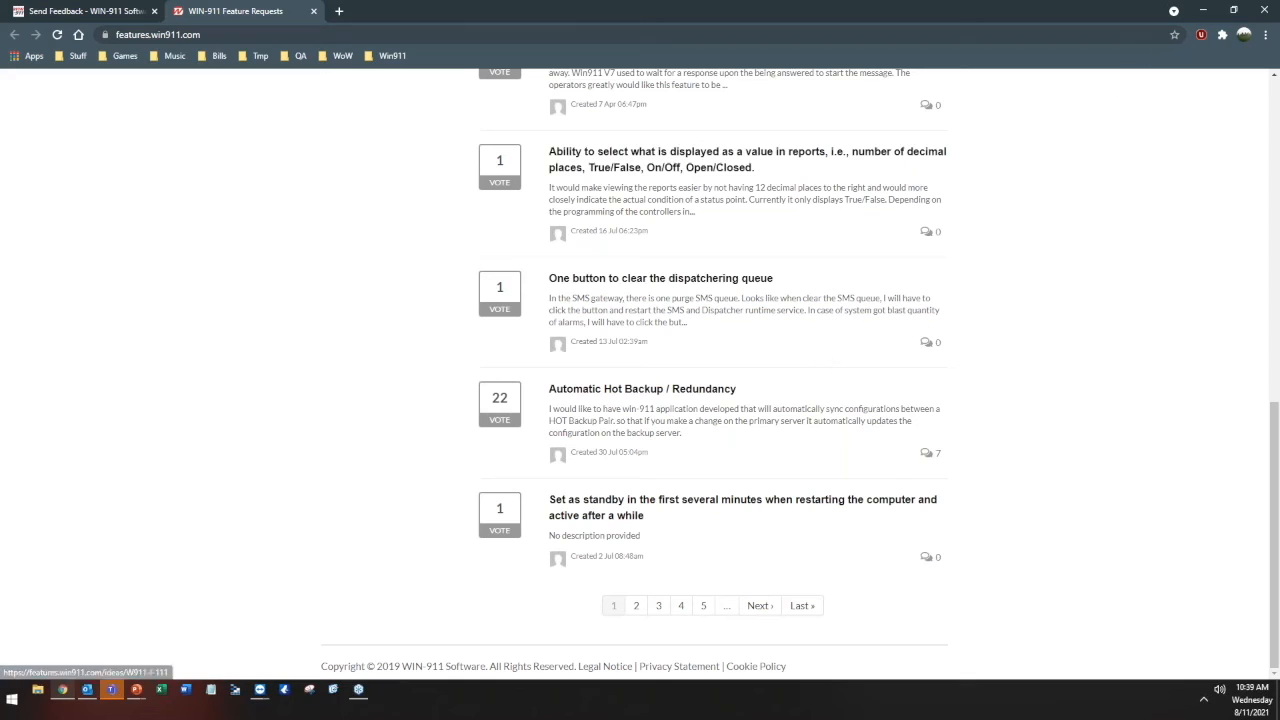
pyautogui.click(1204, 10)
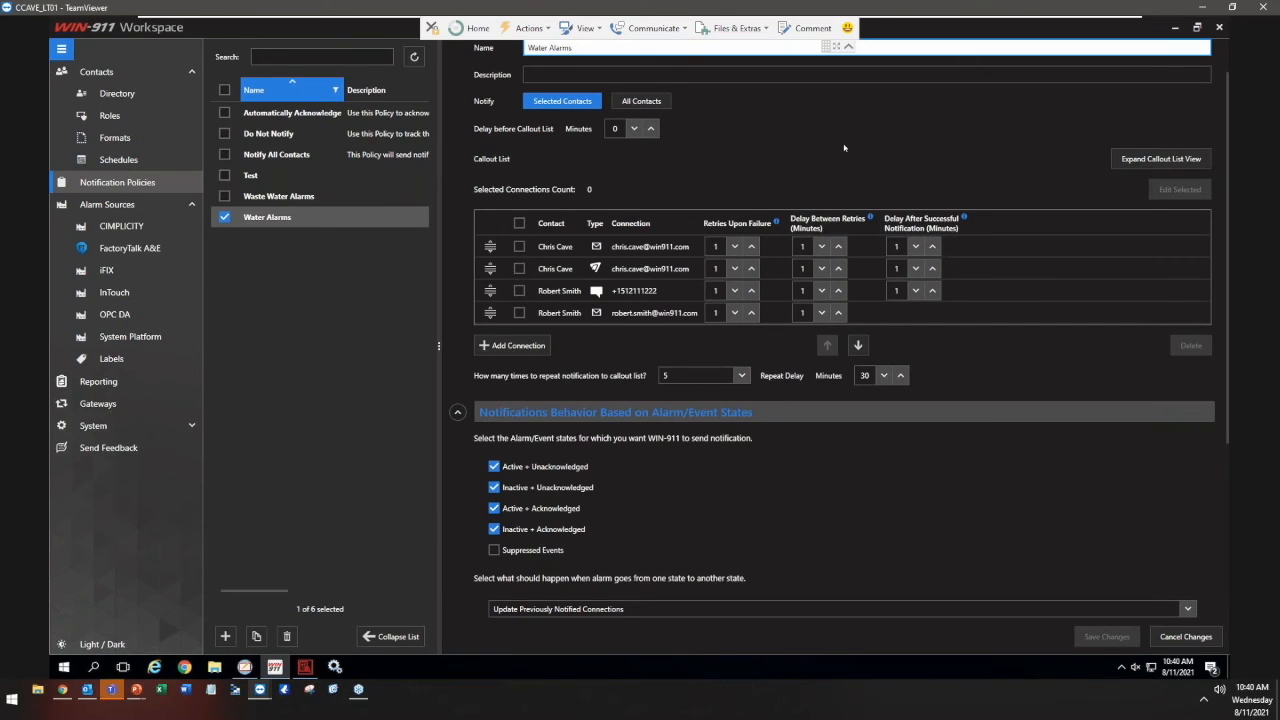
# - Check what uses the Test notification policy and delete that policy
pyautogui.scroll(1, 842, 155)
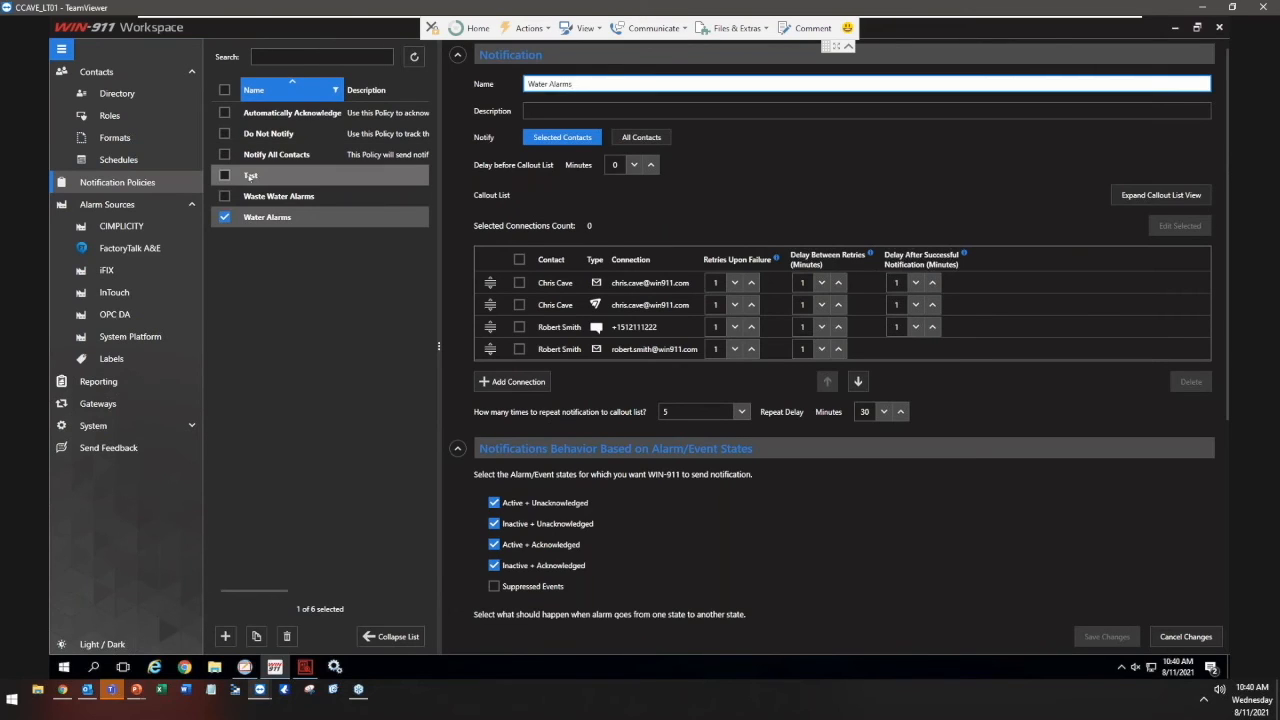
pyautogui.click(255, 177)
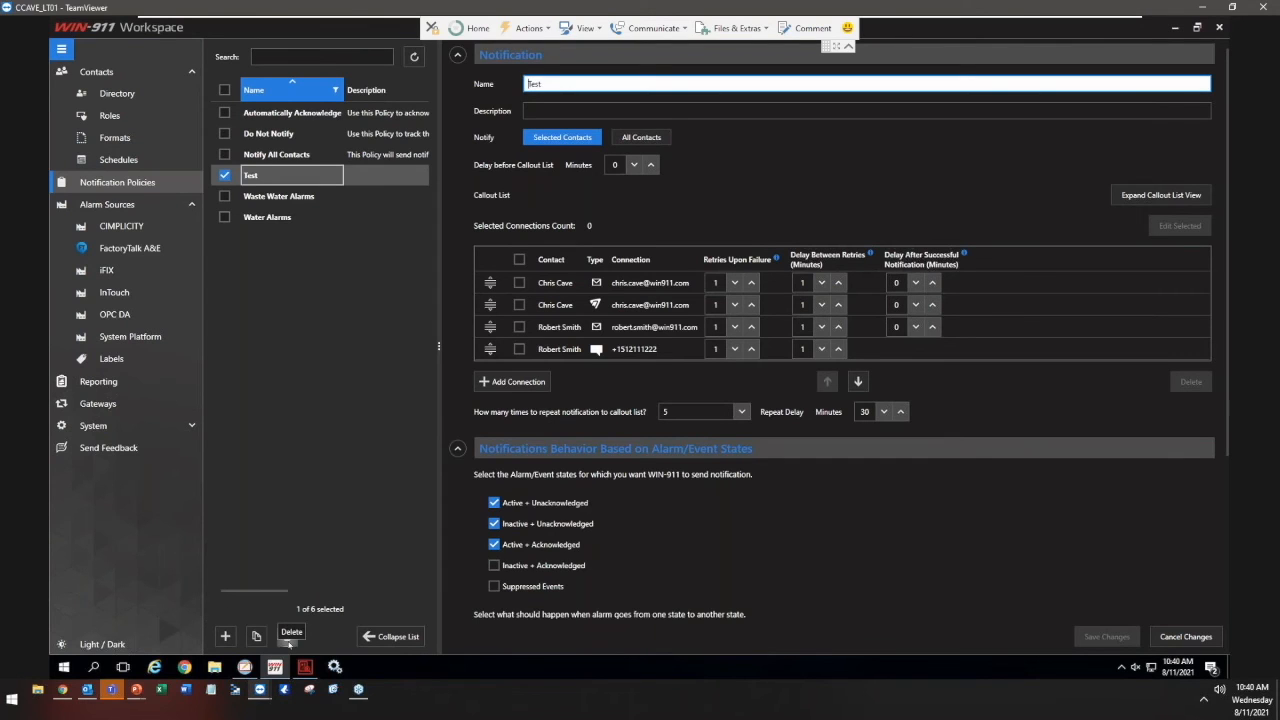
pyautogui.scroll(-3, 616, 578)
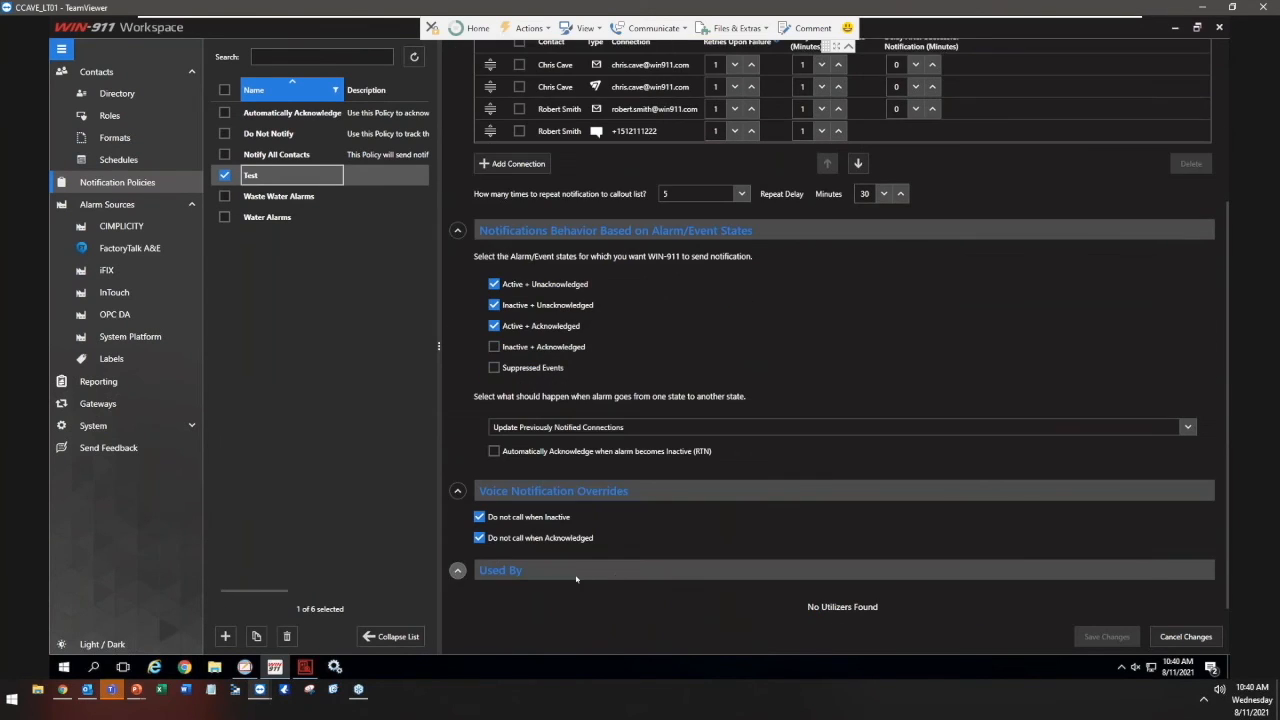
pyautogui.click(457, 570)
pyautogui.click(458, 602)
pyautogui.click(296, 637)
pyautogui.click(661, 361)
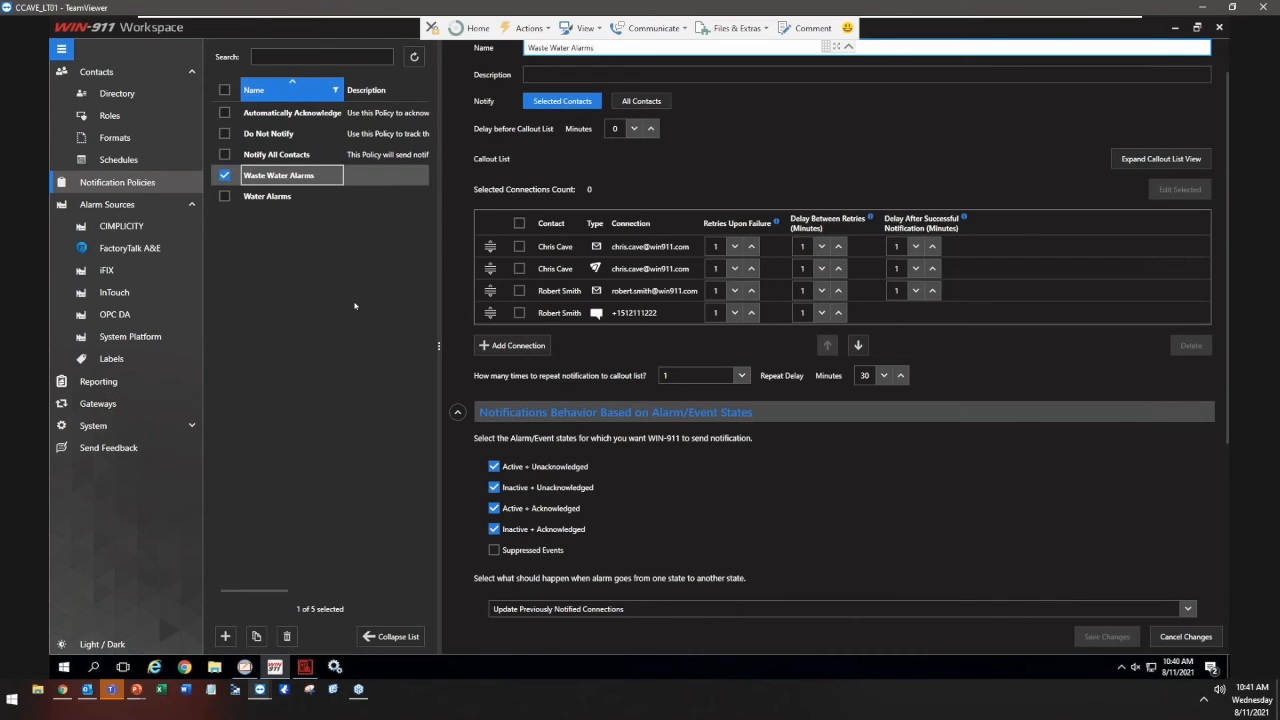
# - Review the notification behavior, voice overrides and Used By entries of the Waste Water Alarms policy, and open the Water Alarms policy
pyautogui.scroll(-3, 669, 457)
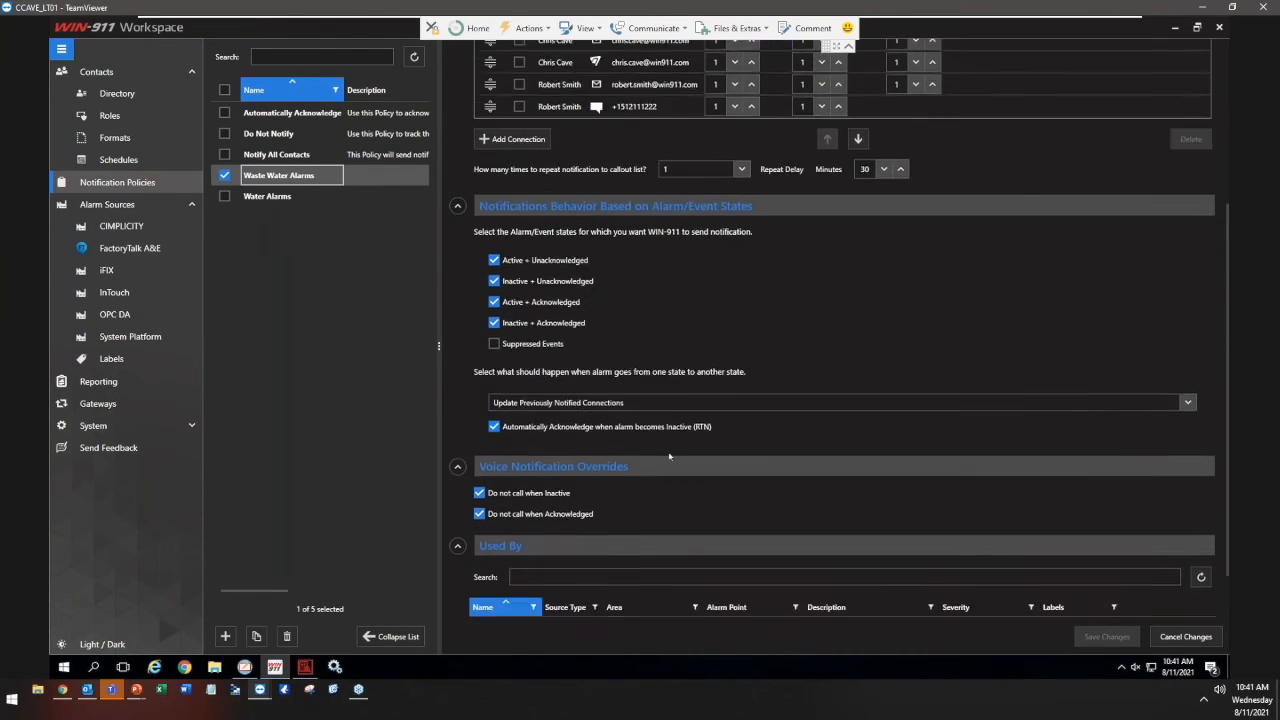
pyautogui.scroll(-1, 669, 457)
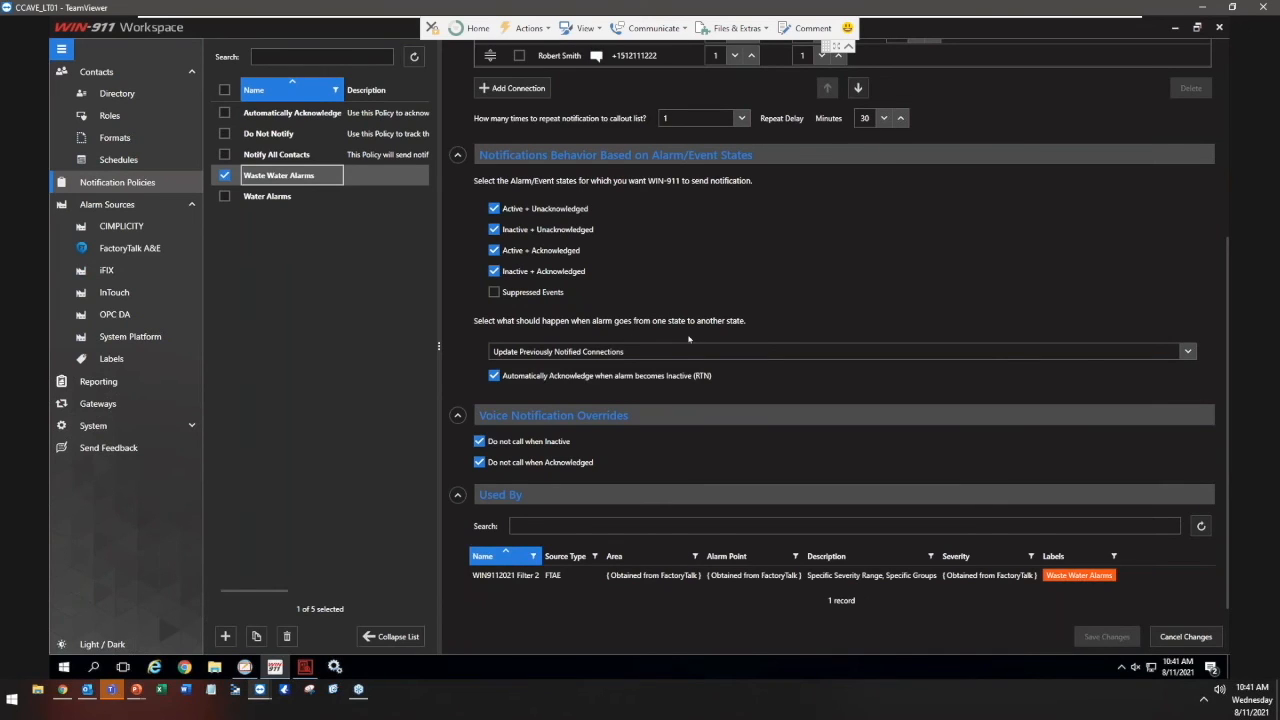
pyautogui.click(267, 197)
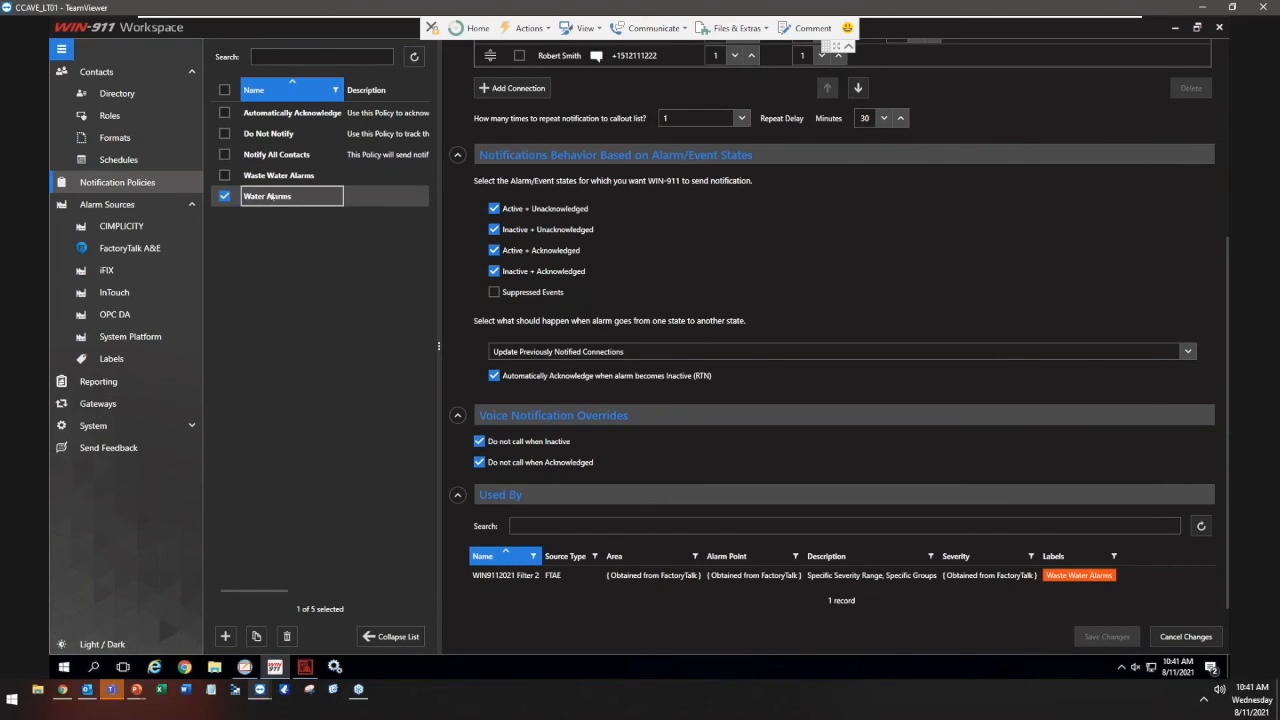
pyautogui.scroll(-5, 580, 350)
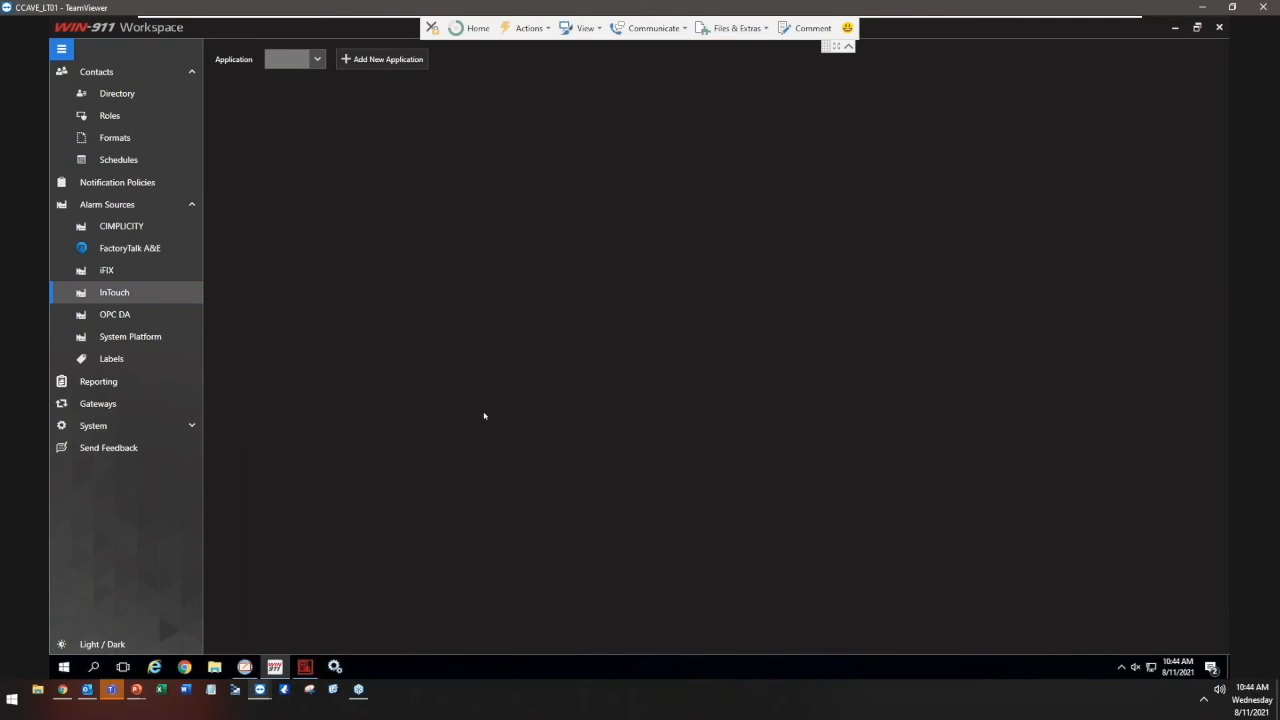
# - Launch WIN-911 Operator Workspace and minimize FactoryTalk View Studio behind it
pyautogui.click(282, 668)
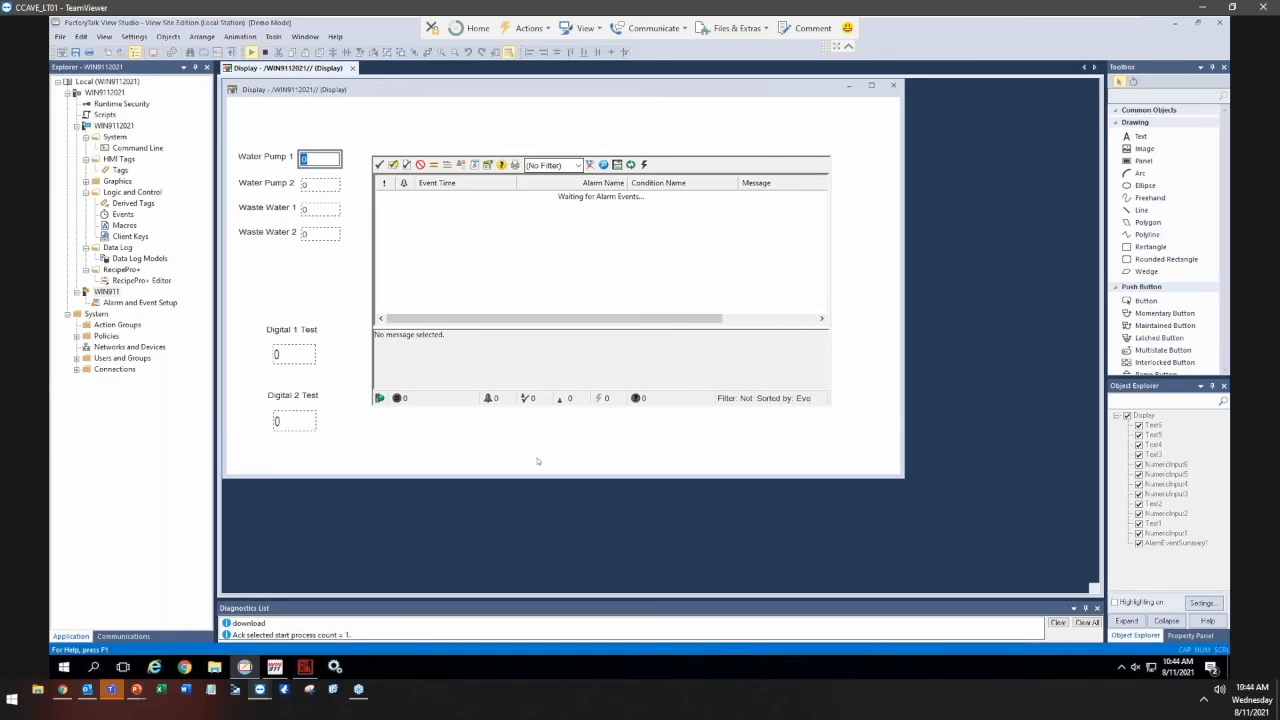
pyautogui.click(61, 675)
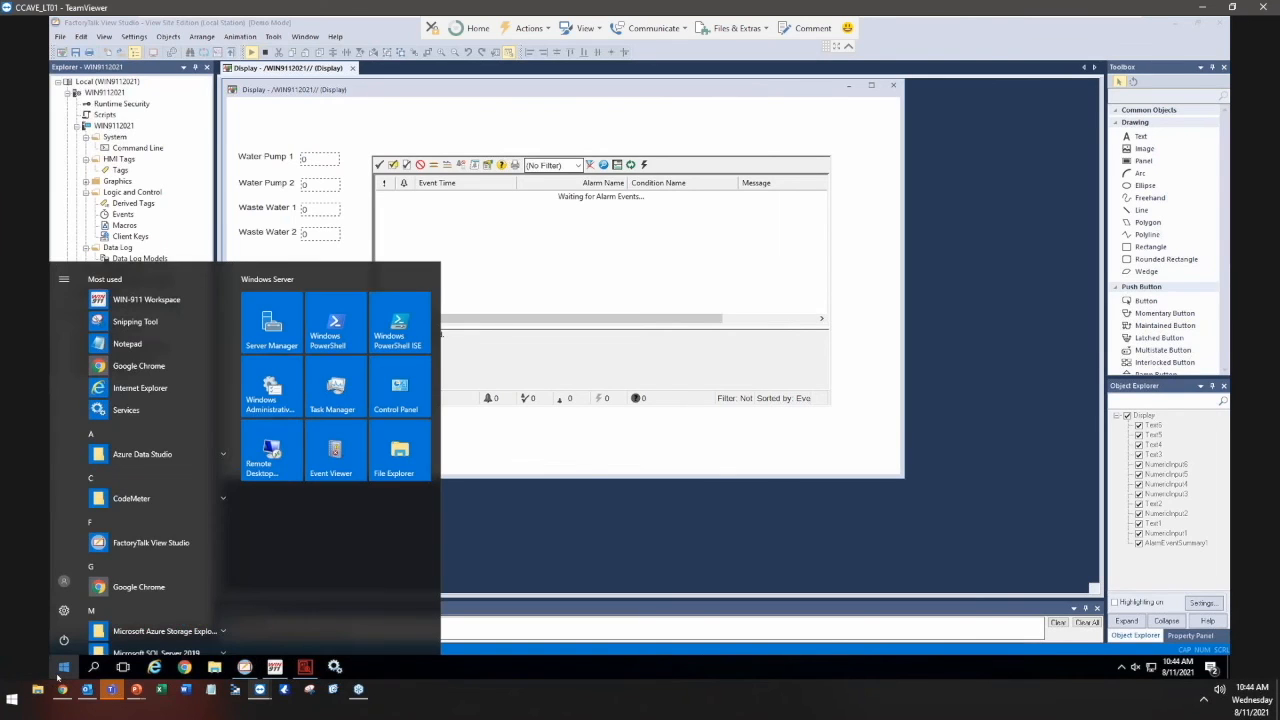
pyautogui.scroll(-5, 170, 460)
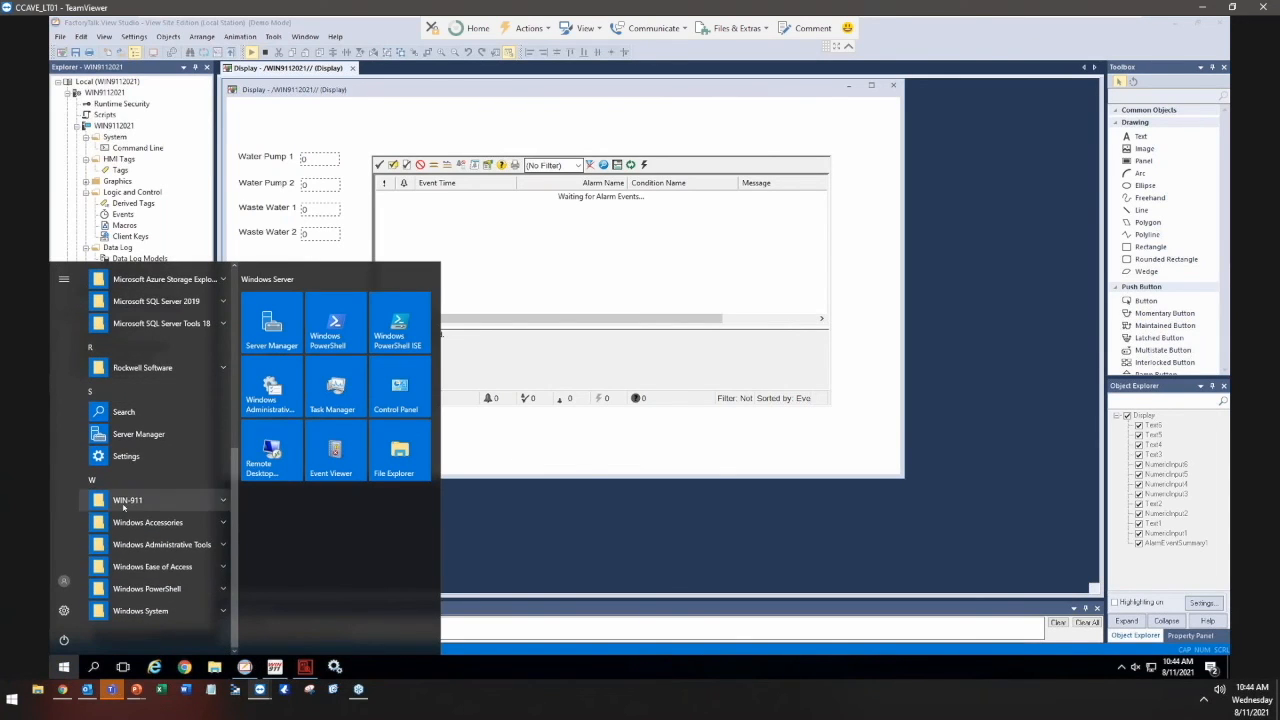
pyautogui.click(128, 500)
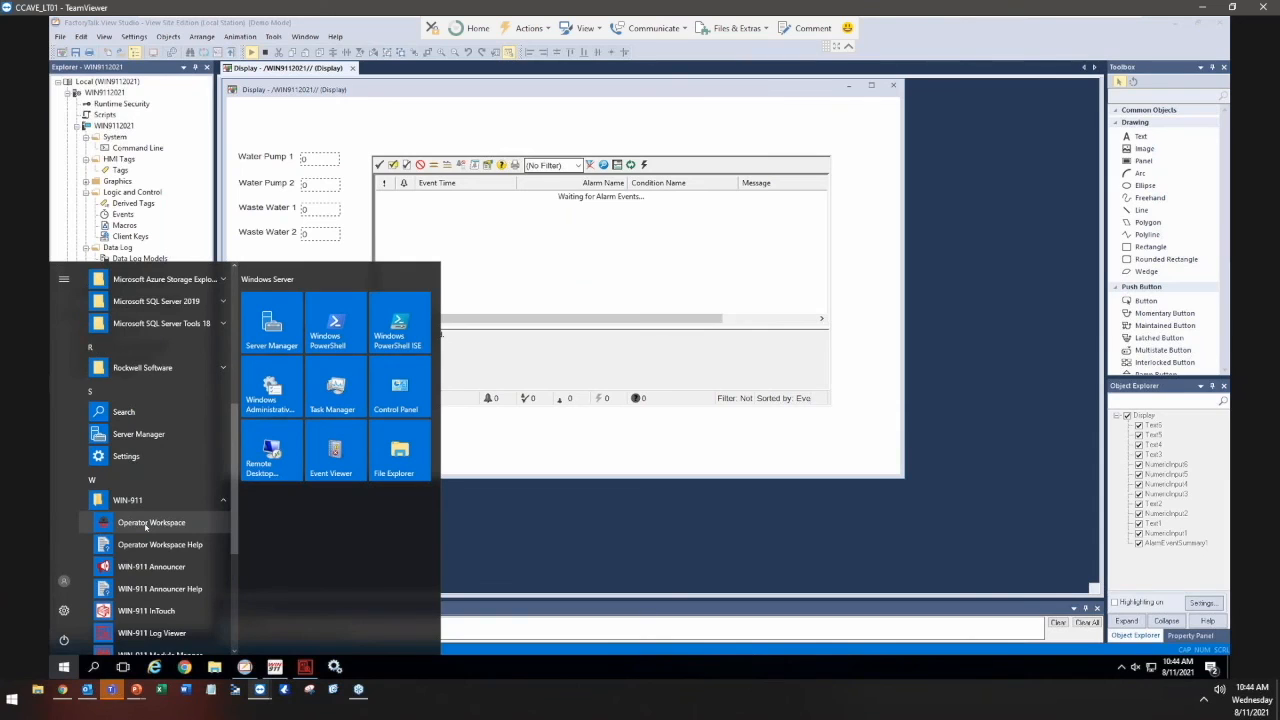
pyautogui.click(150, 522)
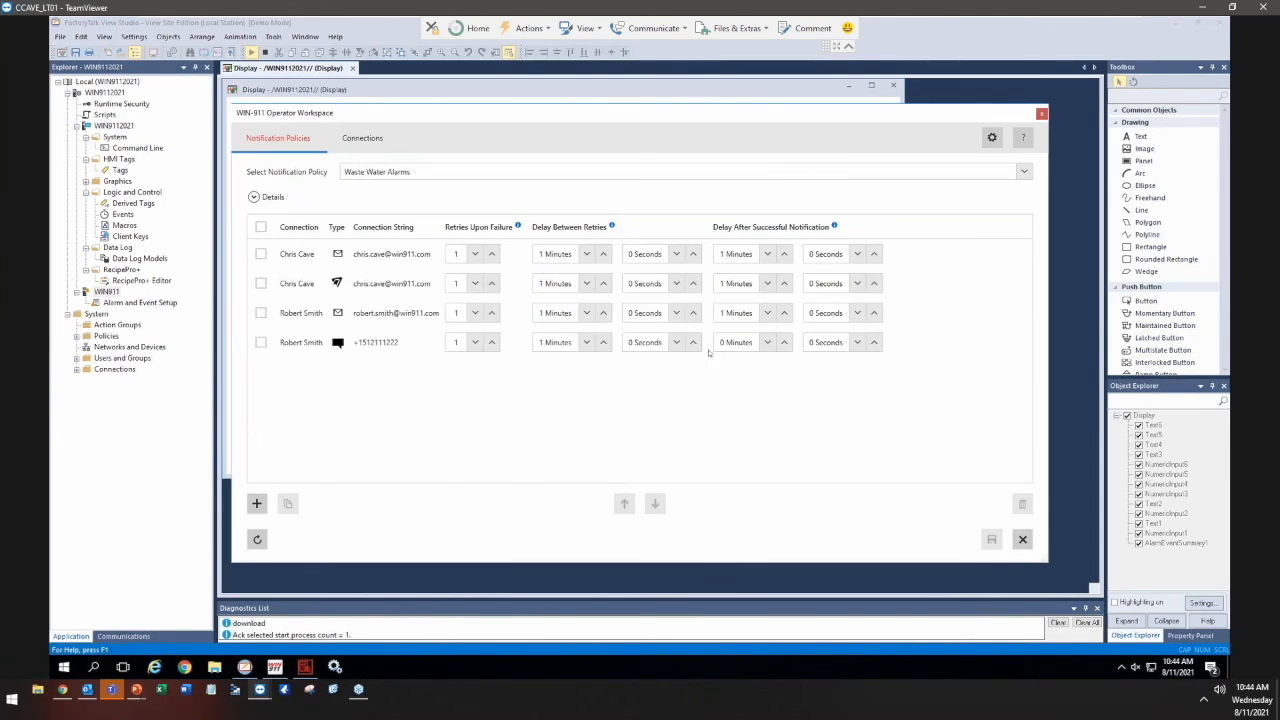
pyautogui.click(1178, 22)
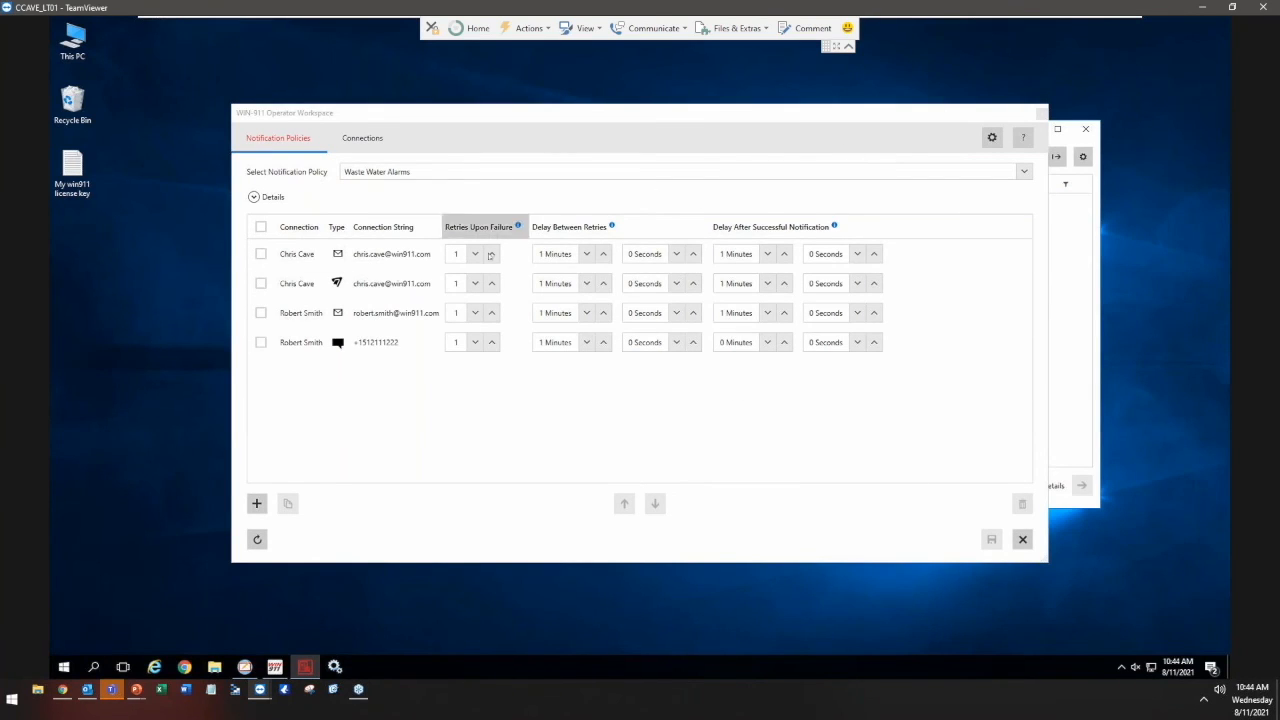
# - Select the Water Alarms policy, move its first connection two places down the callout list and back up to first place
pyautogui.click(1024, 171)
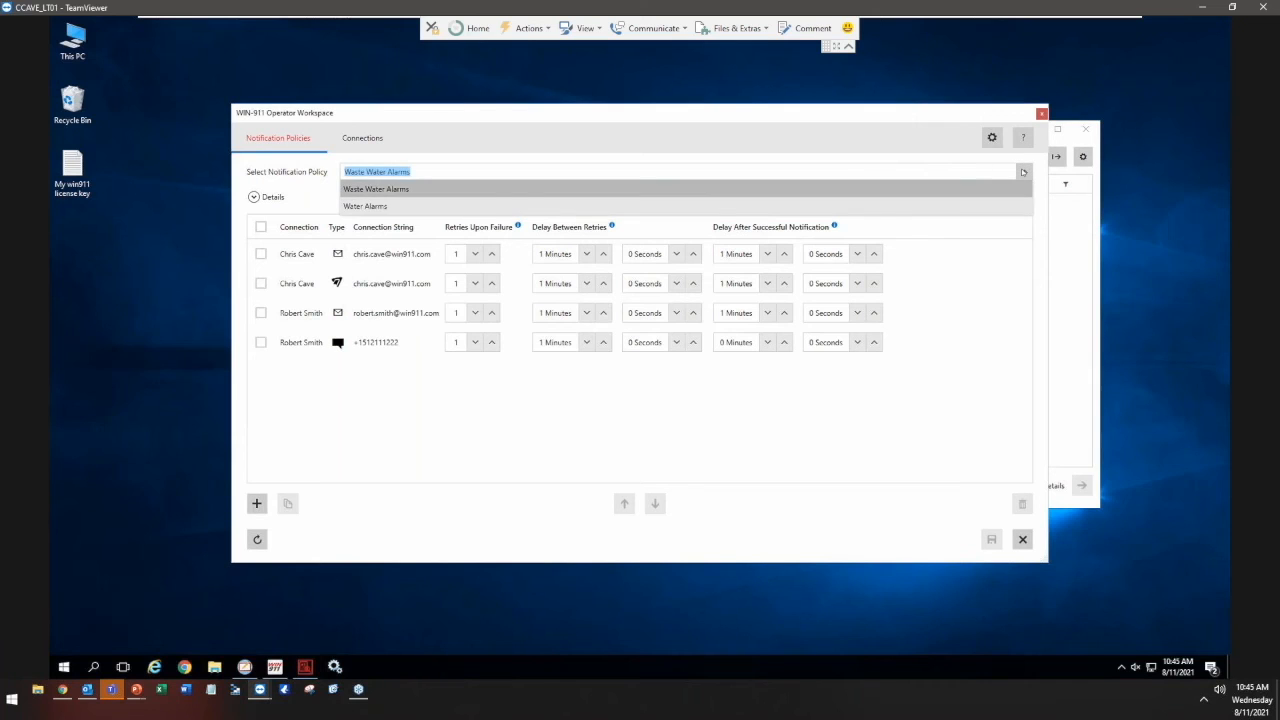
pyautogui.click(366, 206)
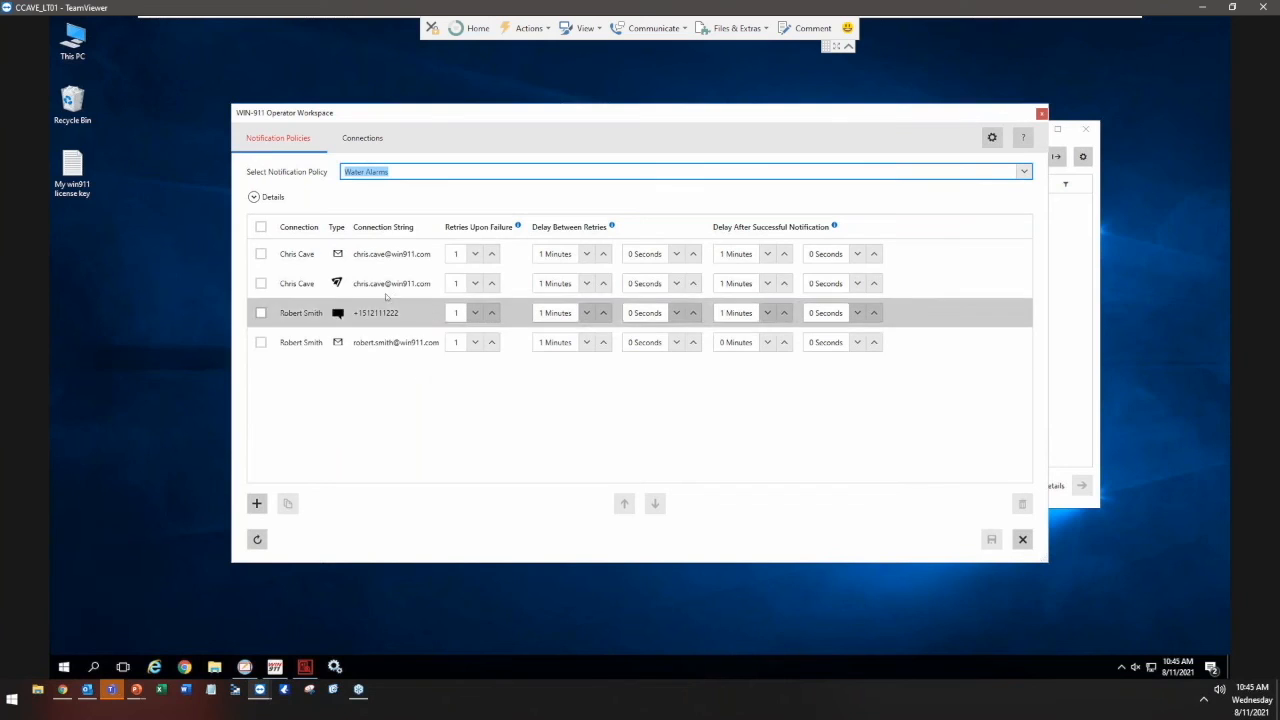
pyautogui.click(293, 256)
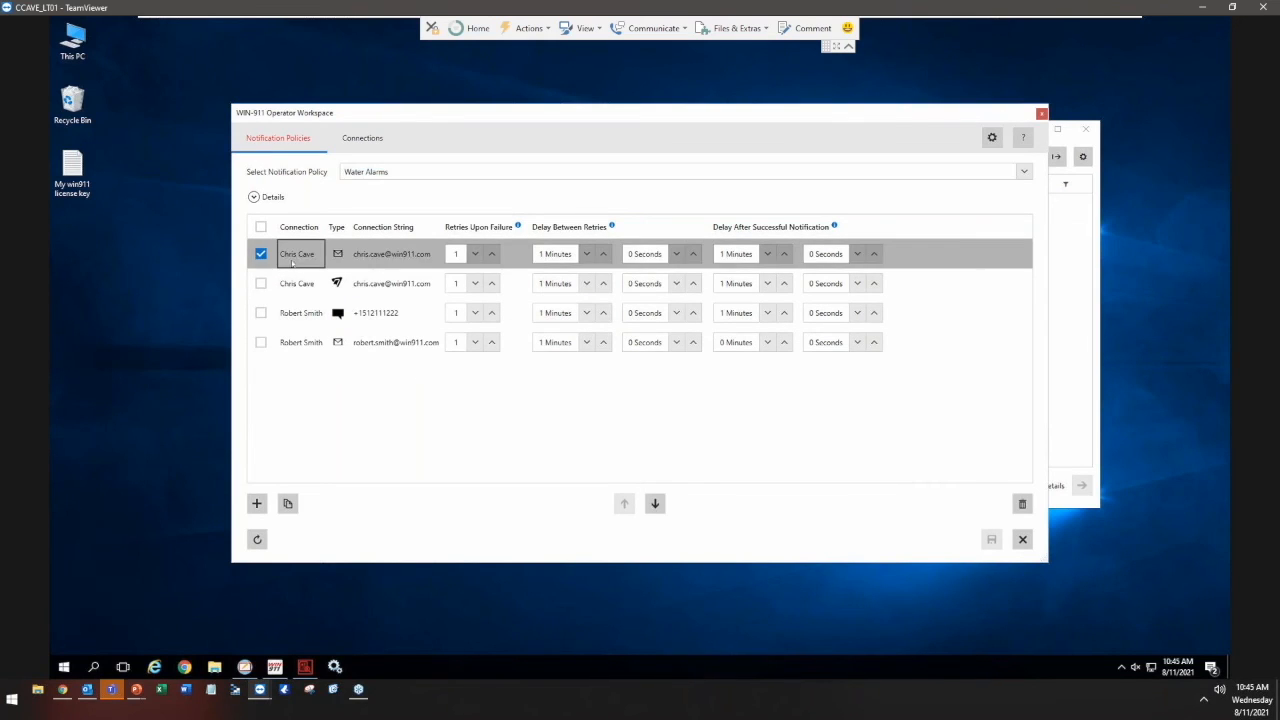
pyautogui.click(654, 504)
pyautogui.click(654, 504)
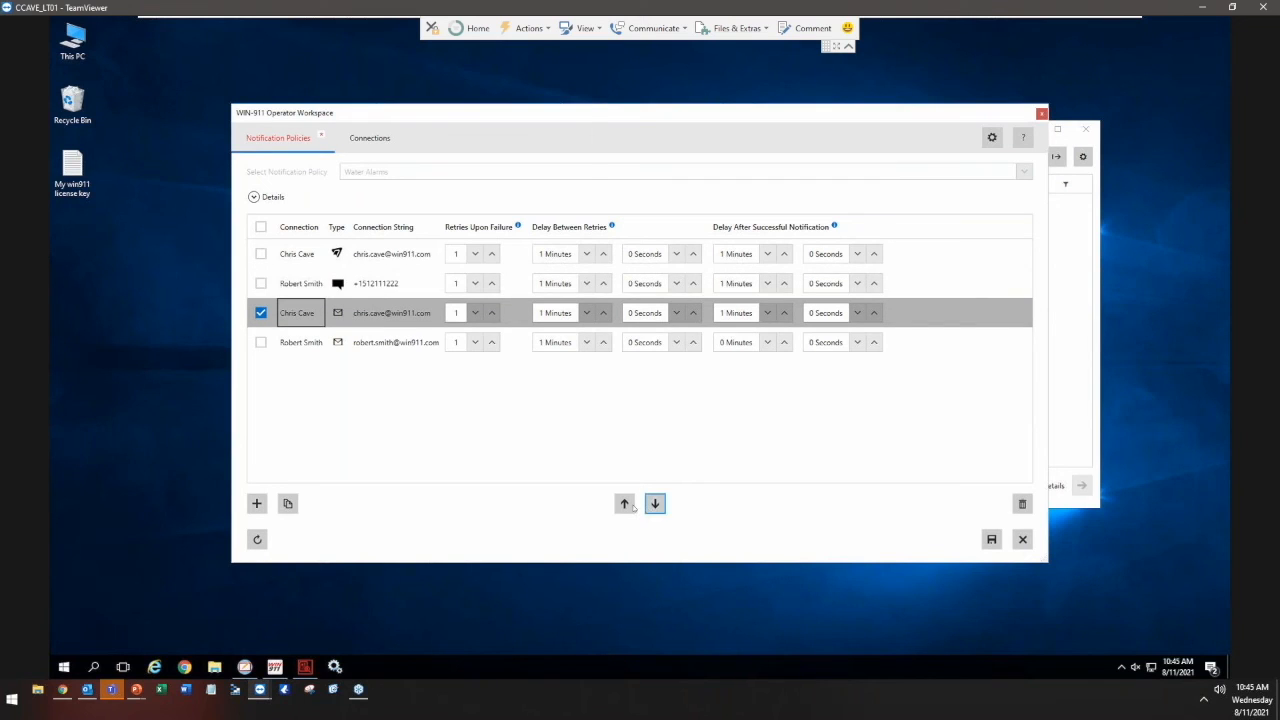
pyautogui.doubleClick(624, 504)
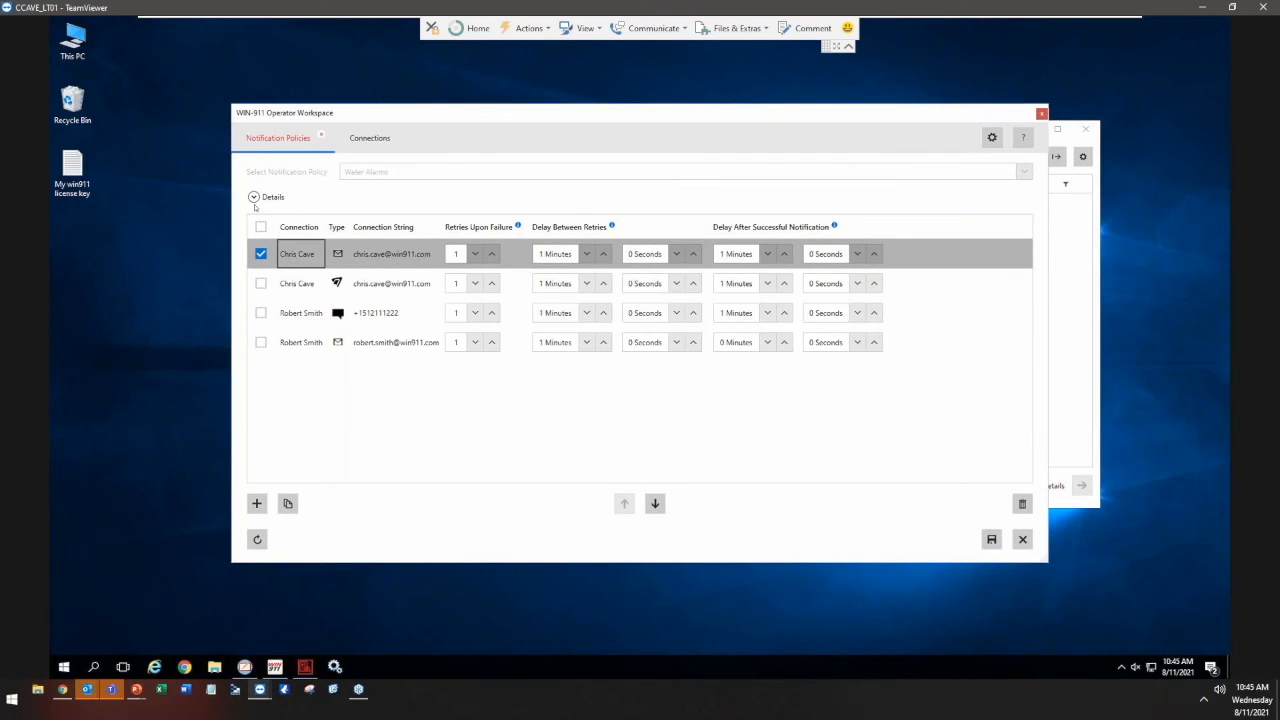
# - Review the Water Alarms callout details and the schedule choices available for the first email connection
pyautogui.click(254, 198)
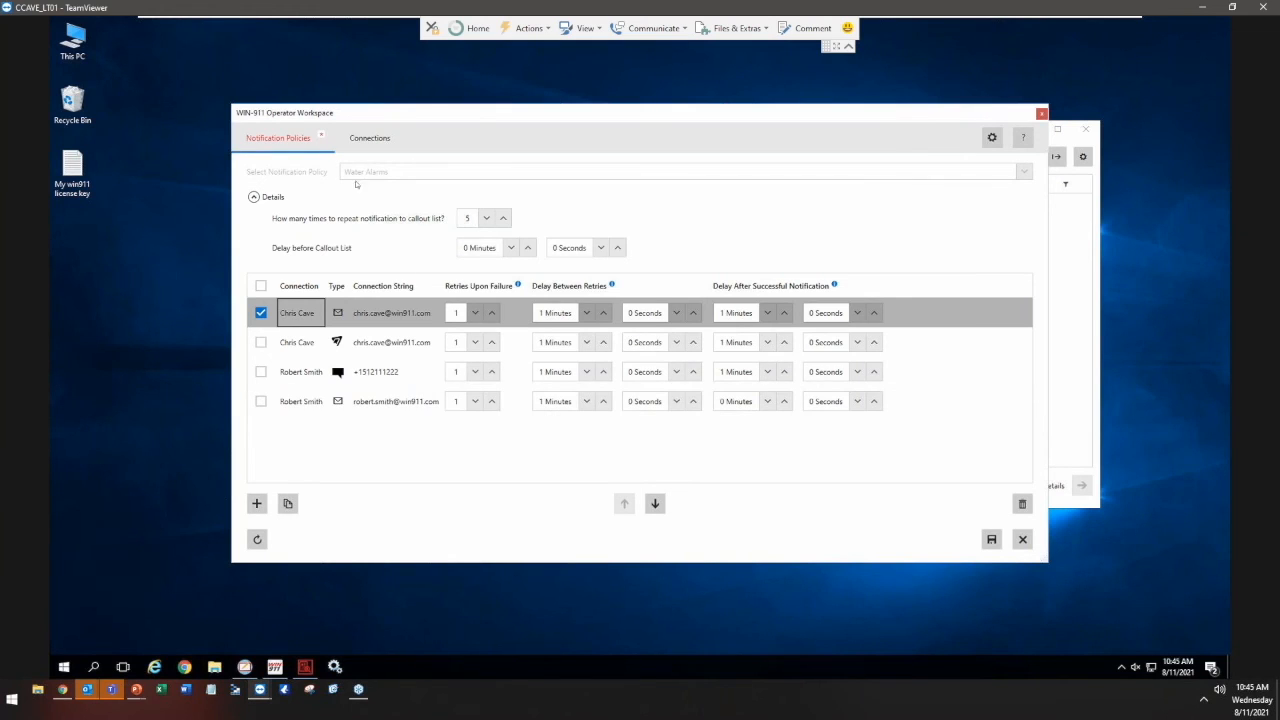
pyautogui.click(365, 139)
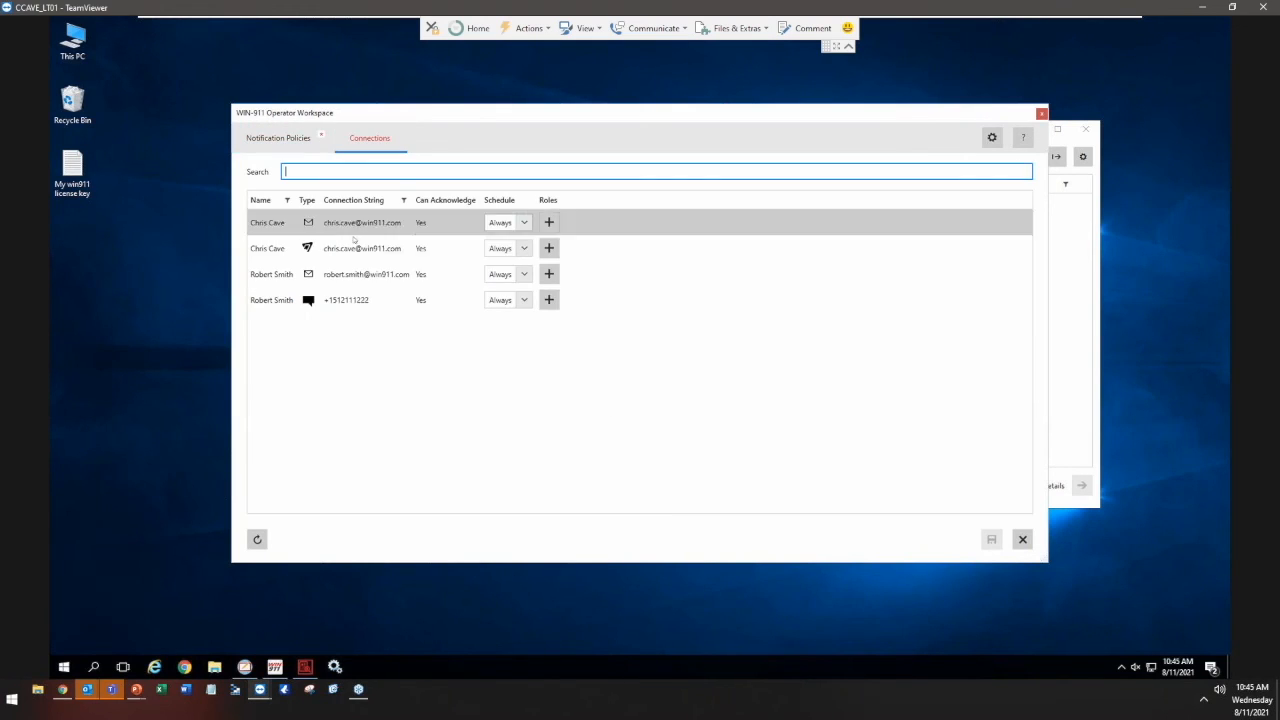
pyautogui.click(522, 223)
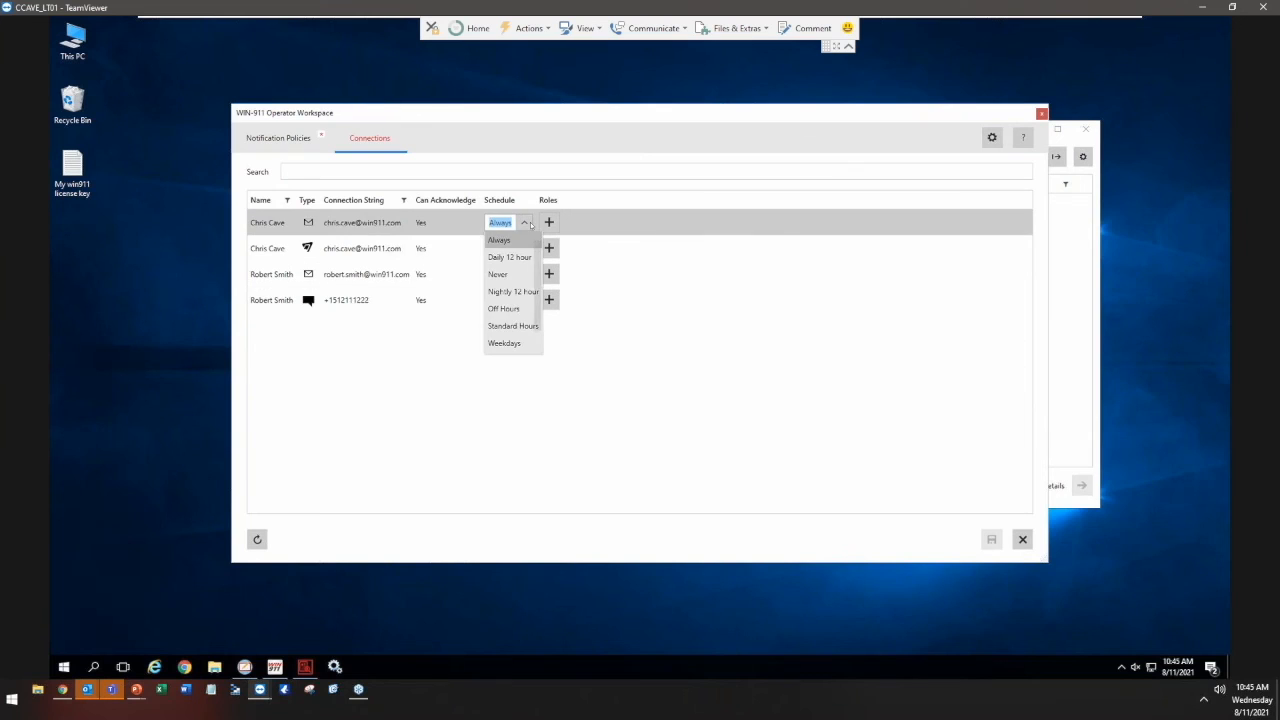
pyautogui.click(500, 240)
pyautogui.click(524, 223)
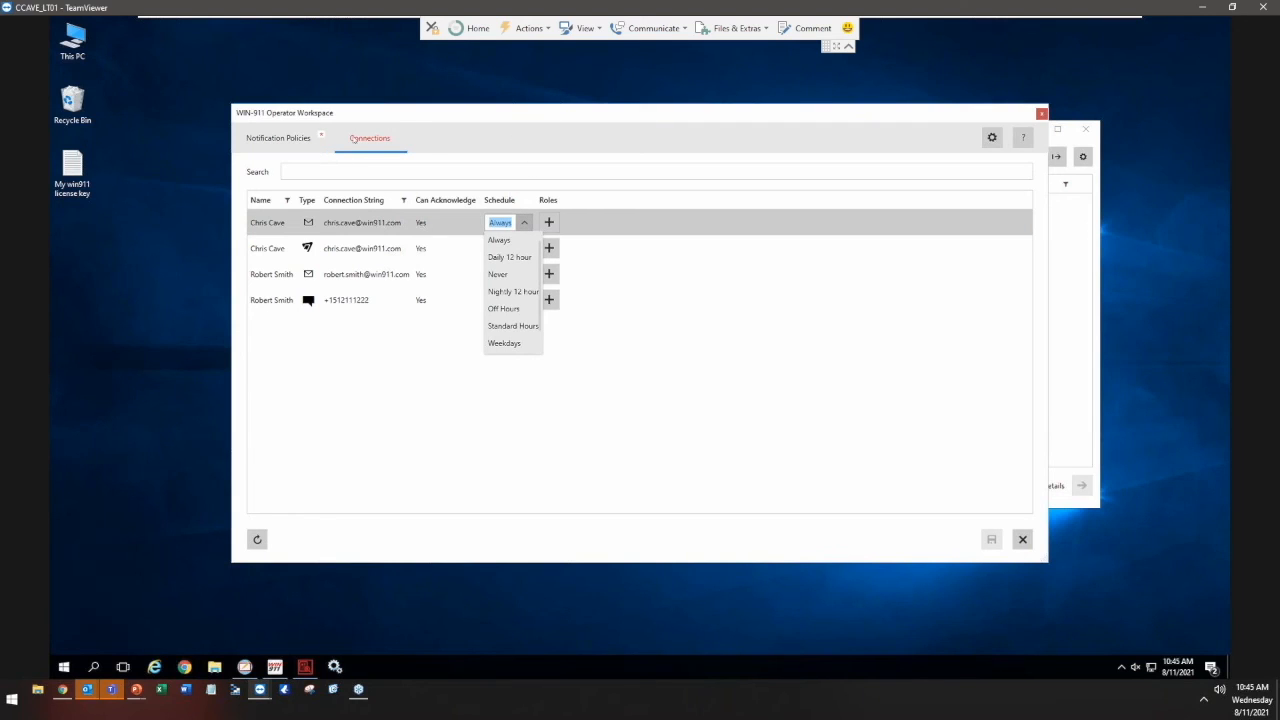
pyautogui.click(418, 118)
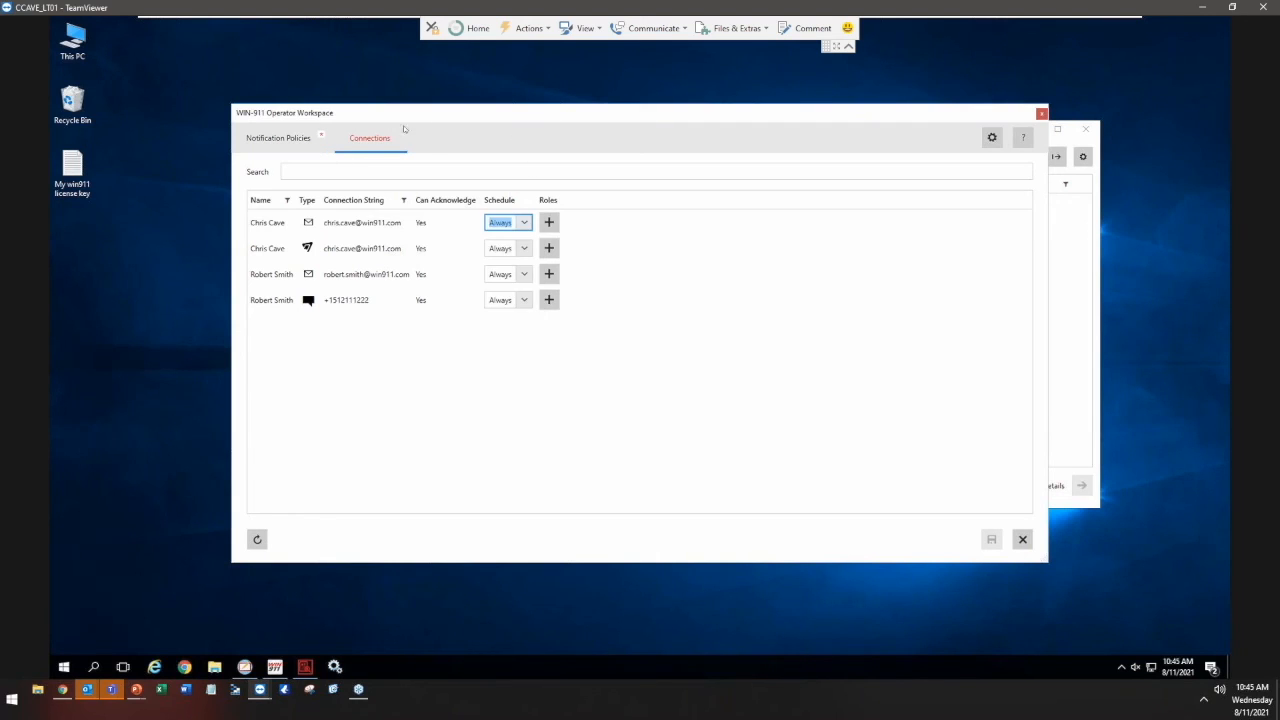
# - Move the SMS connection up one place in the Waste Water Alarms callout list and save the policy
pyautogui.click(300, 142)
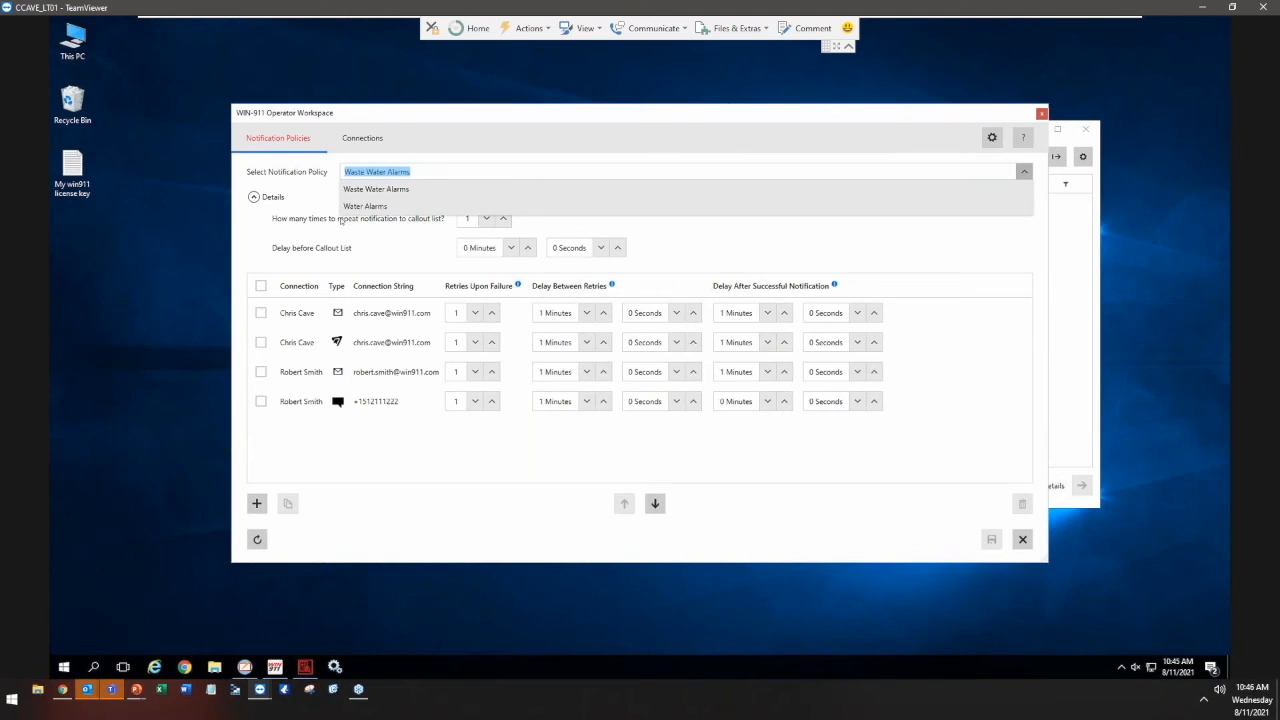
pyautogui.click(268, 403)
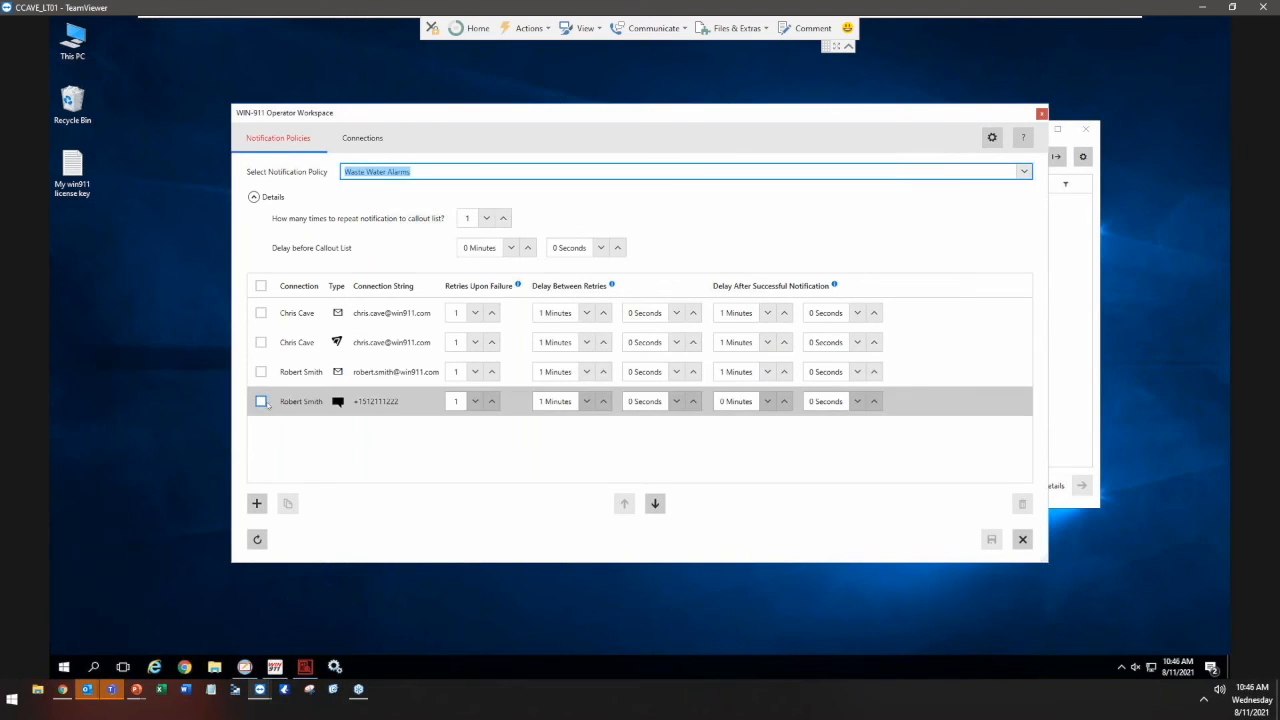
pyautogui.click(261, 402)
pyautogui.click(624, 503)
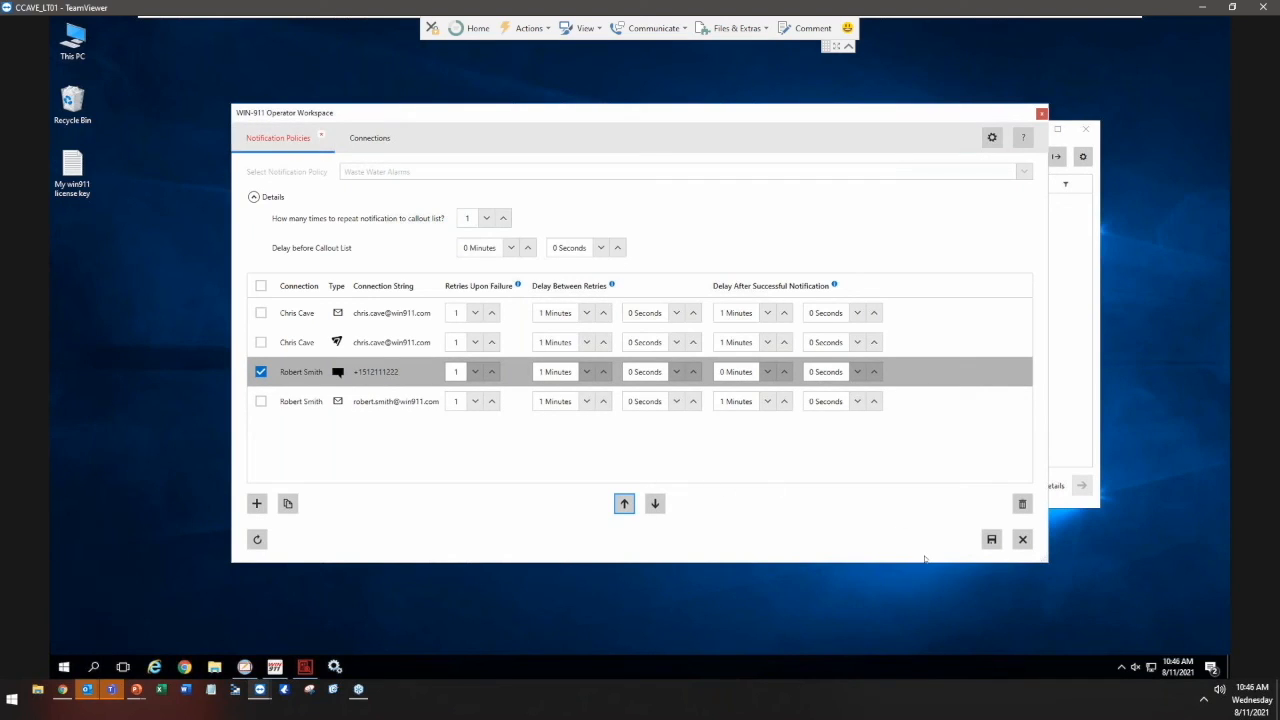
pyautogui.click(992, 540)
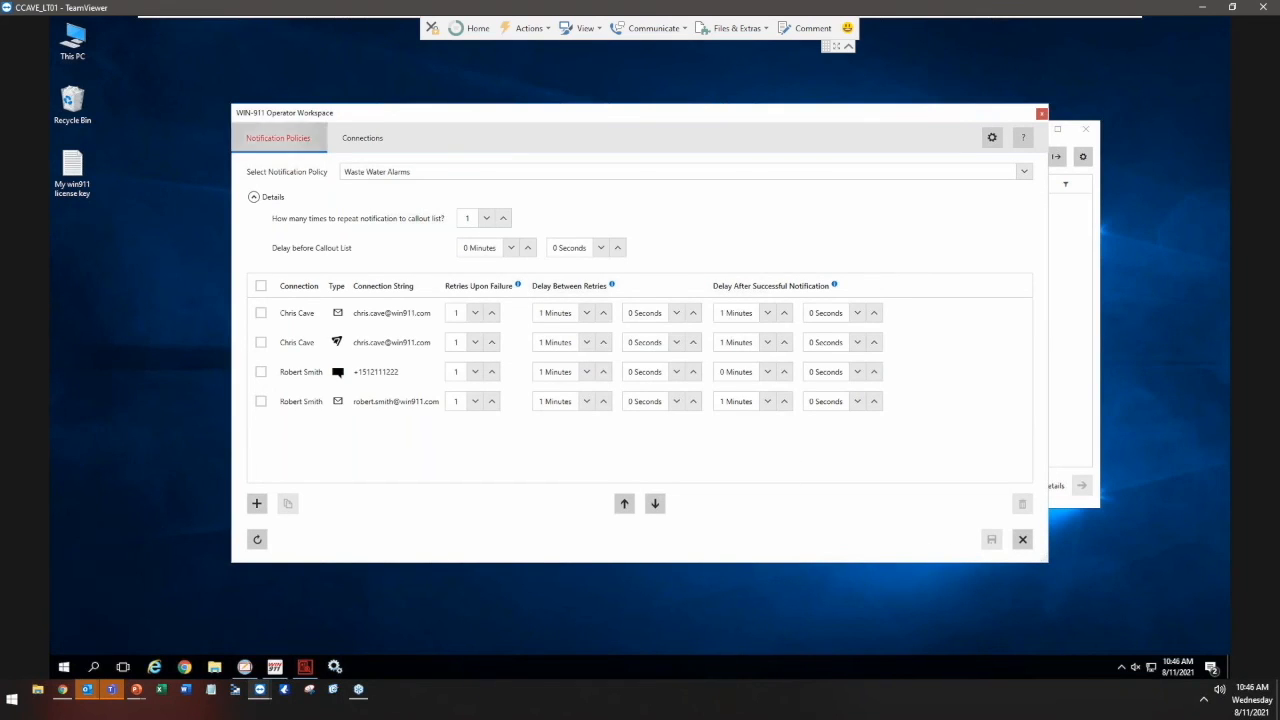
# - Open WIN-911 Announcer and close Operator Workspace
pyautogui.click(255, 198)
pyautogui.click(255, 198)
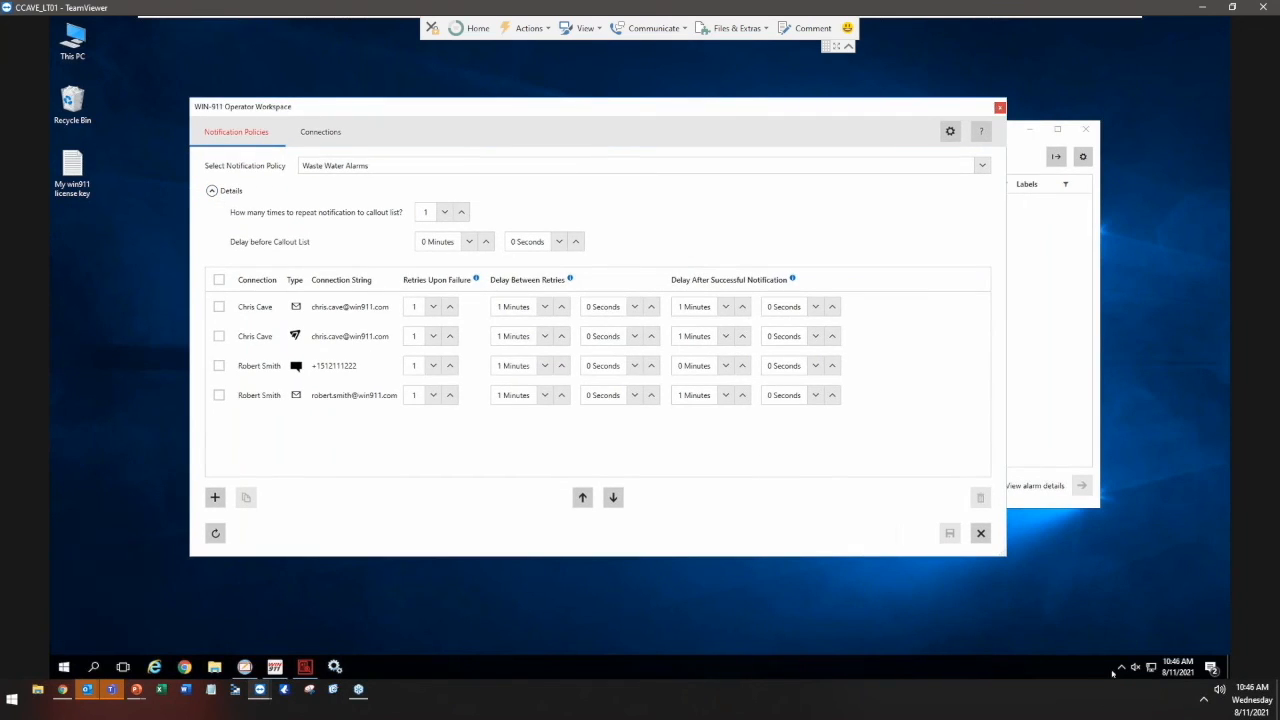
pyautogui.click(1121, 668)
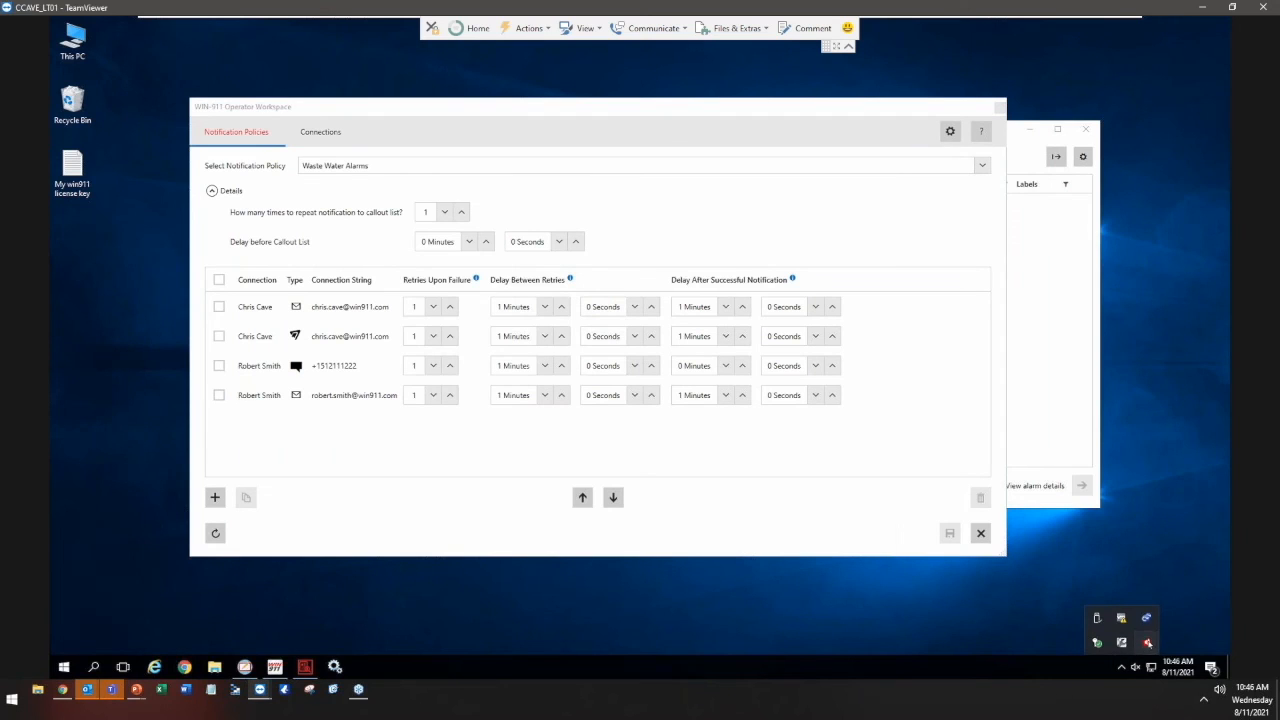
pyautogui.click(1147, 643)
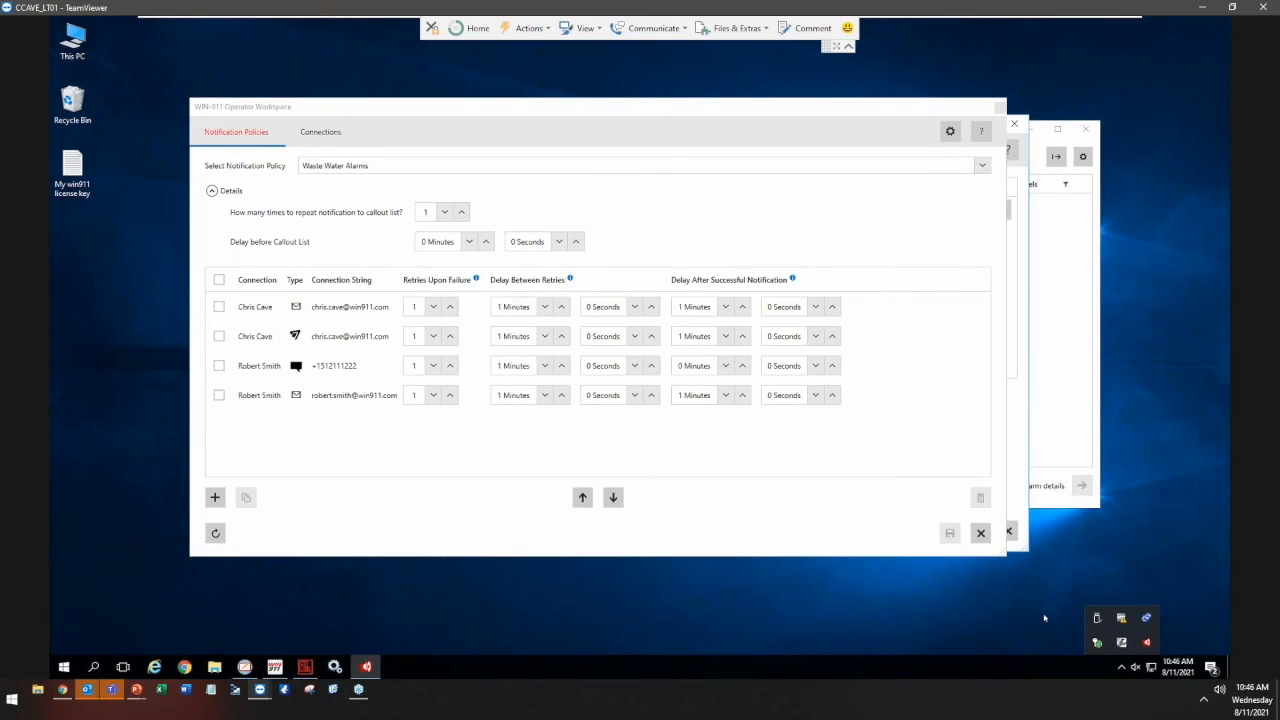
pyautogui.click(1000, 106)
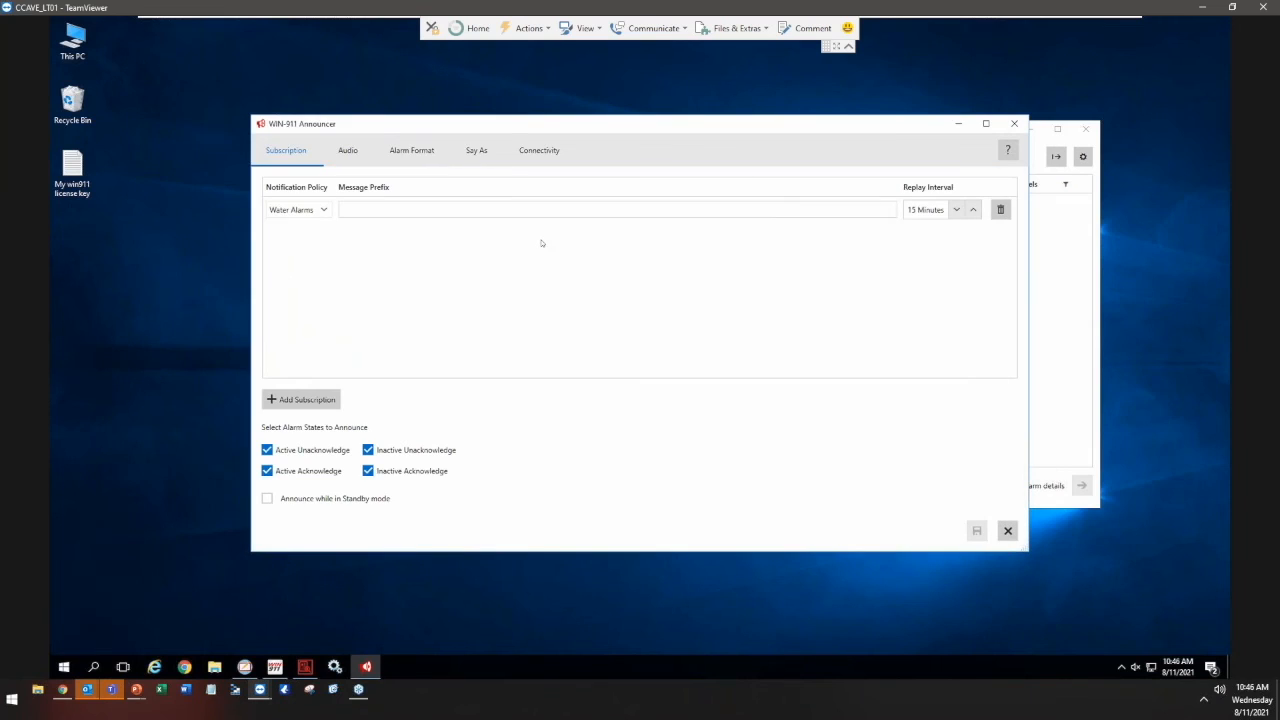
# - Set the announcer subscription to Waste Water Alarms and limit the announced alarm states to Active Unacknowledge
pyautogui.click(323, 209)
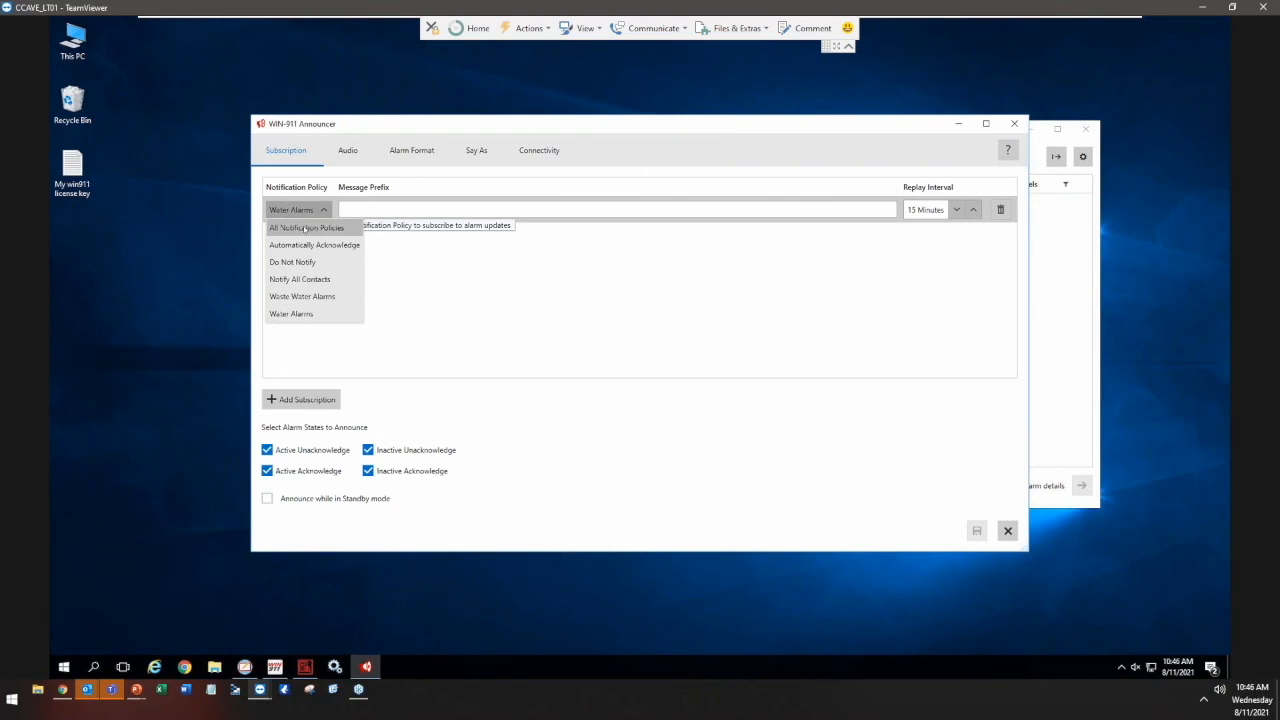
pyautogui.click(302, 297)
pyautogui.click(410, 211)
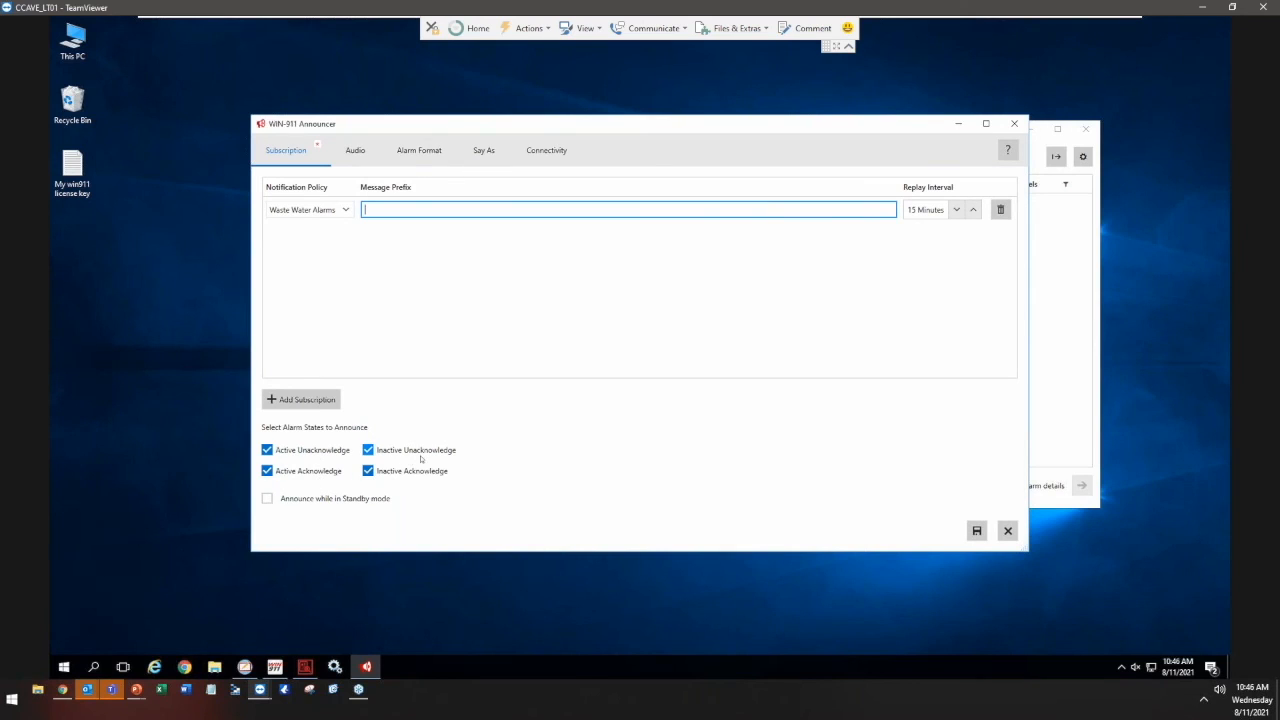
pyautogui.click(310, 472)
pyautogui.click(402, 451)
pyautogui.click(390, 473)
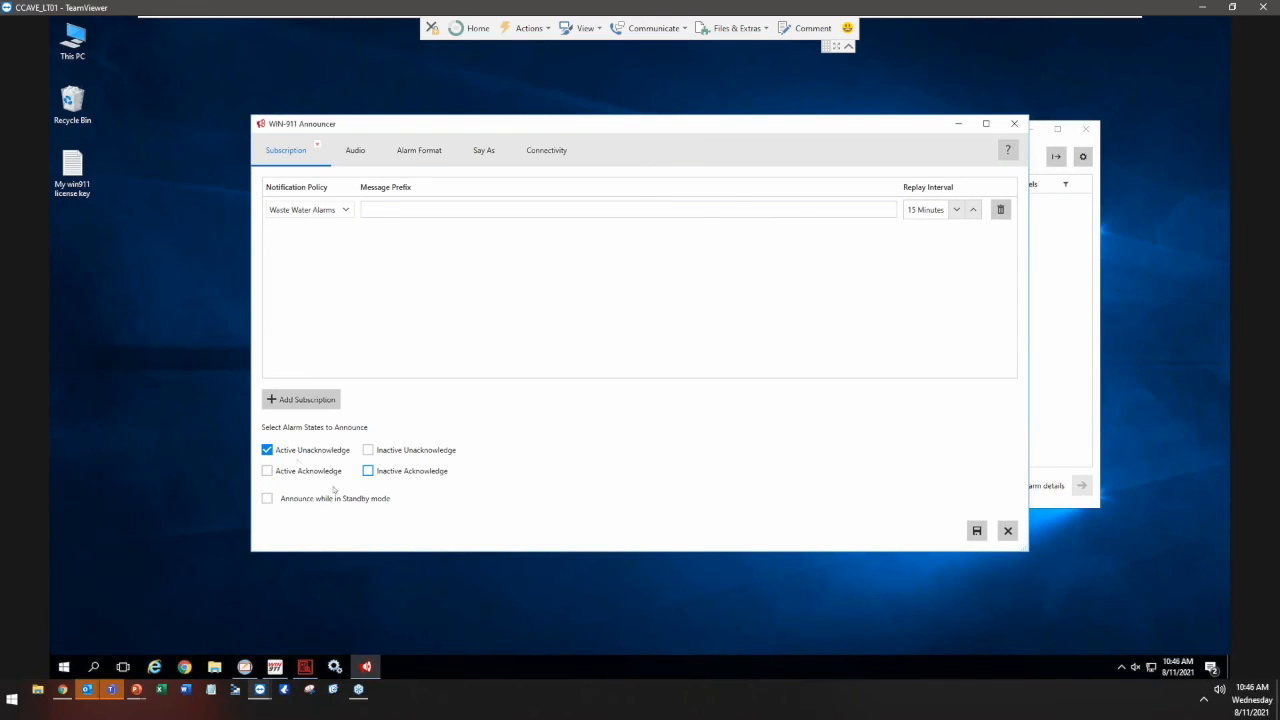
# - Add a second announcer subscription, with the first covering Waste Water Alarms and the second All Notification Policies
pyautogui.click(346, 210)
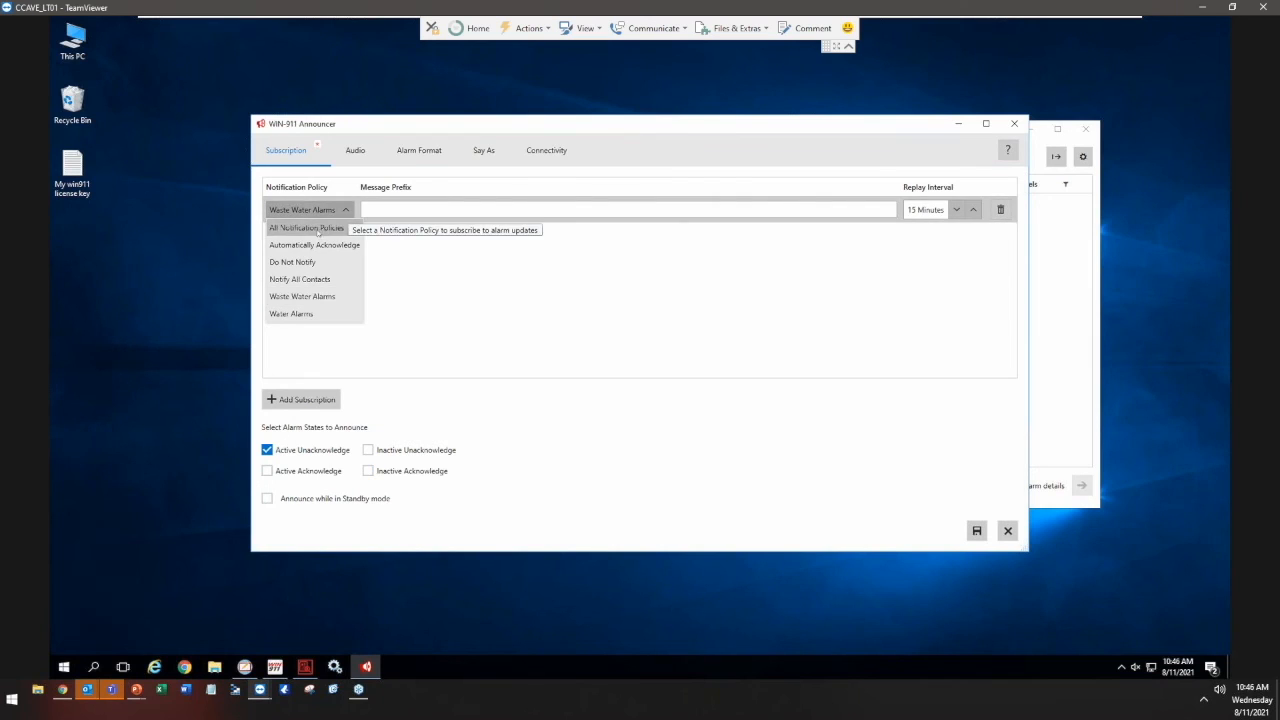
pyautogui.click(310, 228)
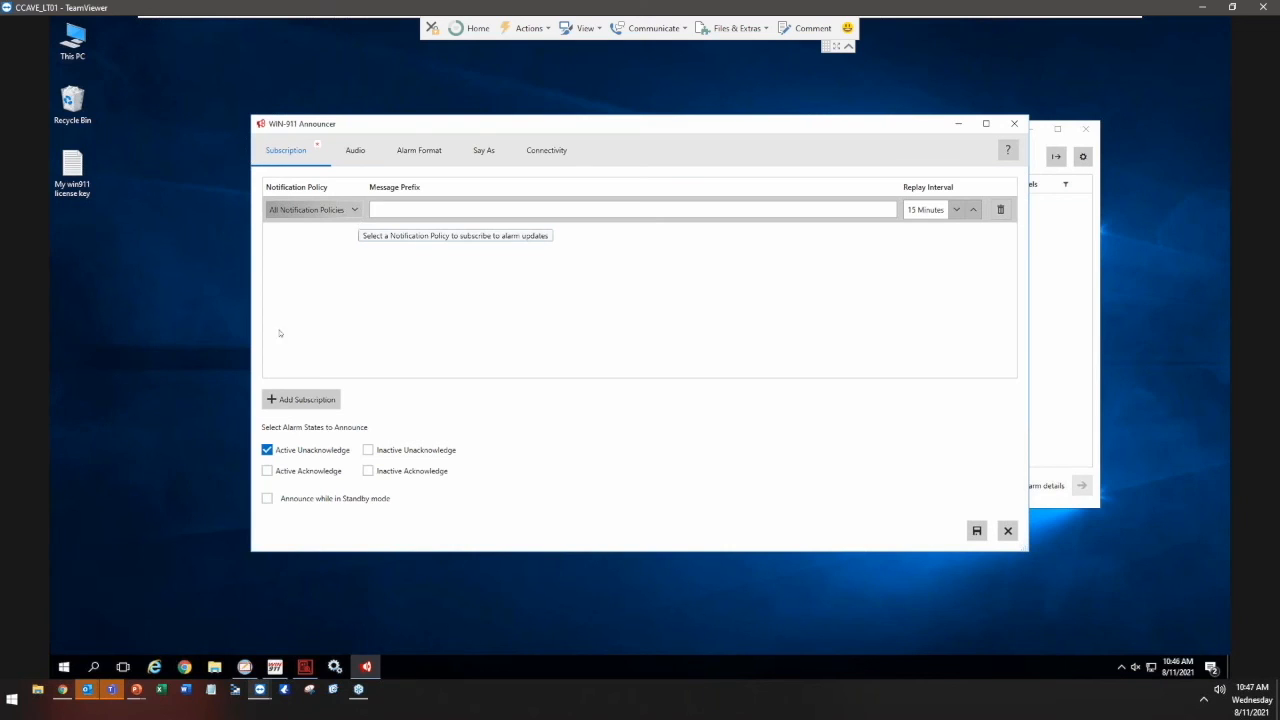
pyautogui.click(328, 399)
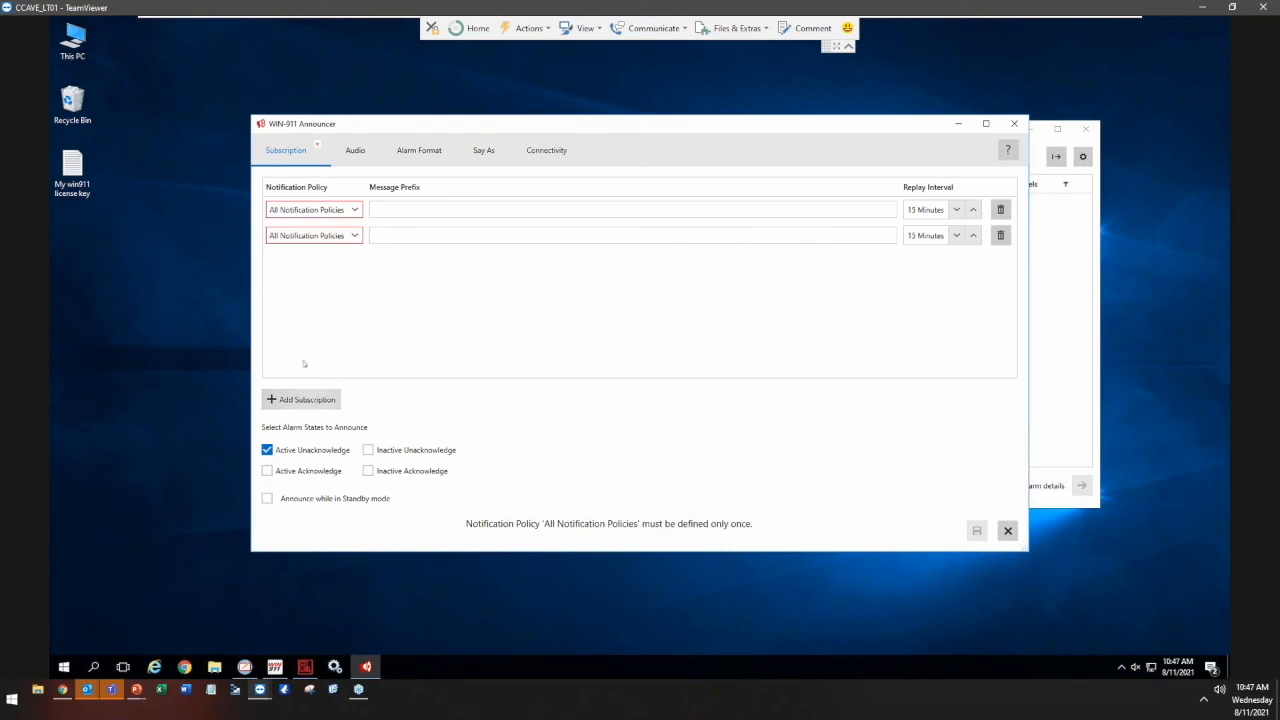
pyautogui.click(355, 210)
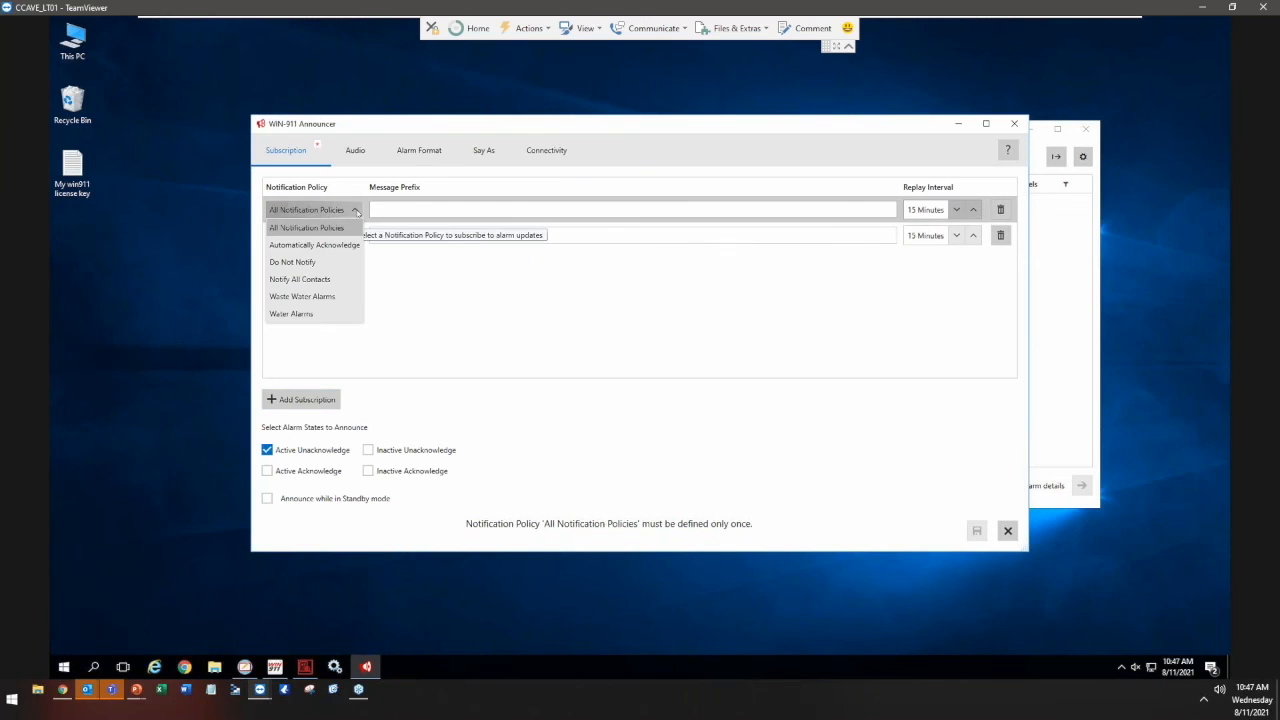
pyautogui.click(302, 296)
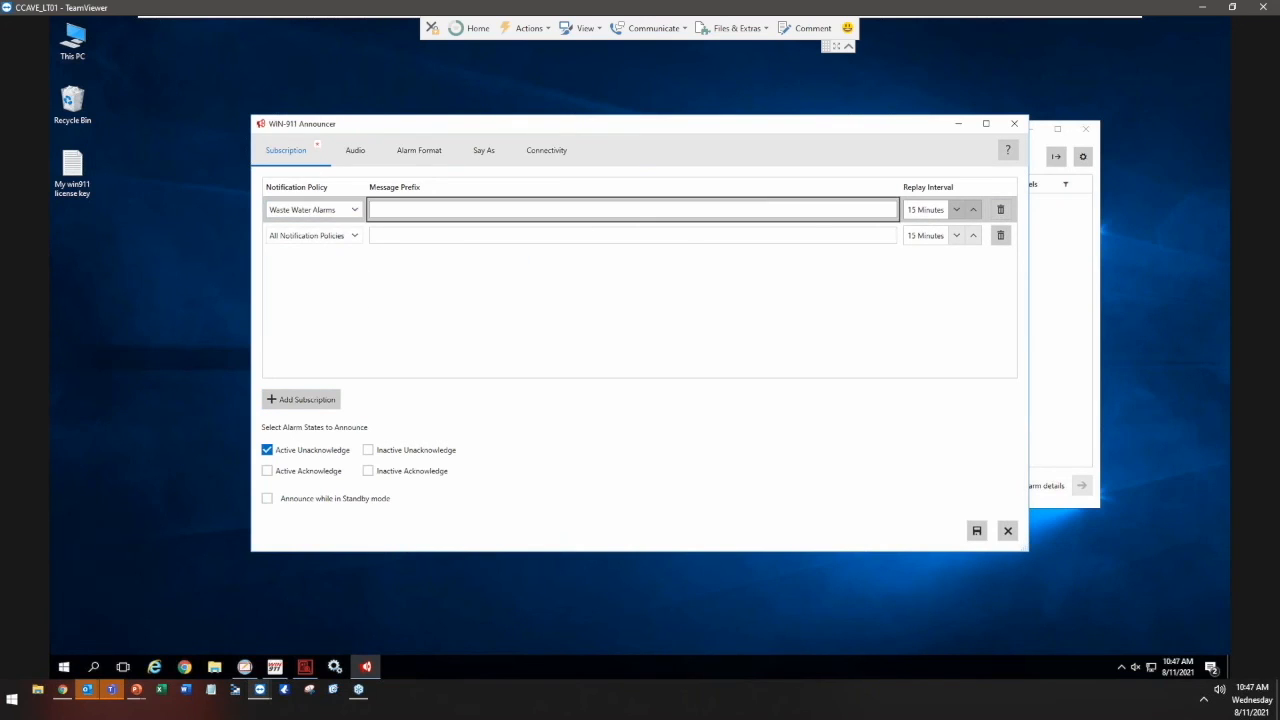
# - Set the Waste Water Alarms message prefix to "Waste Water" and enable announcing of the Inactive Acknowledge state
pyautogui.click(408, 205)
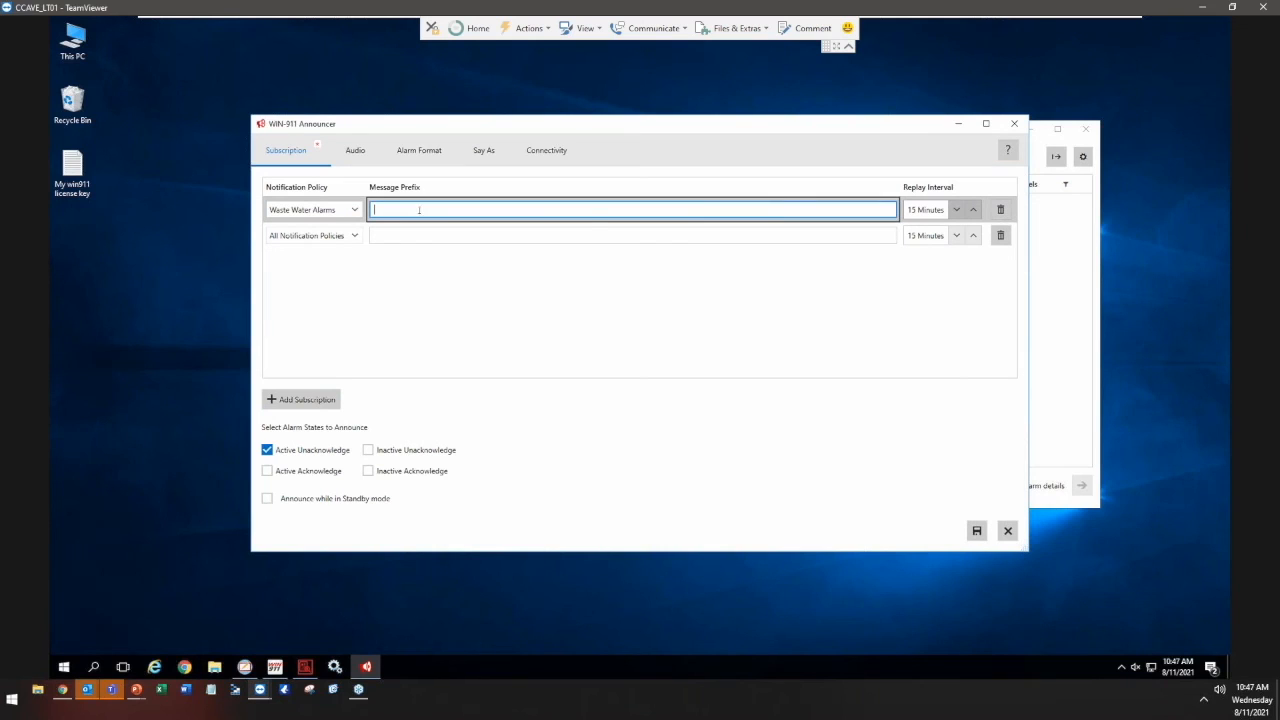
pyautogui.write('Waste Water')
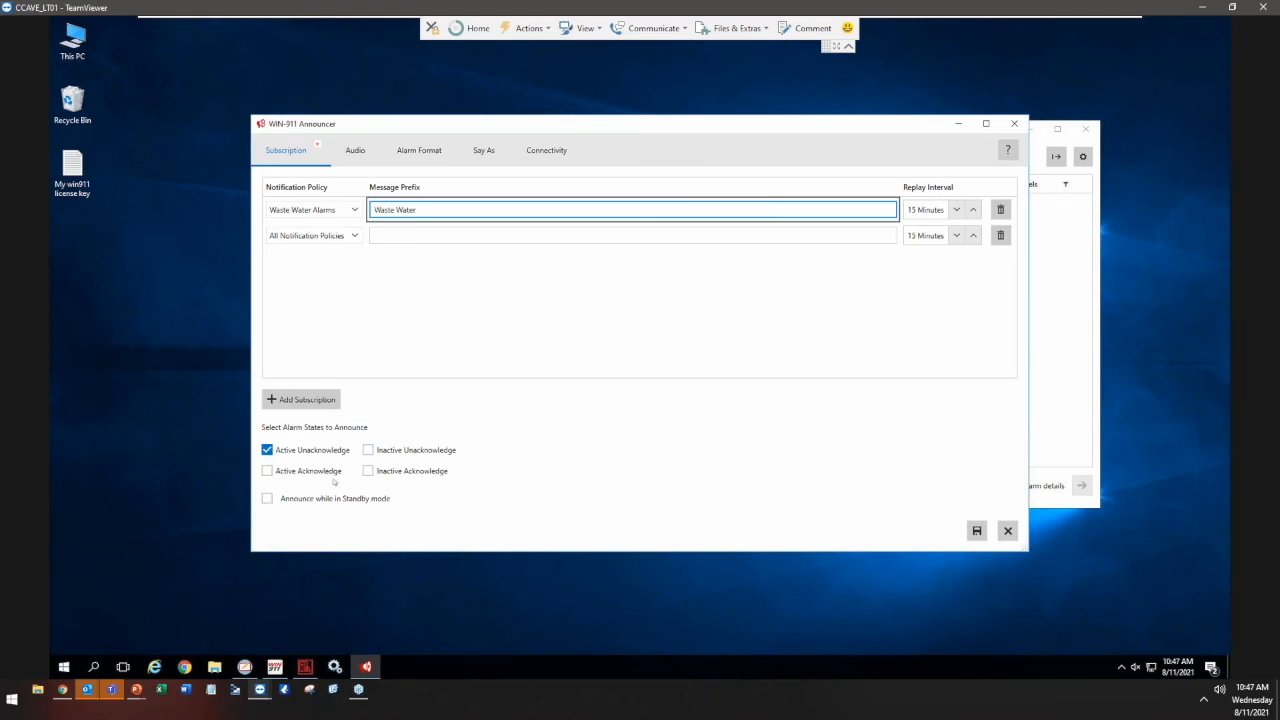
pyautogui.click(395, 471)
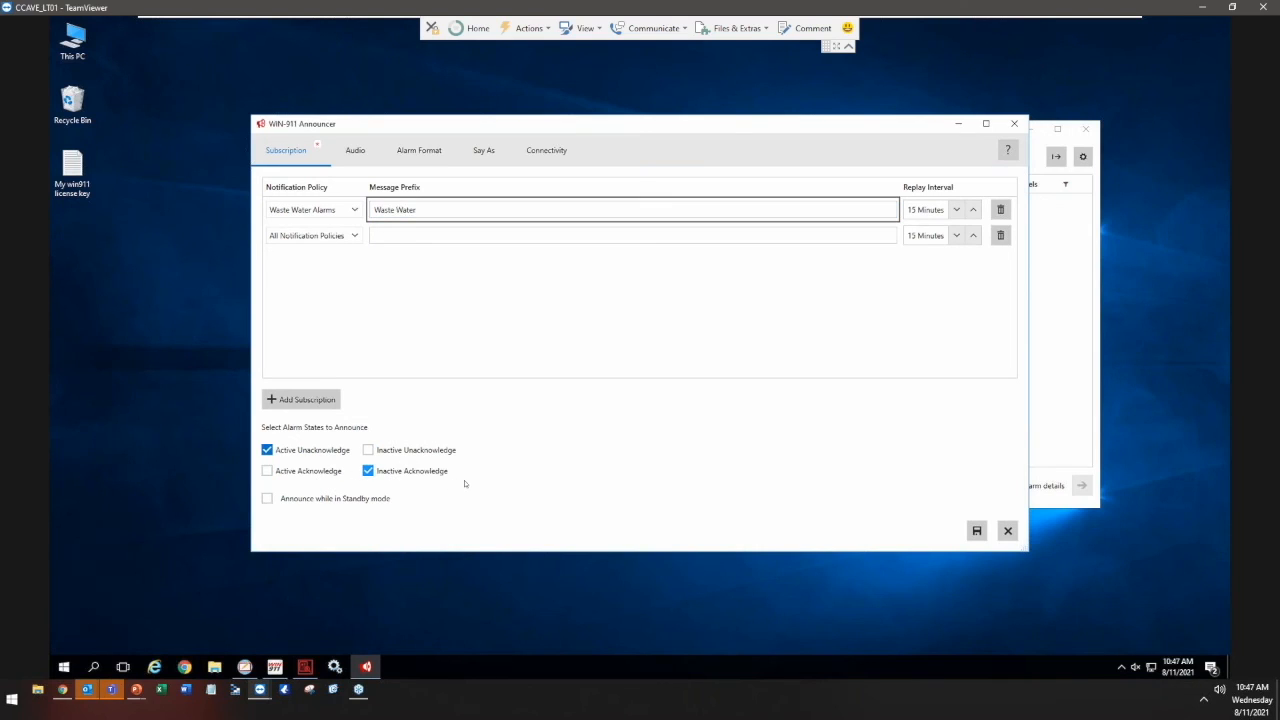
# - Set the second announcer subscription to the Water Alarms notification policy with the message prefix "Water Alarms"
pyautogui.click(350, 240)
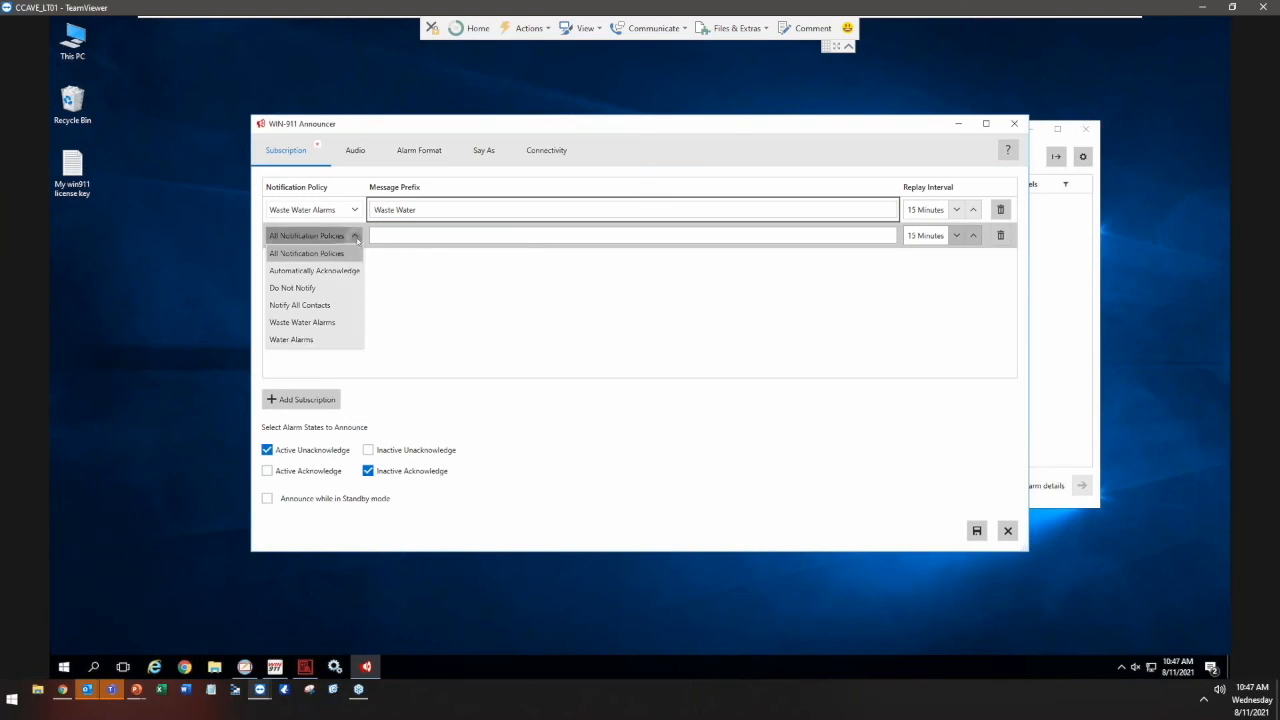
pyautogui.click(307, 340)
pyautogui.click(425, 236)
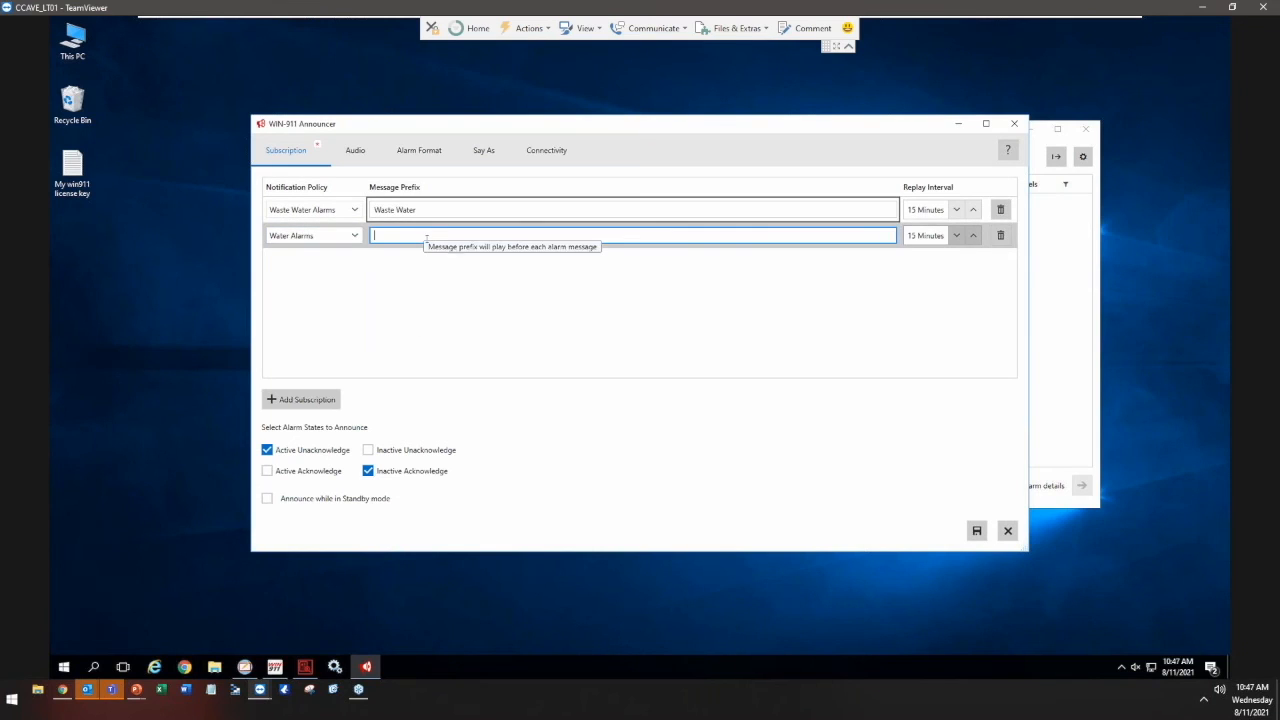
pyautogui.write('Water Alarms')
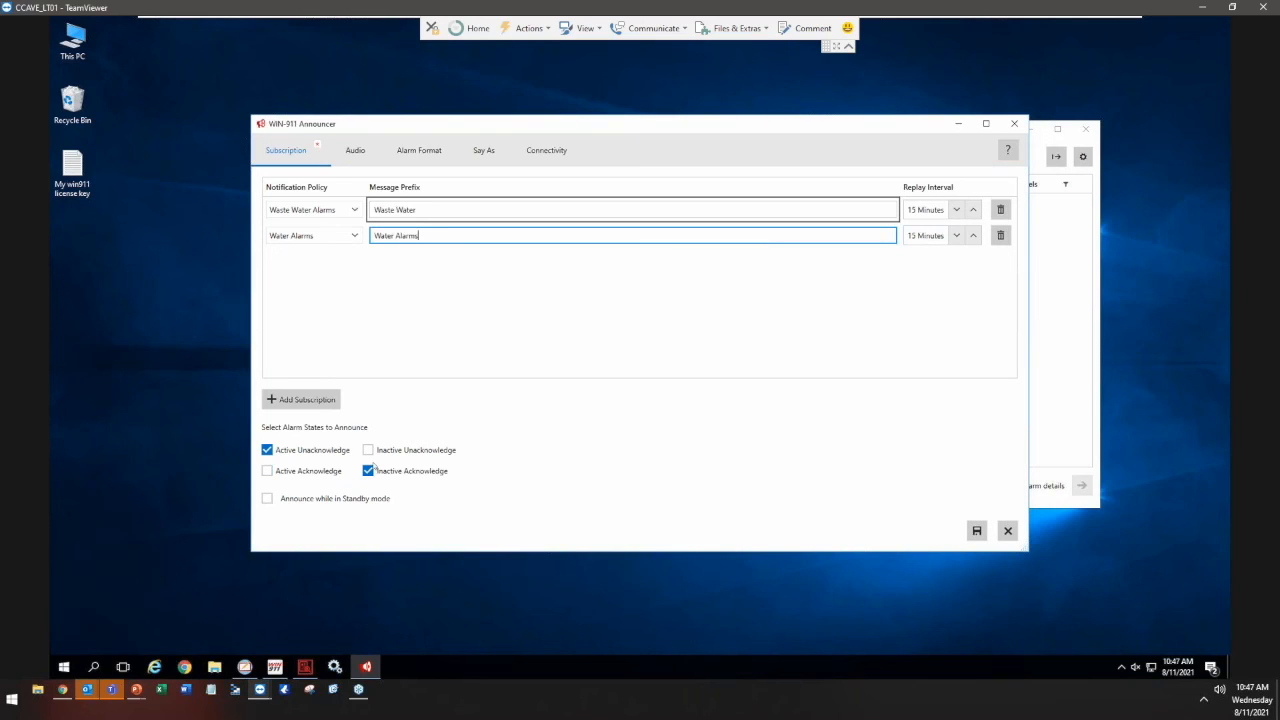
# - Close the Announcer, discarding its unsaved changes, and close the Log Viewer
pyautogui.click(1014, 123)
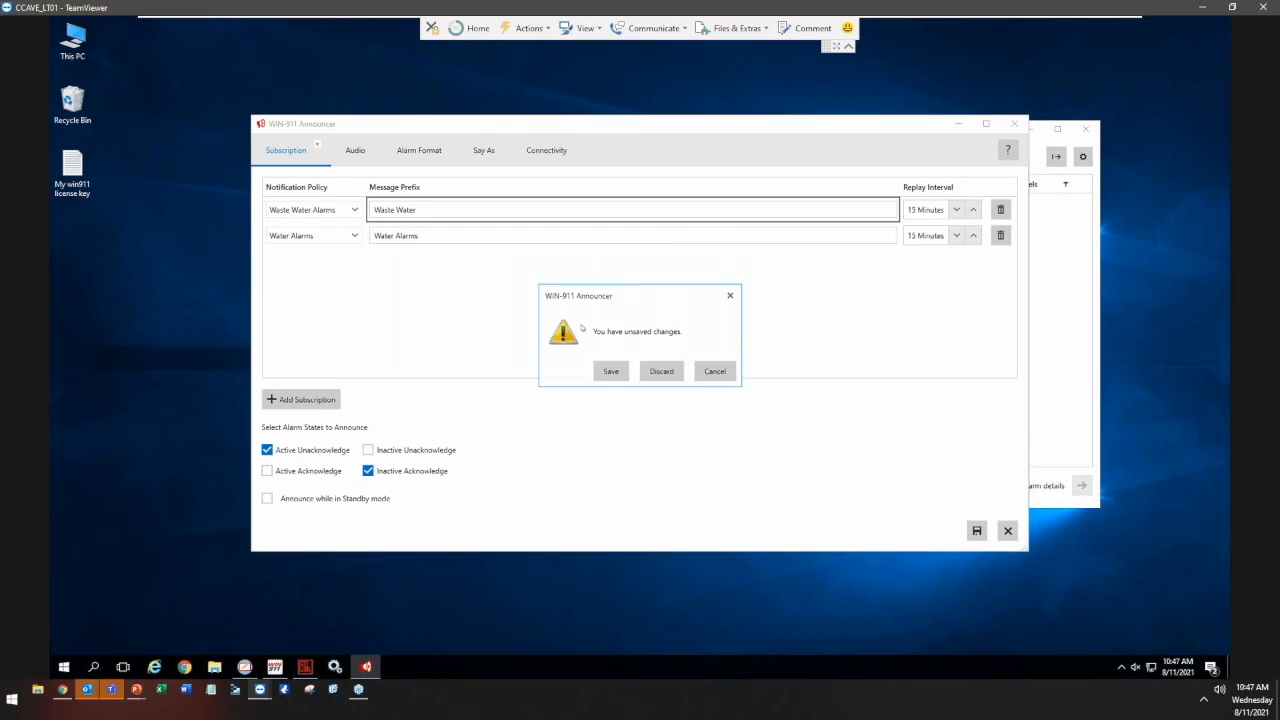
pyautogui.click(662, 373)
pyautogui.moveTo(838, 131); pyautogui.dragTo(738, 144)
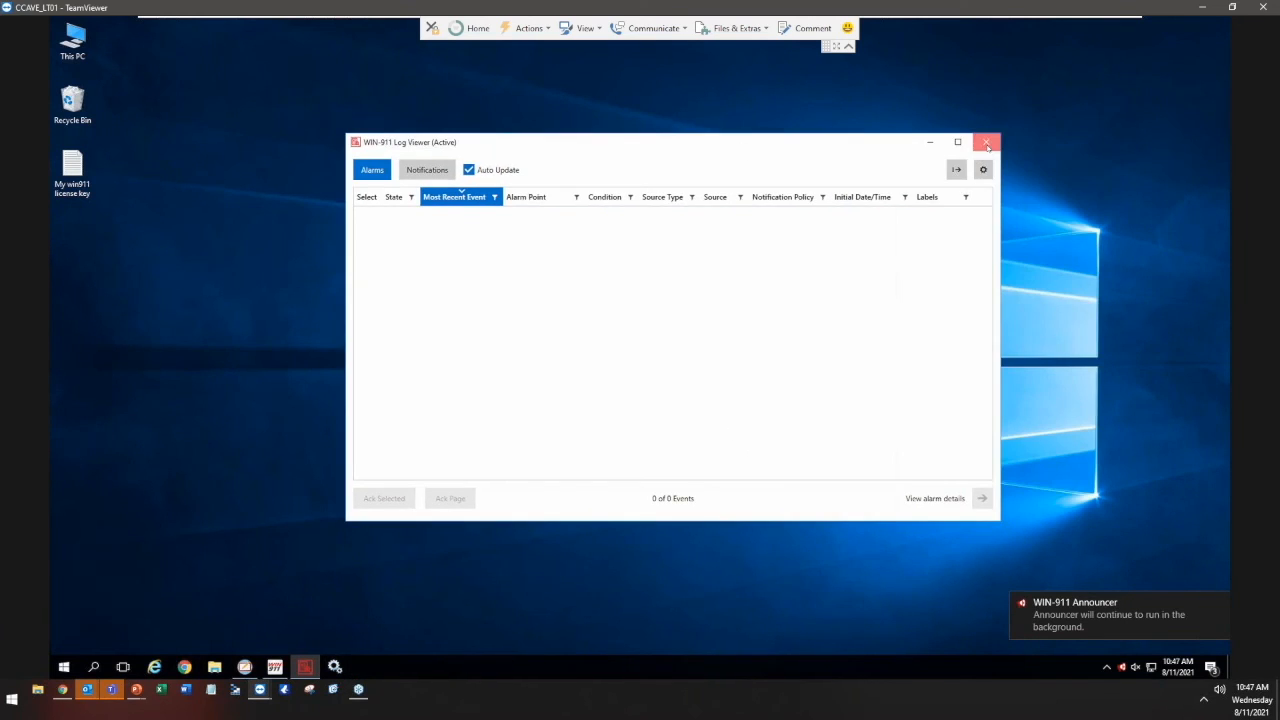
pyautogui.click(986, 145)
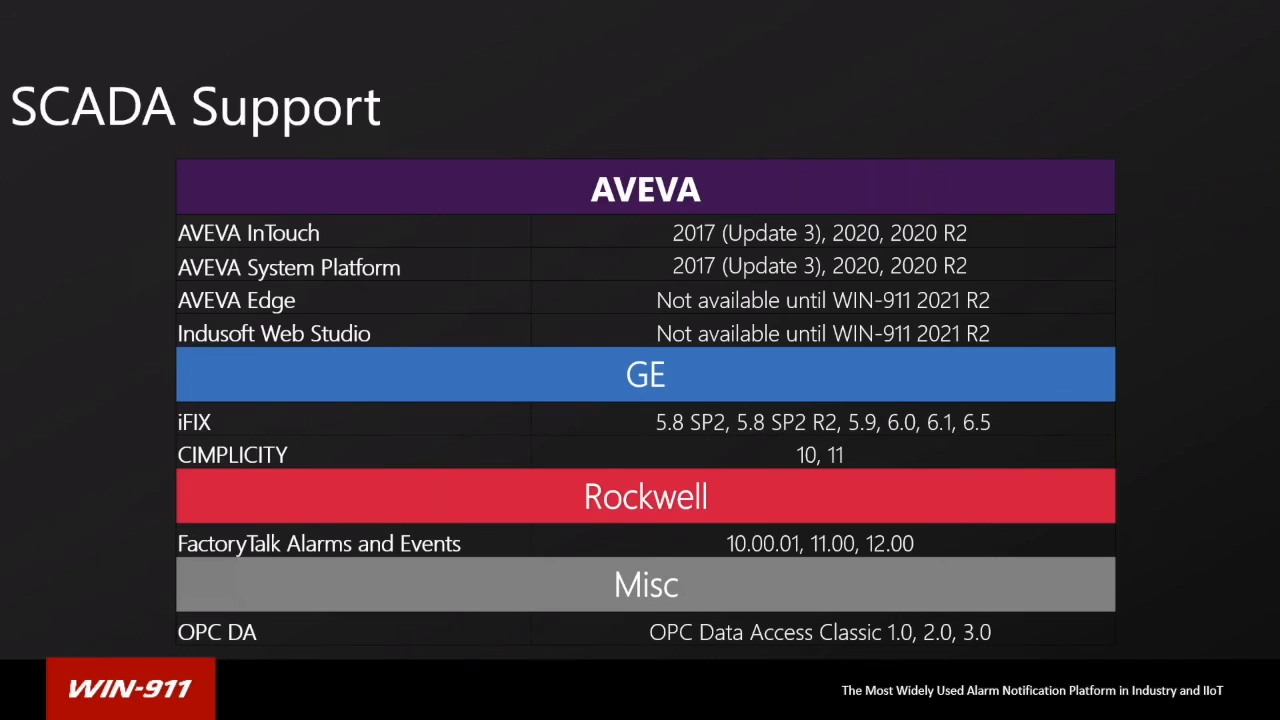